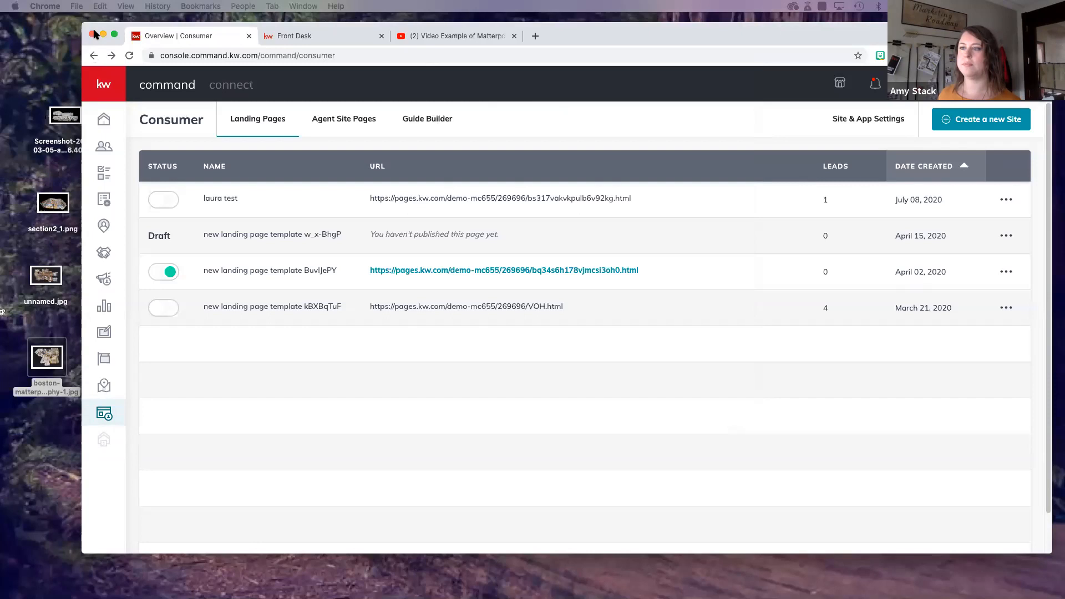
drag(602, 34, 635, 34)
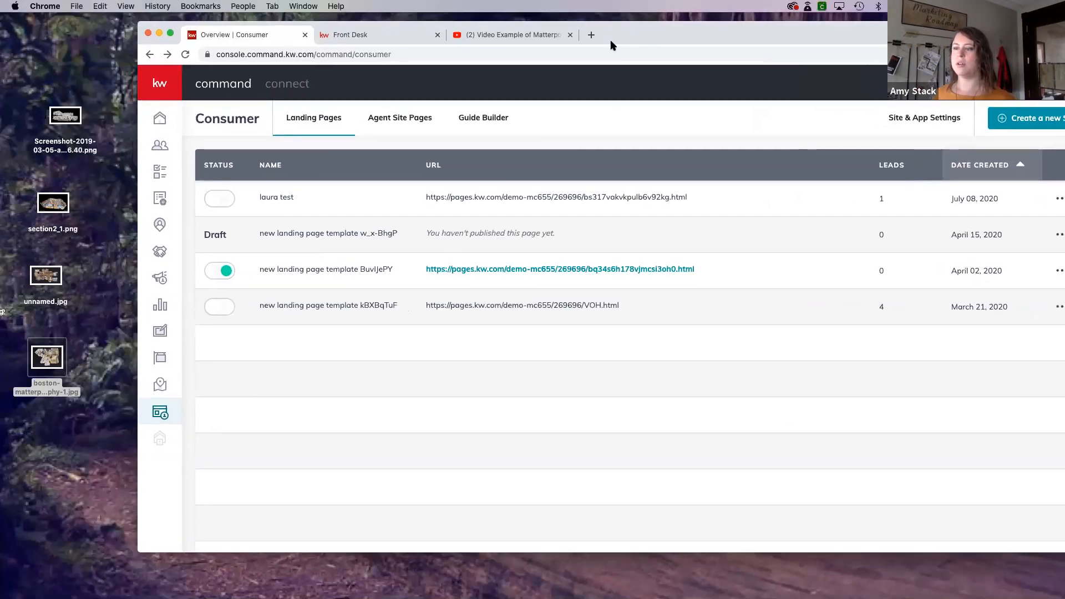
click(161, 84)
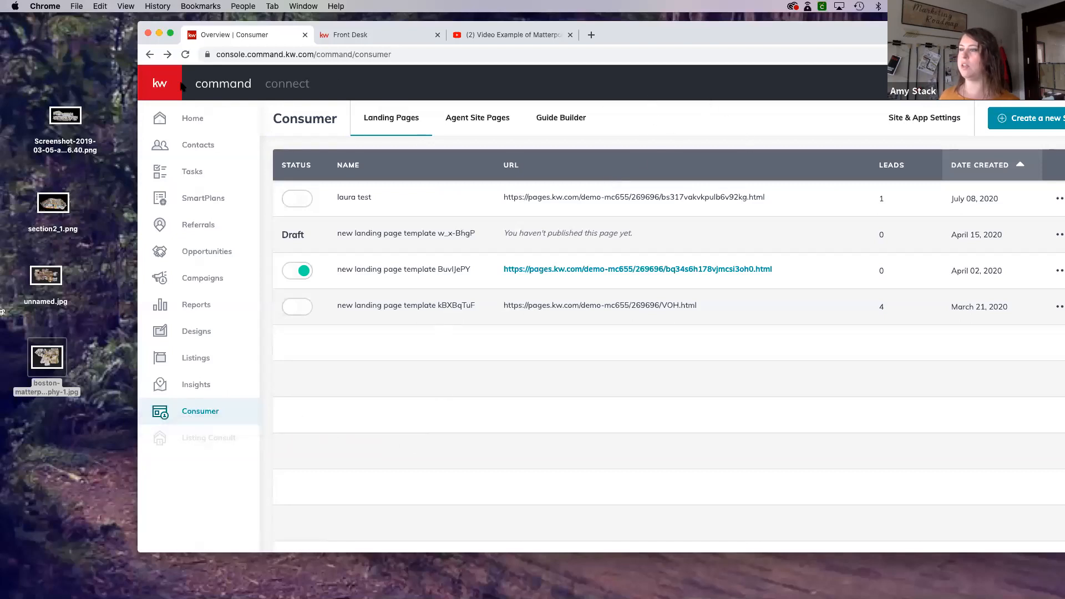
click(159, 86)
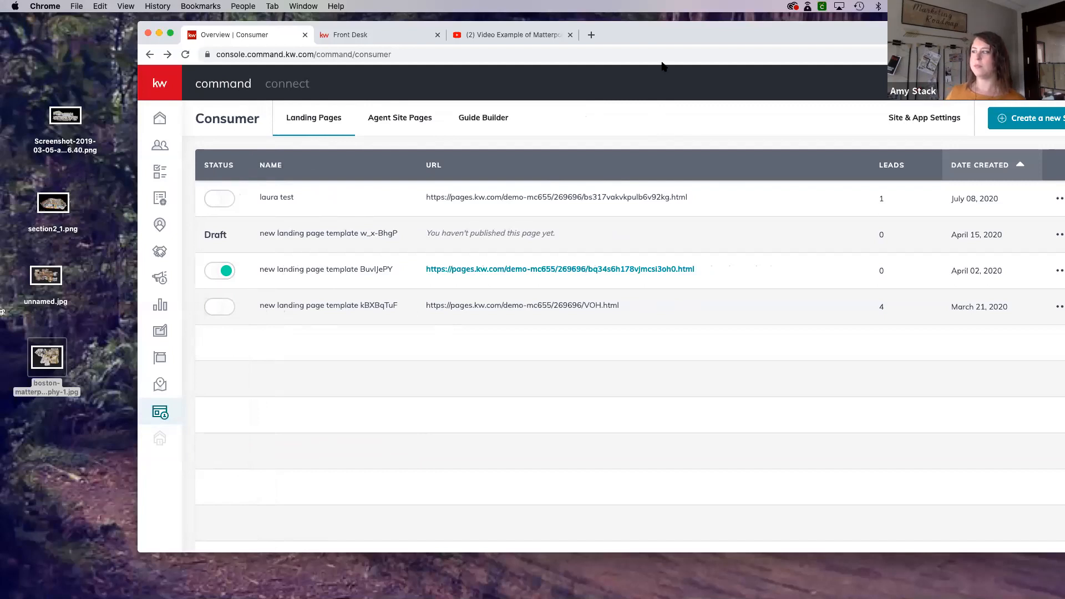
double_click(730, 34)
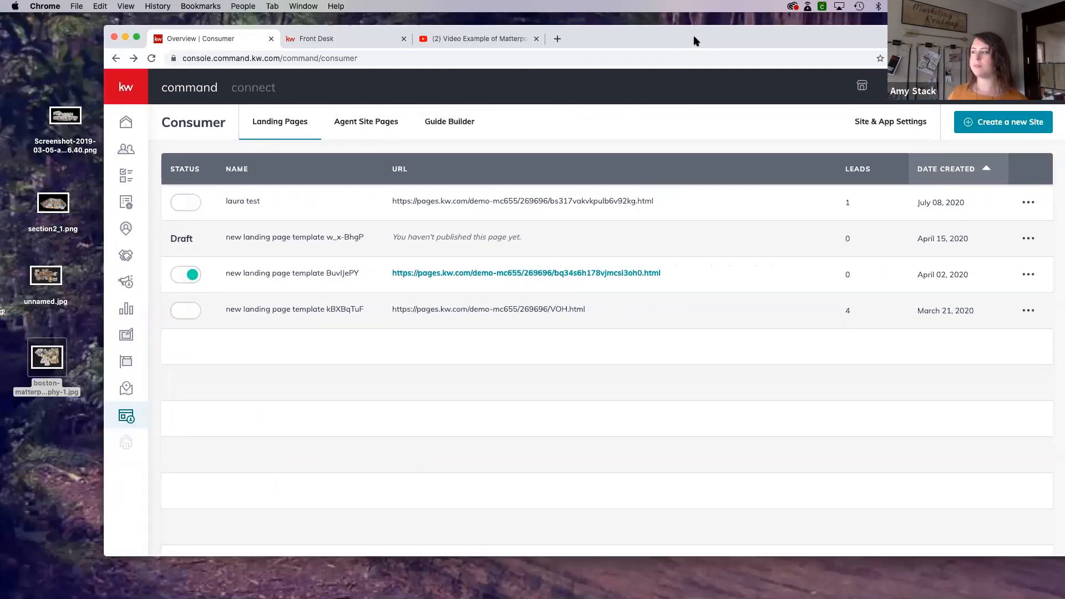
- Create a new site as a standalone page and name the landing page 3D Tours
click(991, 125)
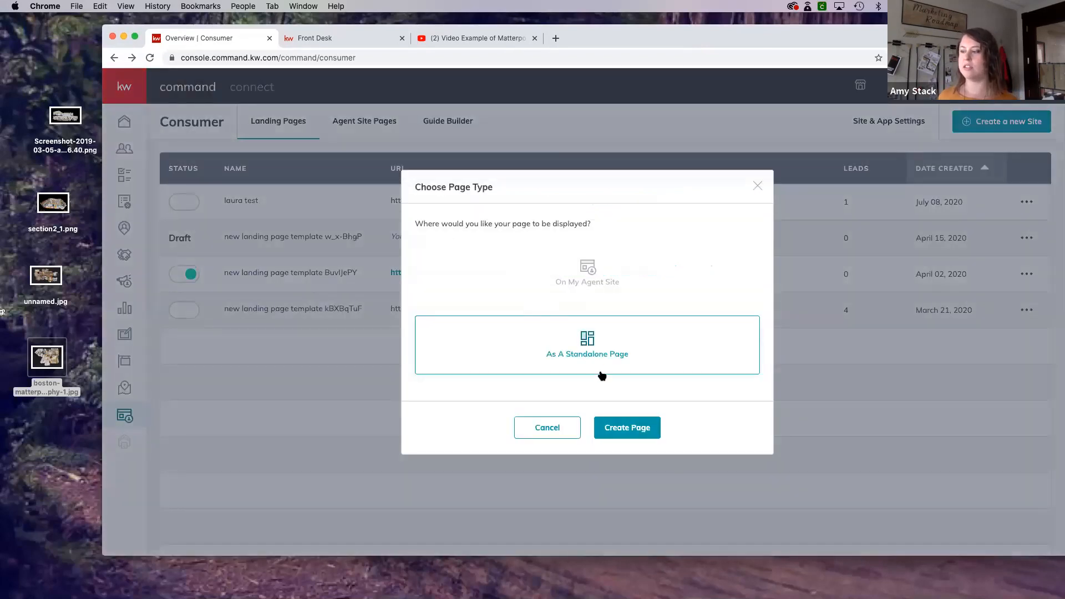
click(626, 430)
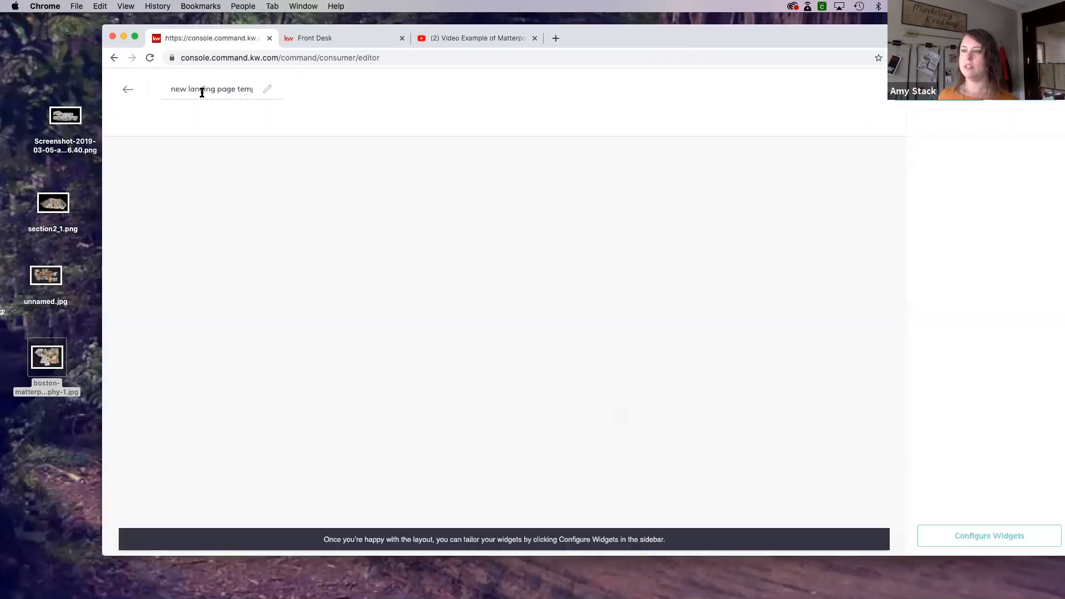
click(204, 88)
double_click(207, 89)
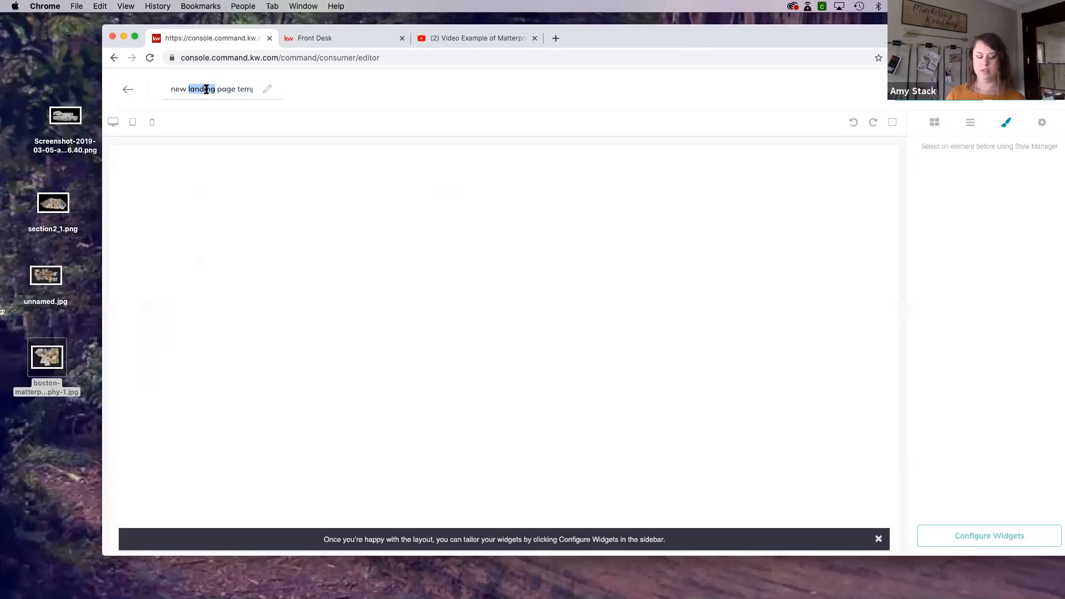
text(#D Tour)
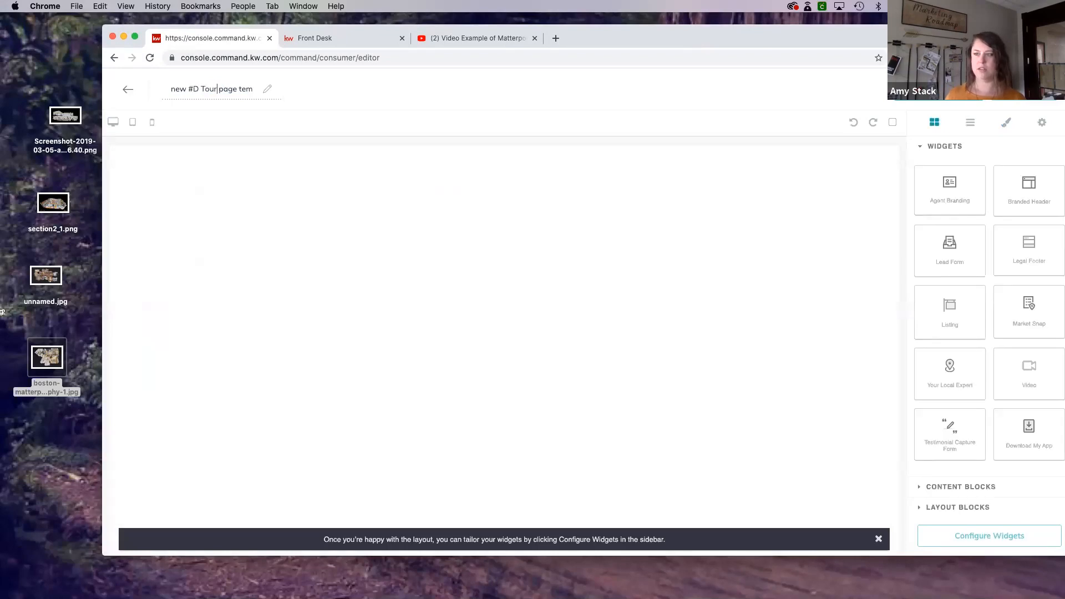
triple_click(205, 90)
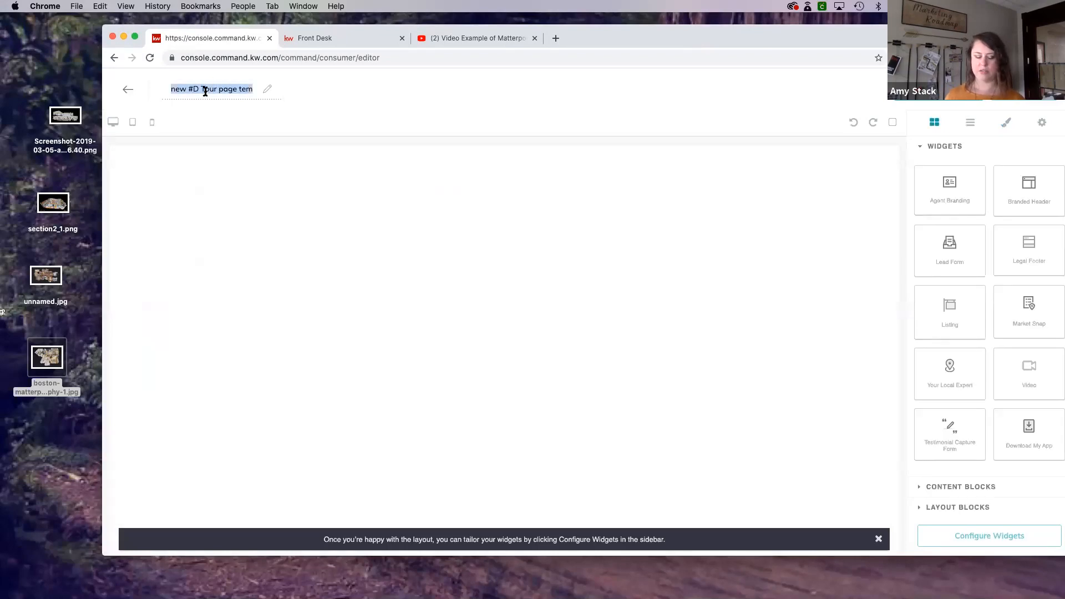
text(3d)
key(BackSpace)
text(D Tours)
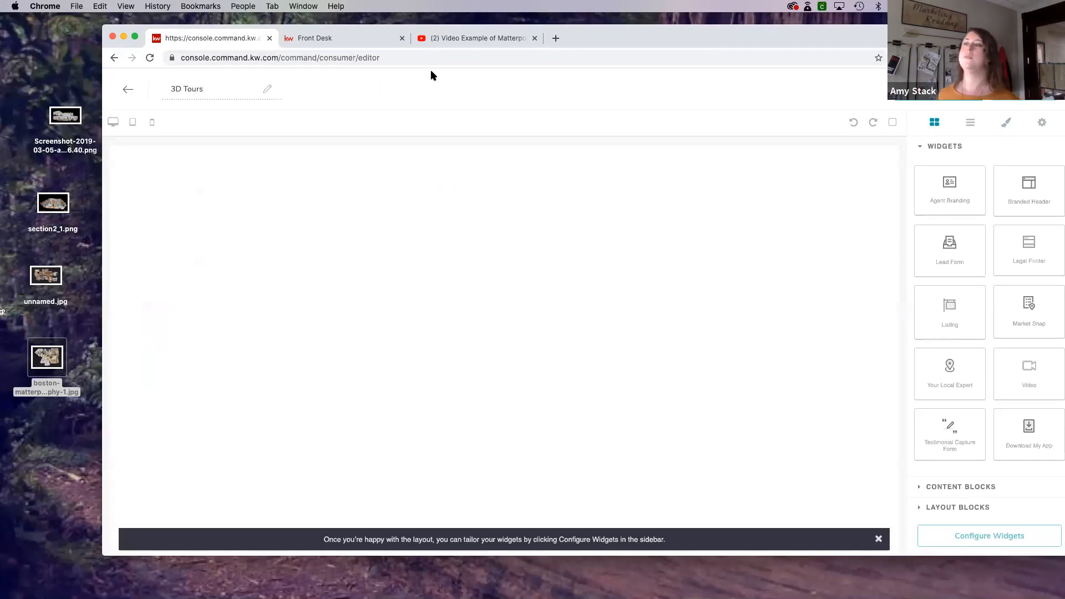
- Build the page from the Branded Header, Listing, Video, Download My App, Lead Form and Legal Footer widgets, in that order
drag(1003, 173, 877, 192)
drag(951, 311, 713, 304)
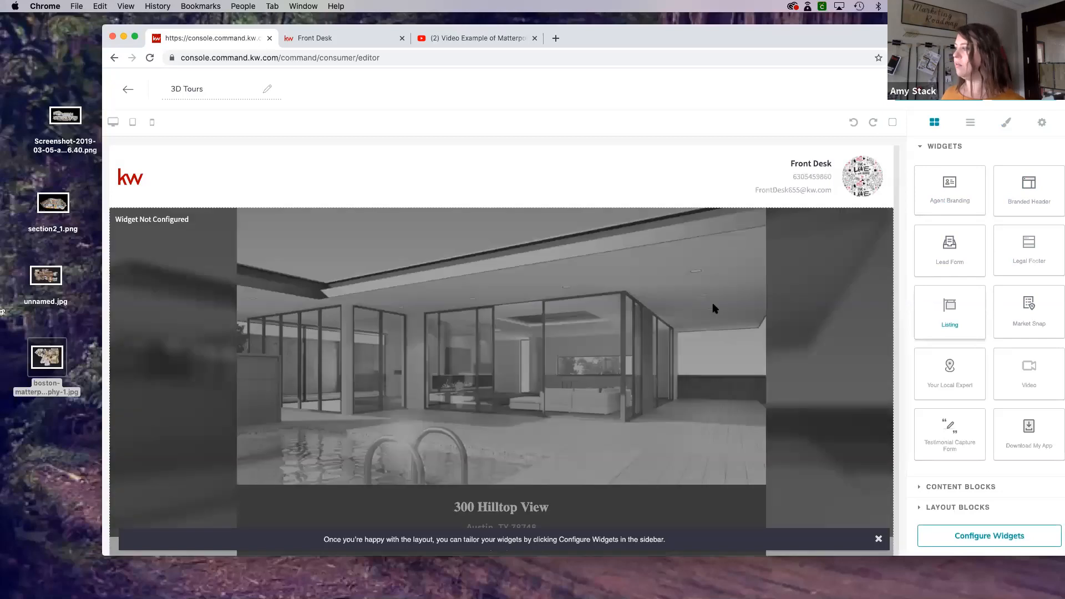
scroll(715, 307, down, 10)
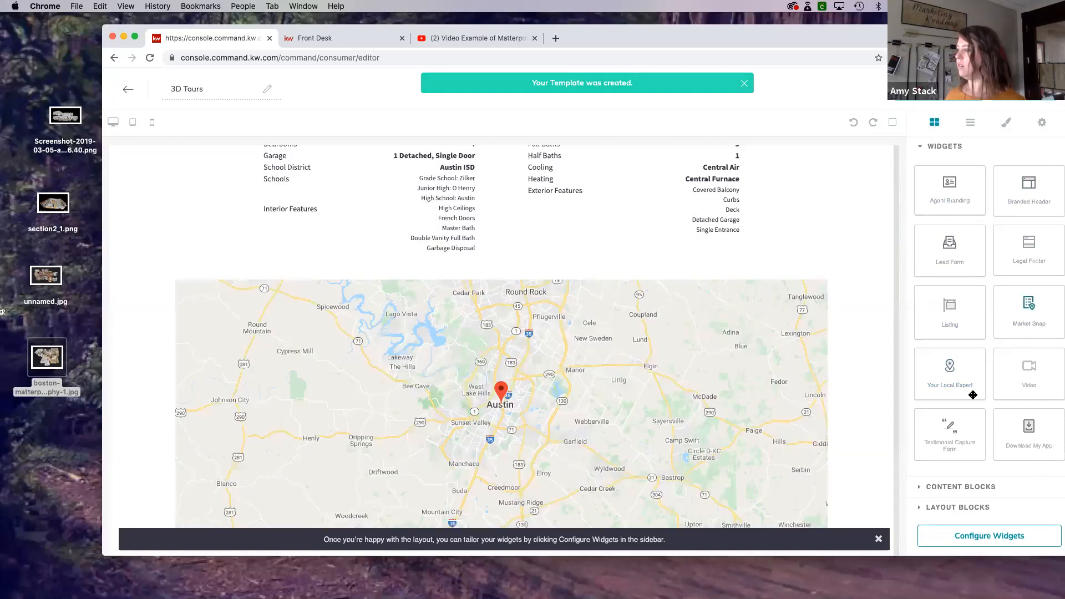
drag(1030, 367, 771, 417)
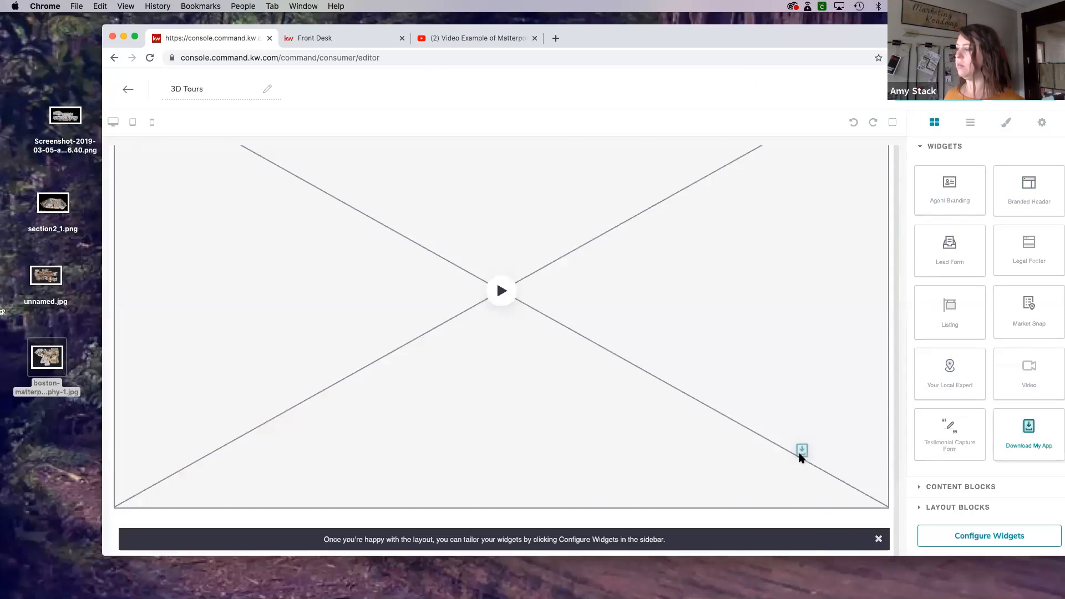
drag(799, 454, 798, 448)
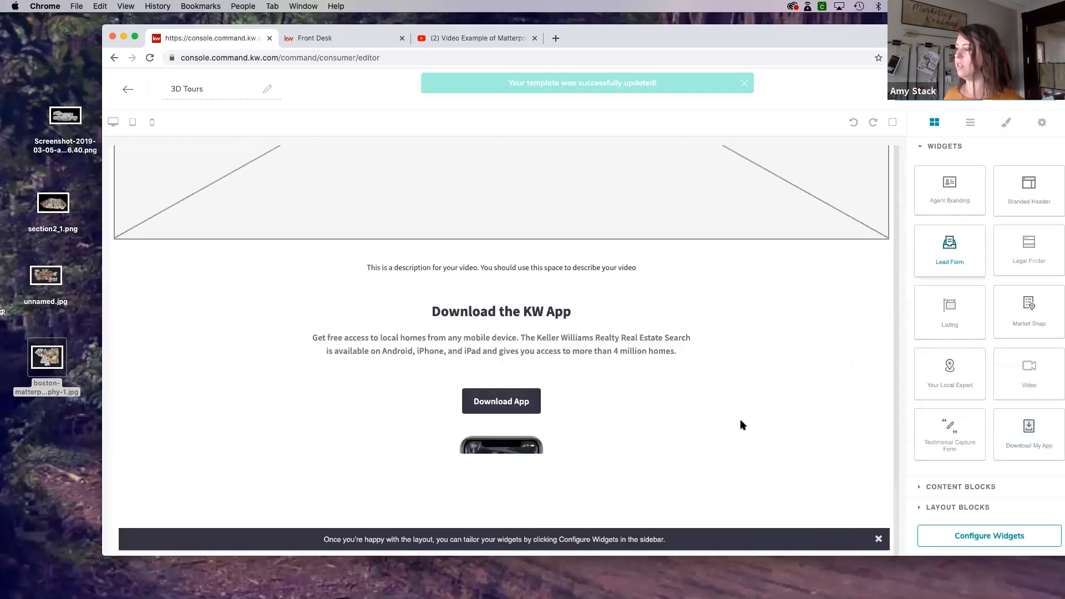
drag(740, 425, 728, 430)
drag(1009, 265, 589, 464)
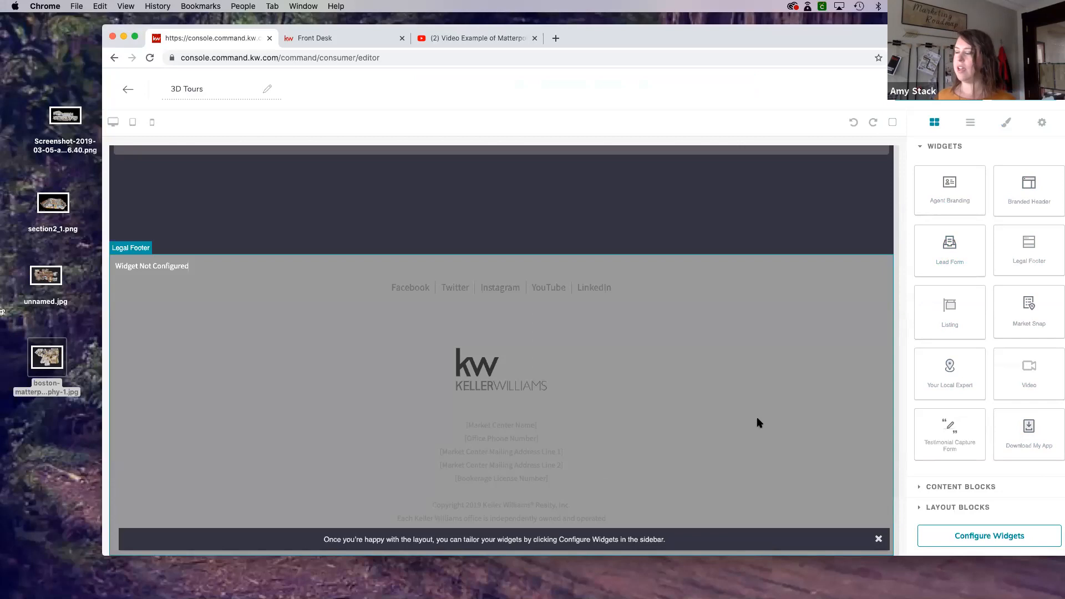
- Configure the Branded Header widget with the header text "3D Tour of" followed by the property's street address, and apply it
scroll(759, 423, up, 10)
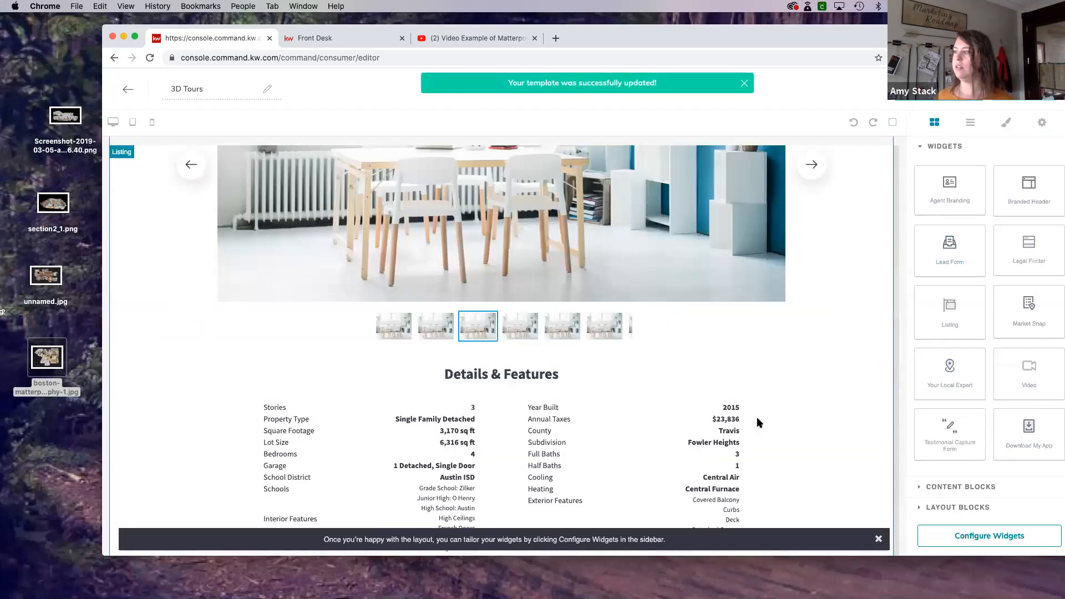
scroll(759, 423, up, 5)
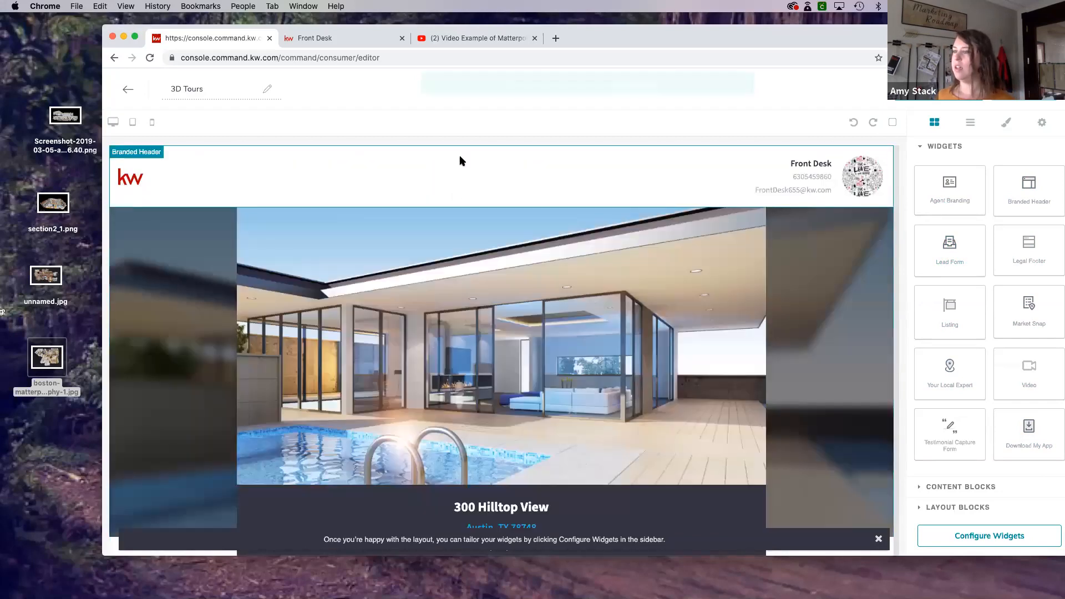
scroll(747, 309, down, 1)
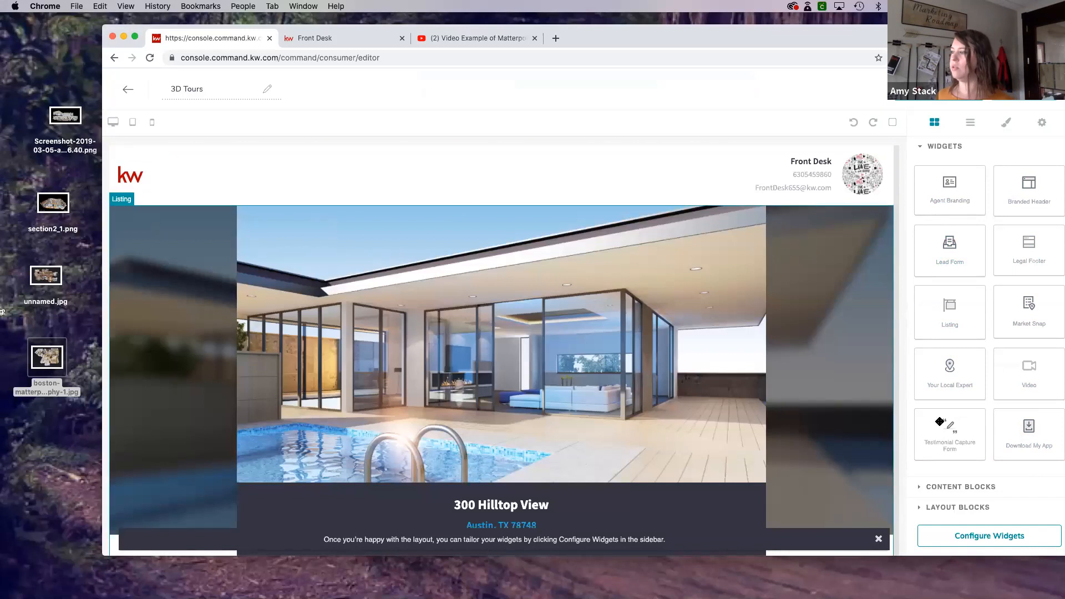
click(990, 532)
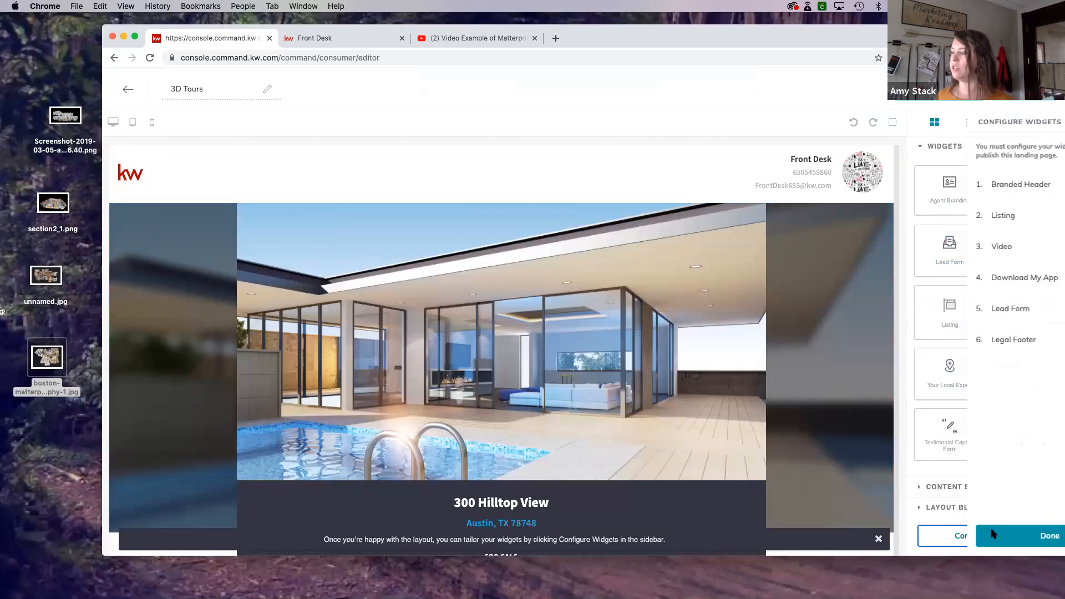
click(989, 188)
click(948, 169)
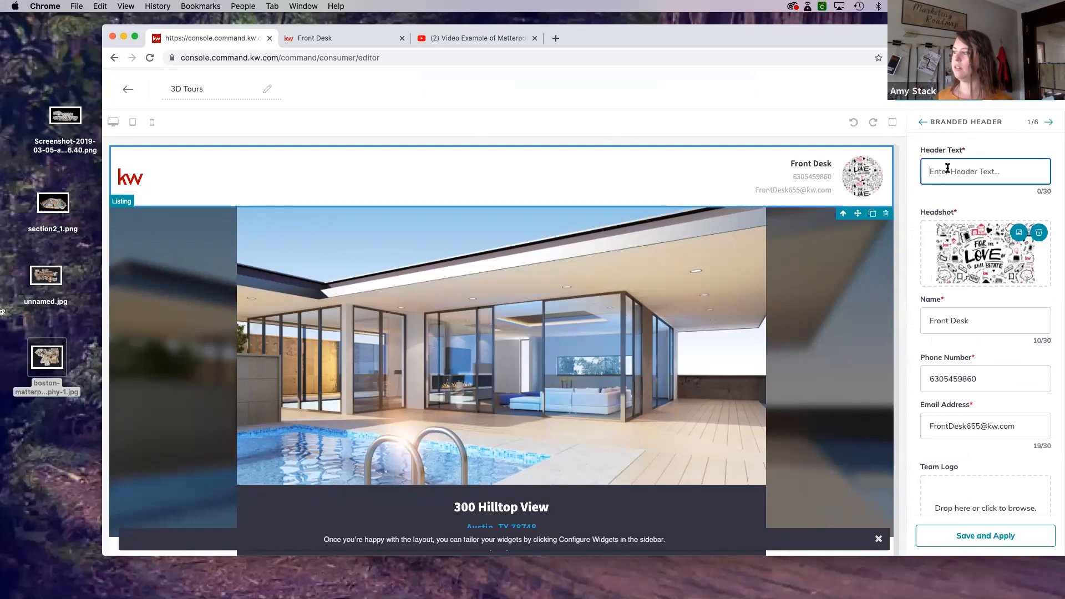
text(3D TOur)
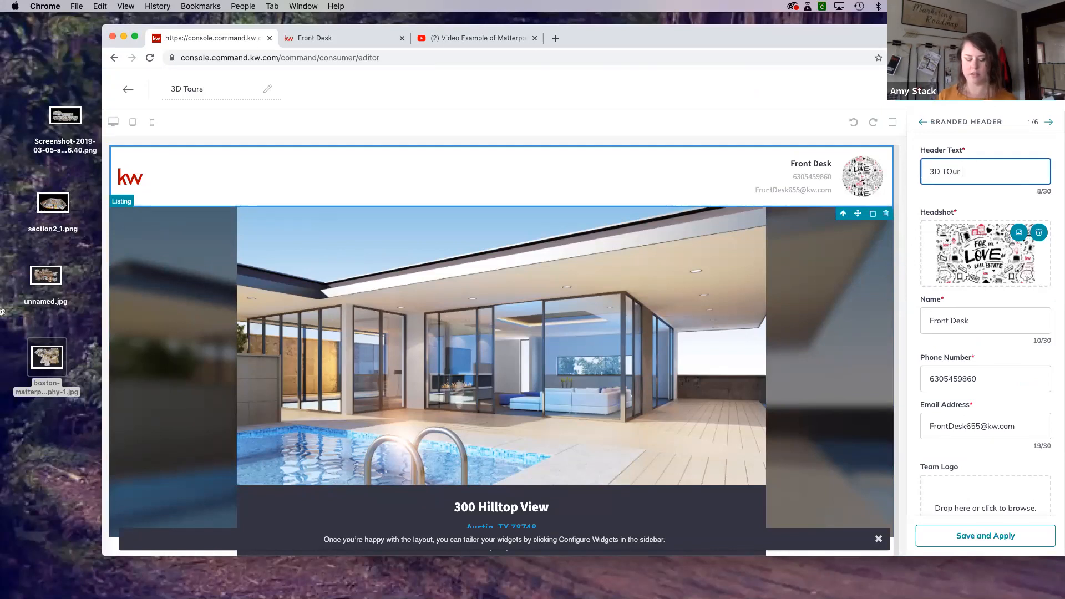
text( of 123 Main Streetr)
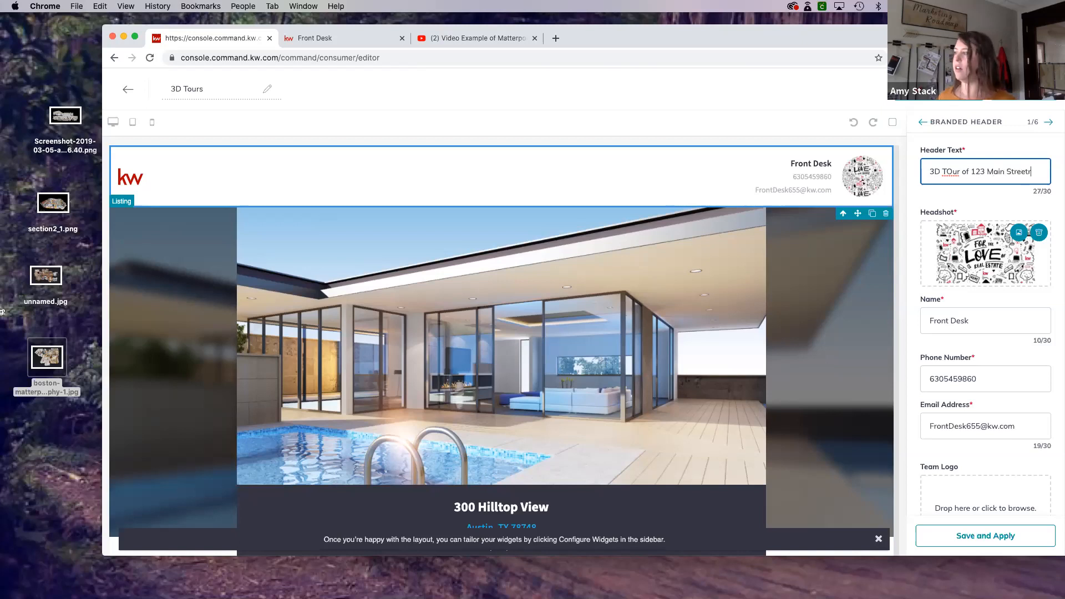
key(BackSpace)
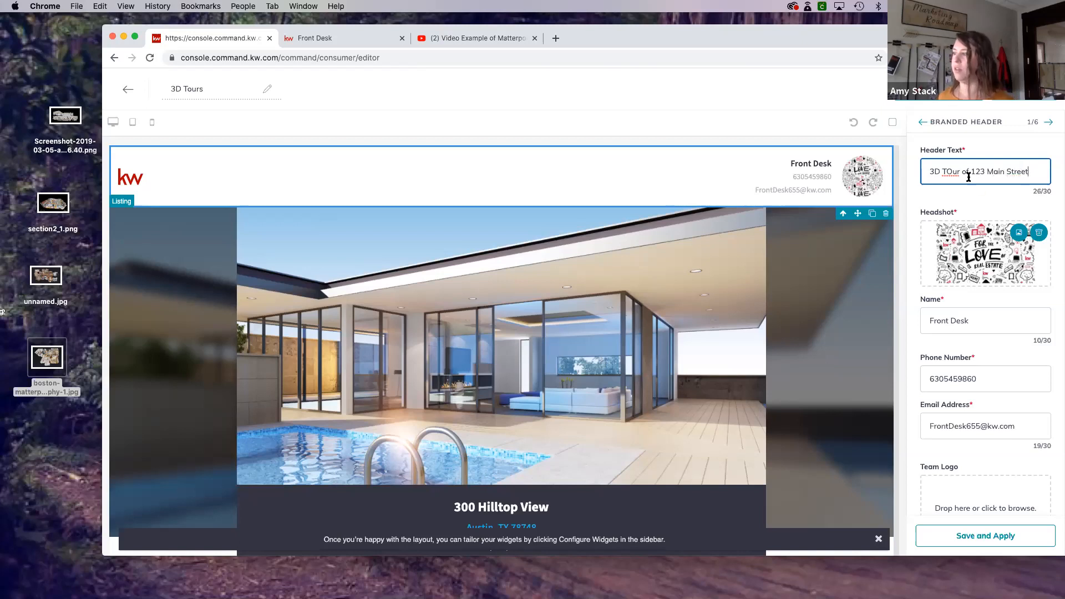
key(BackSpace)
text(o)
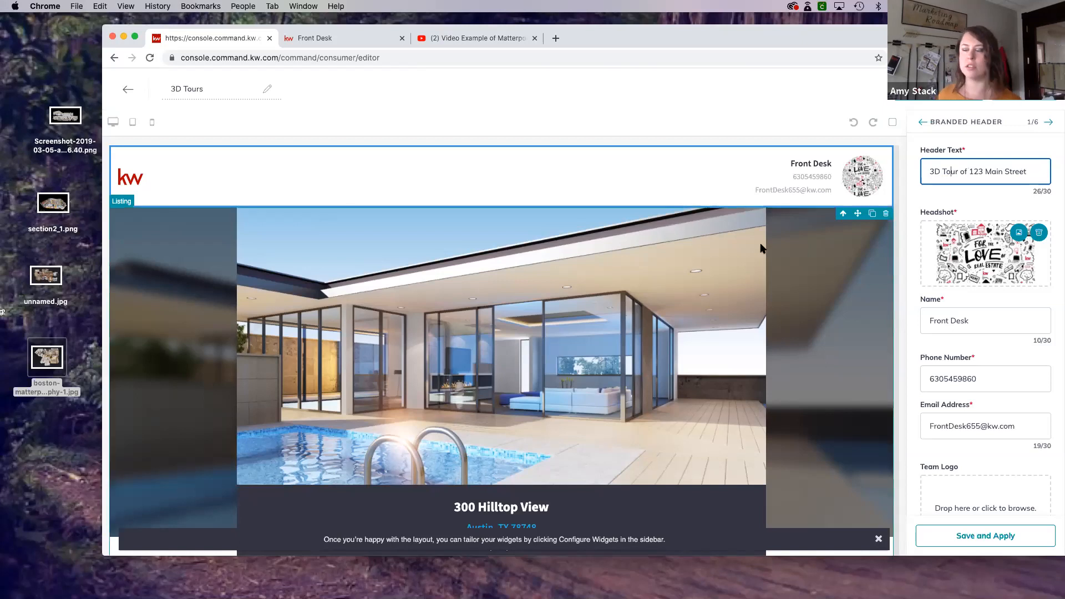
scroll(913, 301, down, 2)
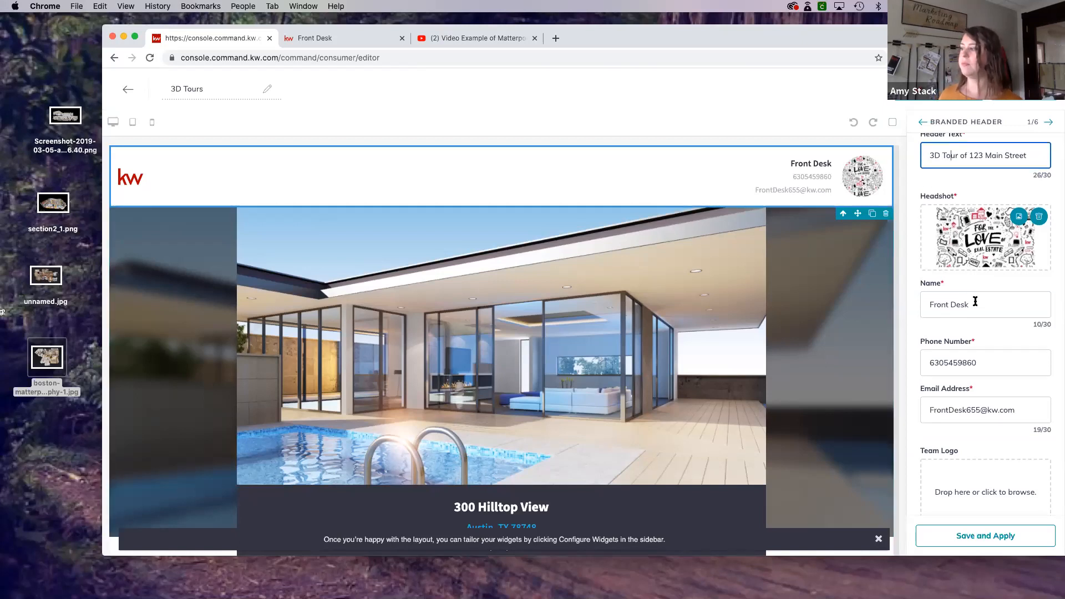
click(999, 534)
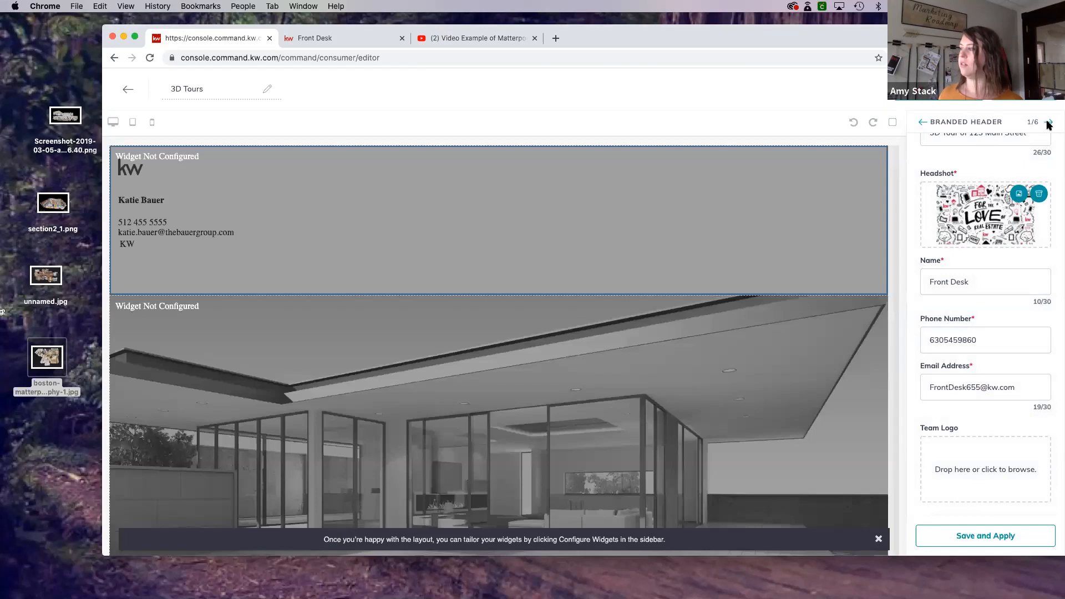
- Move on to the Listing widget's configuration and search the listings by property address for "glen ellyn il"
click(1048, 124)
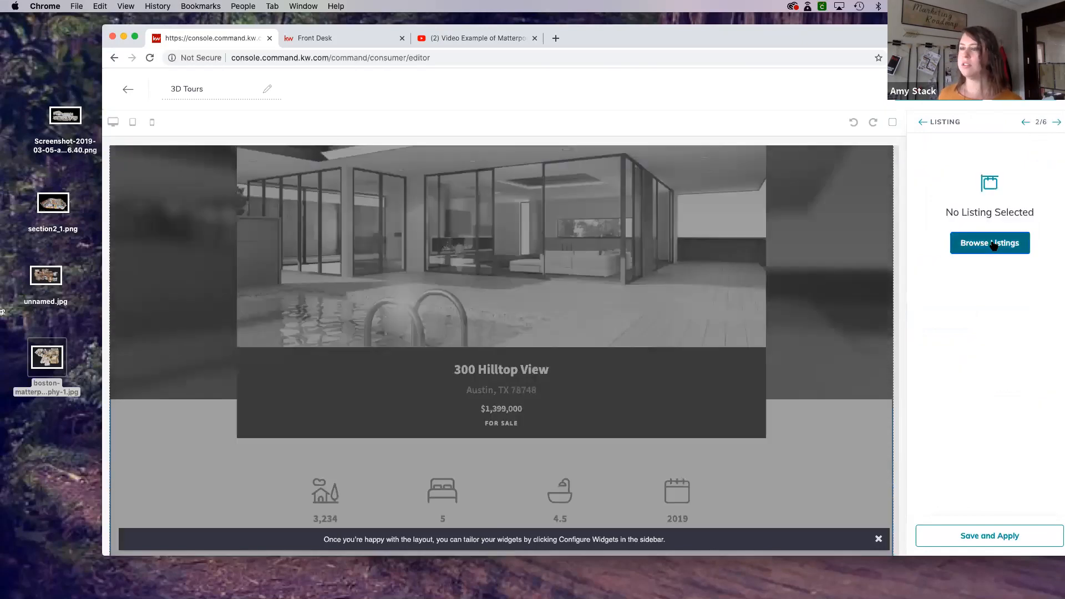
click(994, 246)
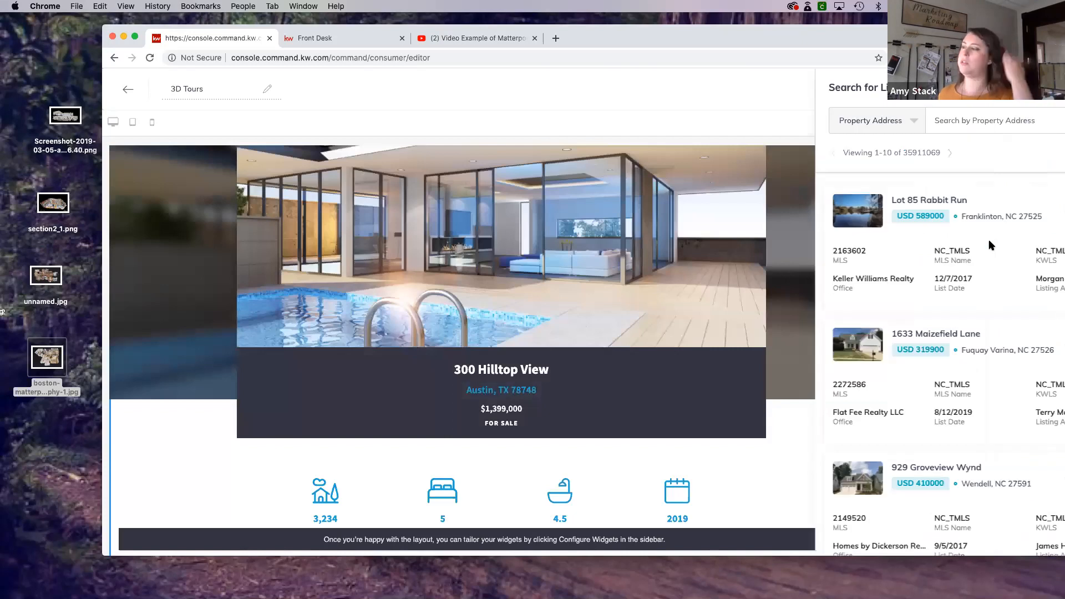
click(668, 121)
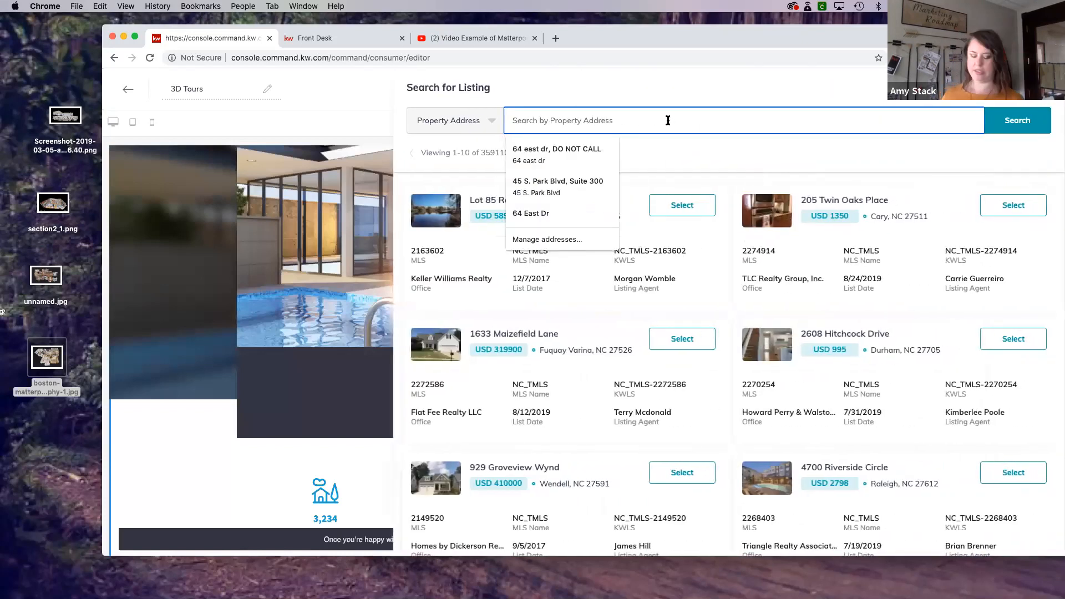
text(glen ellyn il)
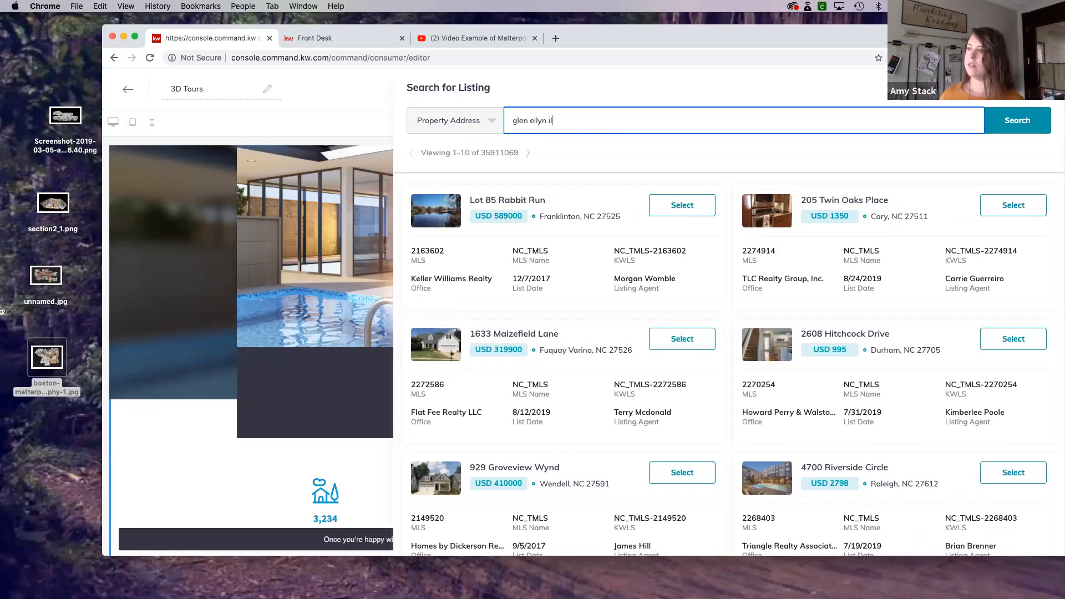
key(Return)
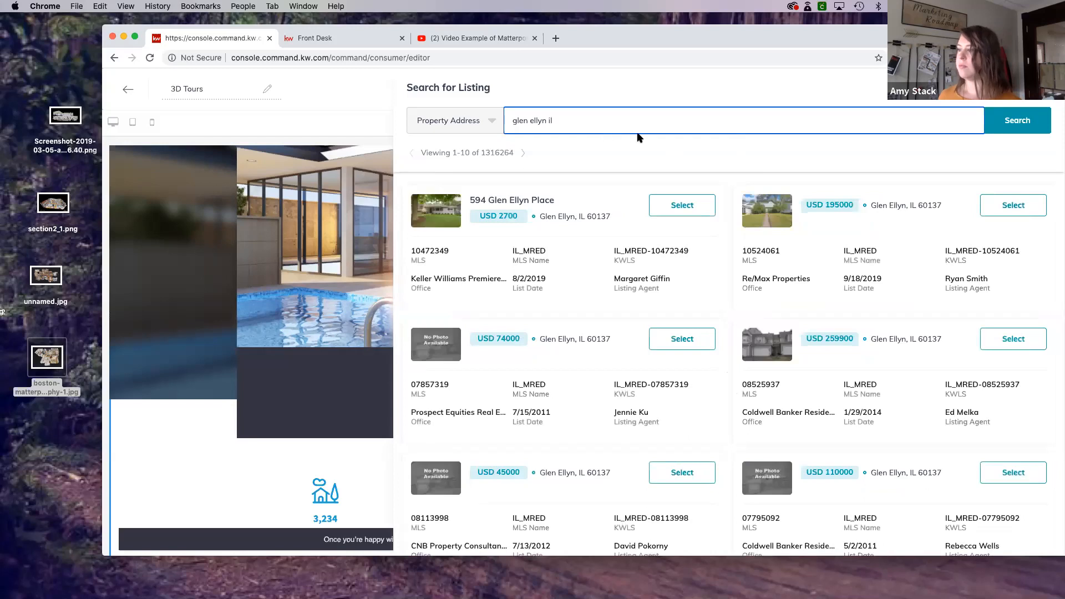
- Assign the first search result, priced at USD 2700, to the Listing widget and apply it
click(673, 213)
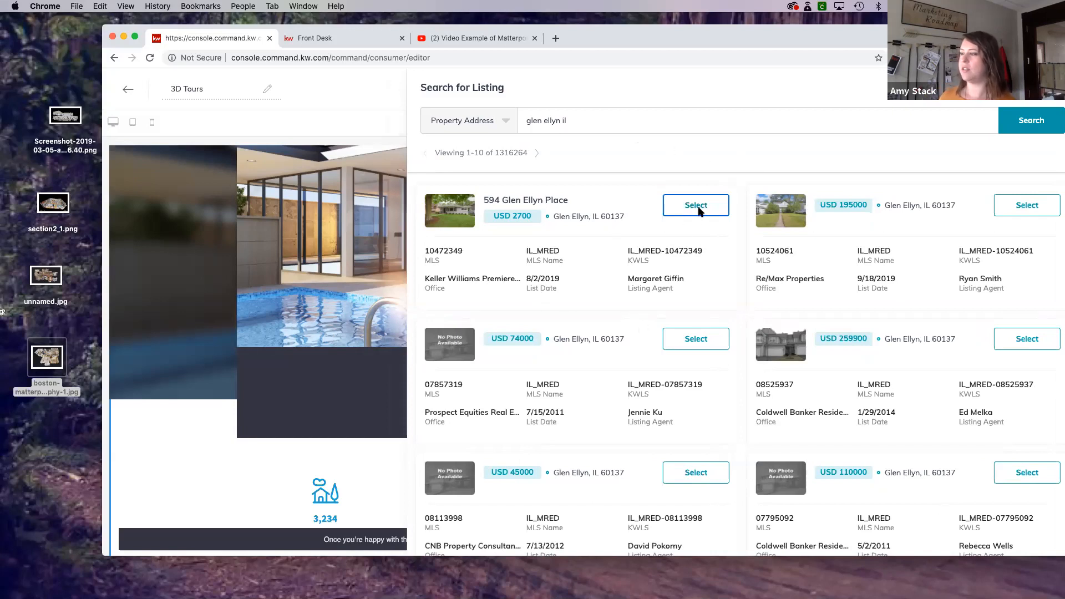
scroll(699, 211, down, 1)
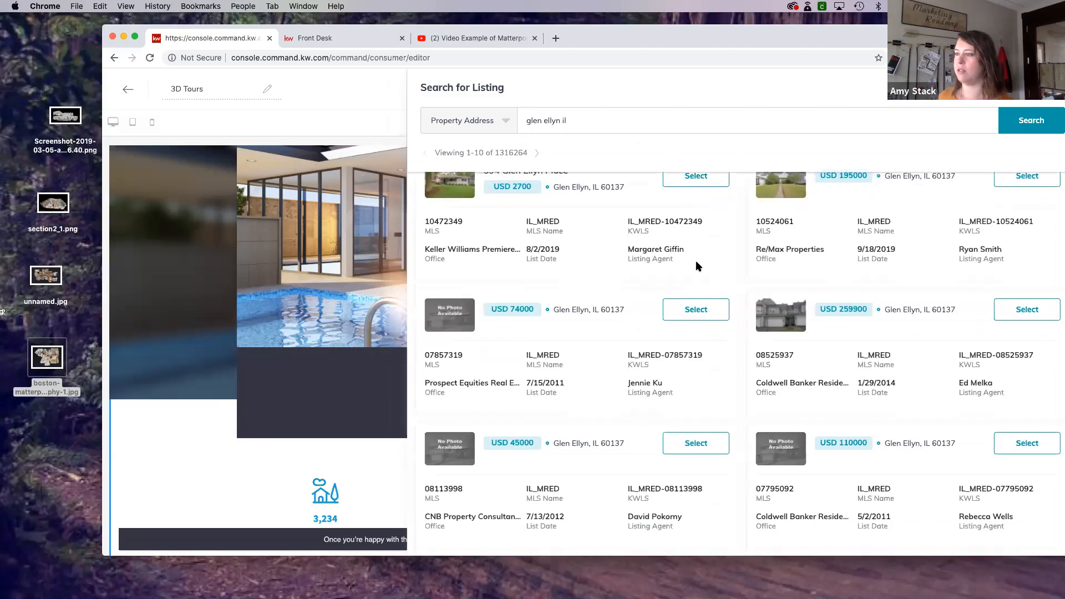
scroll(751, 256, down, 5)
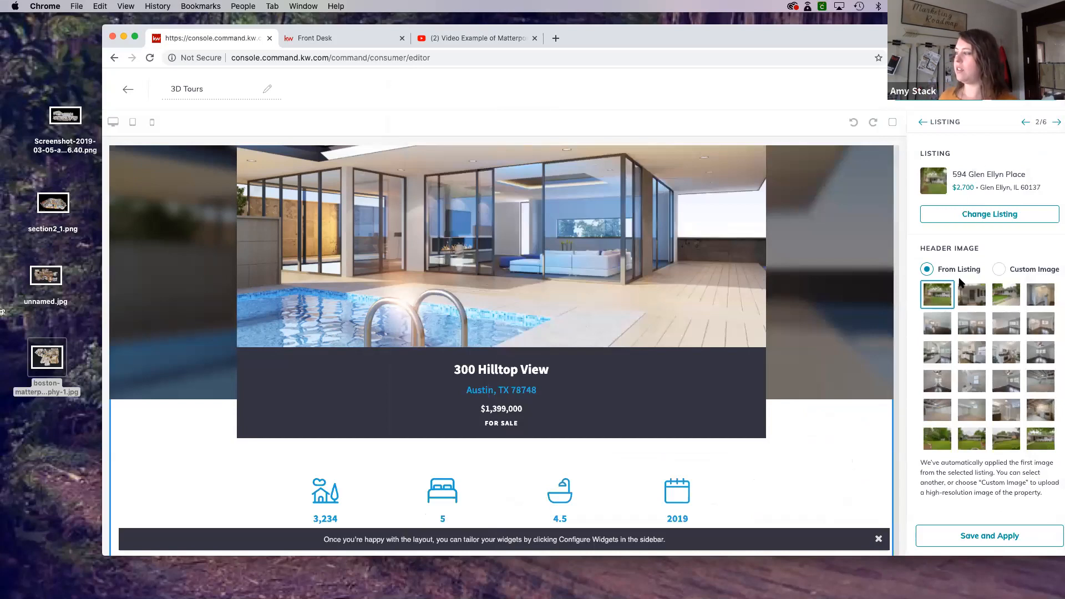
click(995, 537)
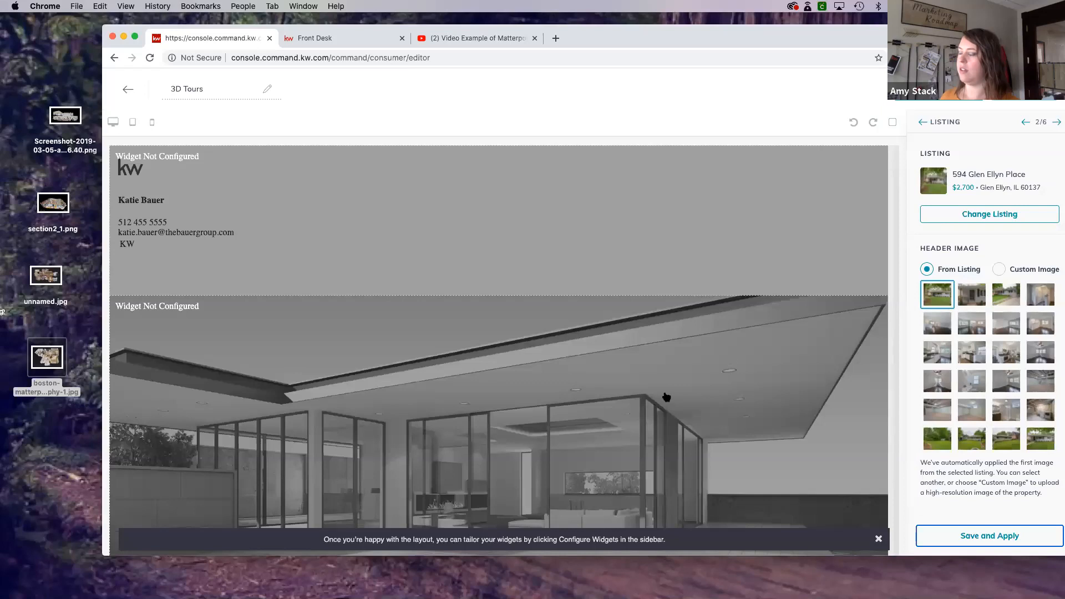
- Review the applied listing's details, description and photos in the page preview, down to the Video widget
click(664, 398)
scroll(649, 397, down, 3)
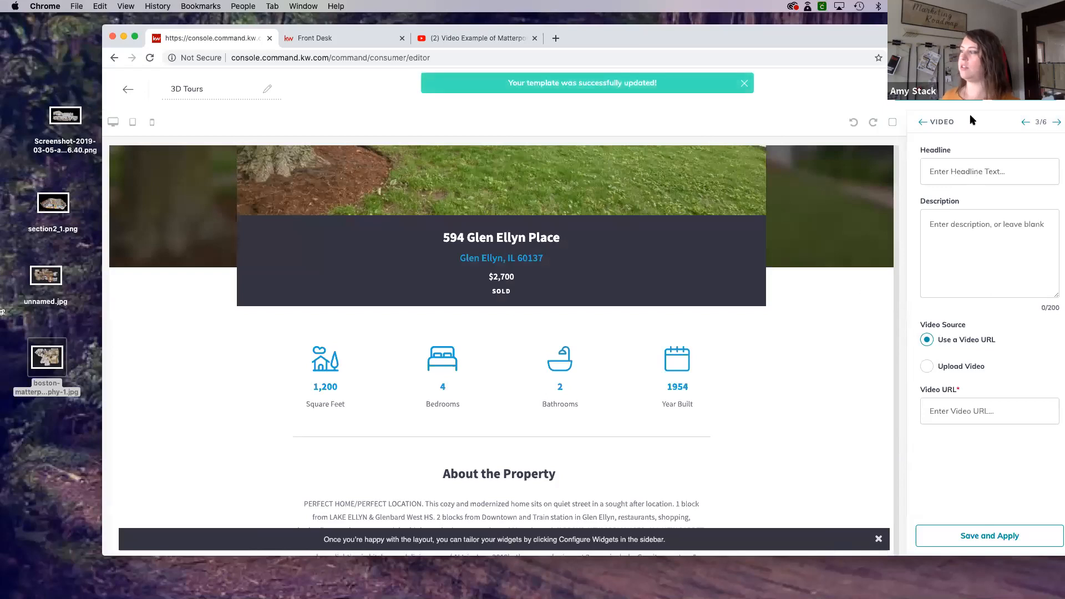
scroll(688, 379, down, 3)
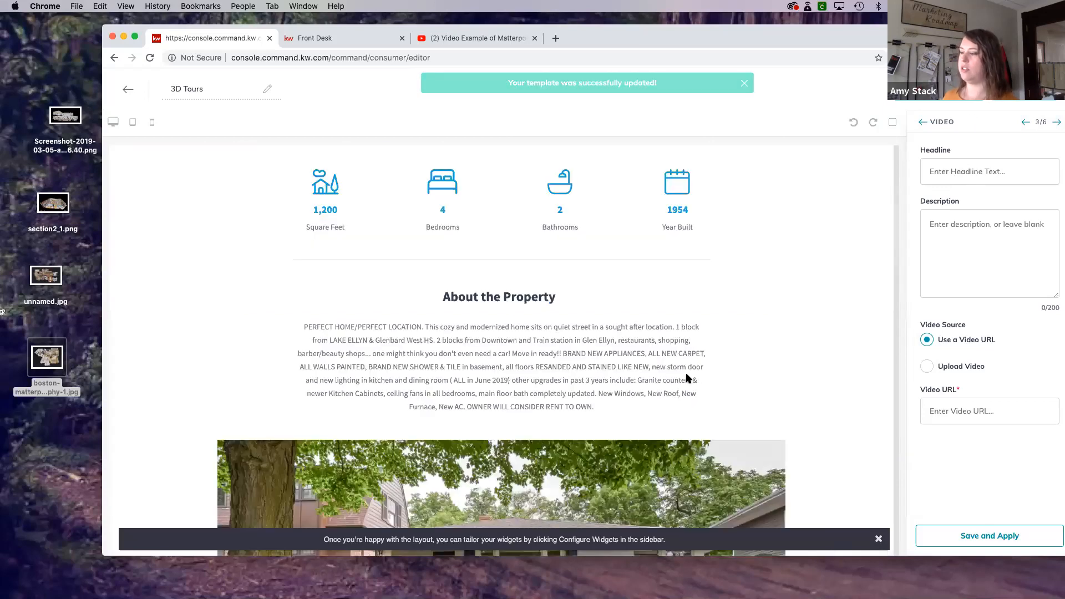
scroll(687, 377, down, 15)
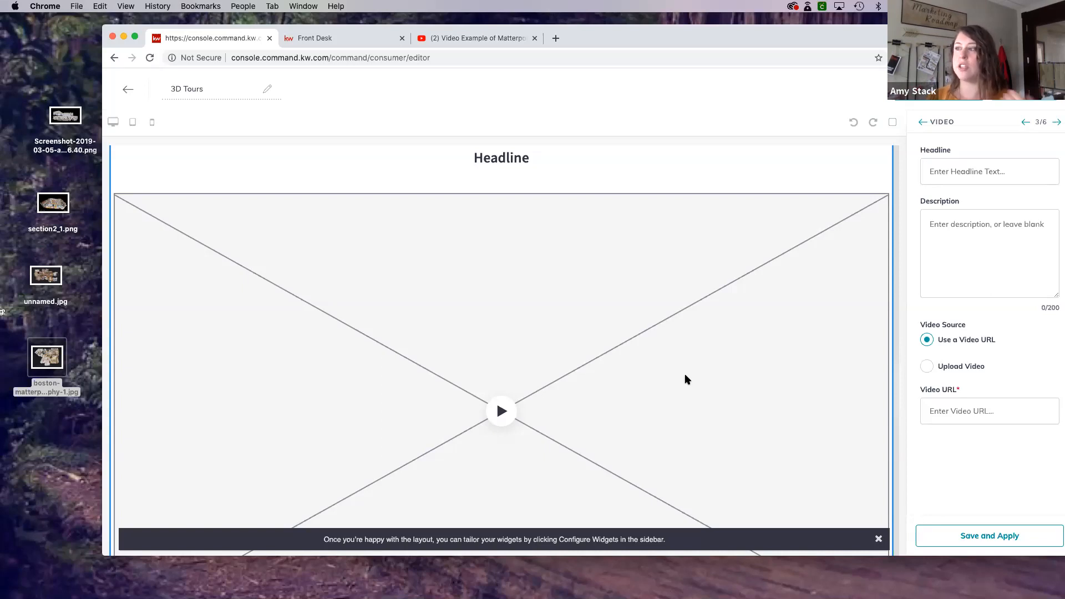
- Switch to the YouTube page with the Matterport 3D Showcase example, mute the video, play it through the tour and pause it
click(526, 47)
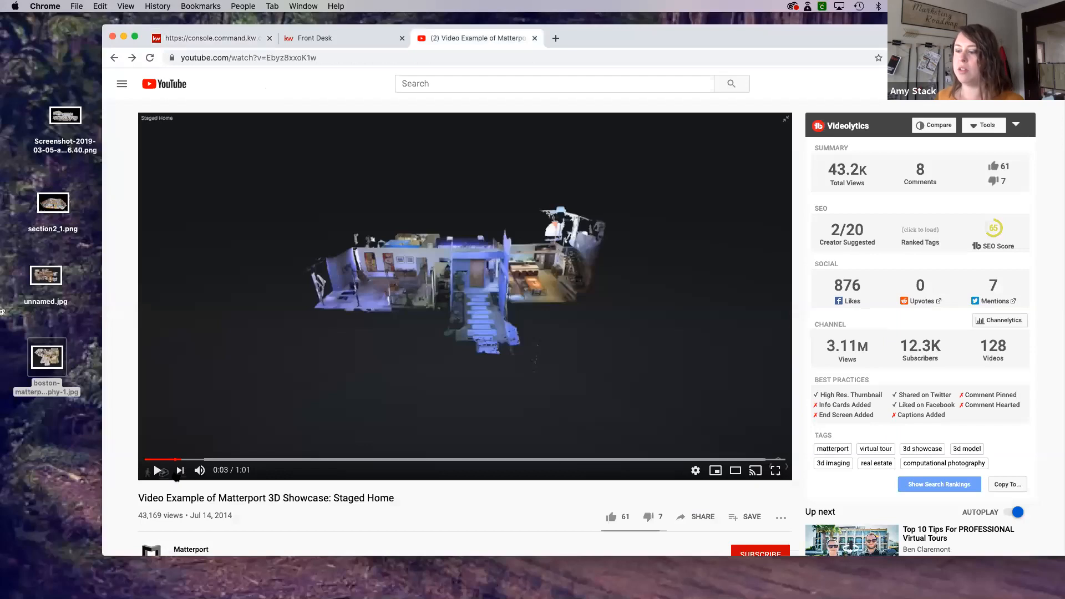
click(200, 470)
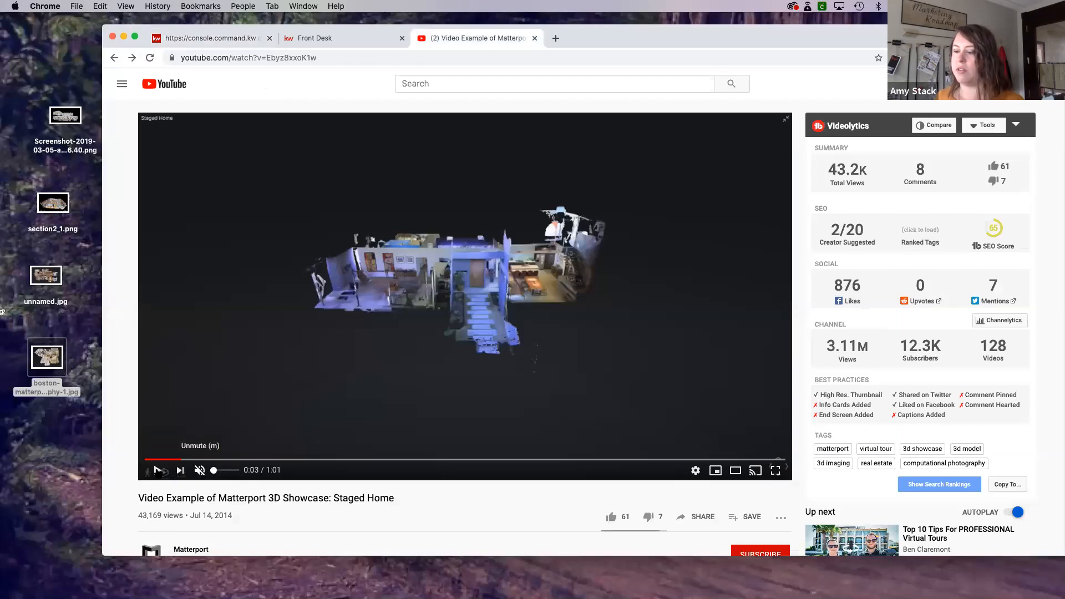
click(158, 470)
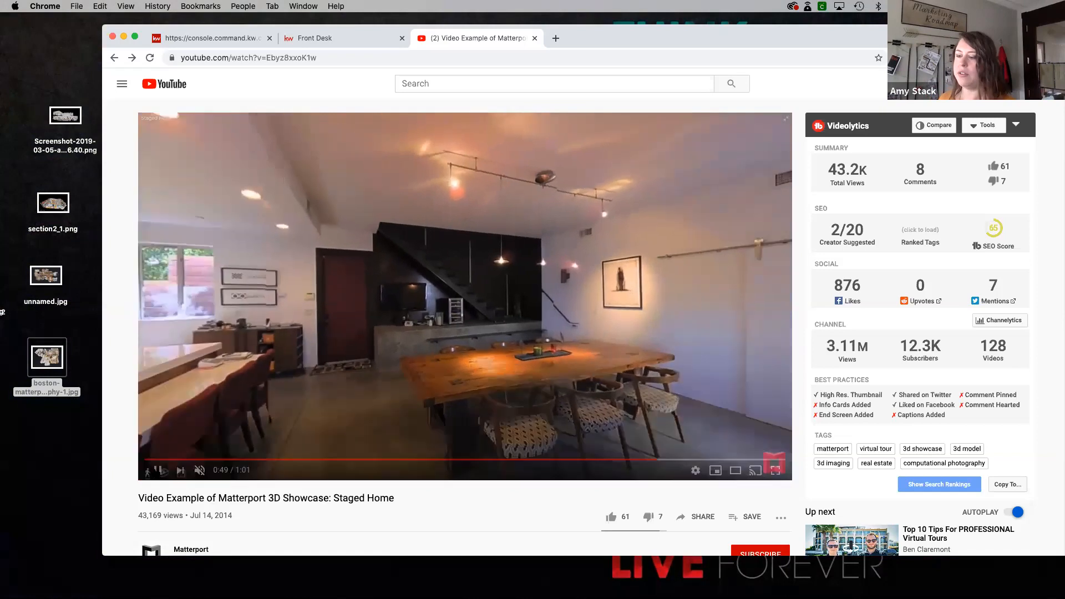
click(157, 470)
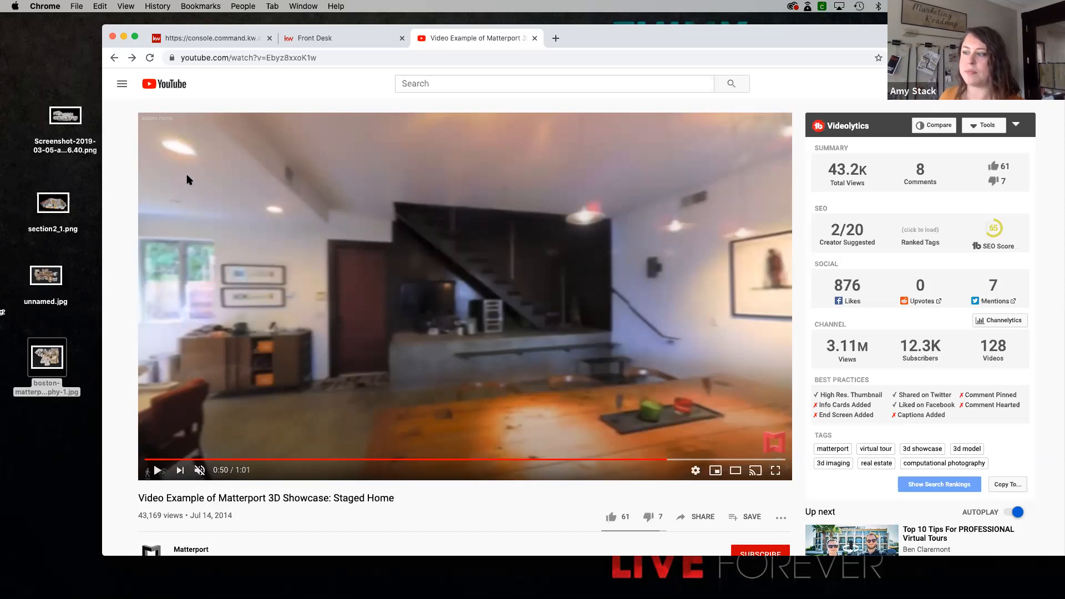
- Copy the YouTube video's full web address and return to the 3D Tours landing page editor
click(335, 60)
right_click(337, 58)
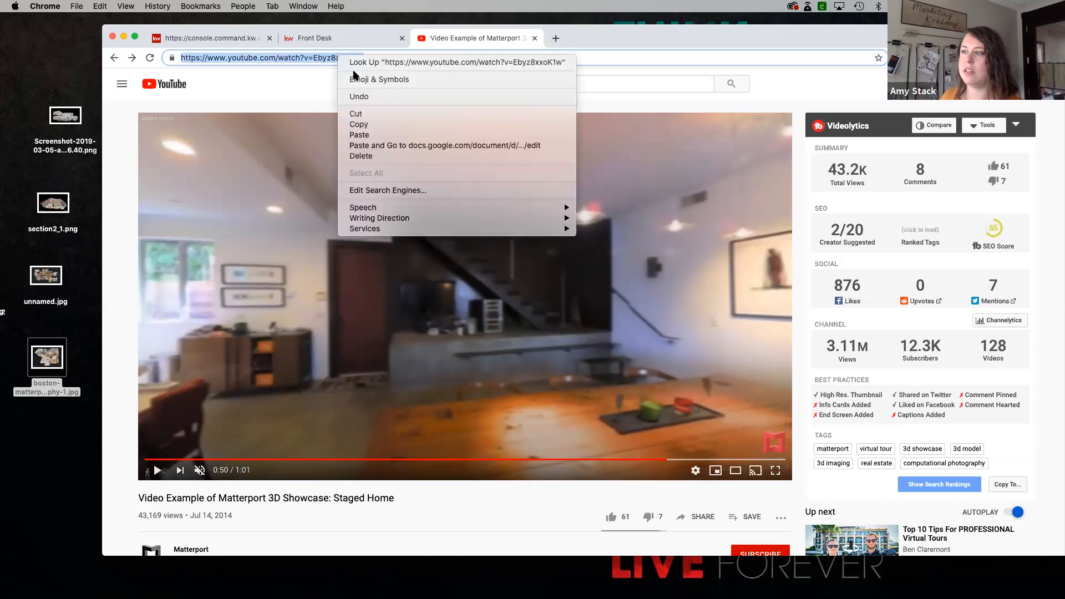
click(372, 128)
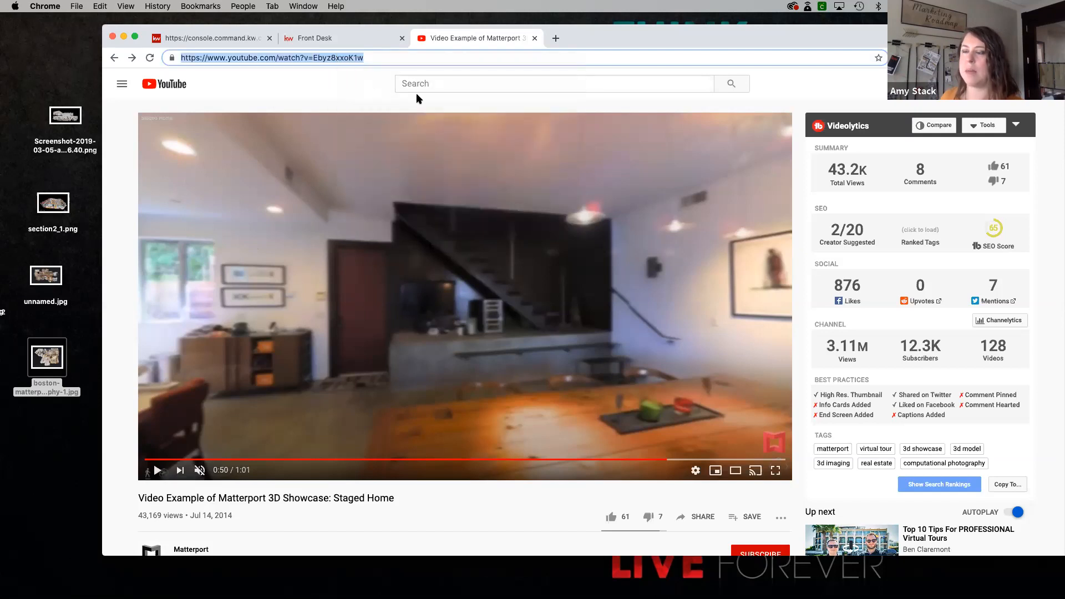
click(321, 43)
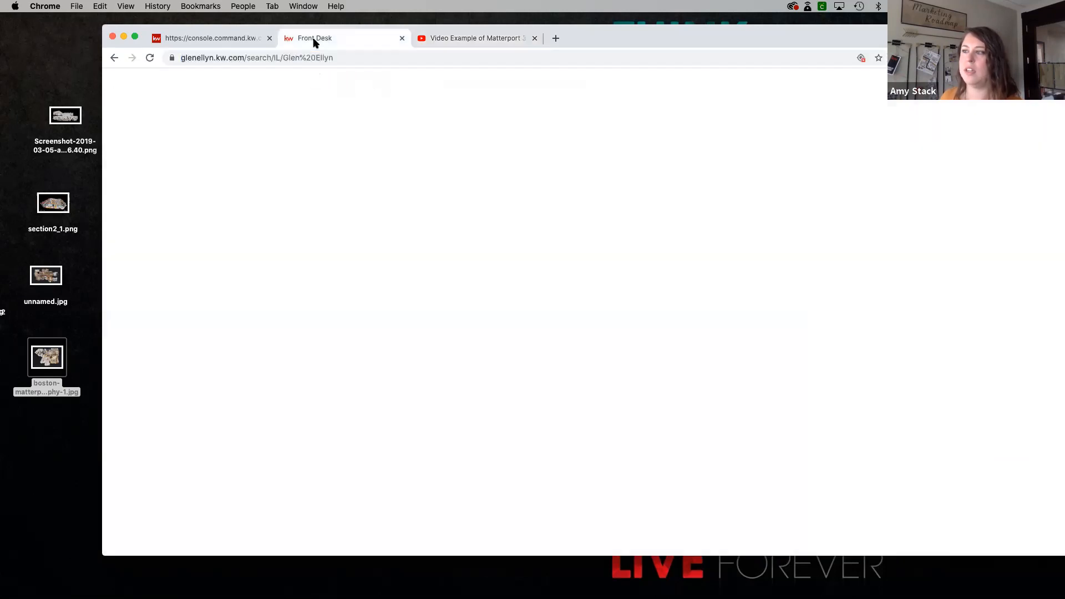
click(211, 38)
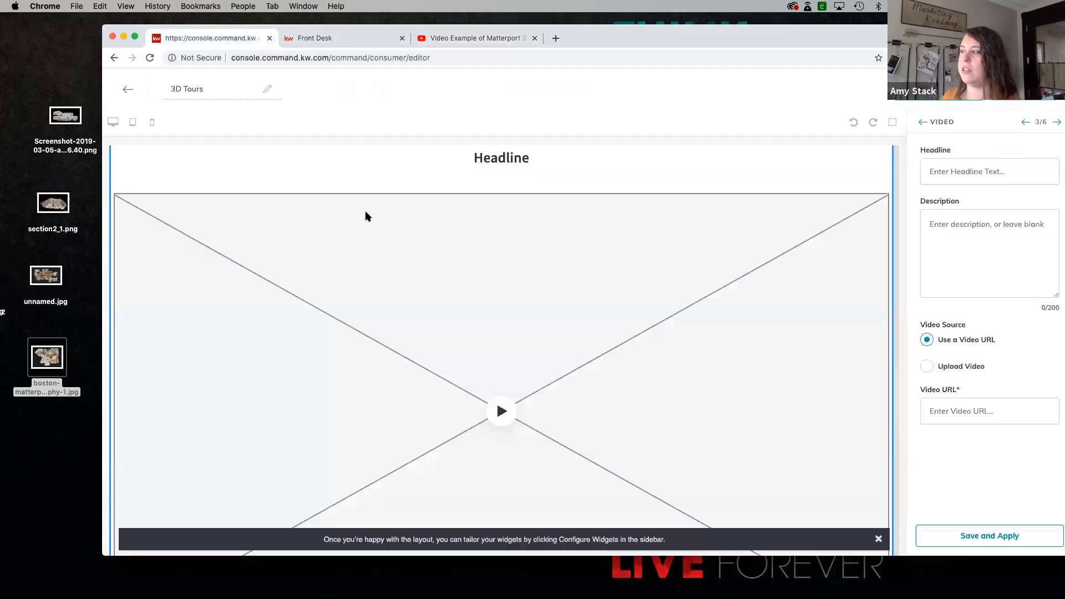
- Set the Video widget's headline to "Take a 3D Tour"
click(949, 174)
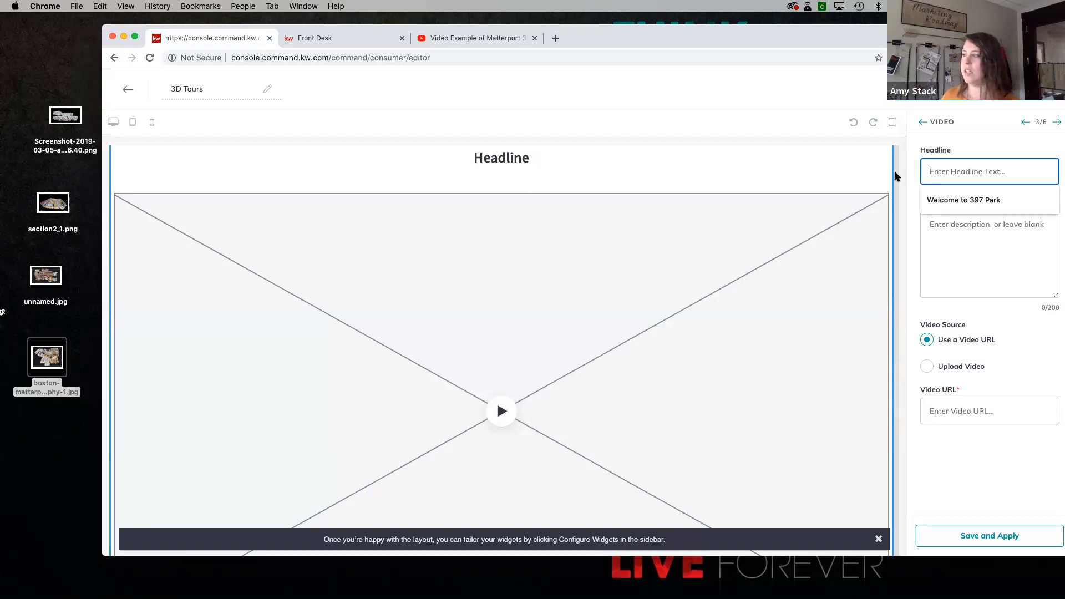
text(Take a)
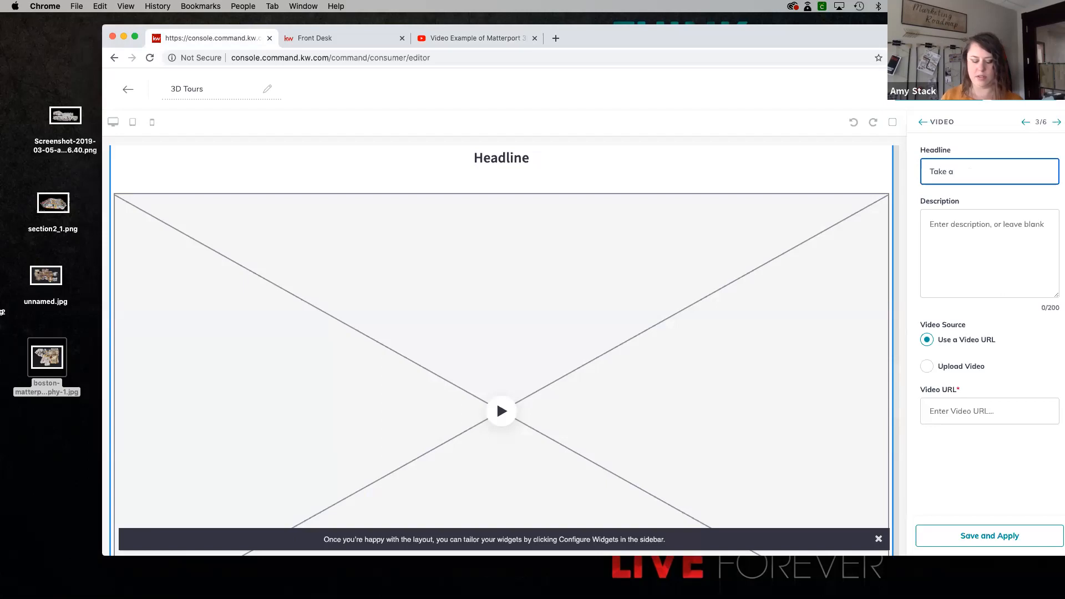
text( 3D Tour)
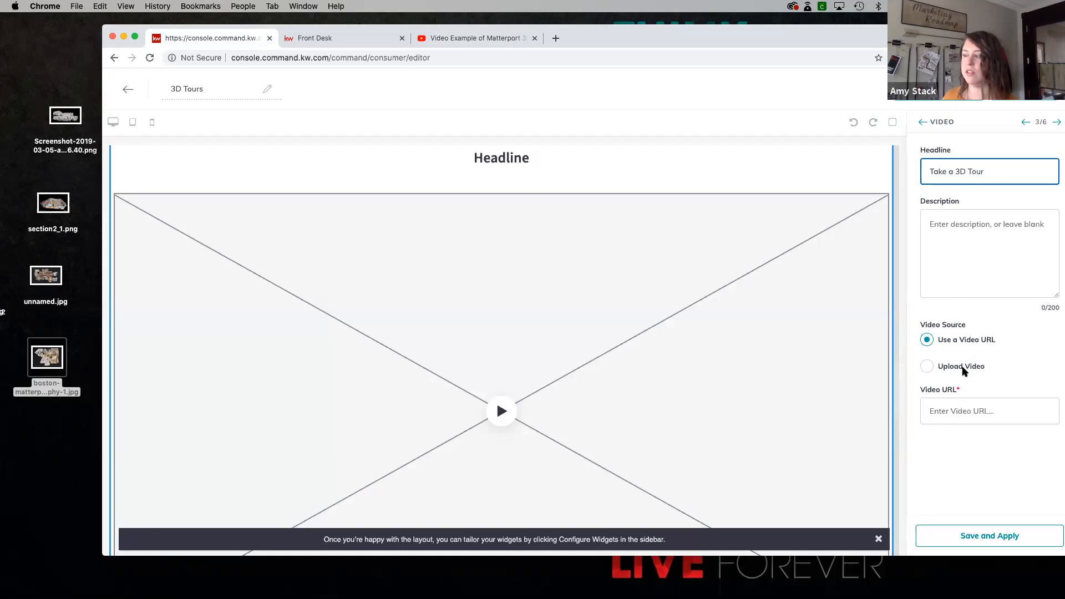
click(928, 367)
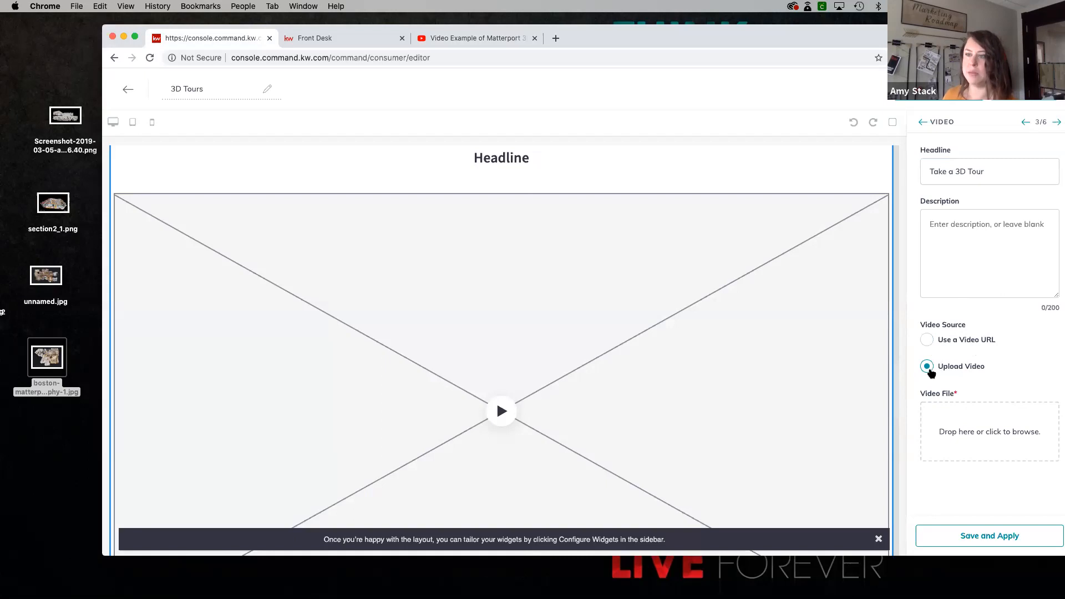
click(927, 340)
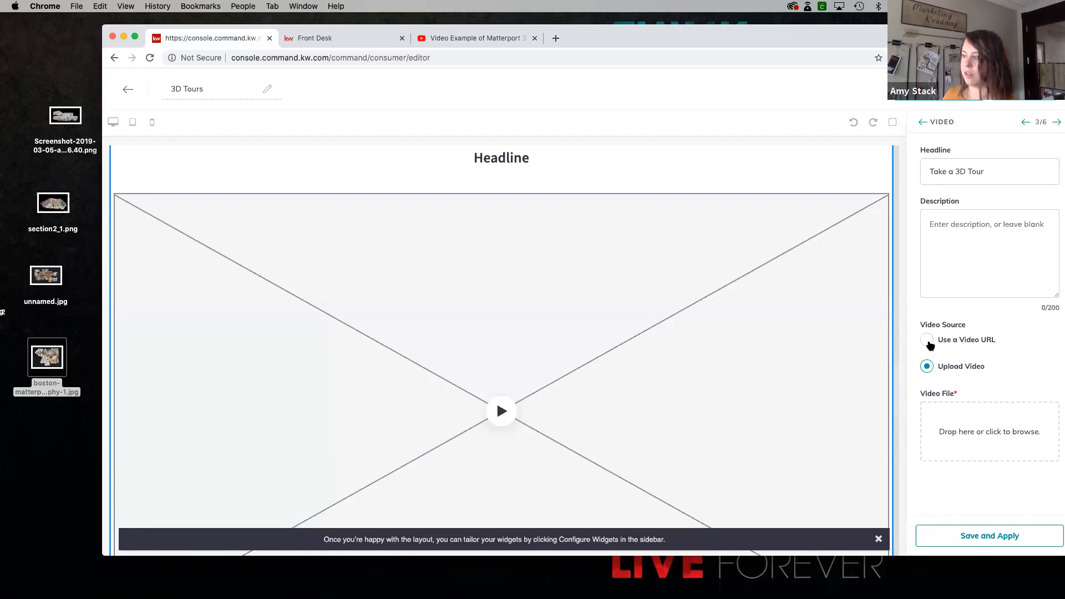
click(950, 412)
right_click(951, 412)
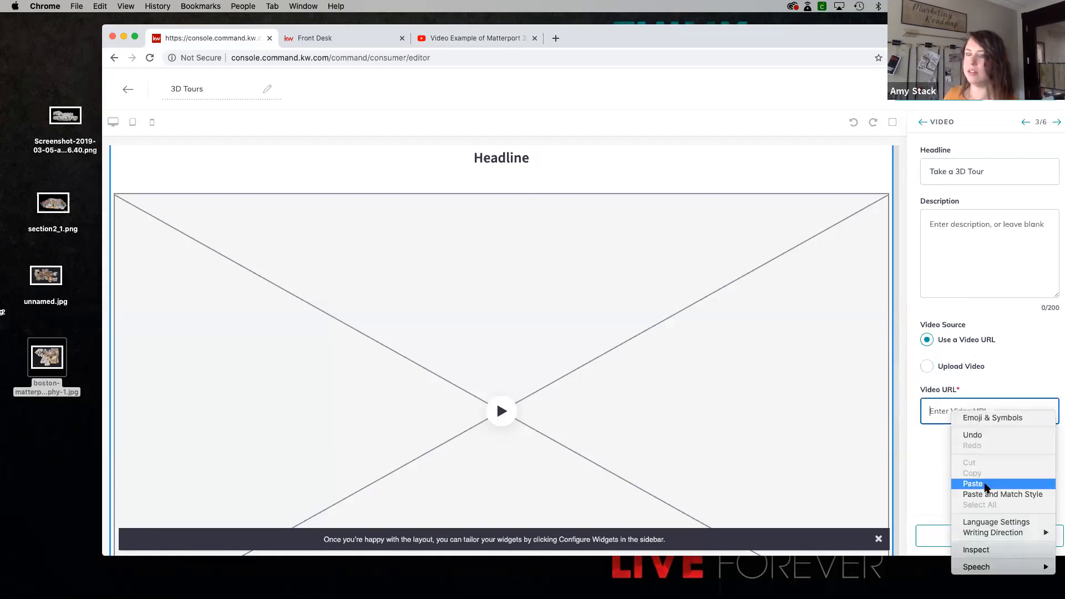
click(974, 484)
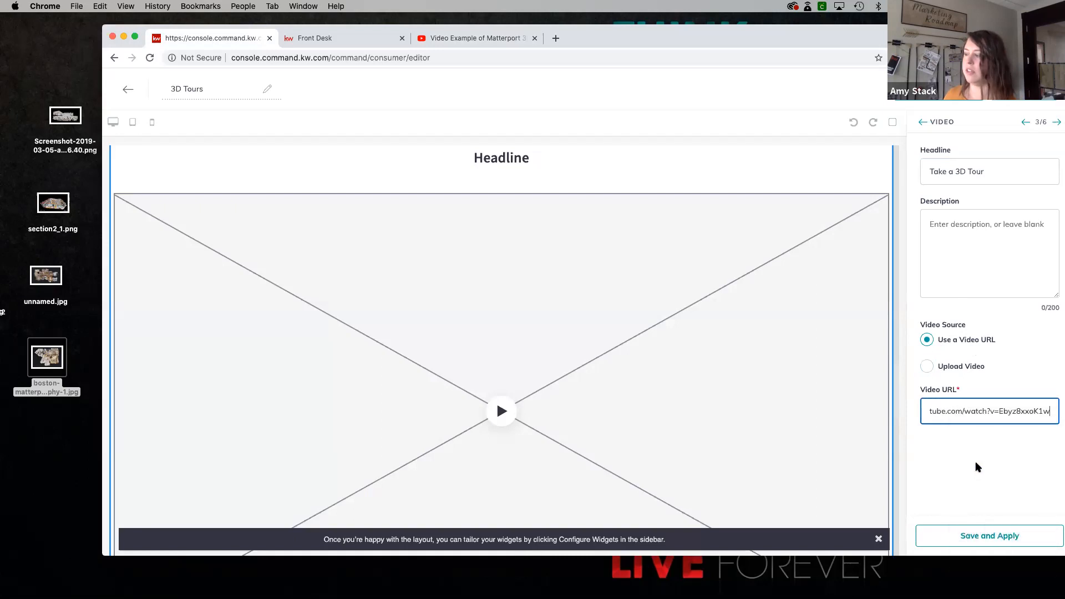
click(992, 539)
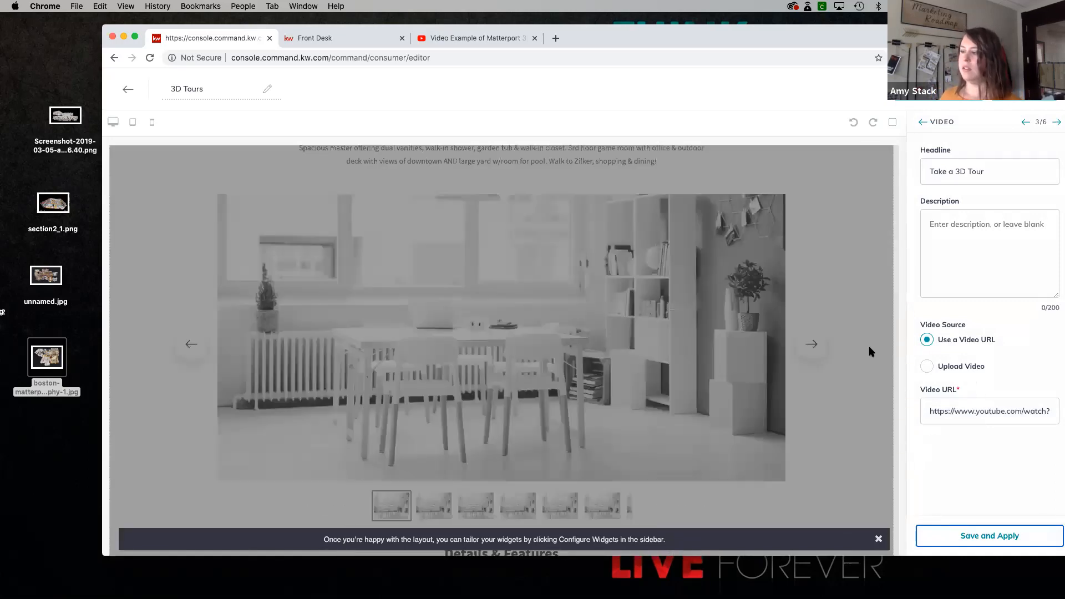
- Check the embedded video, its description and the app download section in the page preview
scroll(872, 352, down, 15)
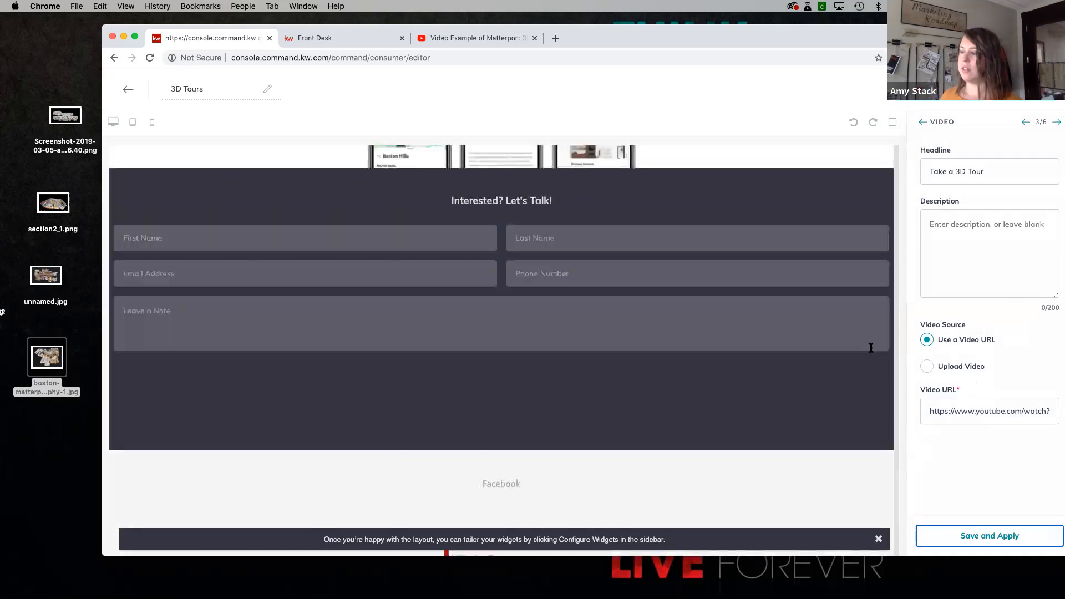
scroll(873, 354, up, 8)
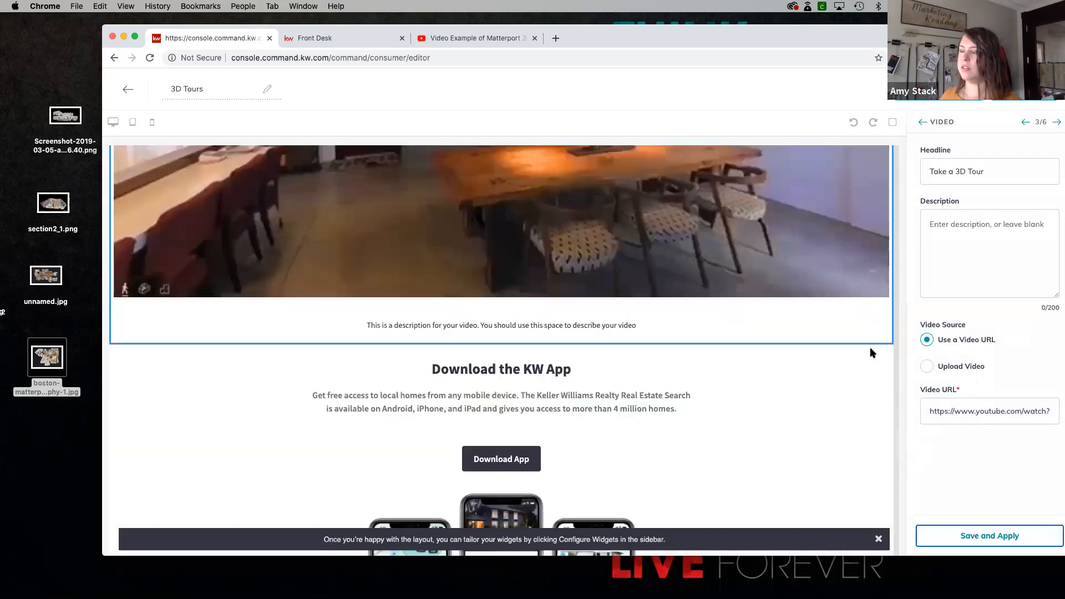
scroll(872, 352, up, 5)
scroll(872, 354, down, 3)
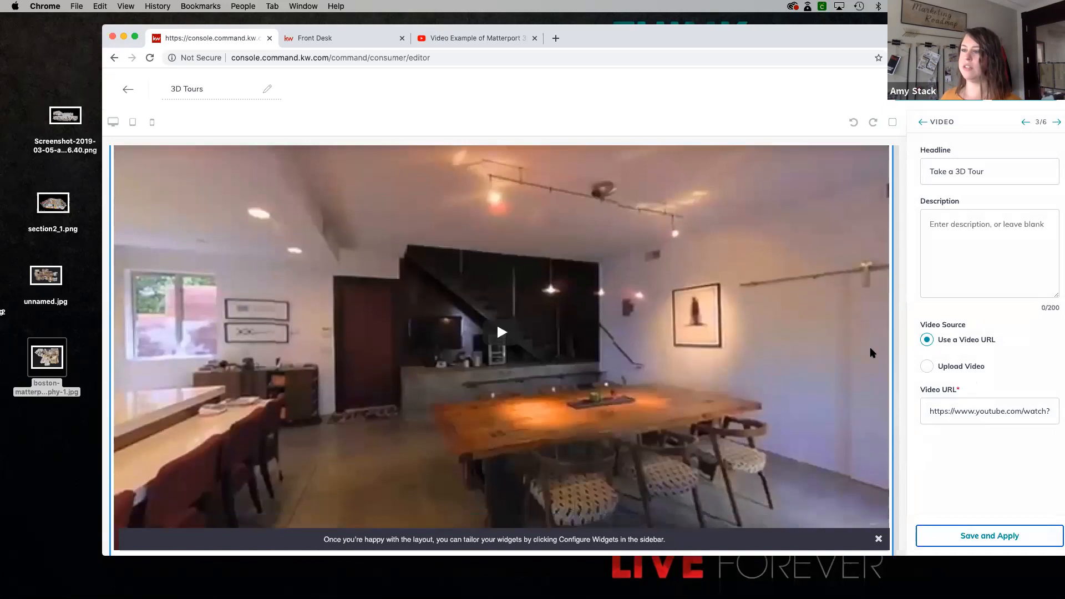
scroll(871, 353, up, 3)
scroll(872, 353, down, 8)
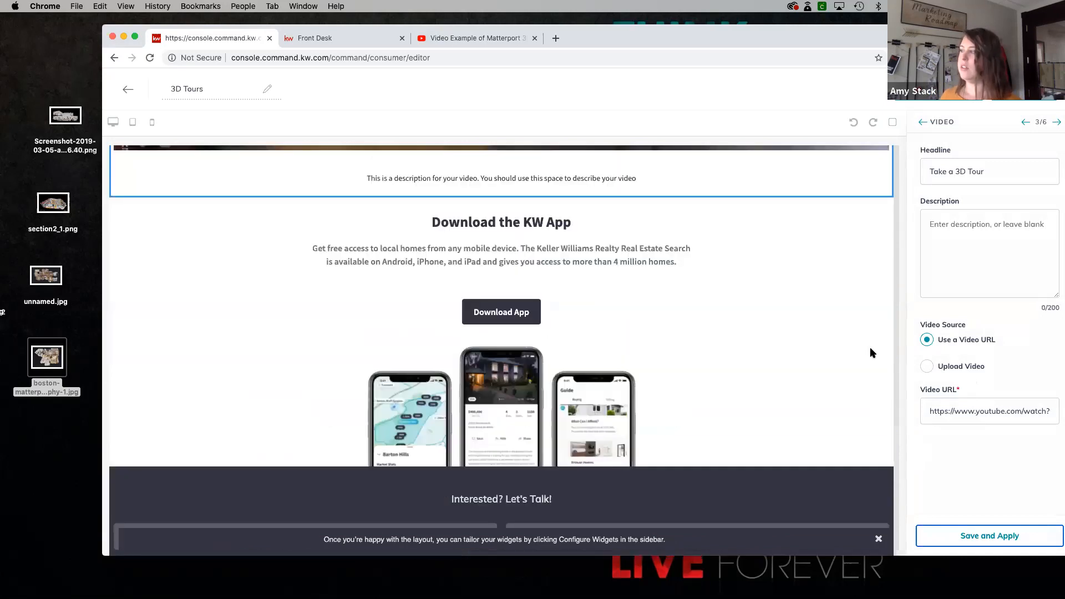
- Set the Download My App headline to "Download My KW App", start the subtext's second sentence with "My", set the button text to "Download My App", and apply
click(1056, 123)
double_click(977, 174)
text(My KW App)
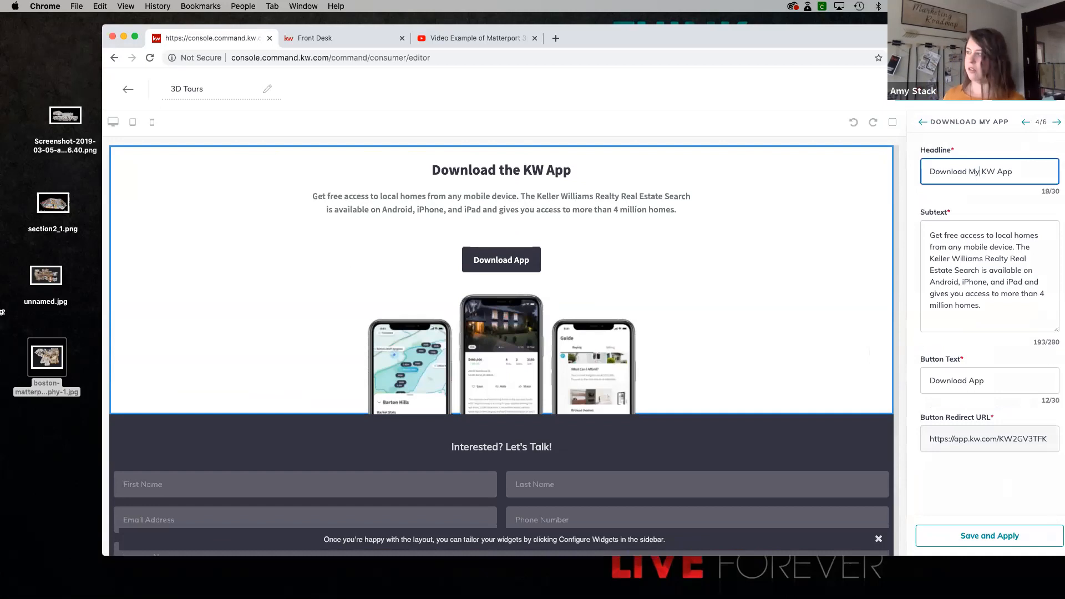
double_click(1024, 247)
text(My Keller)
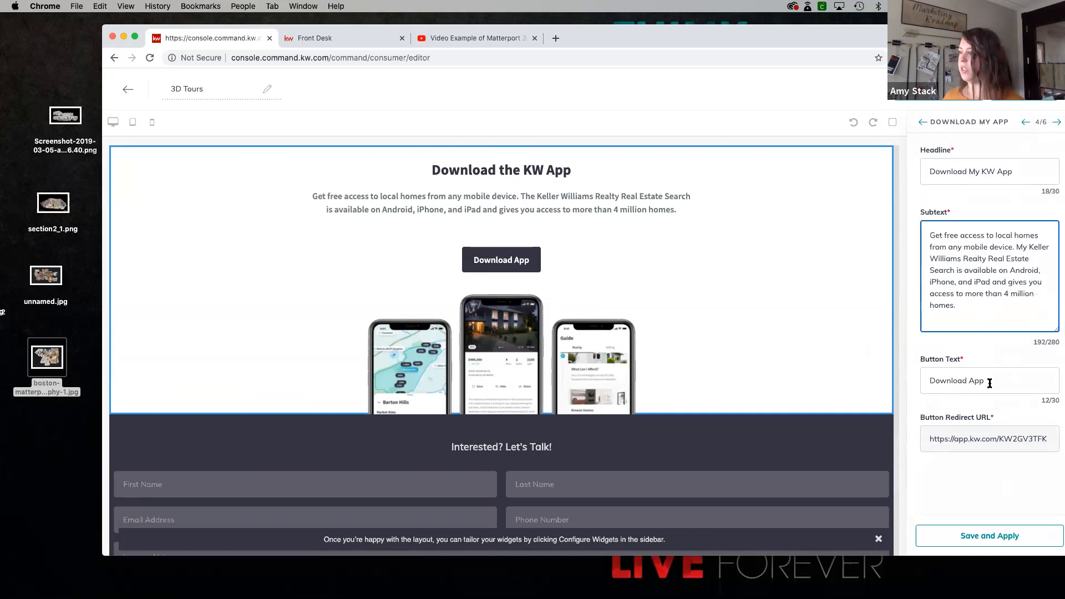
click(975, 382)
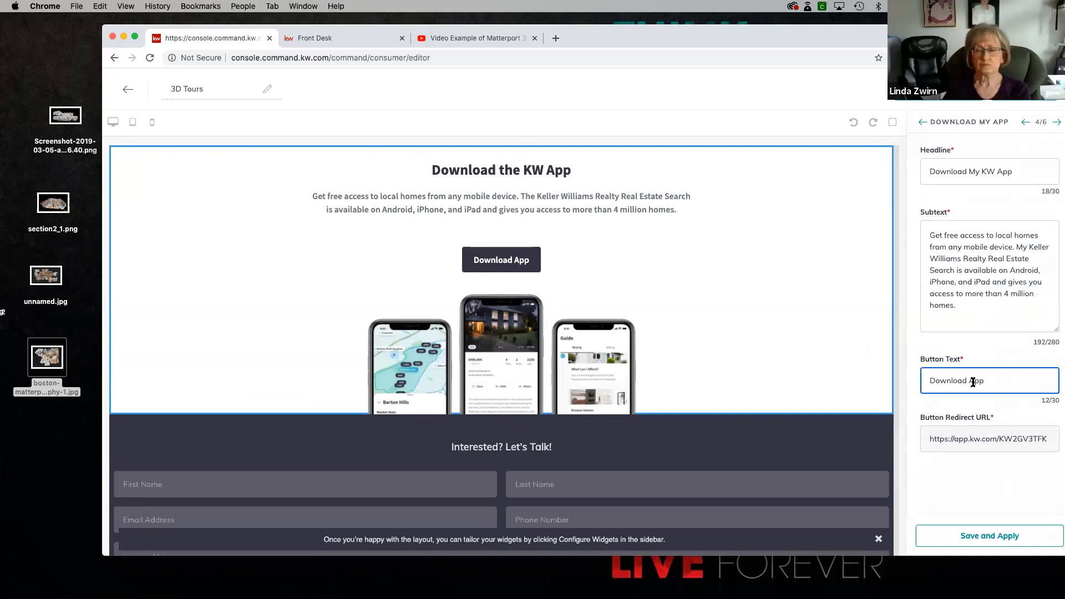
text(My)
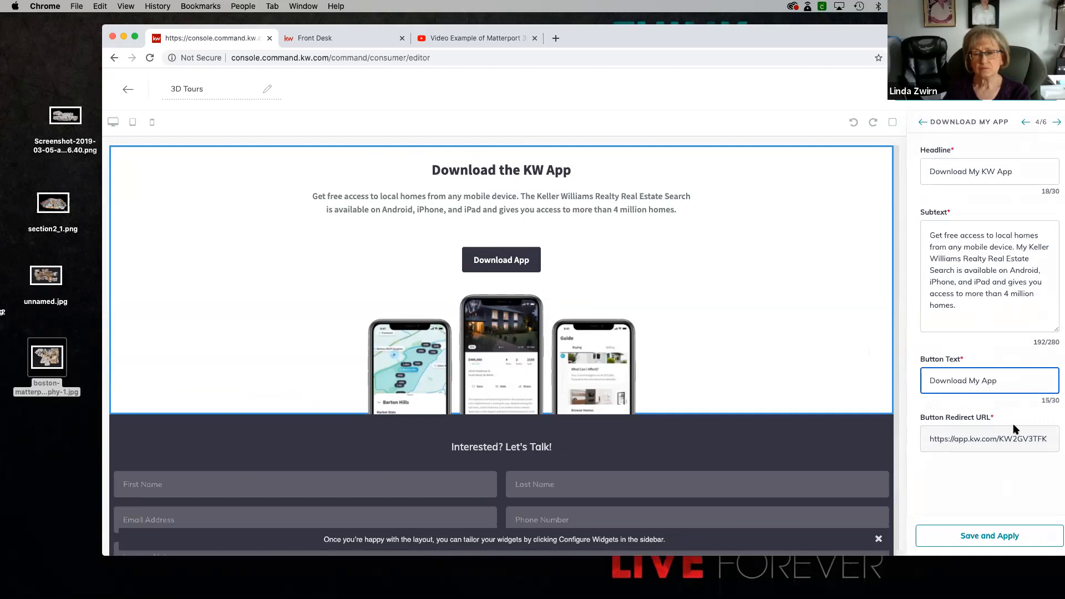
click(991, 538)
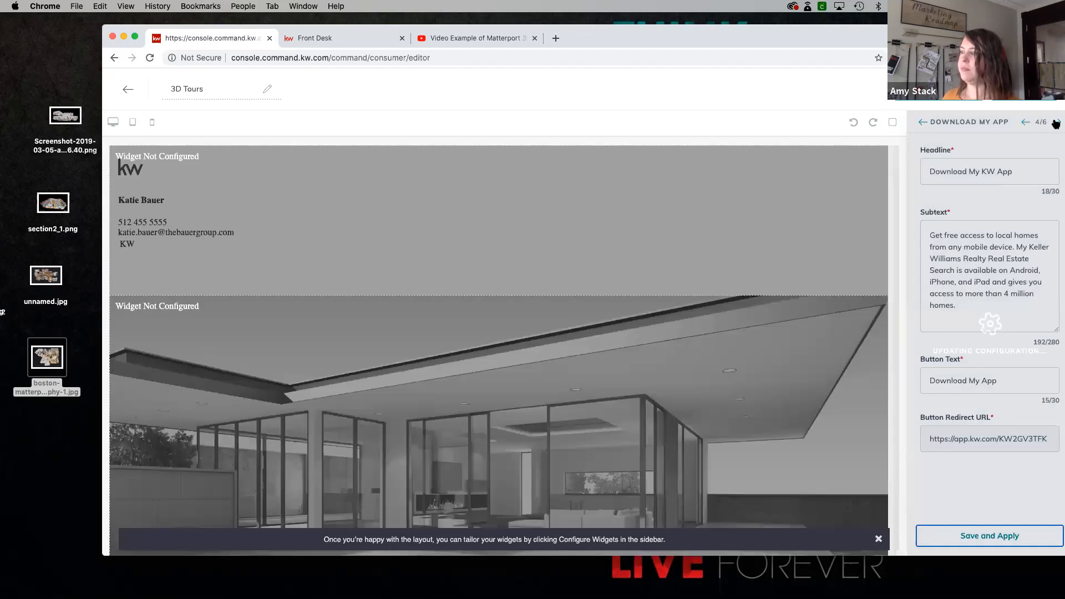
- Open the Lead Form widget's configuration, set the form header text to "Want Learn More?", and apply it
click(1056, 124)
click(1056, 122)
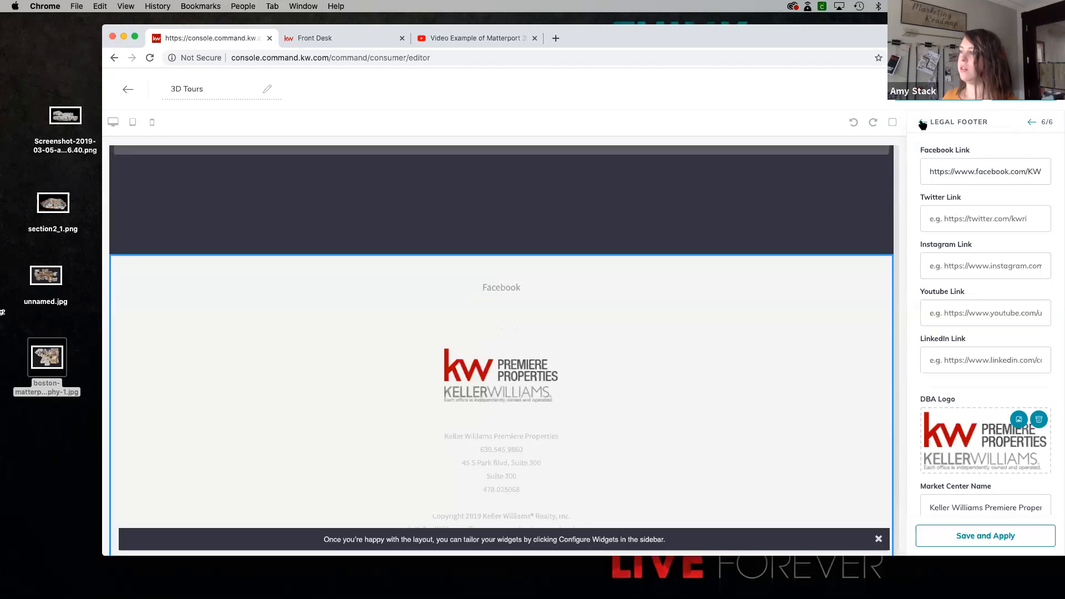
click(923, 124)
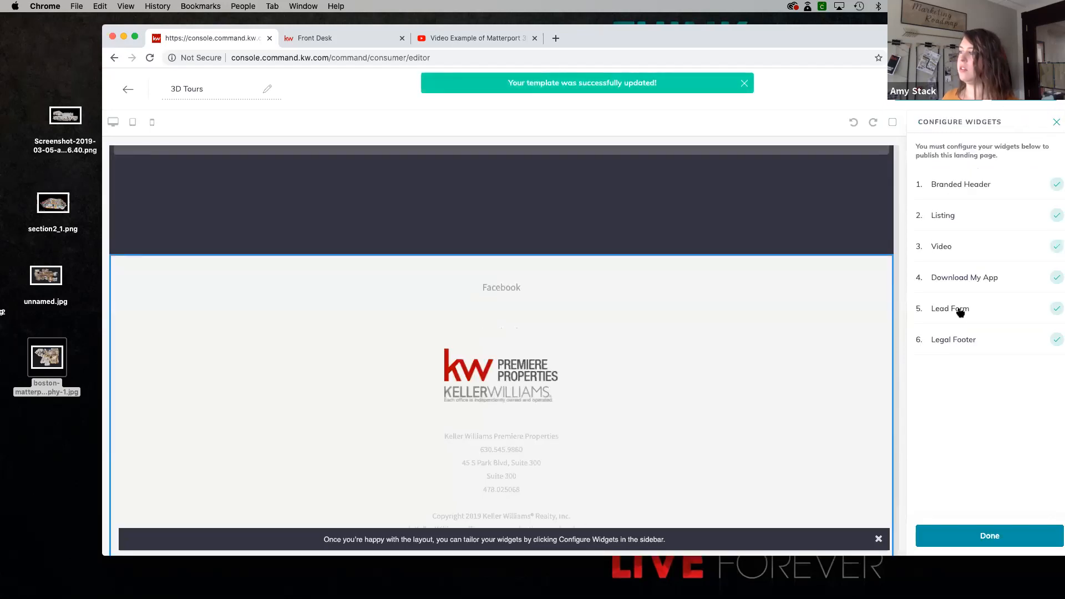
click(954, 309)
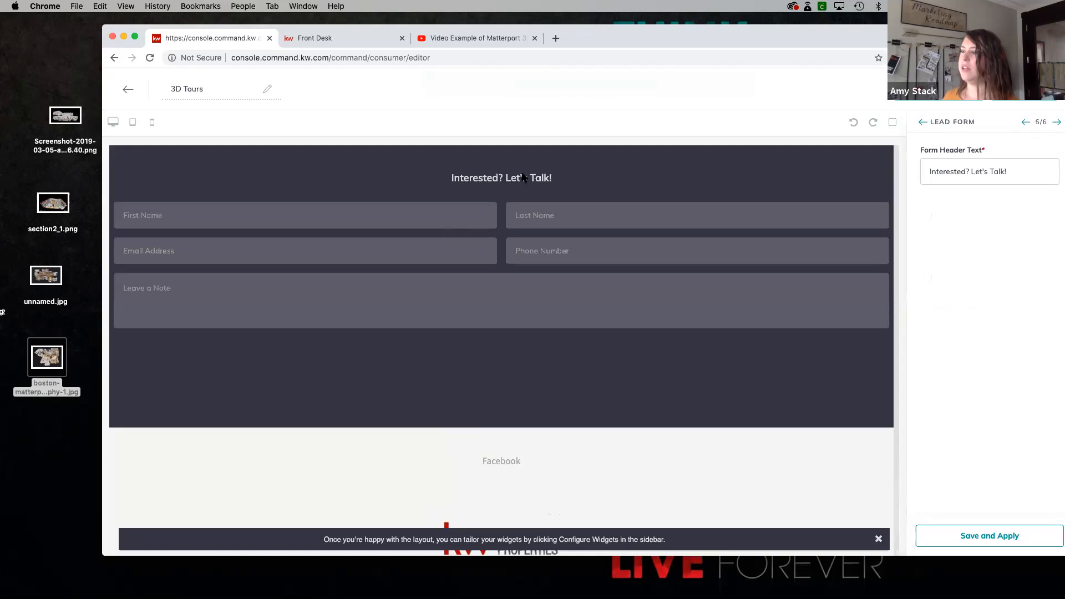
click(942, 177)
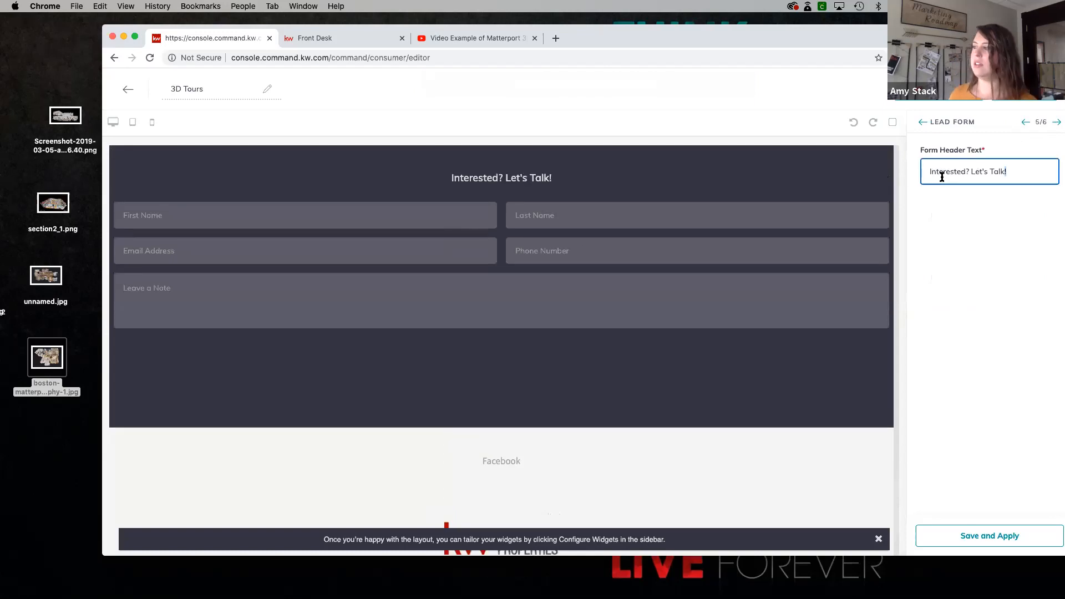
triple_click(942, 177)
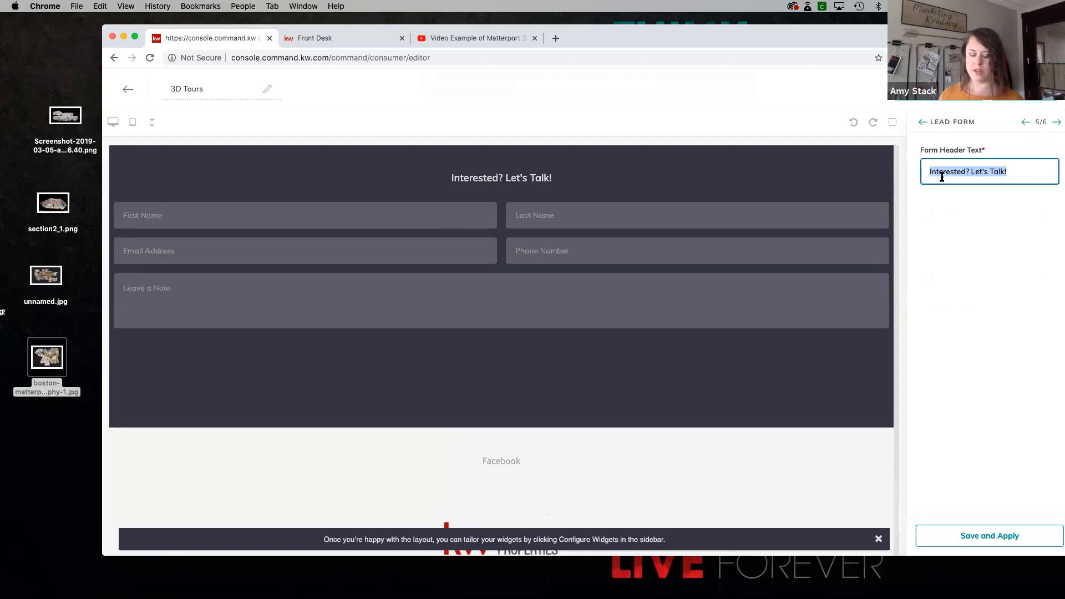
text(Want Learn More?)
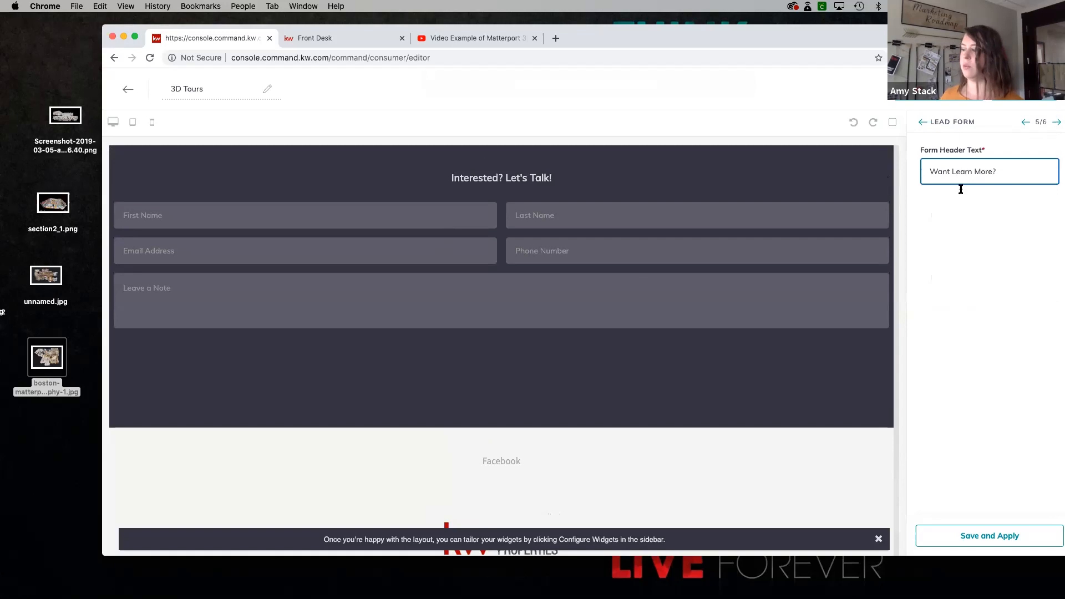
click(994, 543)
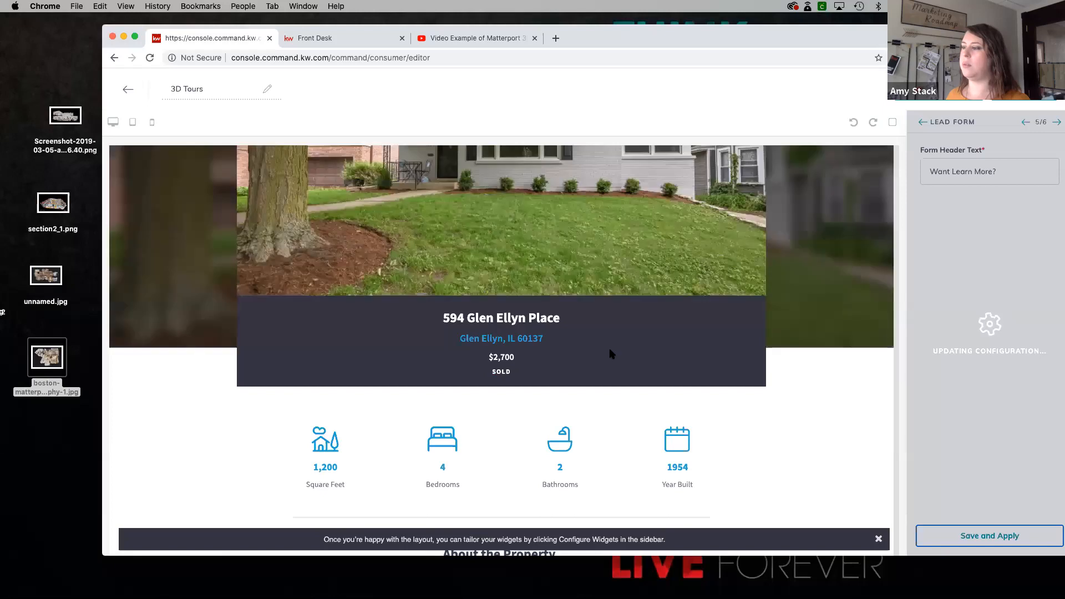
- Review the full page preview from the listing details through the video, app download and lead form sections to the legal footer
scroll(610, 354, down, 10)
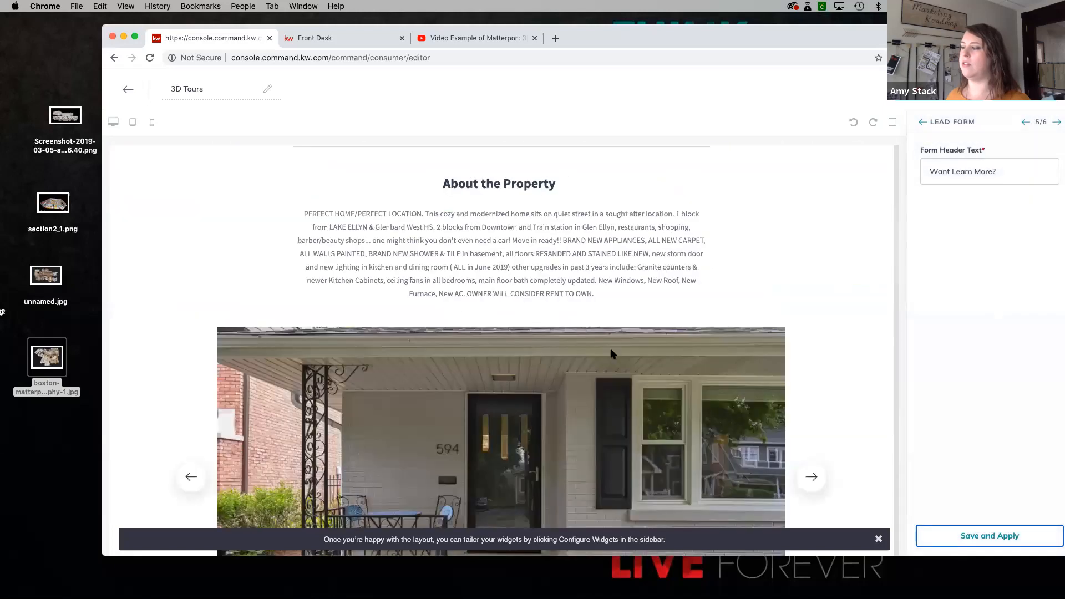
scroll(611, 353, down, 10)
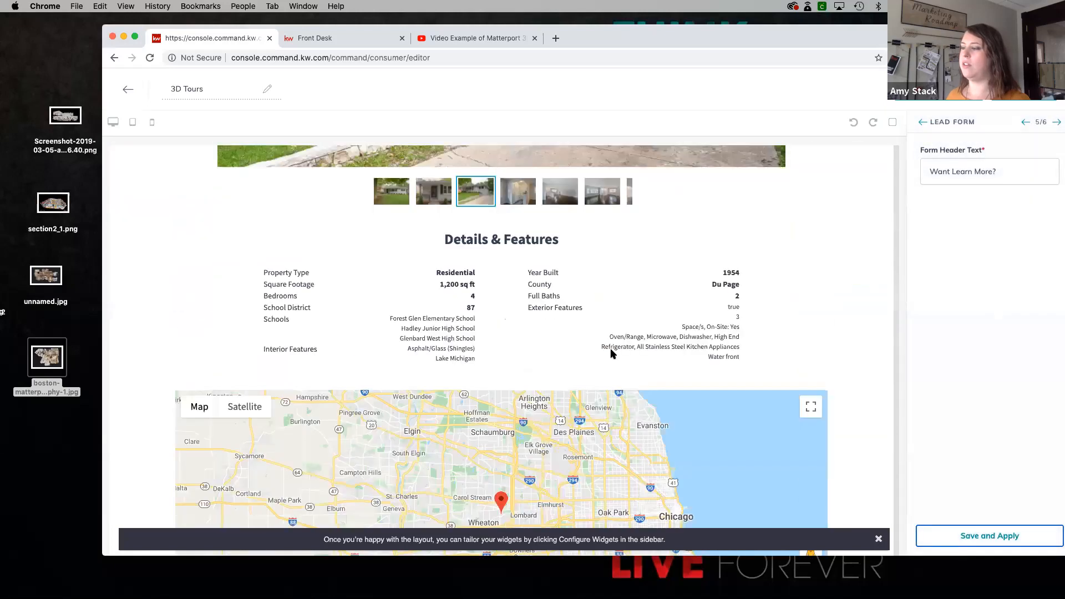
scroll(611, 354, down, 15)
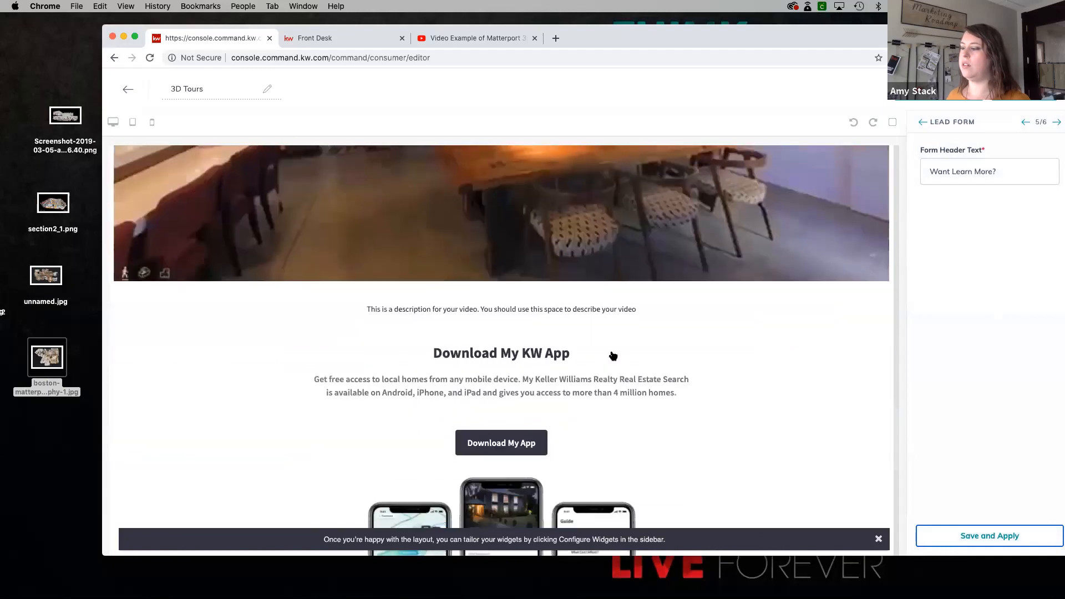
scroll(612, 356, down, 10)
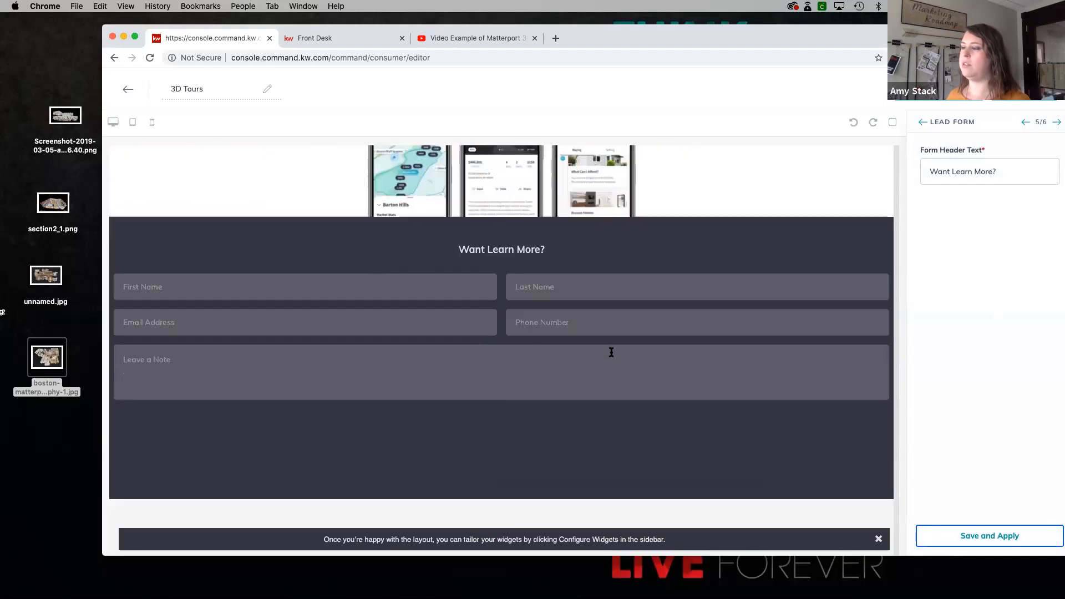
scroll(612, 353, down, 5)
scroll(615, 376, down, 1)
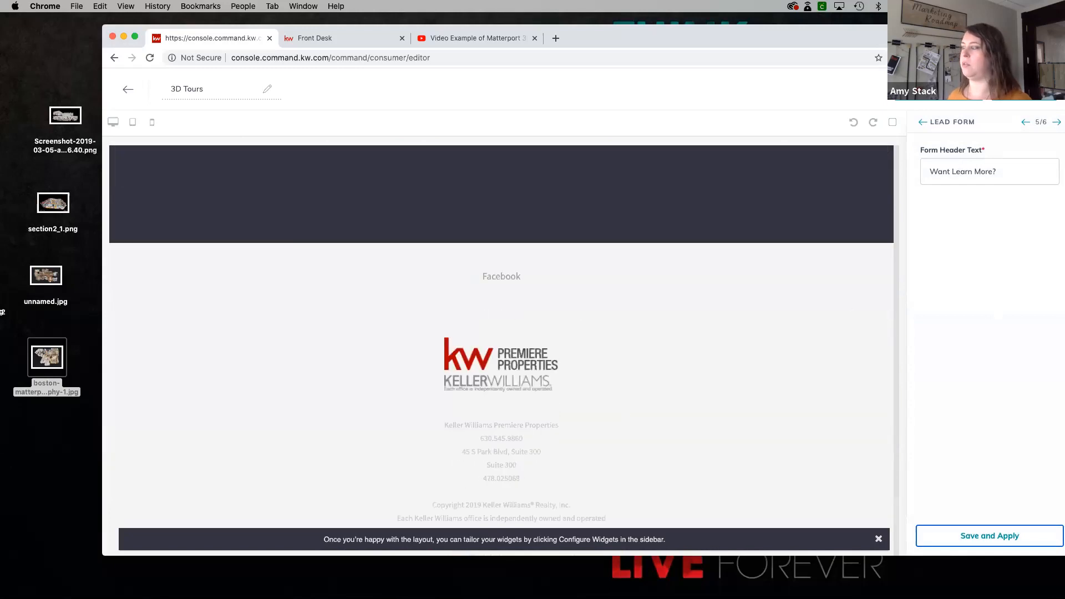
- Publish the 3D Tours site as a landing page, view it through its live URL, and return to the landing pages overview
click(990, 536)
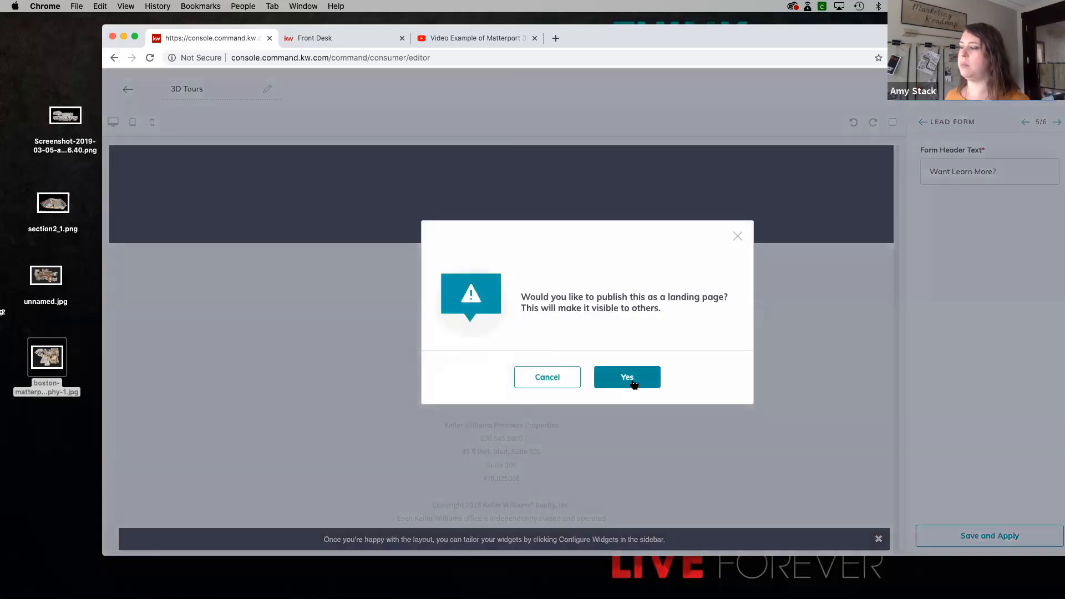
click(630, 378)
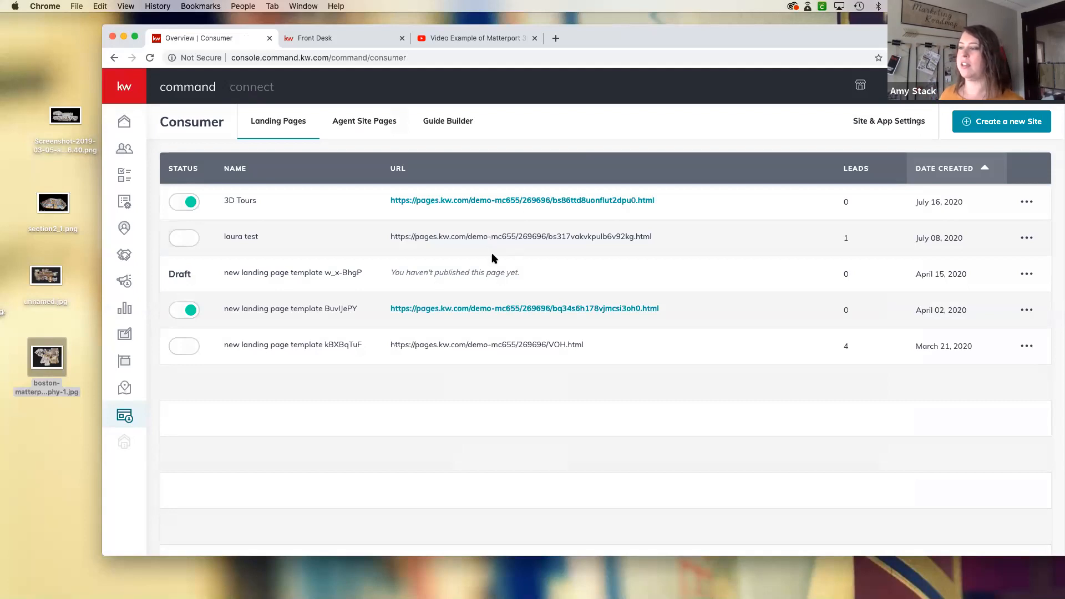
click(478, 202)
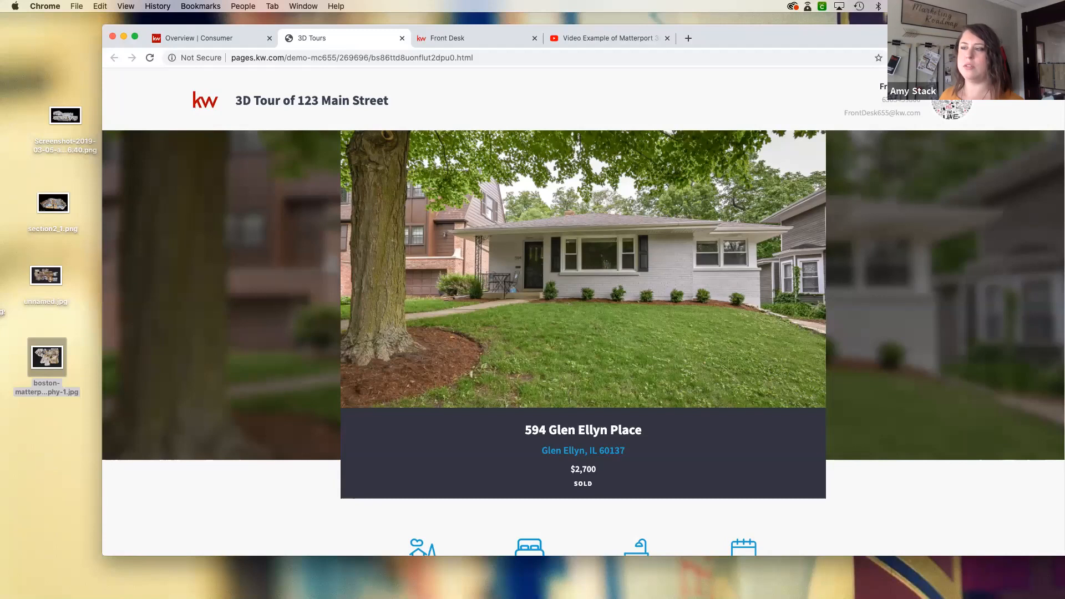
click(213, 38)
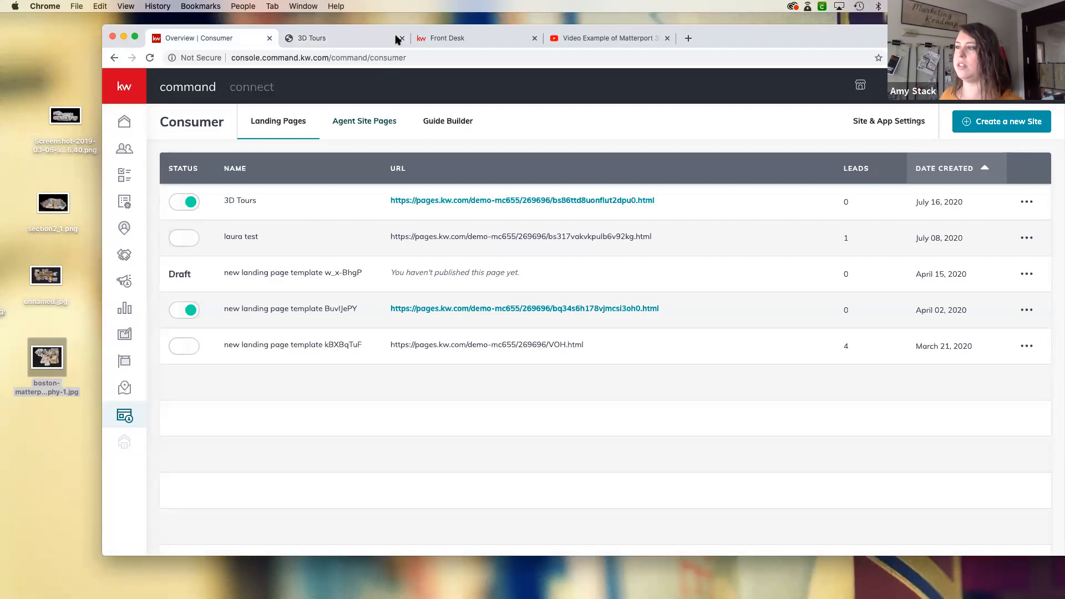
- Find the Matterport Ad draft among the paid ad campaigns and open it for editing
drag(373, 30, 416, 27)
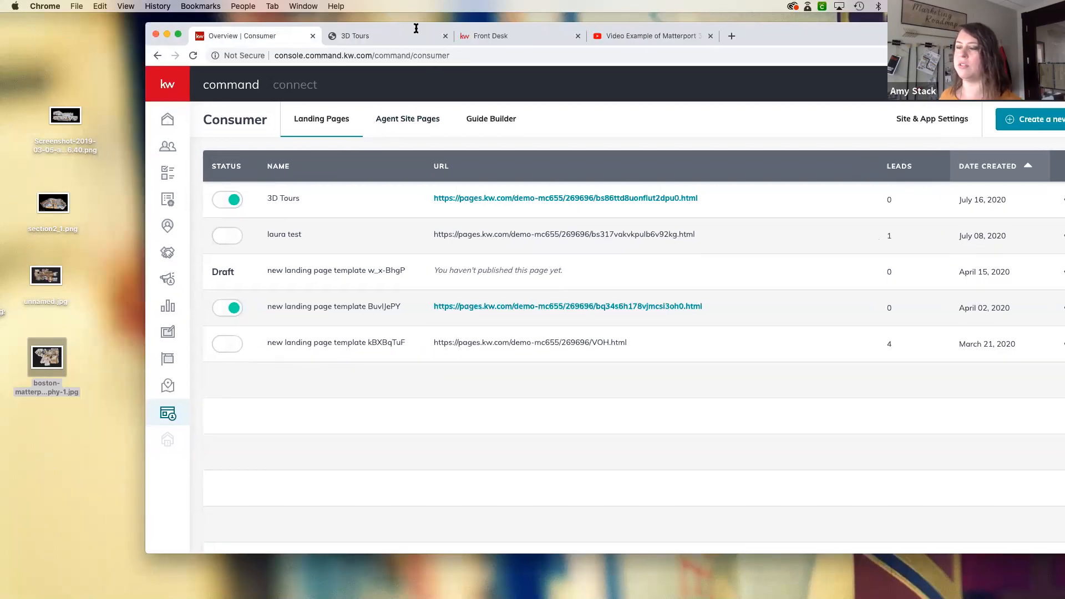
click(169, 282)
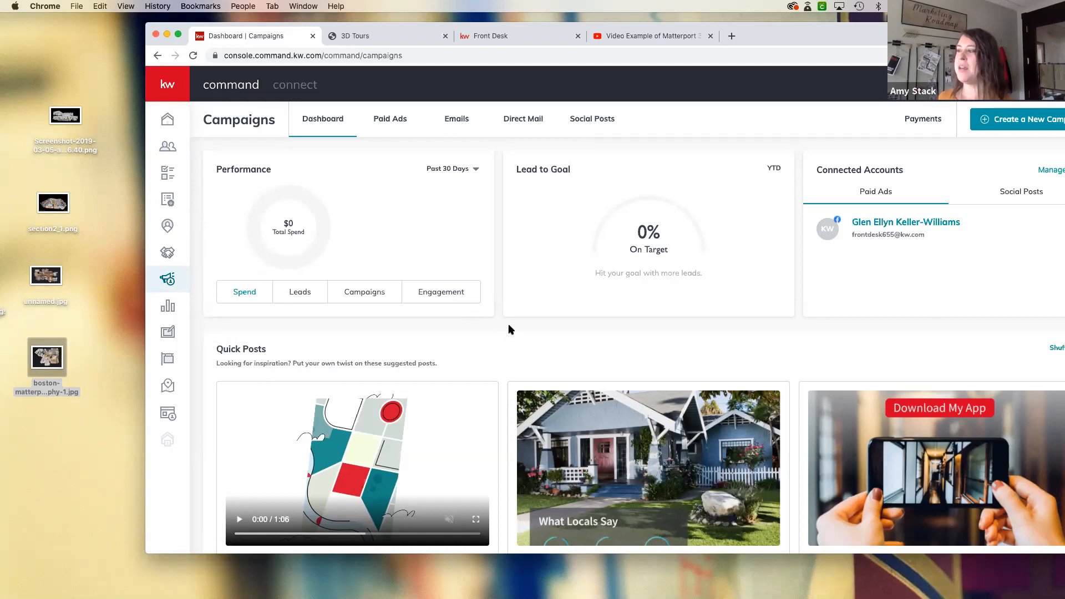
drag(770, 34, 743, 37)
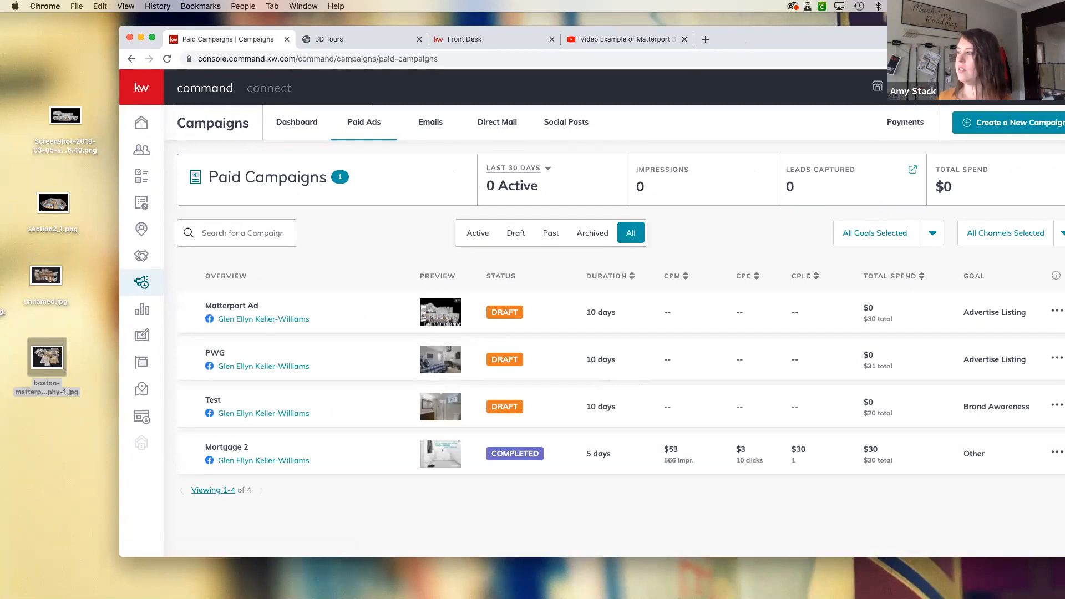
drag(920, 43, 888, 47)
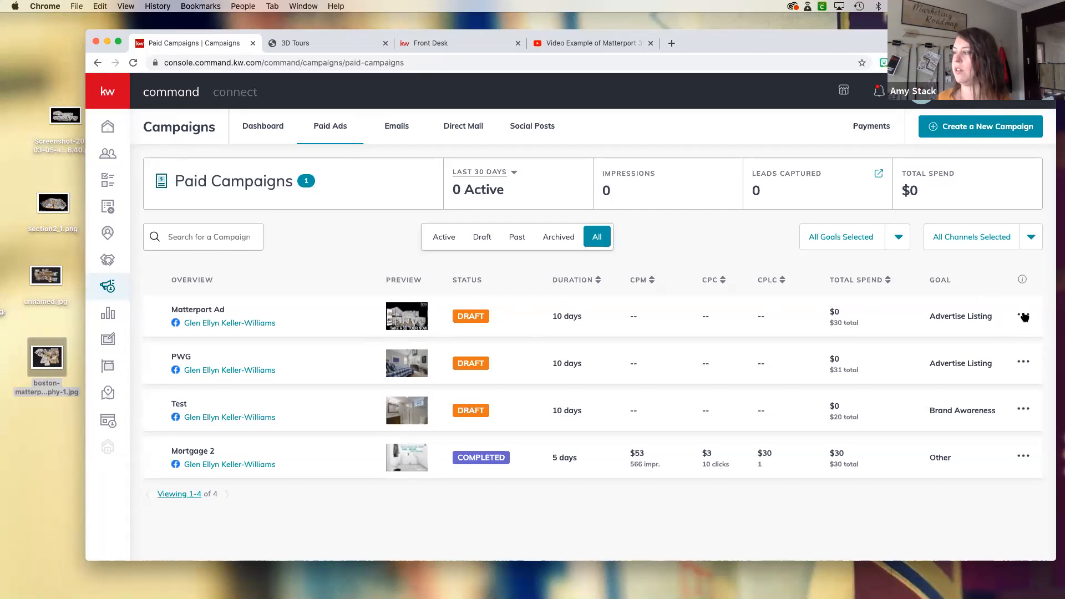
click(1024, 317)
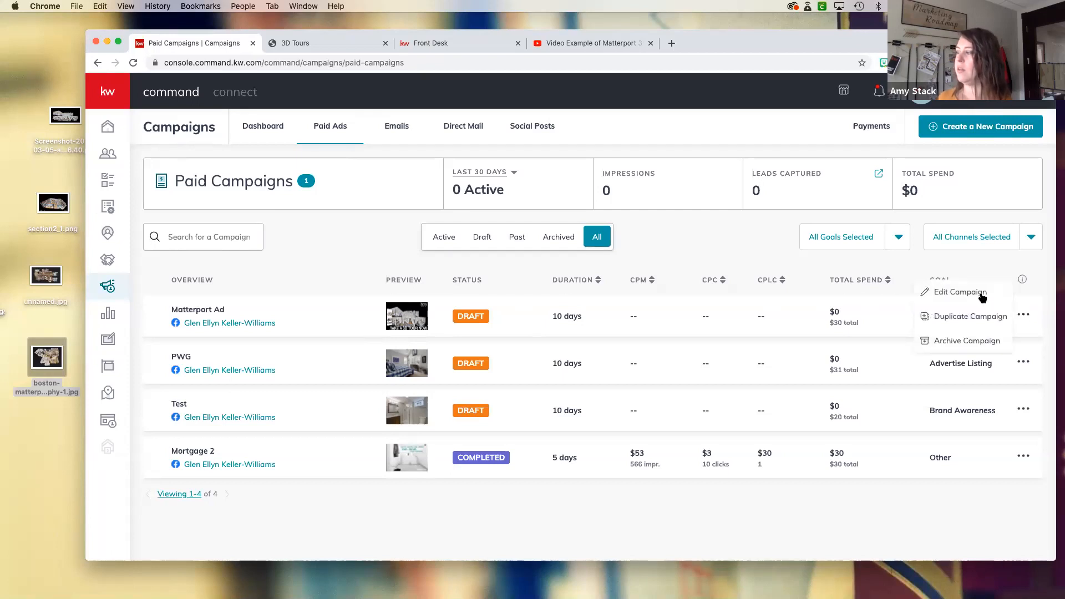
click(981, 296)
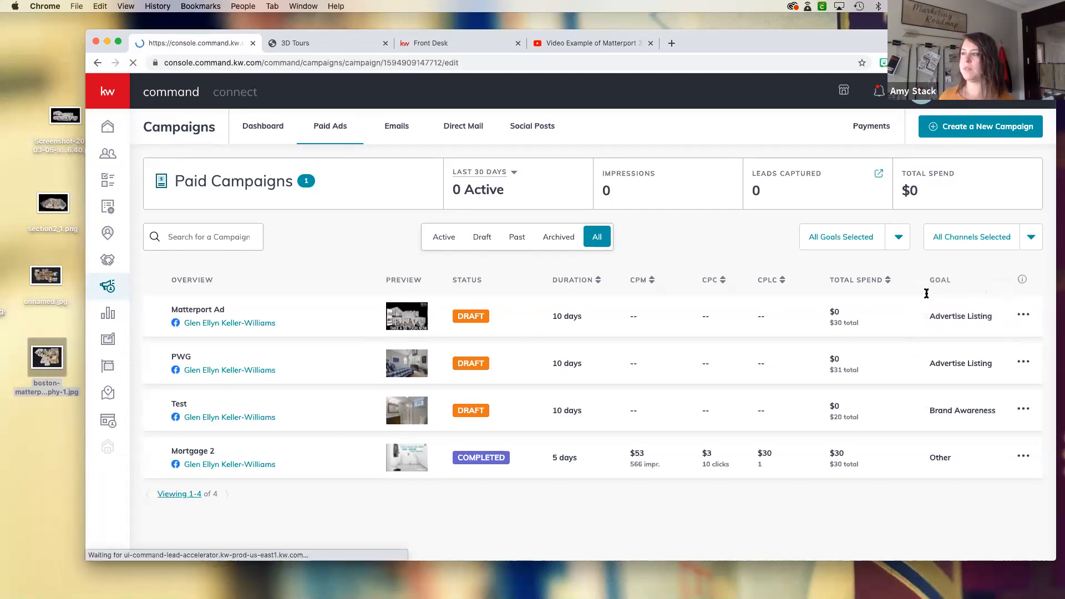
- Load agent.kw.com in a new browser tab, place that tab beside the campaign tab, and narrow and reposition the browser window
click(672, 44)
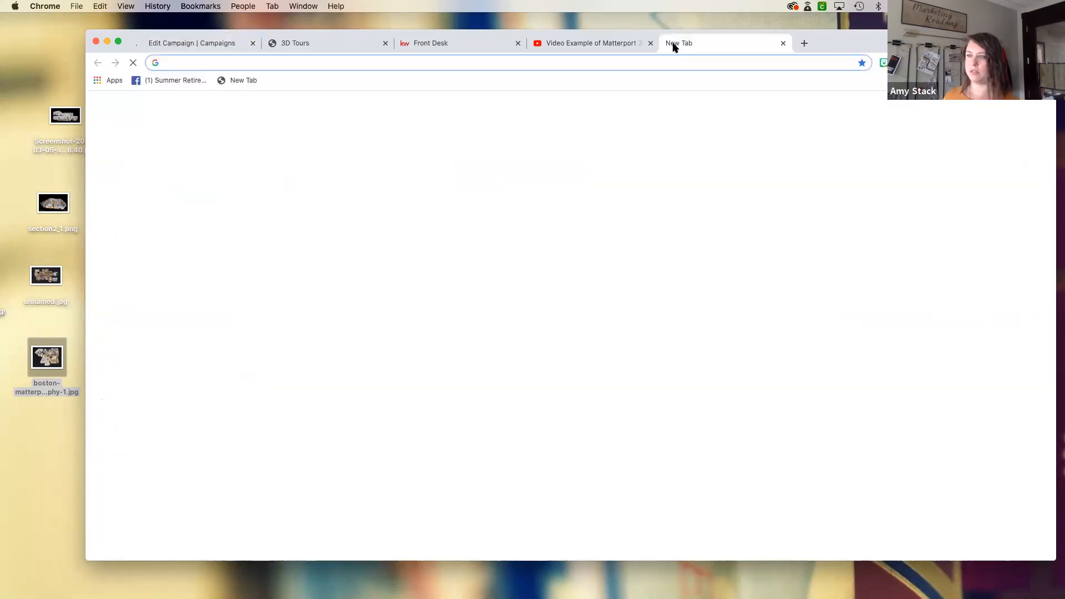
text(agent.kw.com)
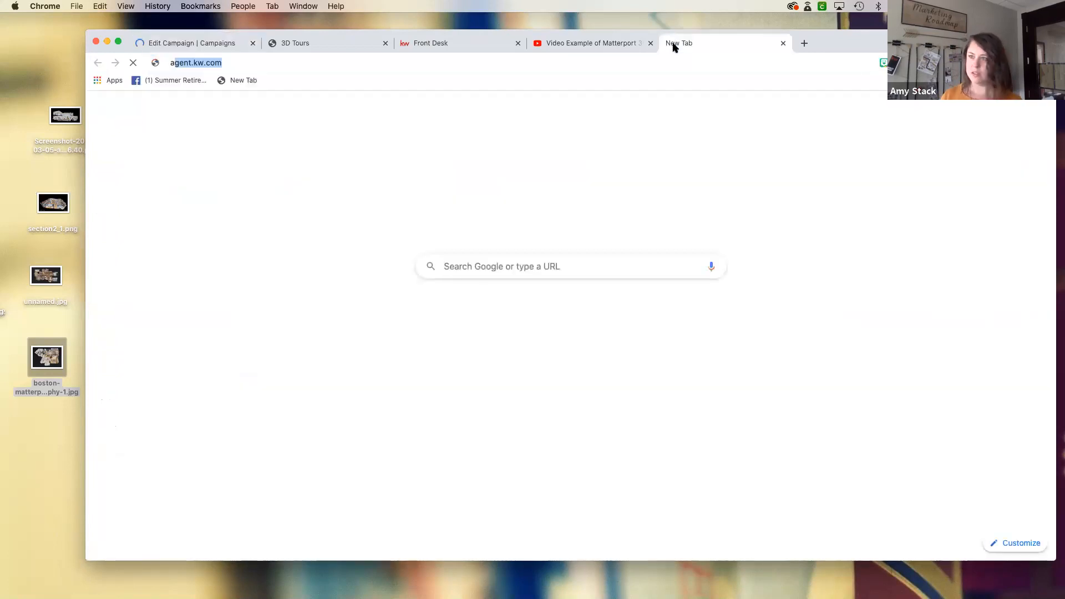
key(Return)
drag(696, 46, 285, 43)
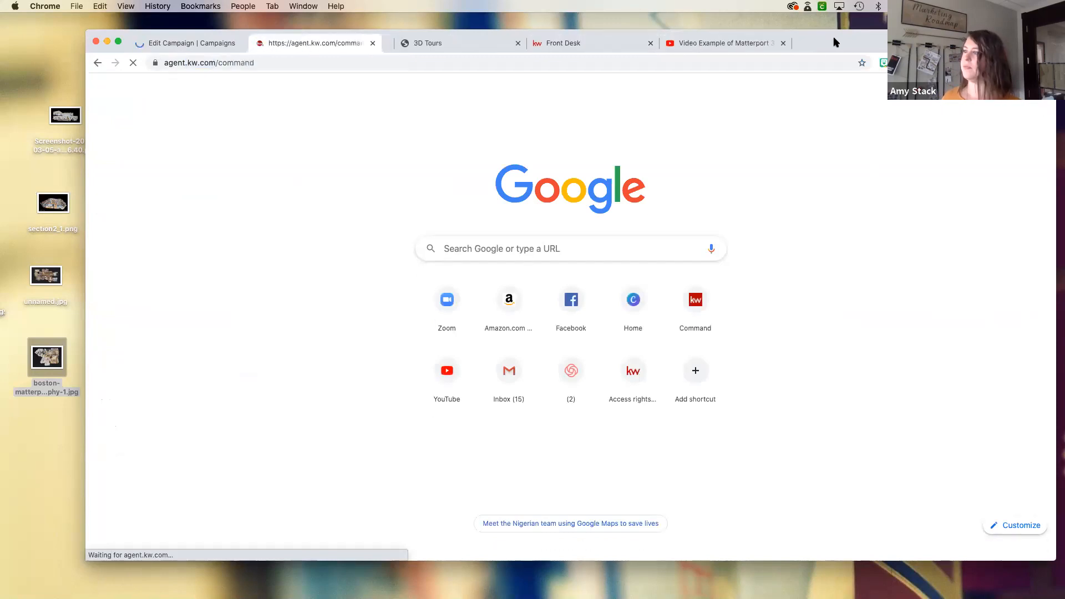
drag(833, 36, 803, 37)
drag(1026, 101, 914, 105)
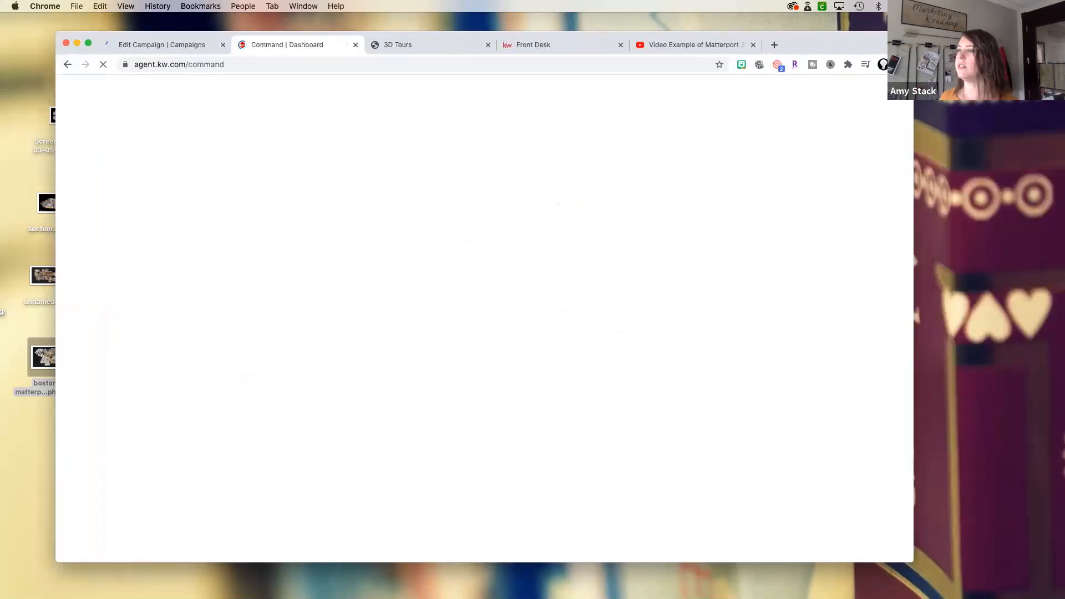
drag(849, 41, 969, 32)
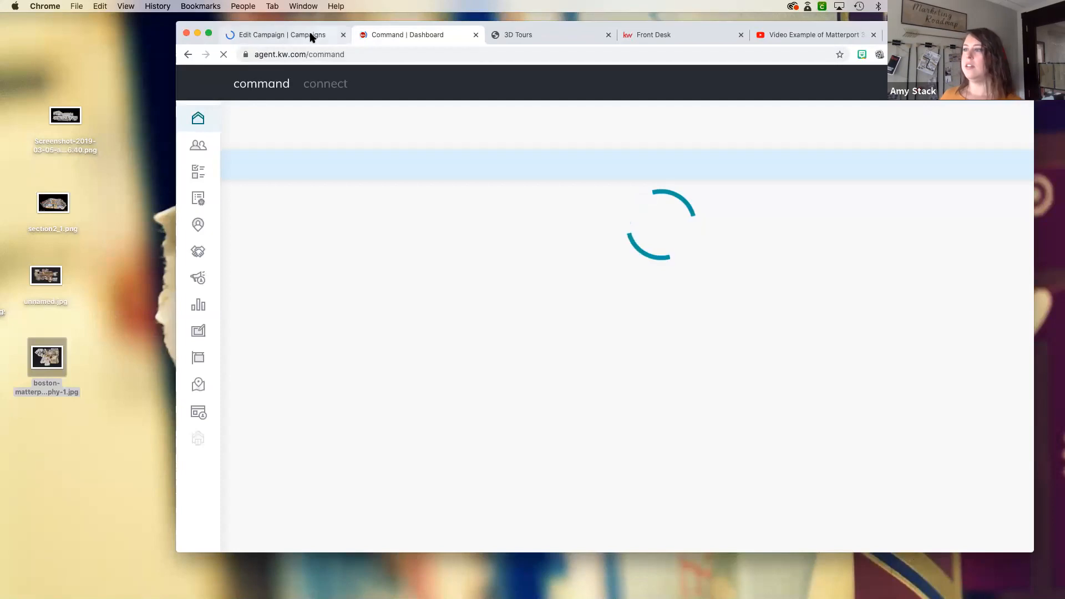
- Return to the Matterport Ad campaign and review its Facebook preview and configuration sections
click(311, 35)
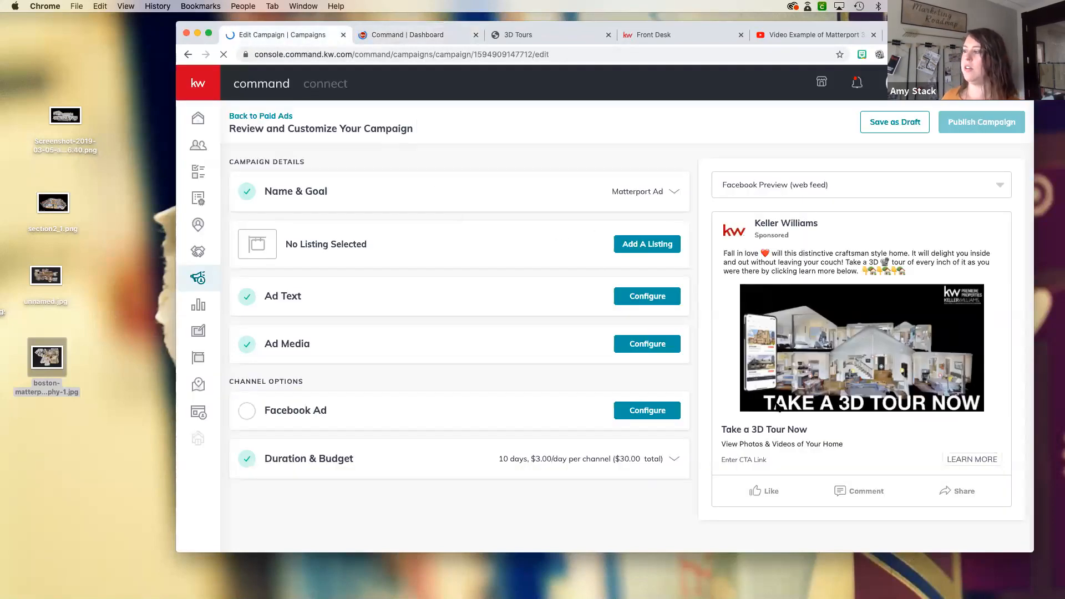
drag(958, 33, 930, 38)
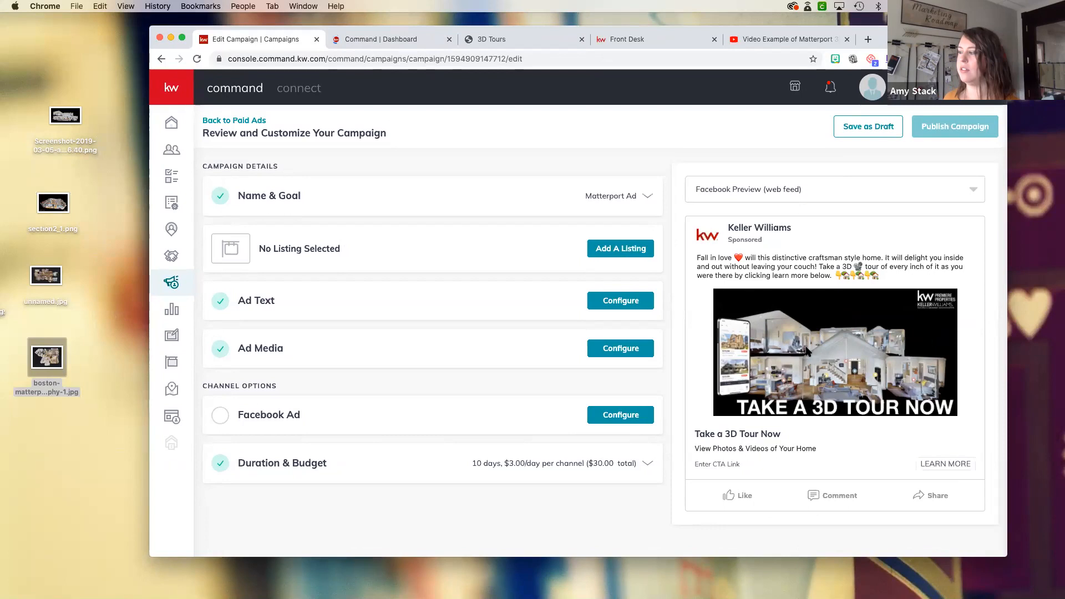
click(646, 418)
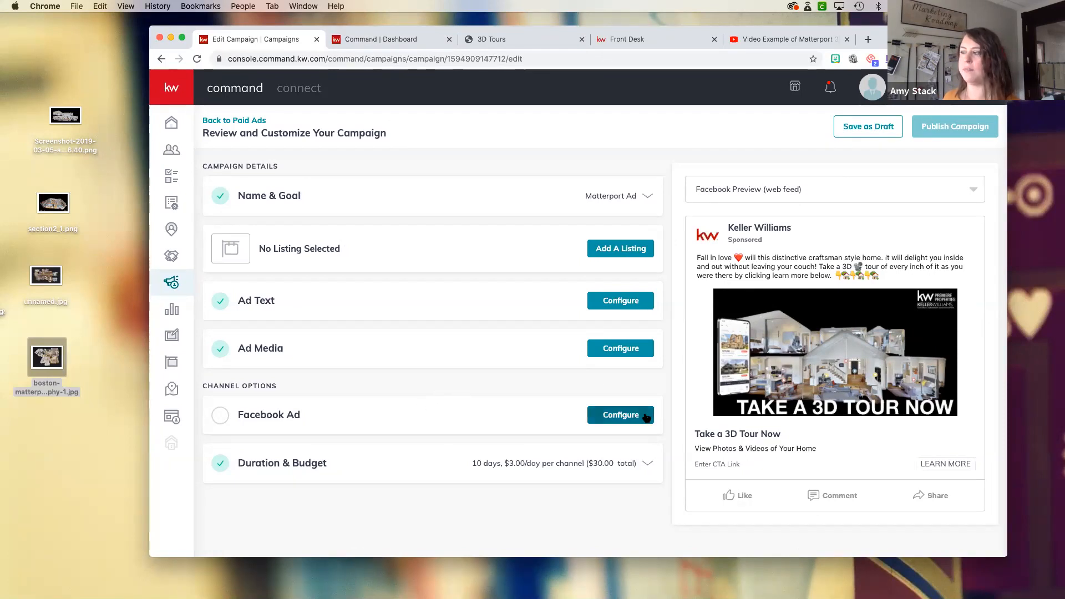
- Go to Designs in the Command dashboard tab and open the MATTERPORT FB social template in the design editor
click(389, 40)
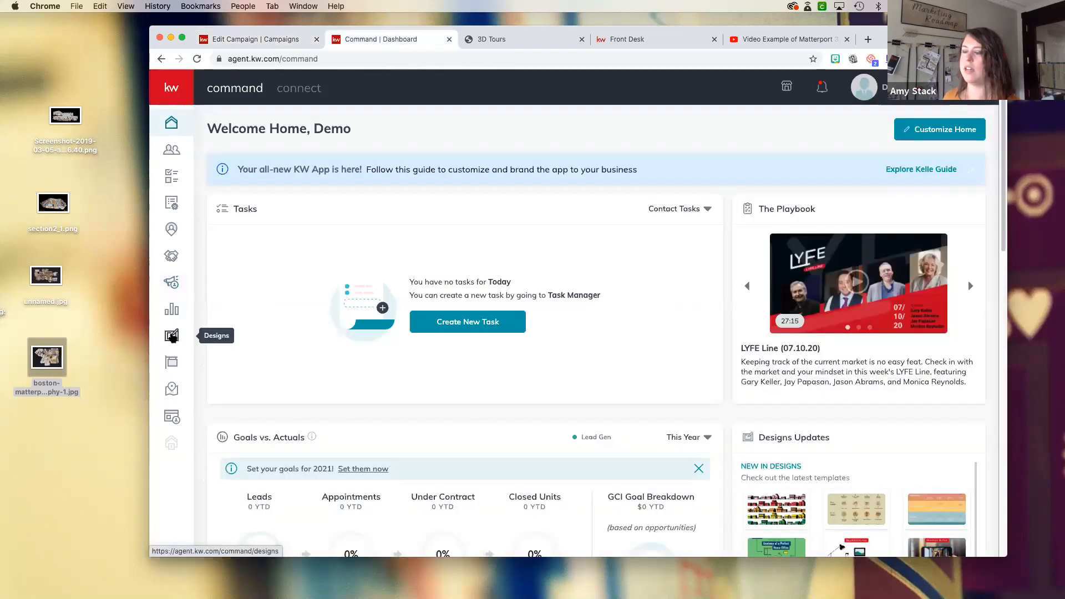
click(173, 338)
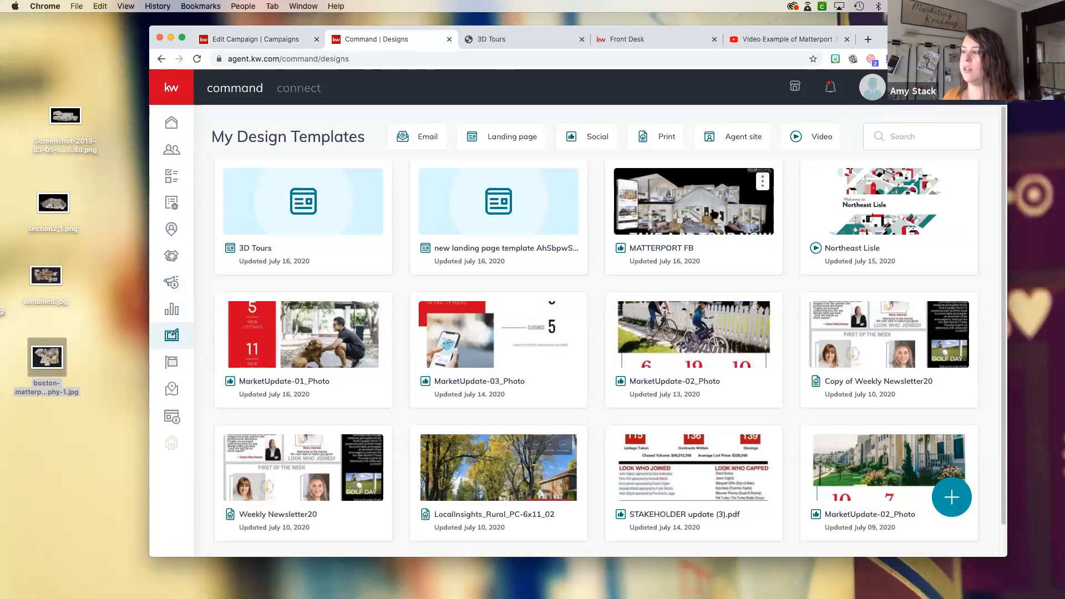
click(680, 215)
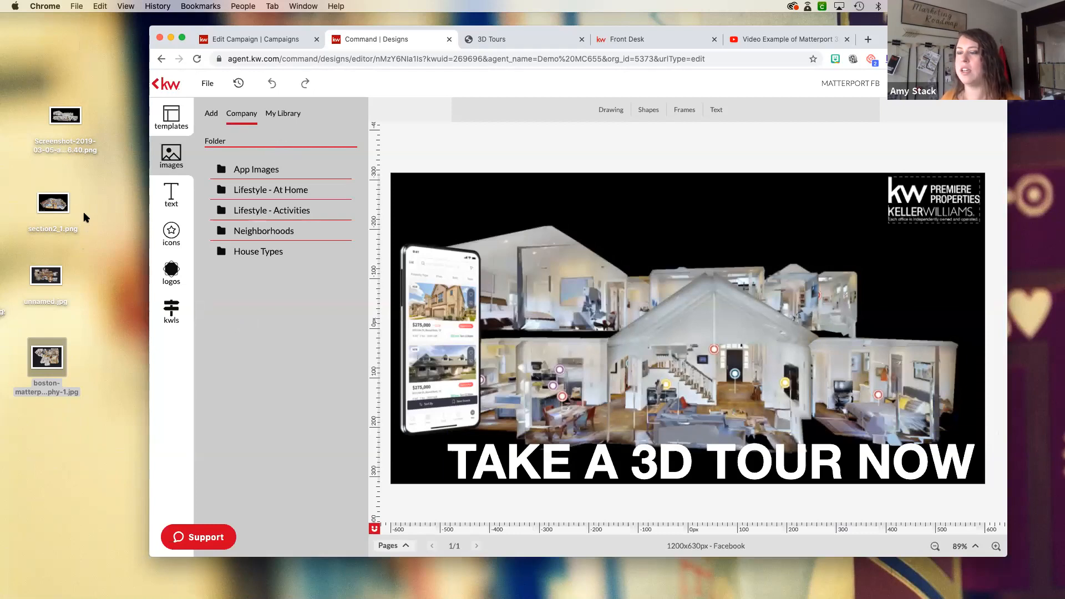
- Import the desktop screenshot of the house, swap the design's background for the overhead floor plan, and switch back to the cutaway house image
drag(66, 116, 527, 277)
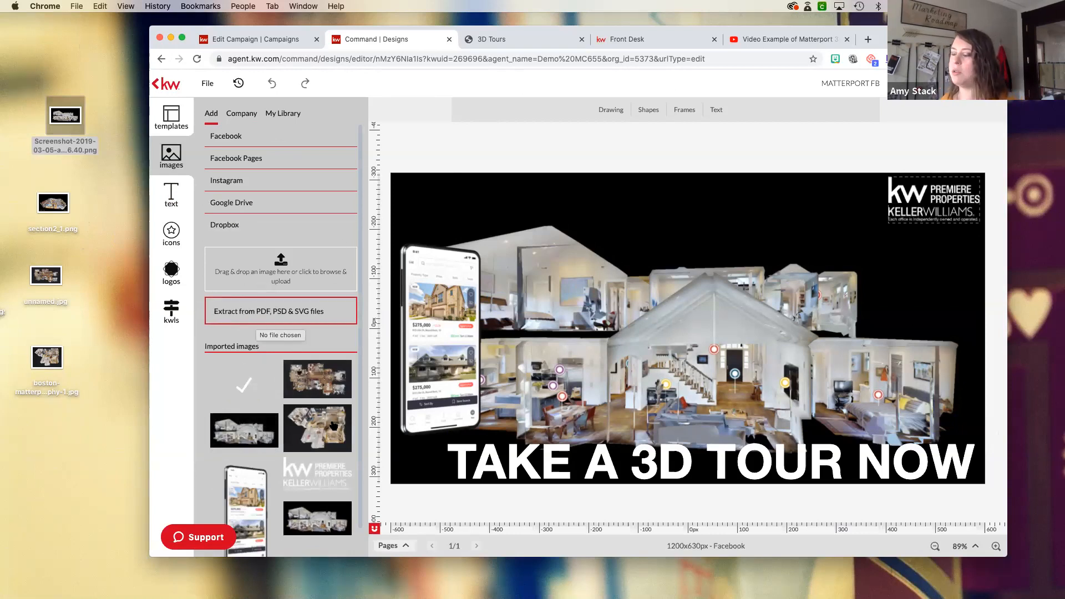
click(515, 251)
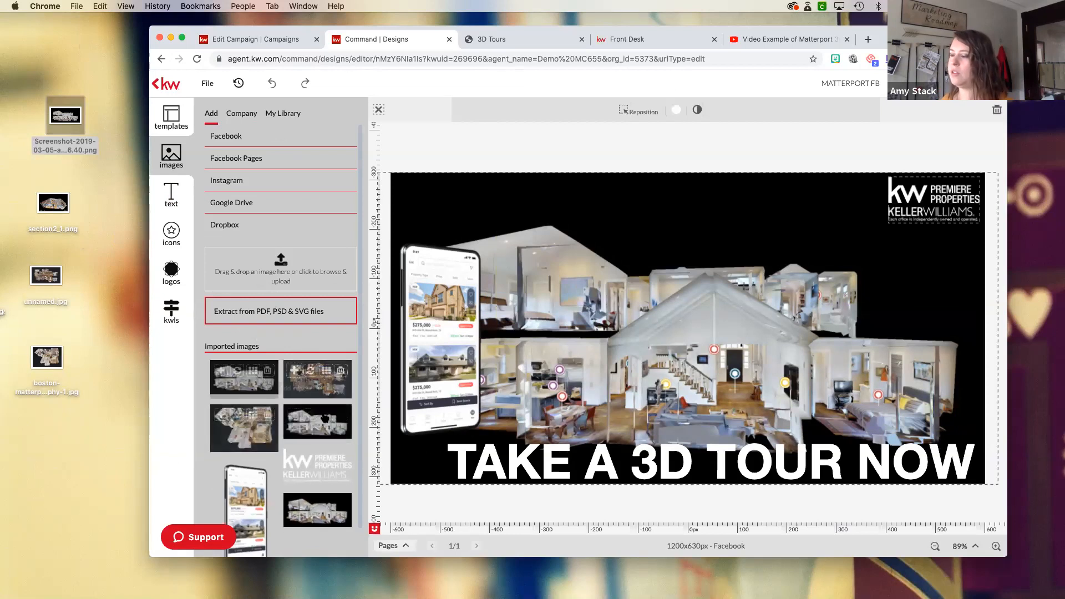
mouse_move(325, 418)
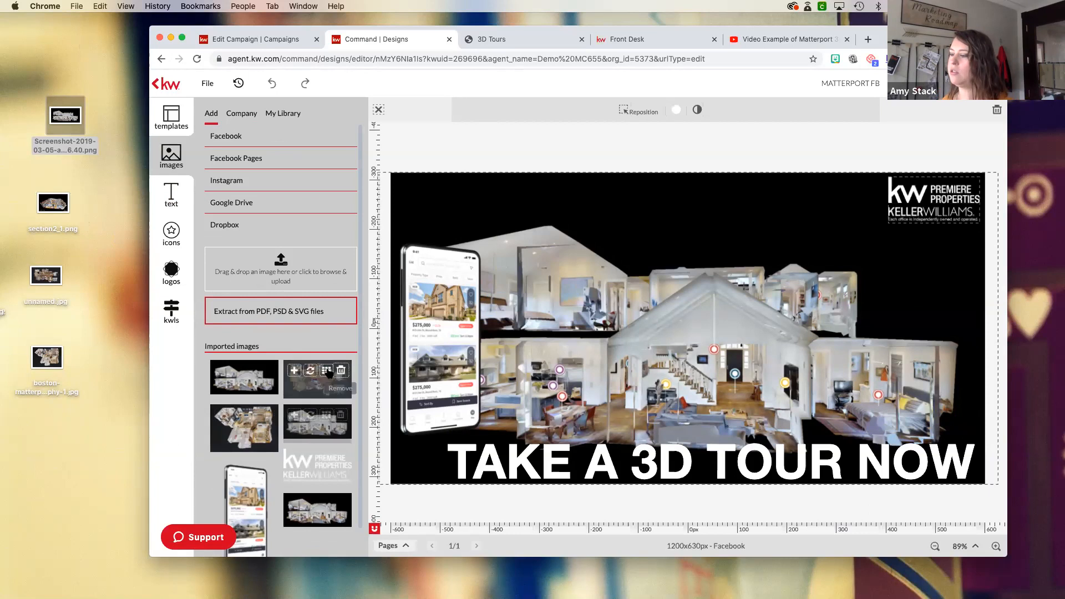
click(327, 370)
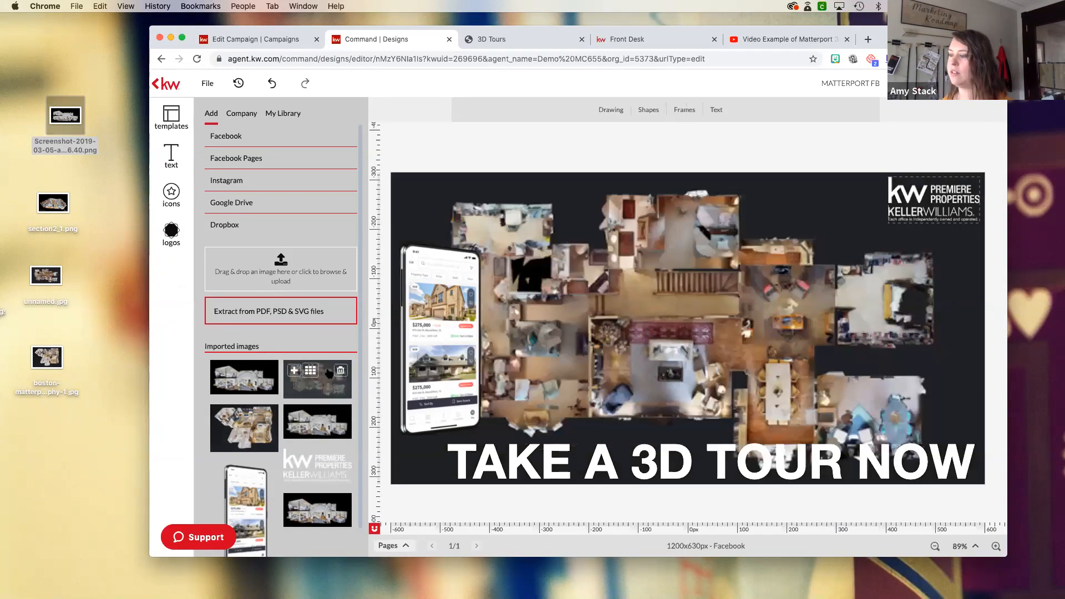
click(311, 416)
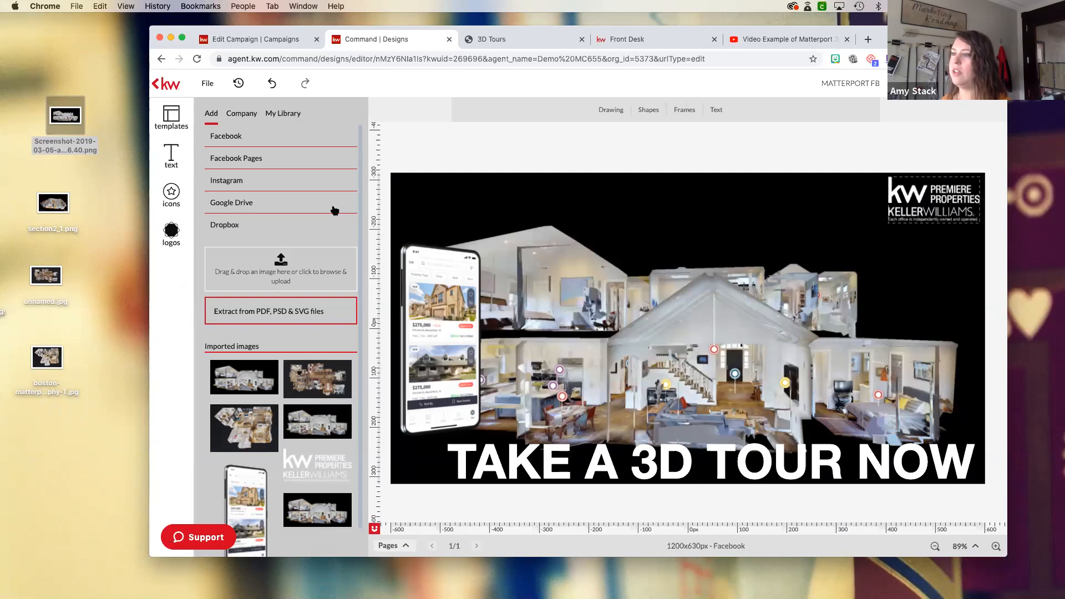
- Browse the App Images folder of the company image library for phone mockups
click(249, 115)
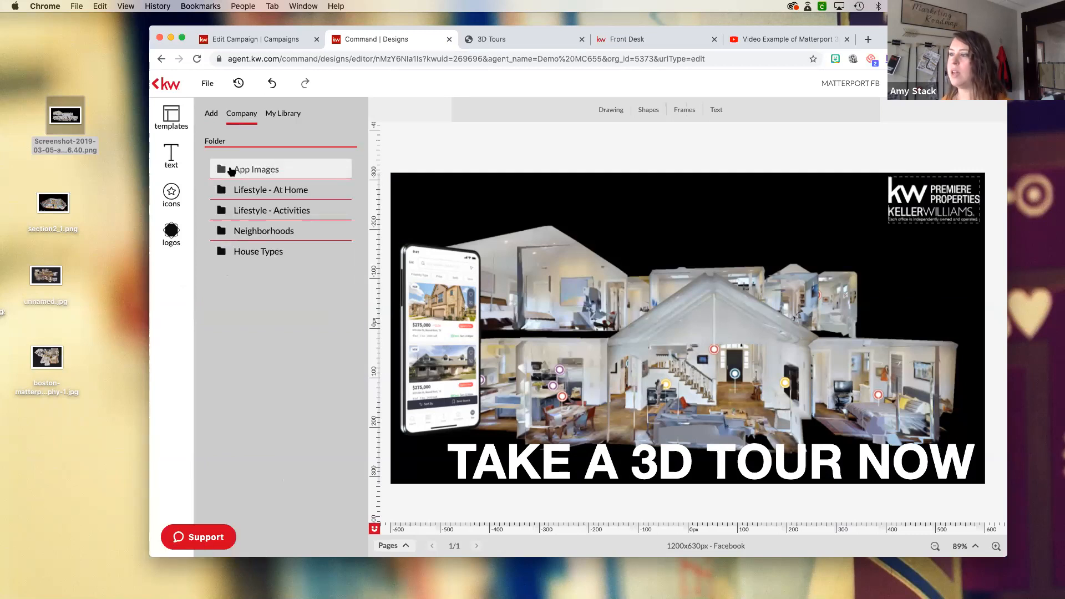
click(244, 169)
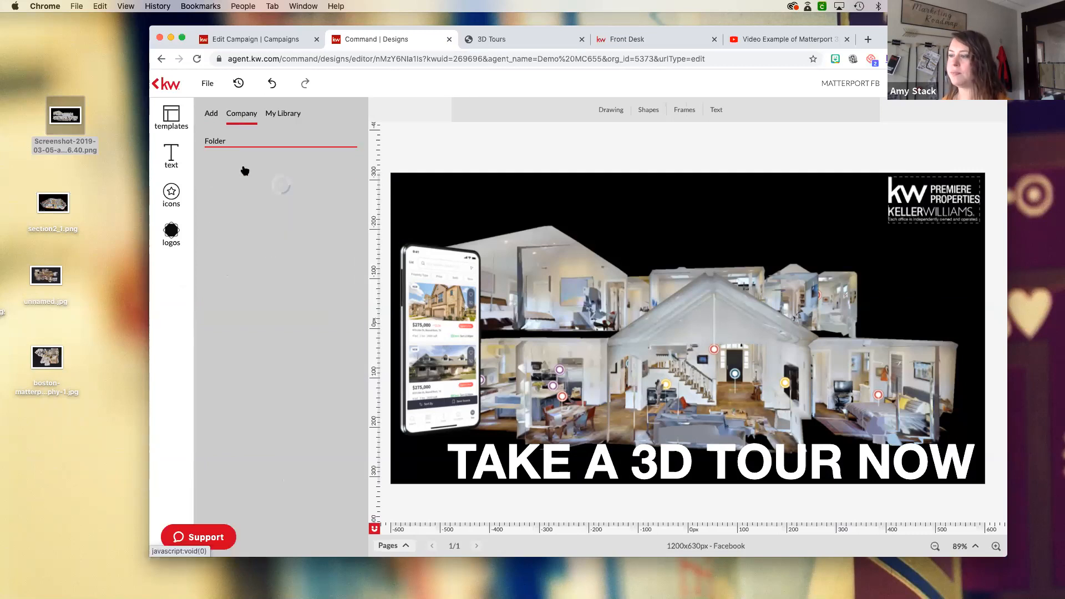
scroll(287, 380, down, 10)
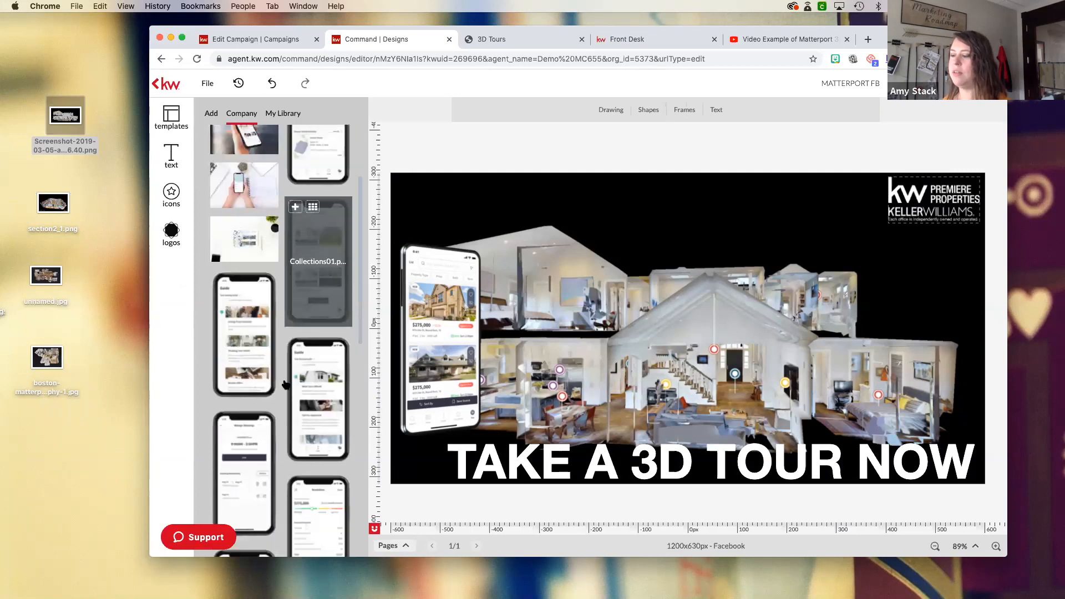
scroll(286, 385, down, 3)
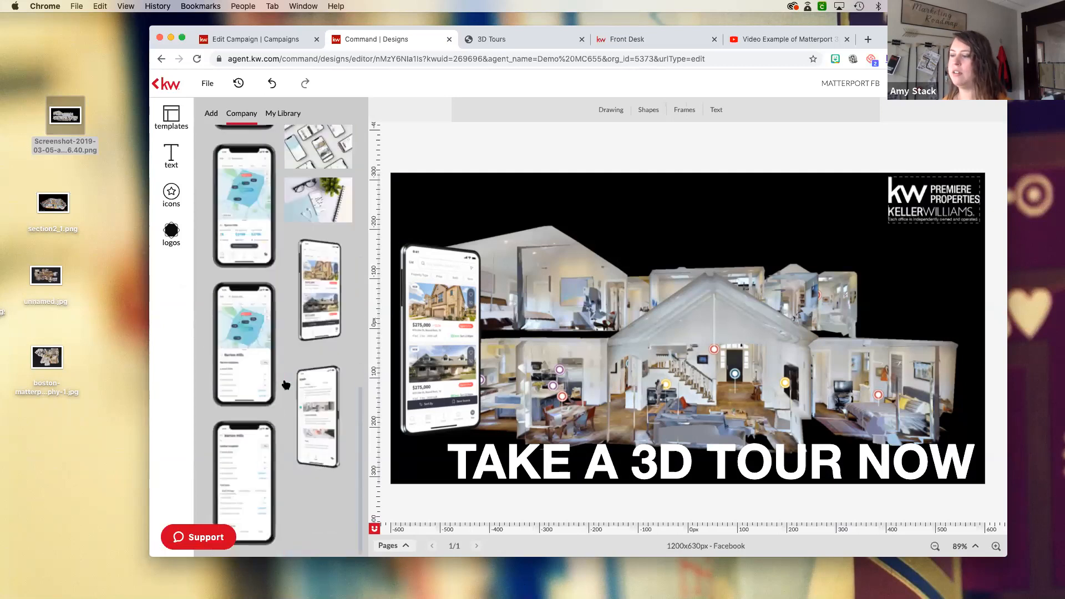
- Replace the phone mockup with the Barton Hills map phone, swap it back to the tilted home-listings phone, and select the headline
scroll(286, 385, up, 3)
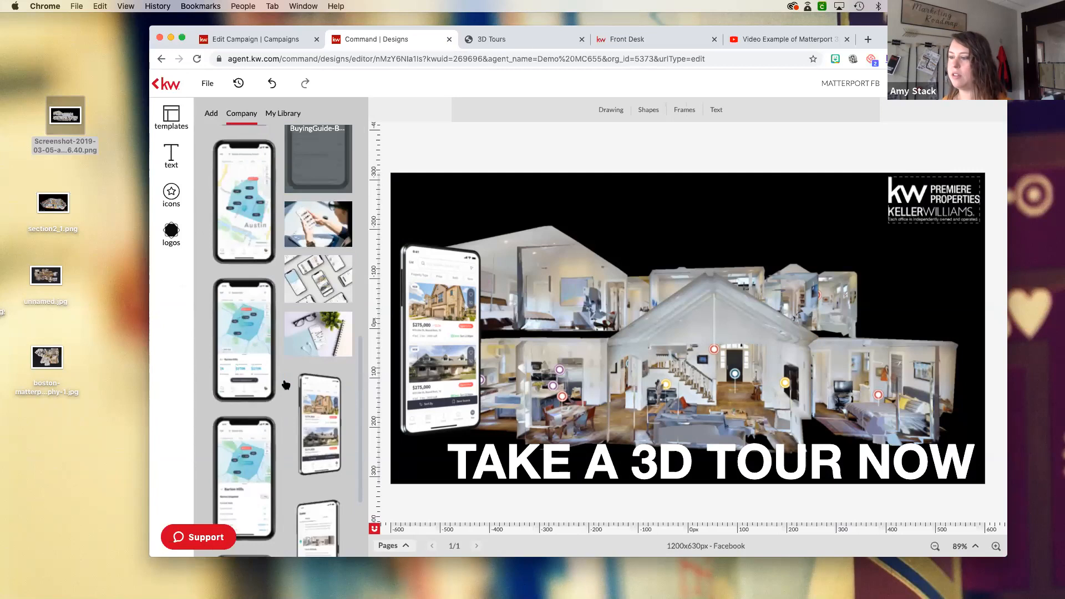
scroll(286, 385, down, 3)
drag(323, 411, 422, 333)
drag(246, 340, 433, 333)
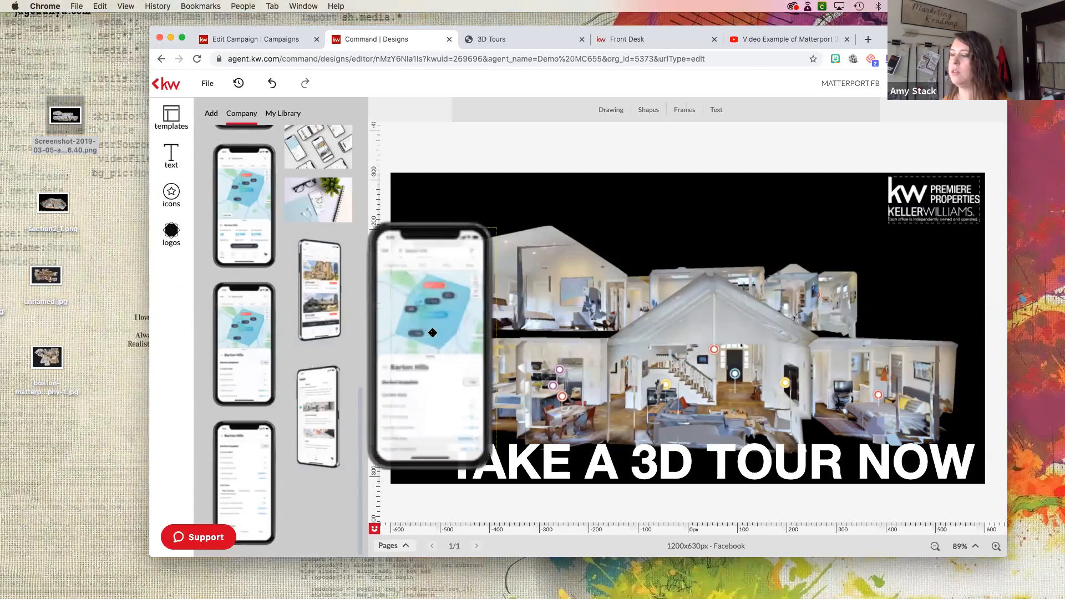
click(460, 371)
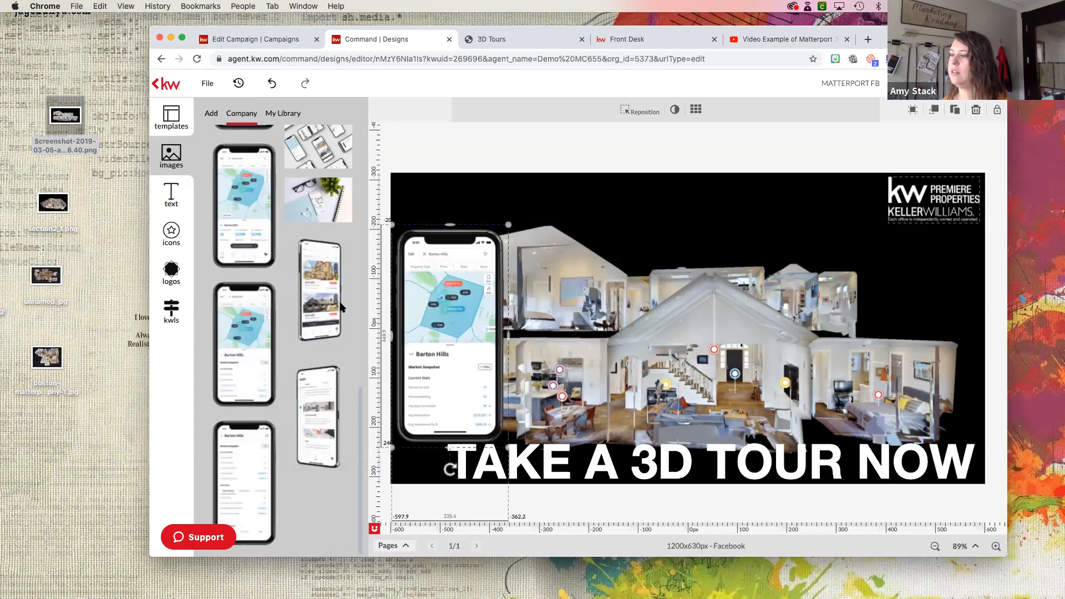
drag(320, 290, 431, 345)
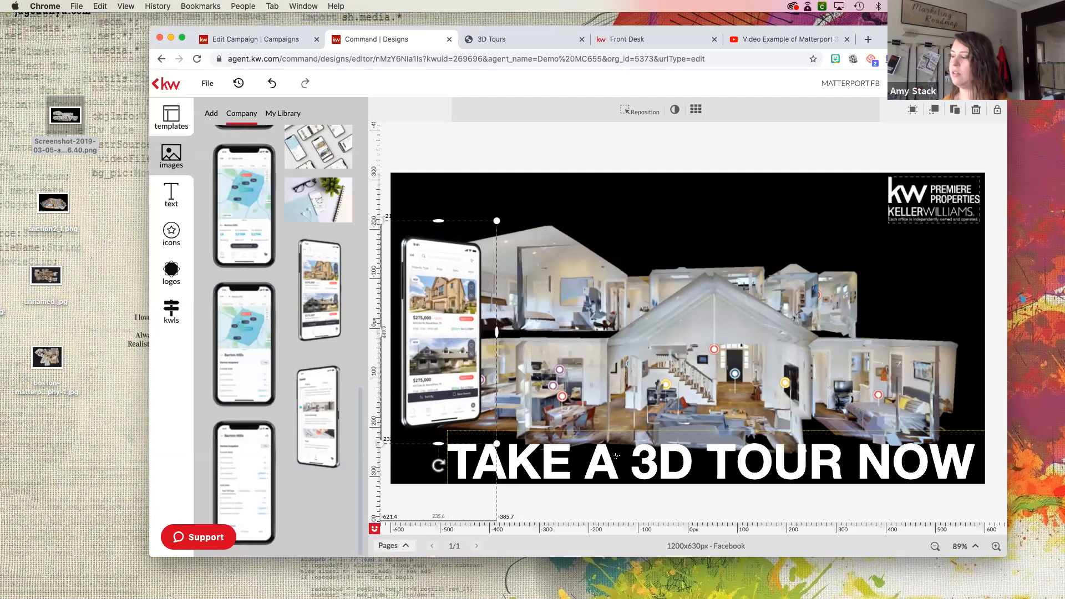
click(666, 462)
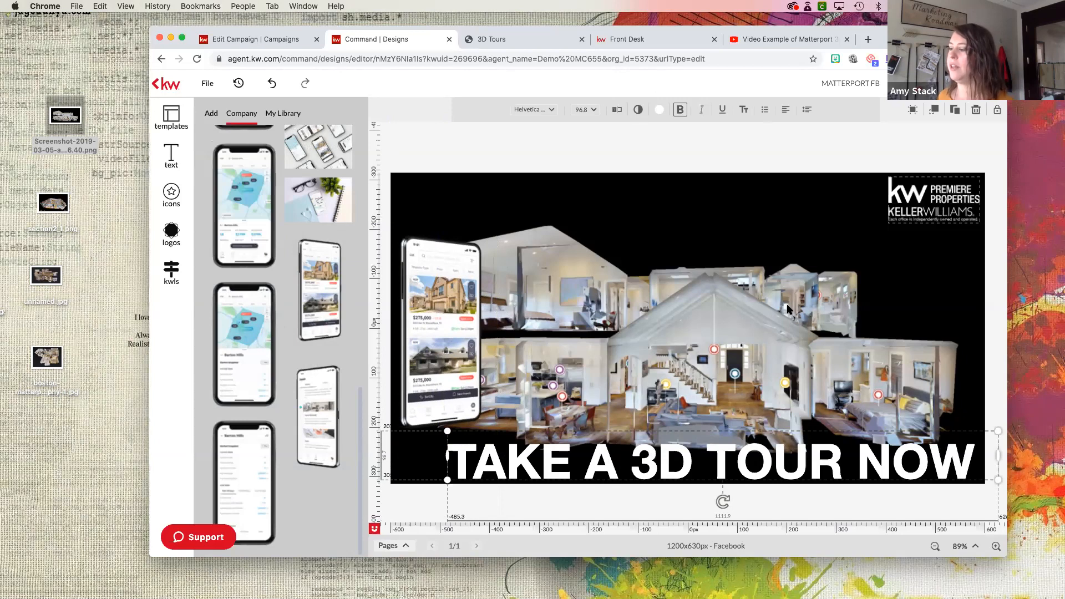
- Return to the Matterport Ad campaign and delete the current image from its Ad Media
drag(910, 37, 910, 61)
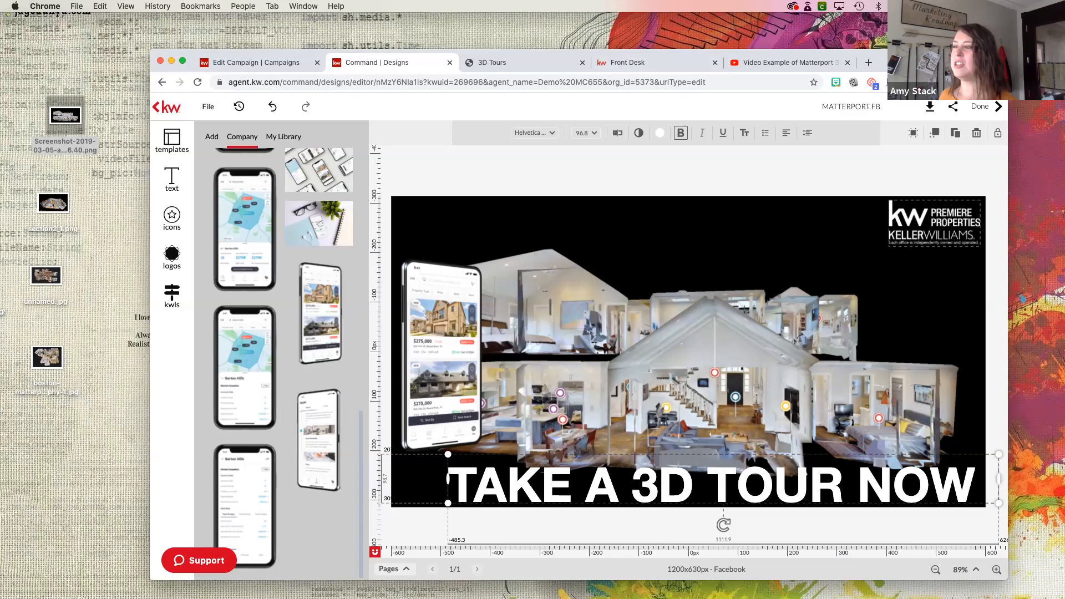
drag(271, 54, 299, 29)
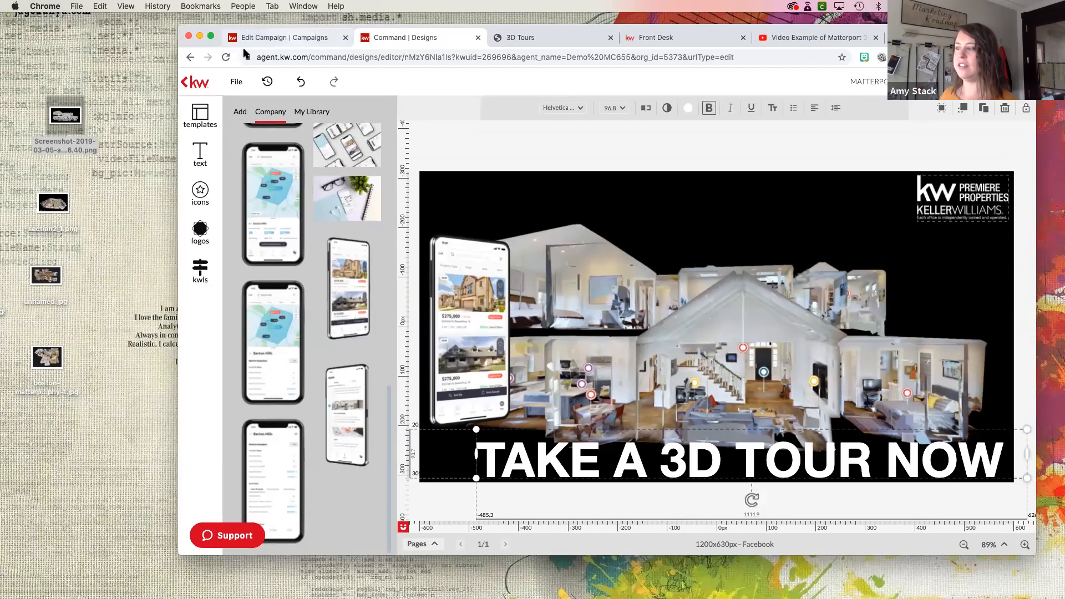
click(224, 45)
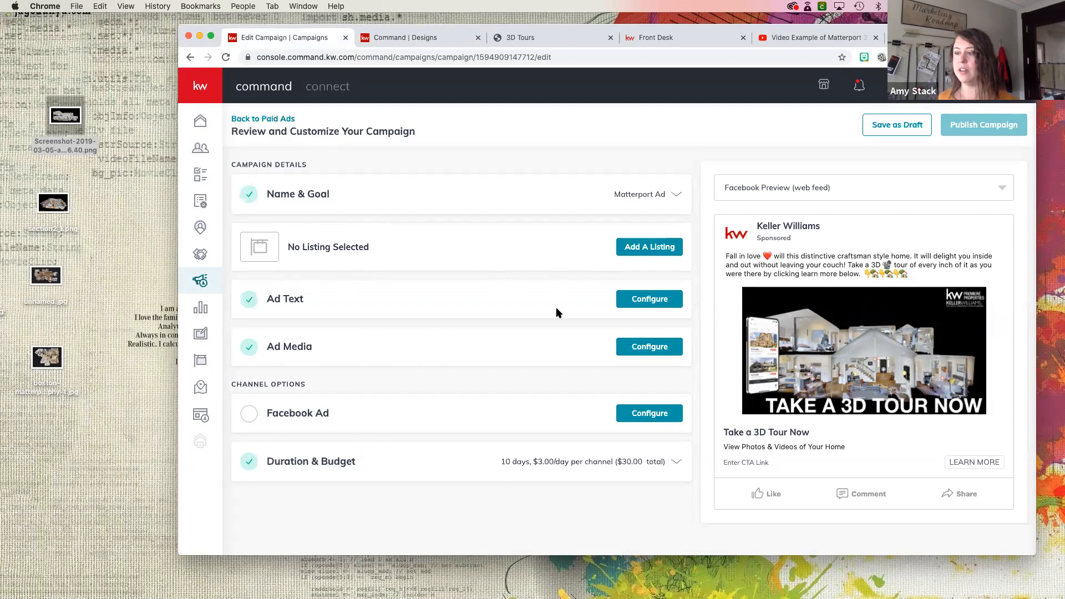
click(654, 347)
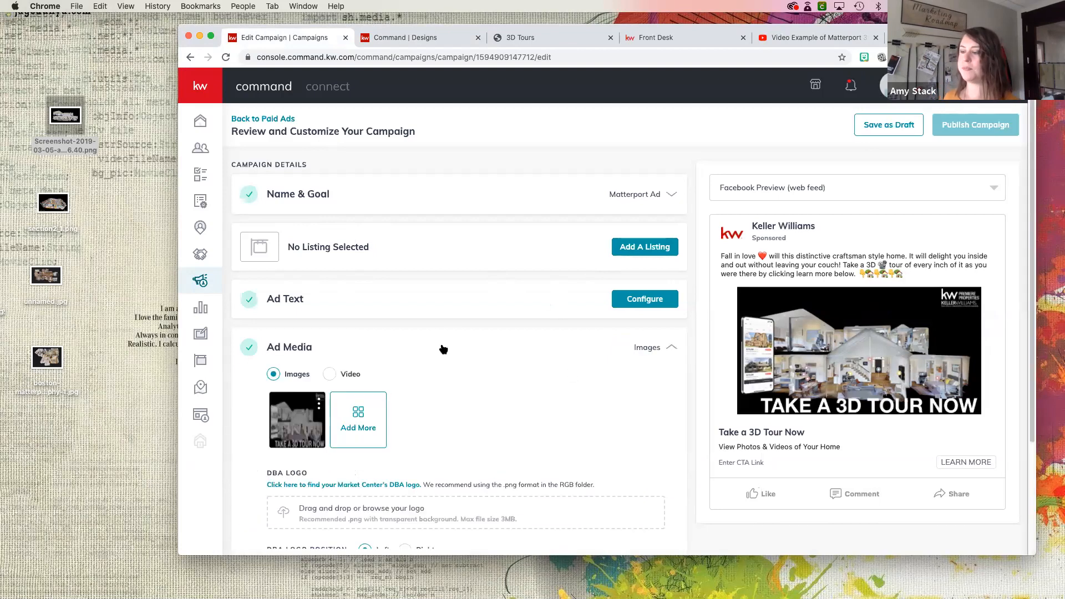
click(319, 404)
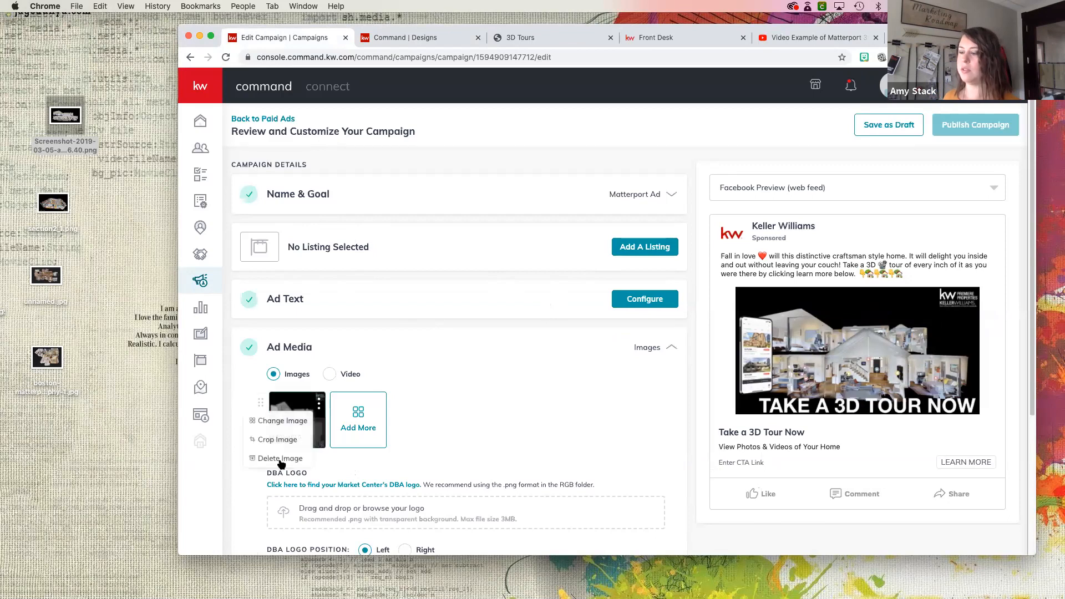
click(281, 460)
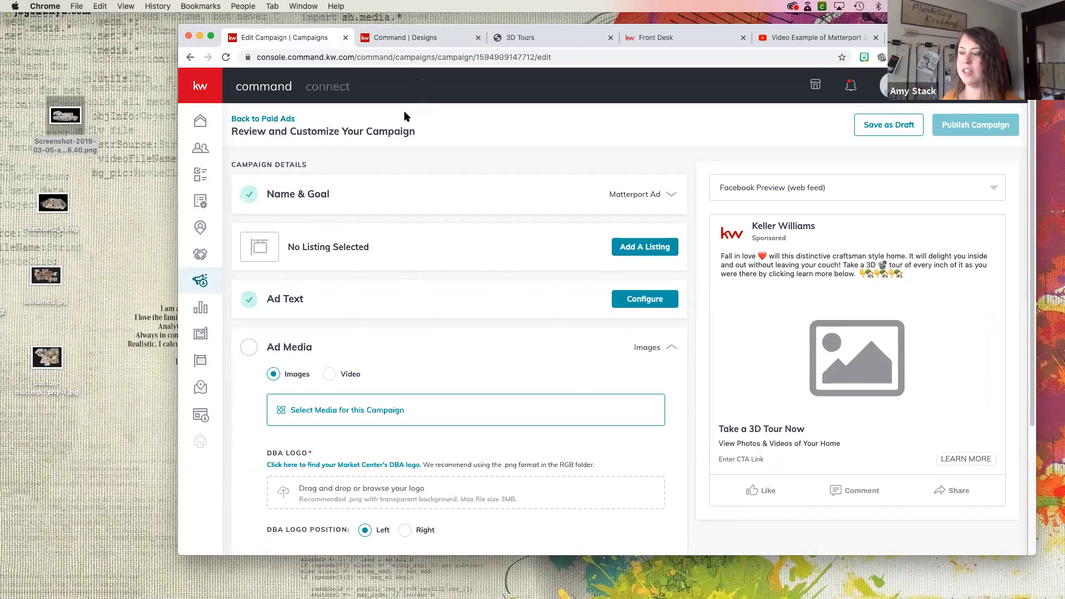
- Add the MATTERPORT FB design from the design library as the campaign image and save it with the Wide (1.91:1) crop
click(309, 413)
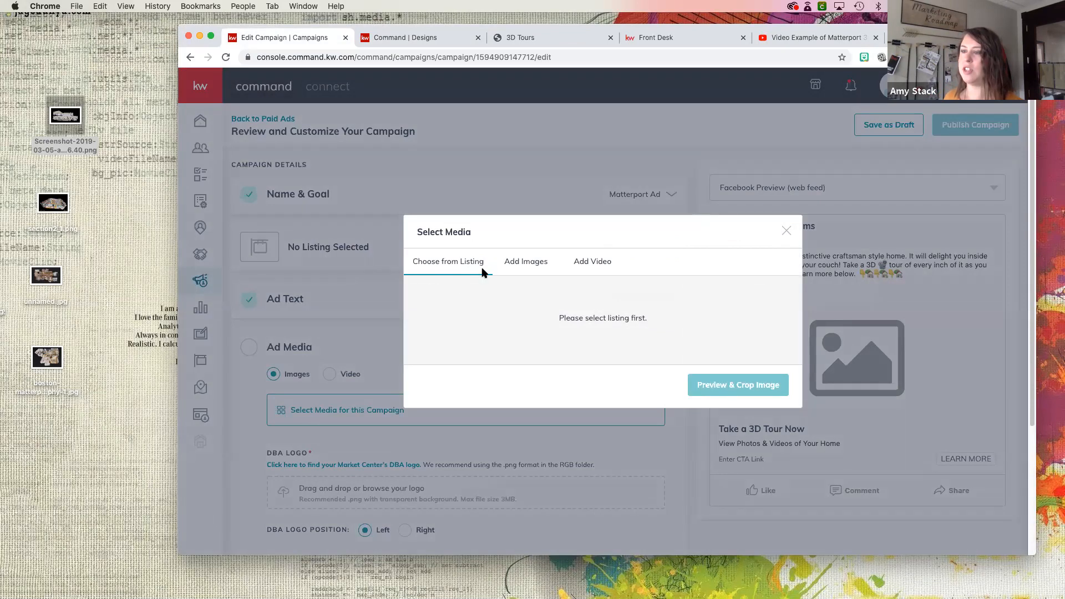
click(527, 262)
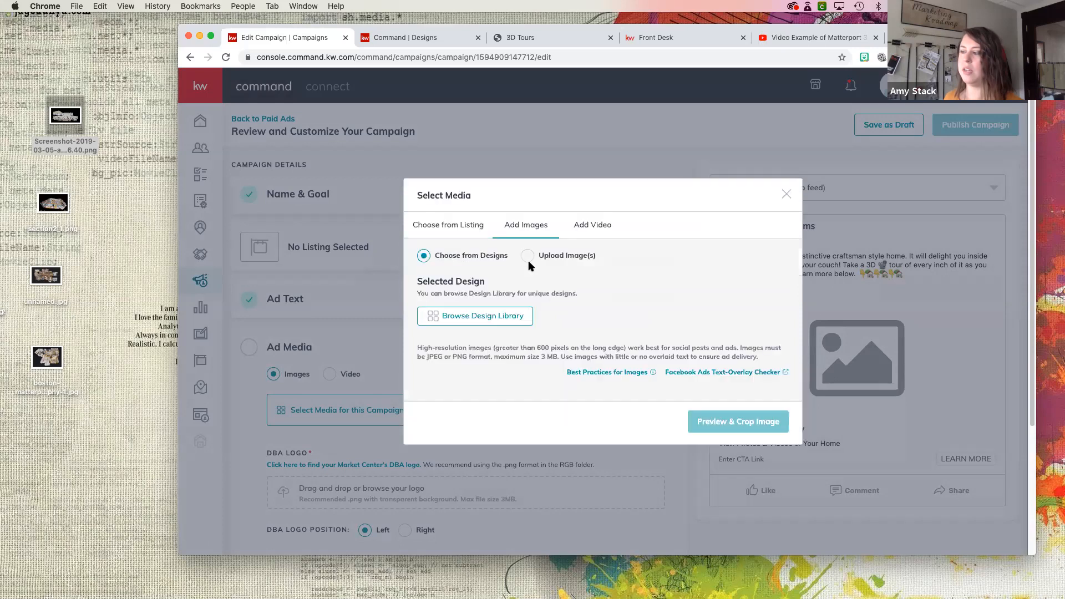
click(460, 321)
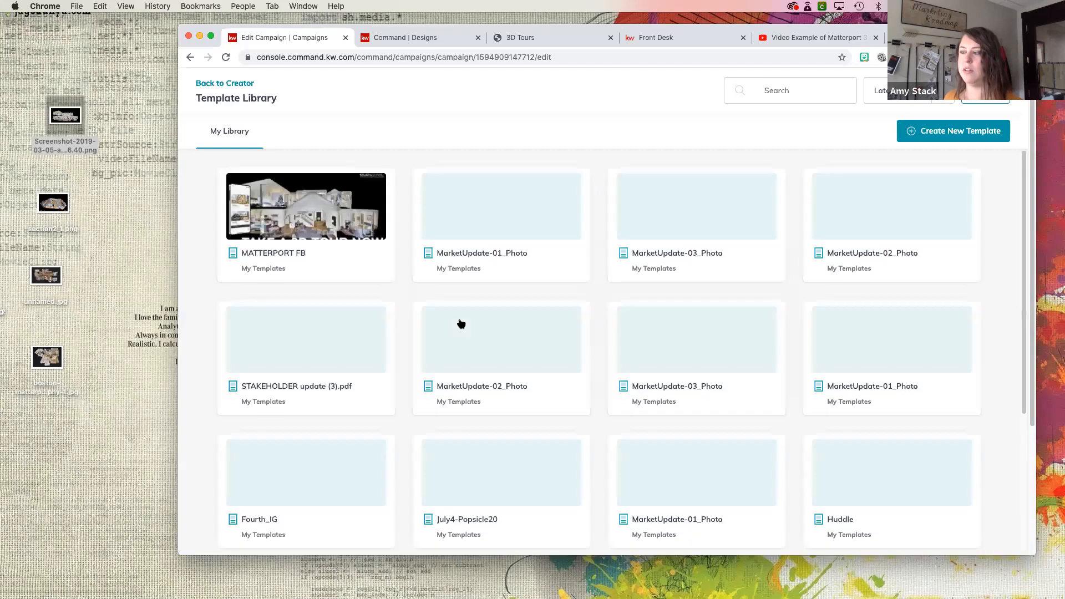
click(310, 213)
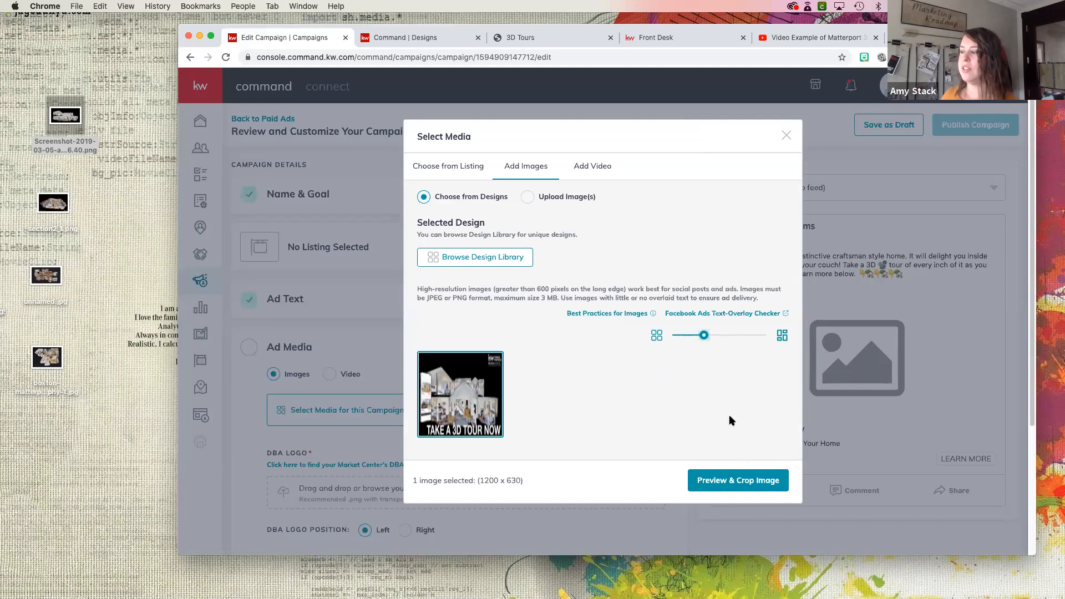
click(731, 480)
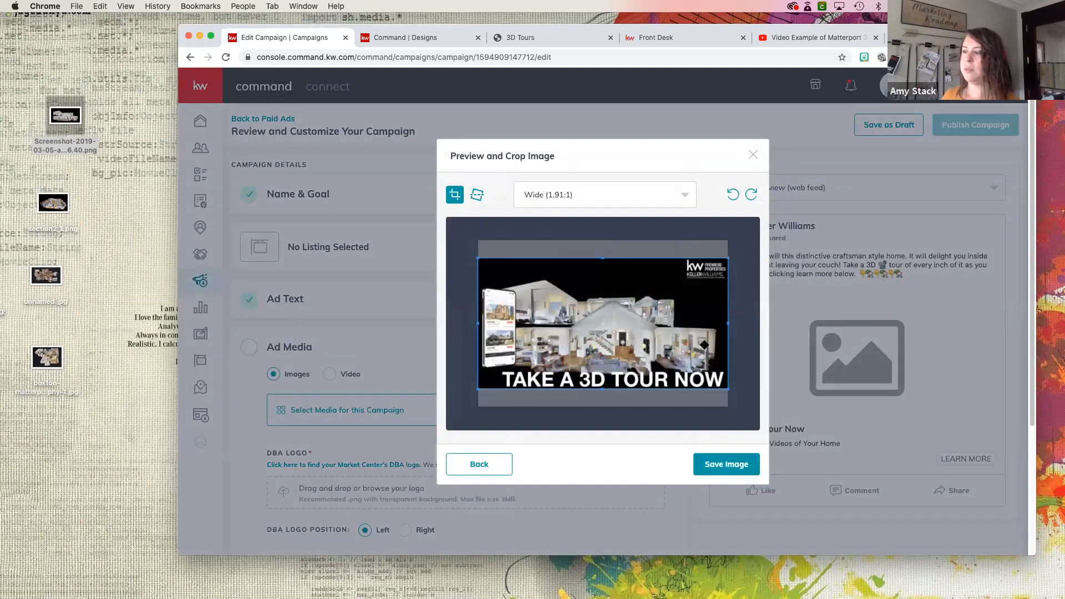
click(724, 467)
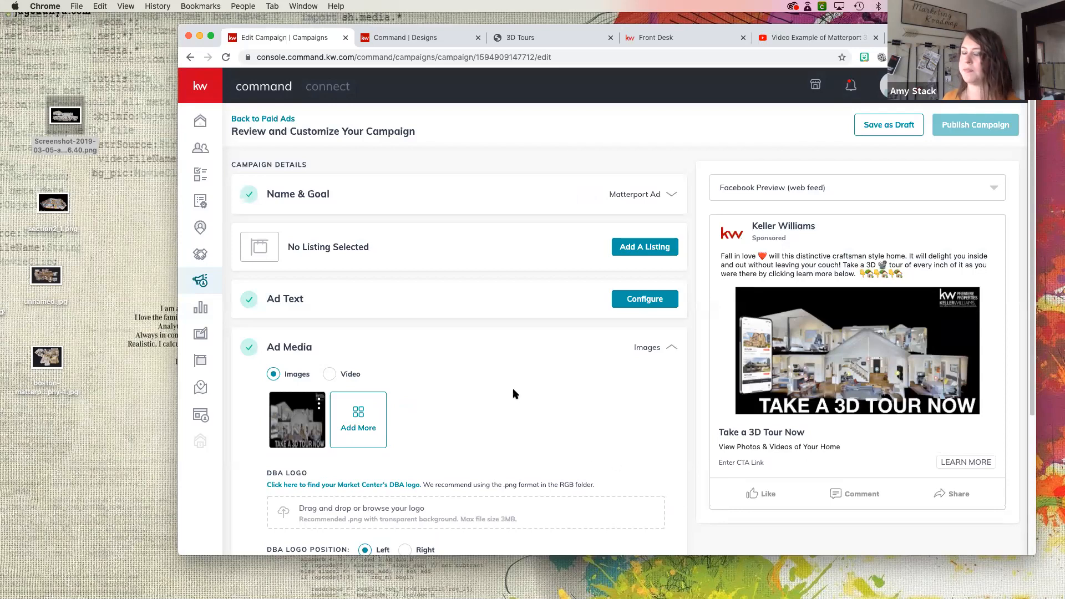
- Review the campaign's Ad Text, including the main copy, headline and description
click(471, 304)
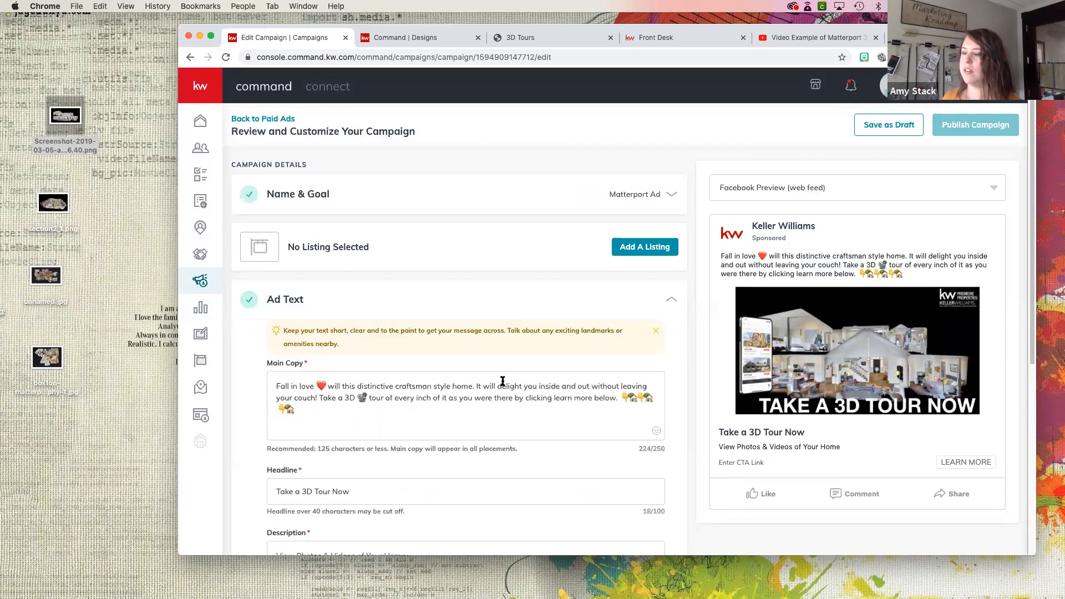
scroll(504, 377, down, 1)
scroll(503, 377, down, 3)
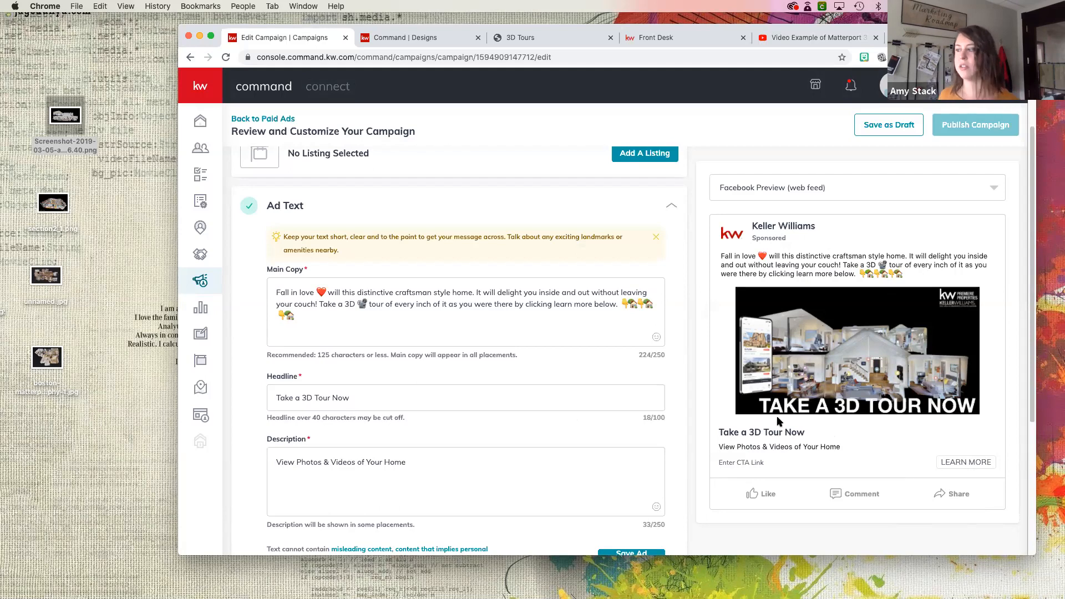
scroll(484, 420, down, 2)
scroll(479, 447, down, 3)
scroll(534, 436, down, 10)
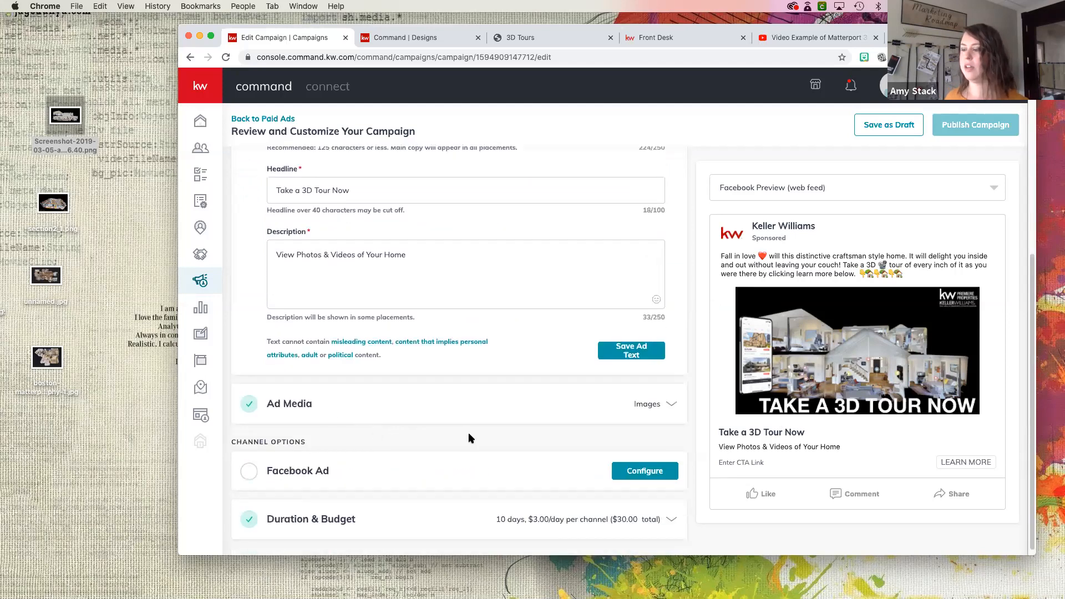
scroll(468, 434, down, 1)
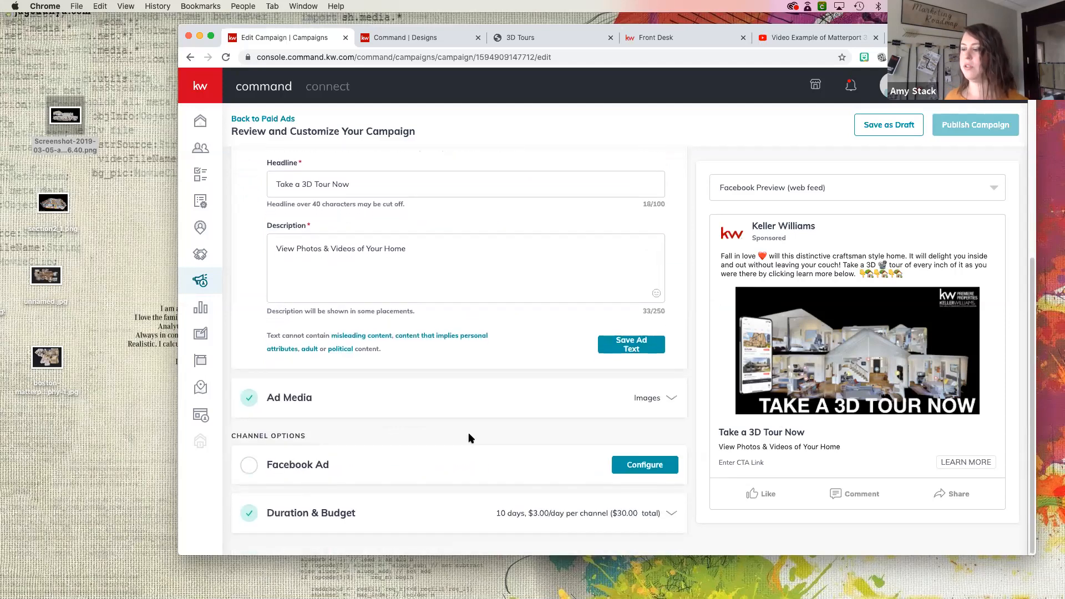
- Expand the Facebook Ad configuration and examine its page account and destination options
click(505, 448)
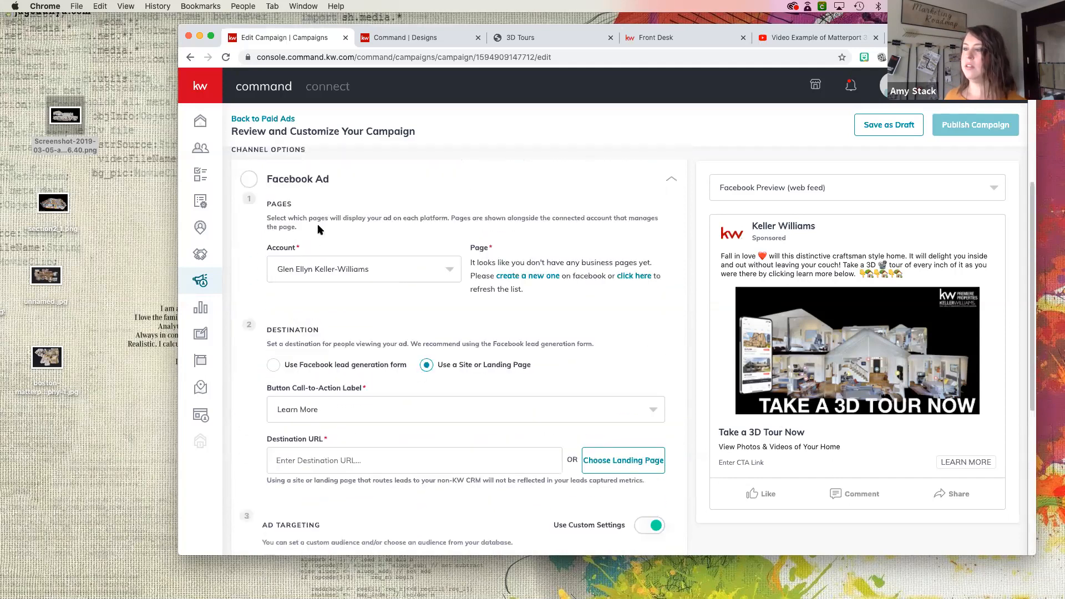
scroll(450, 249, down, 1)
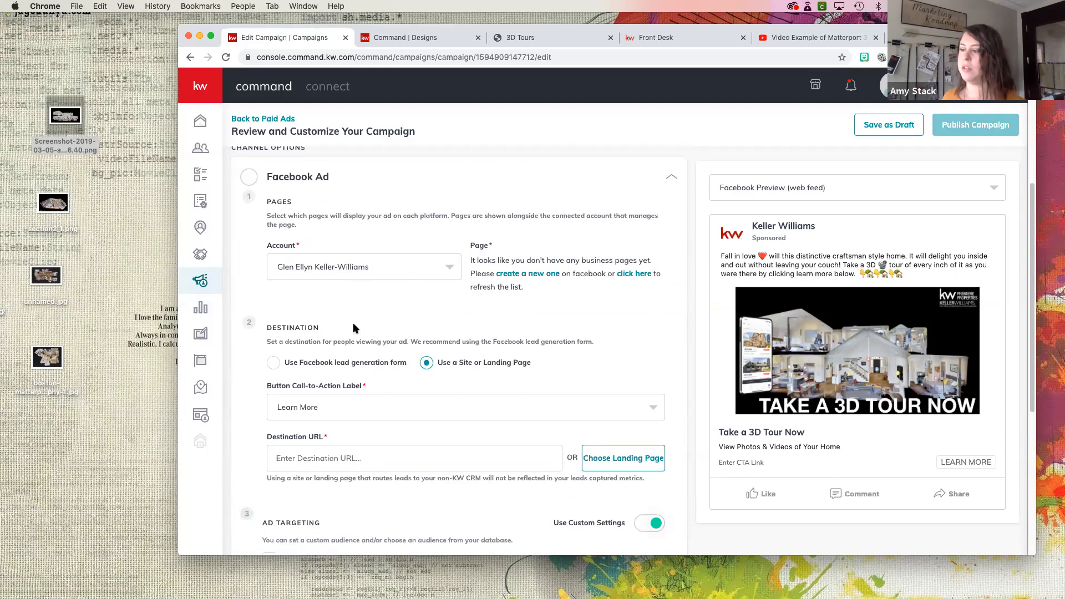
scroll(353, 323, down, 2)
click(274, 316)
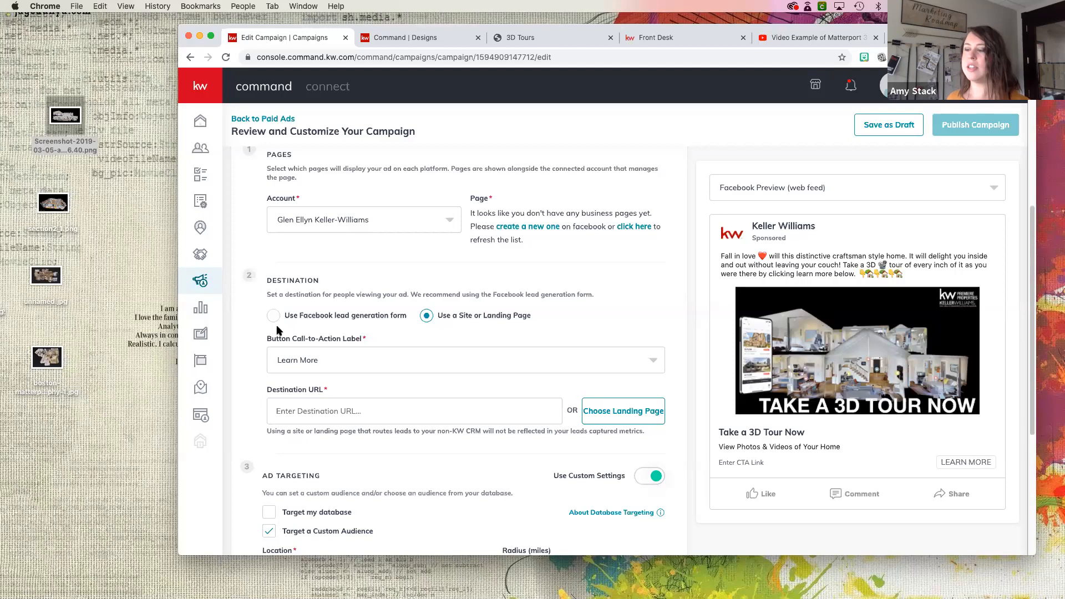
scroll(287, 360, down, 1)
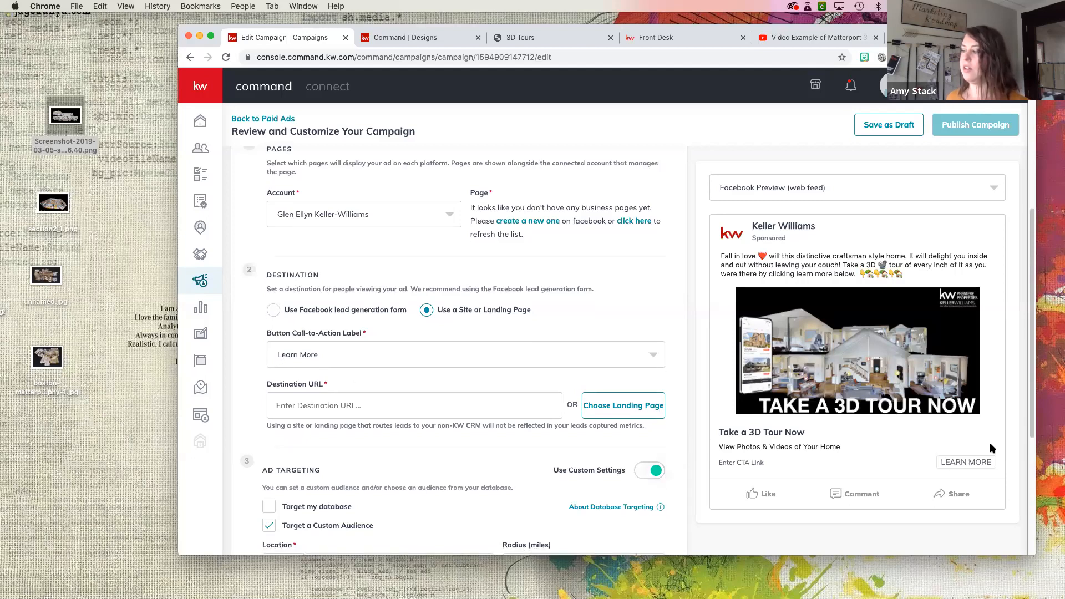
- Try Sign Up and Contact Us as the call-to-action label, and set it back to Learn More
click(463, 365)
click(449, 409)
click(449, 353)
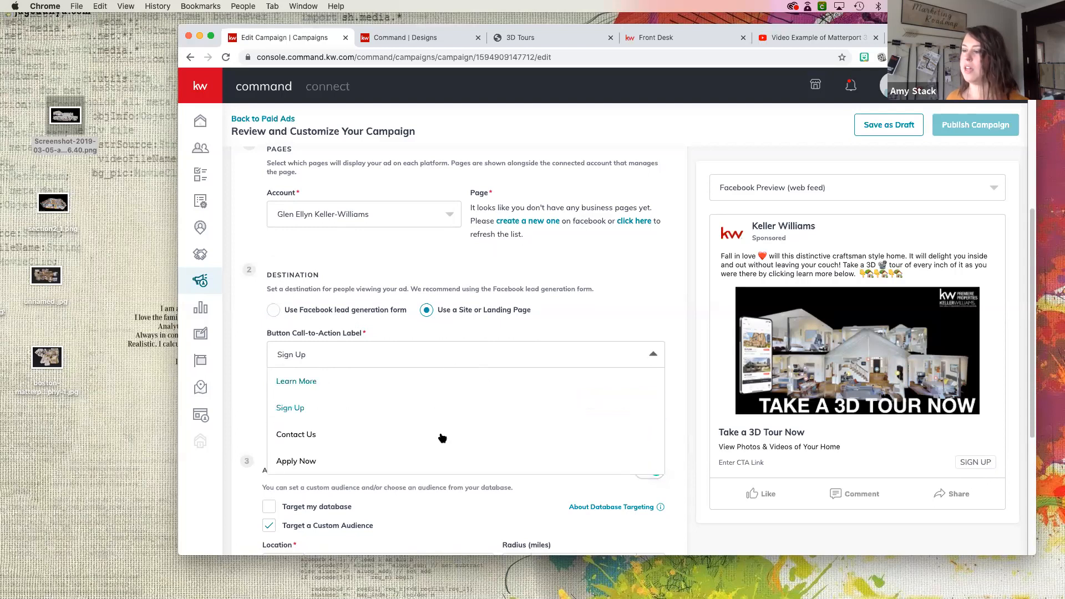
click(440, 434)
click(468, 363)
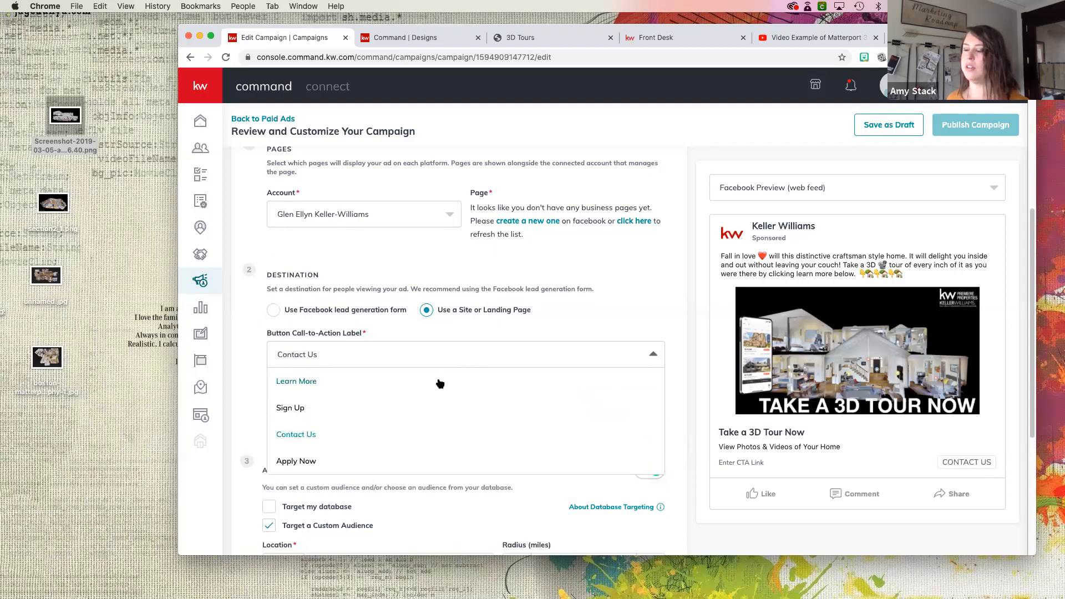
click(441, 382)
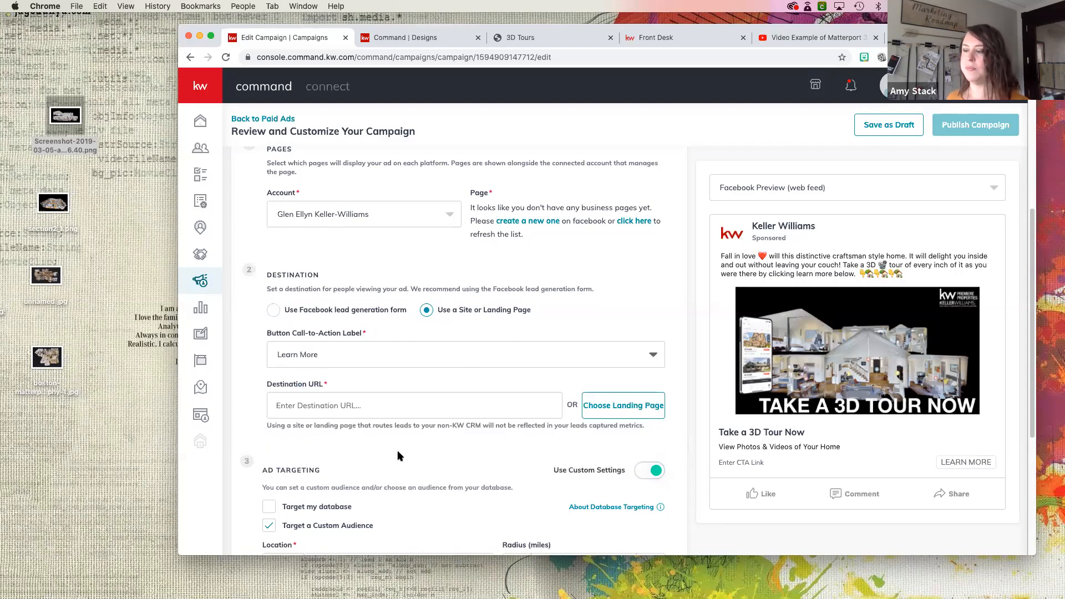
- Set the ad's destination URL to the 3D Tours landing page
scroll(295, 423, down, 2)
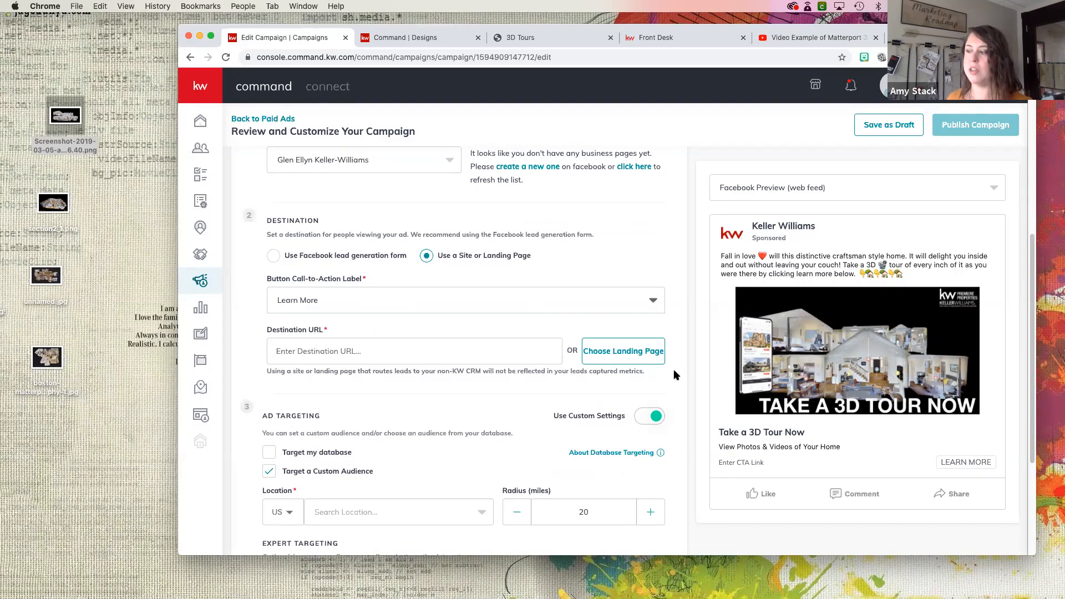
click(643, 358)
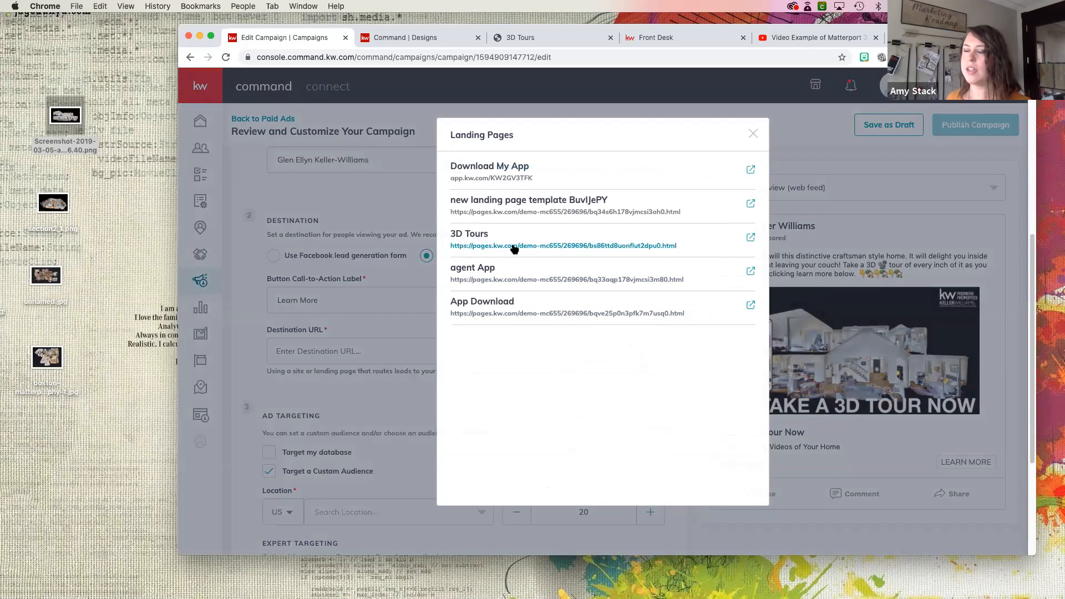
click(515, 249)
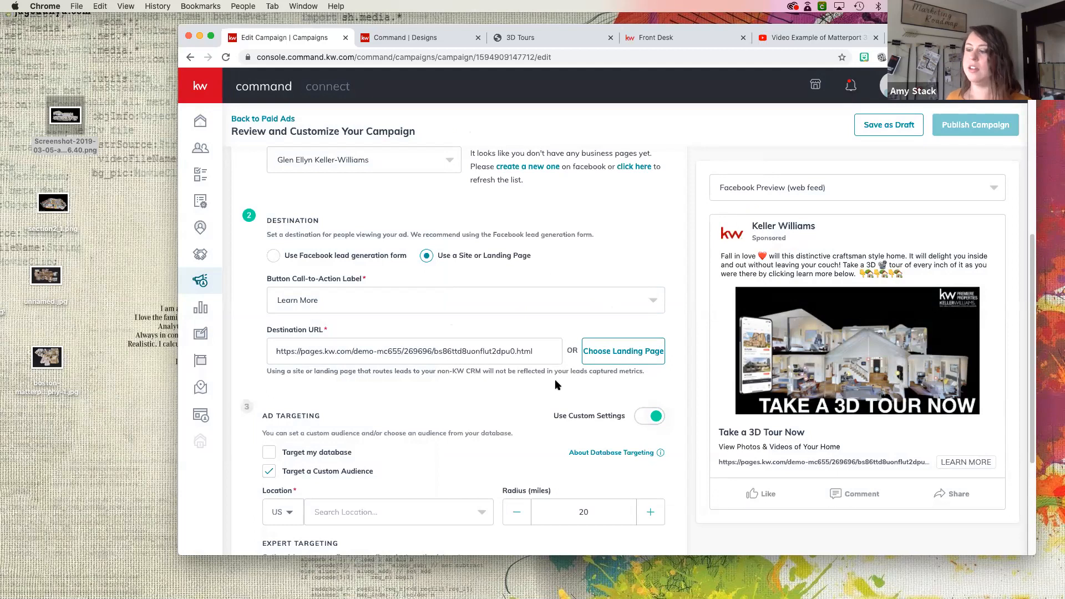
- Review the finished ad graphic and the 3D Tours landing page down to its Take a 3D Tour video
click(430, 39)
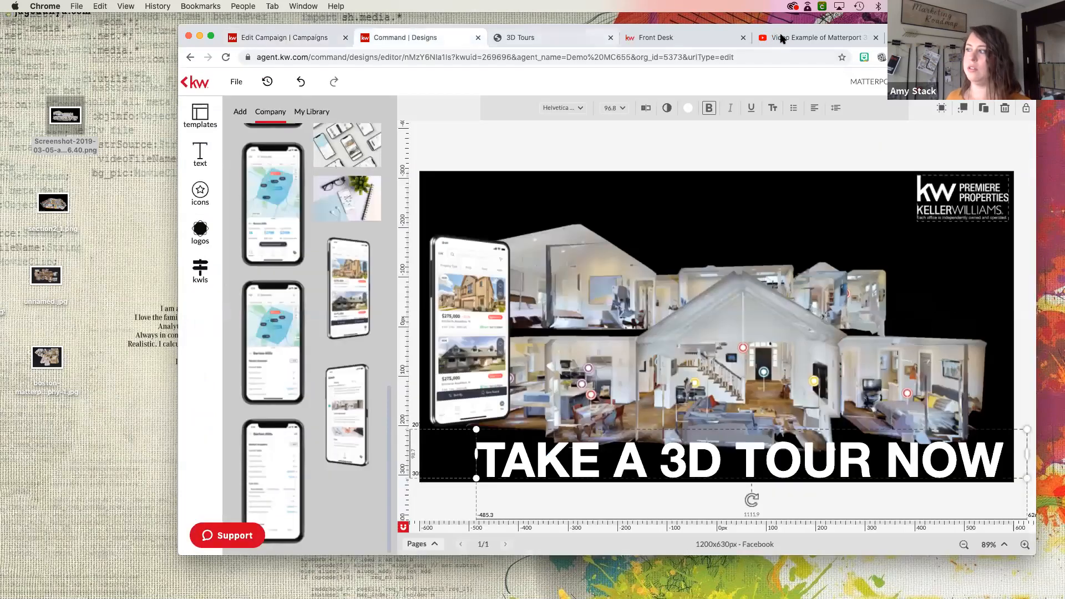
click(536, 39)
scroll(482, 324, down, 3)
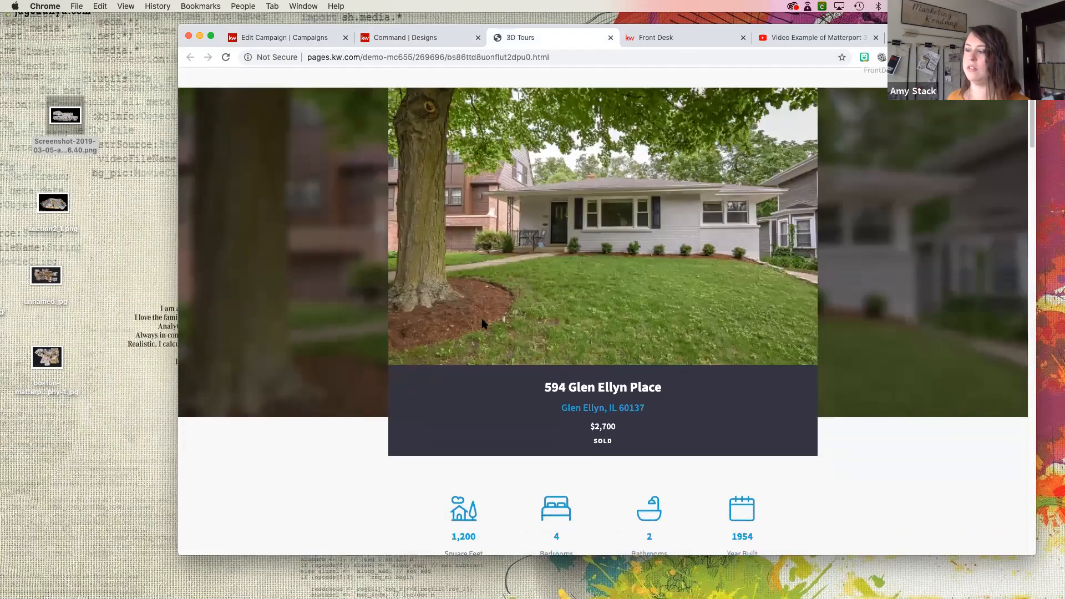
scroll(483, 324, down, 10)
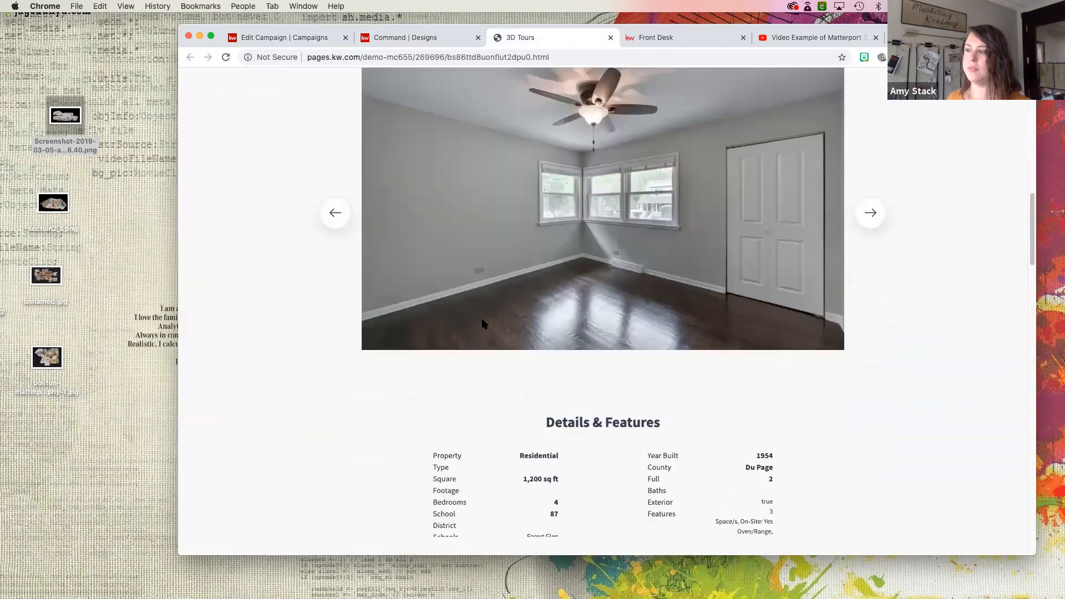
scroll(483, 324, down, 5)
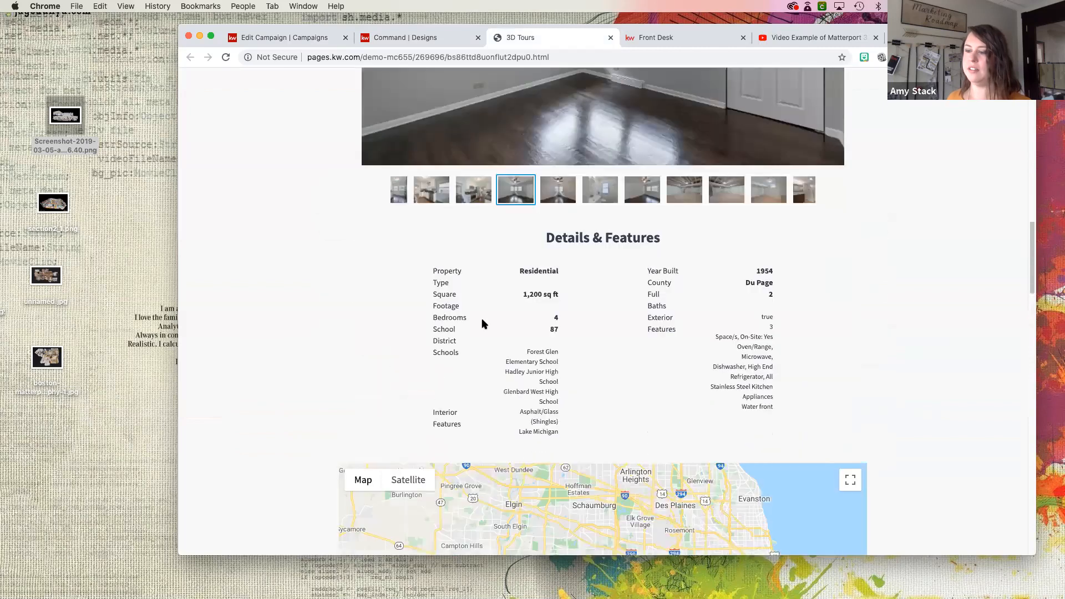
scroll(482, 323, down, 5)
scroll(482, 324, down, 12)
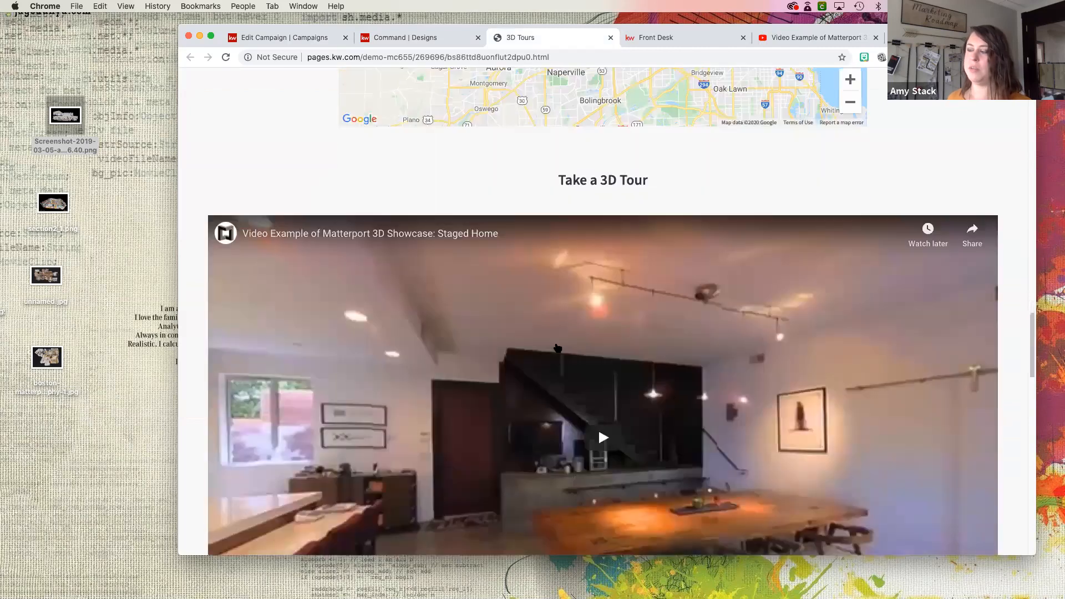
scroll(438, 453, down, 1)
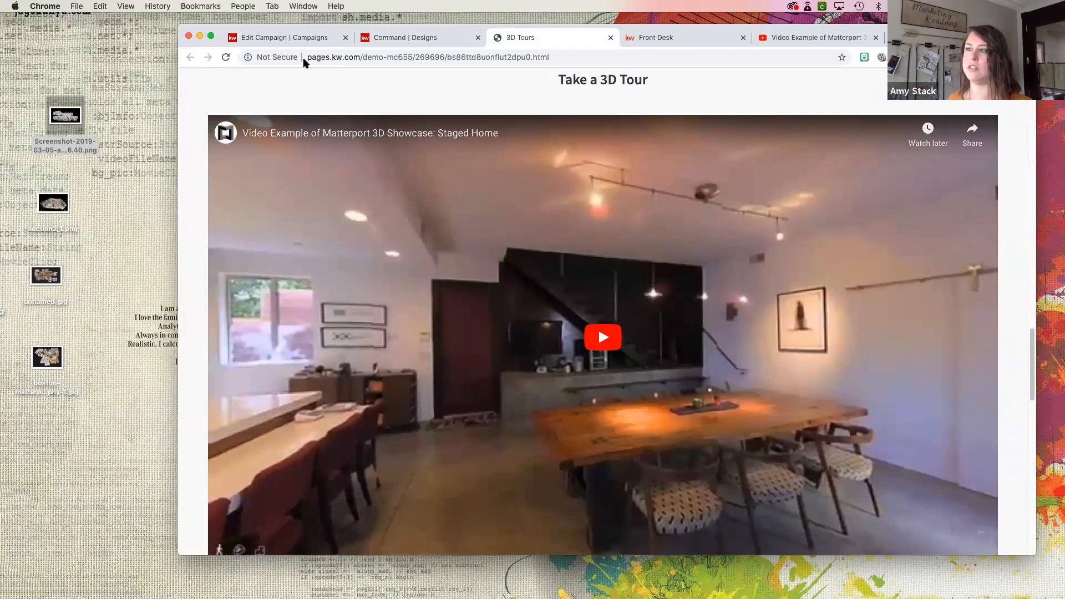
- Return to the Matterport ad campaign and save it as a draft
click(299, 40)
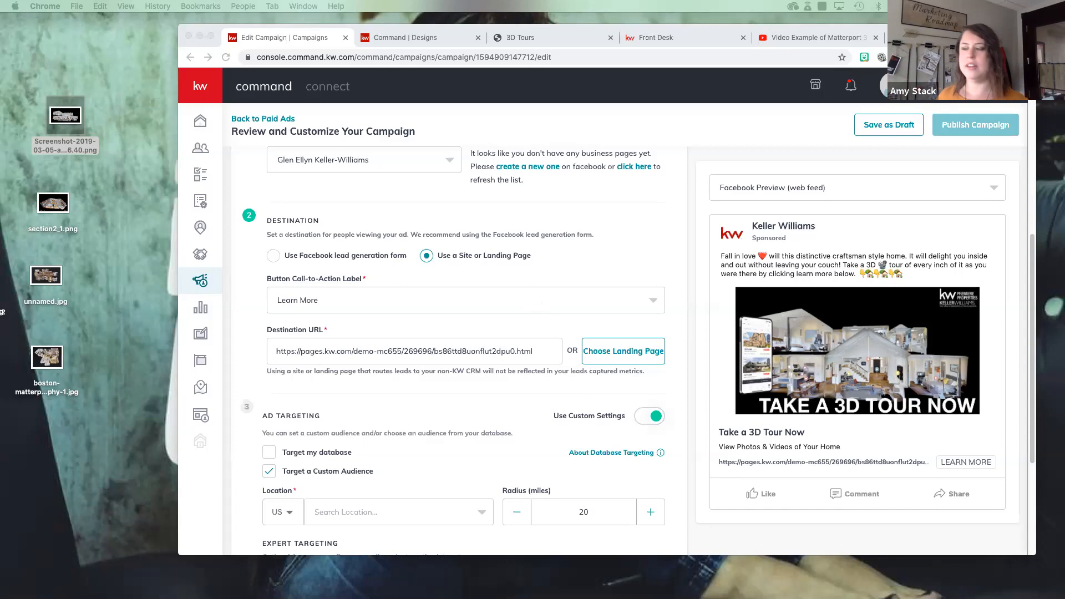
click(884, 131)
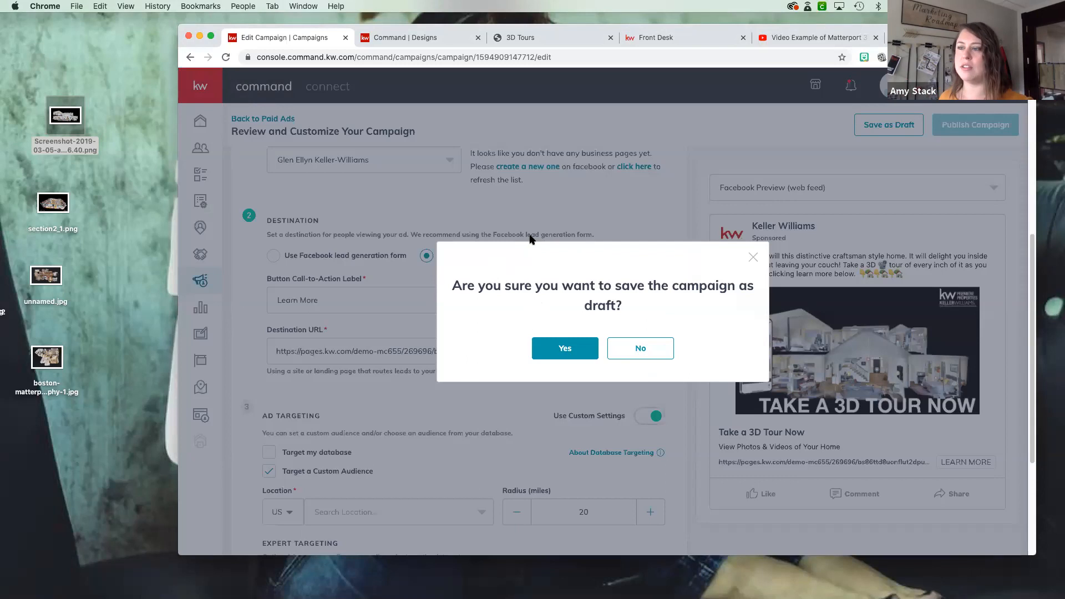
click(567, 357)
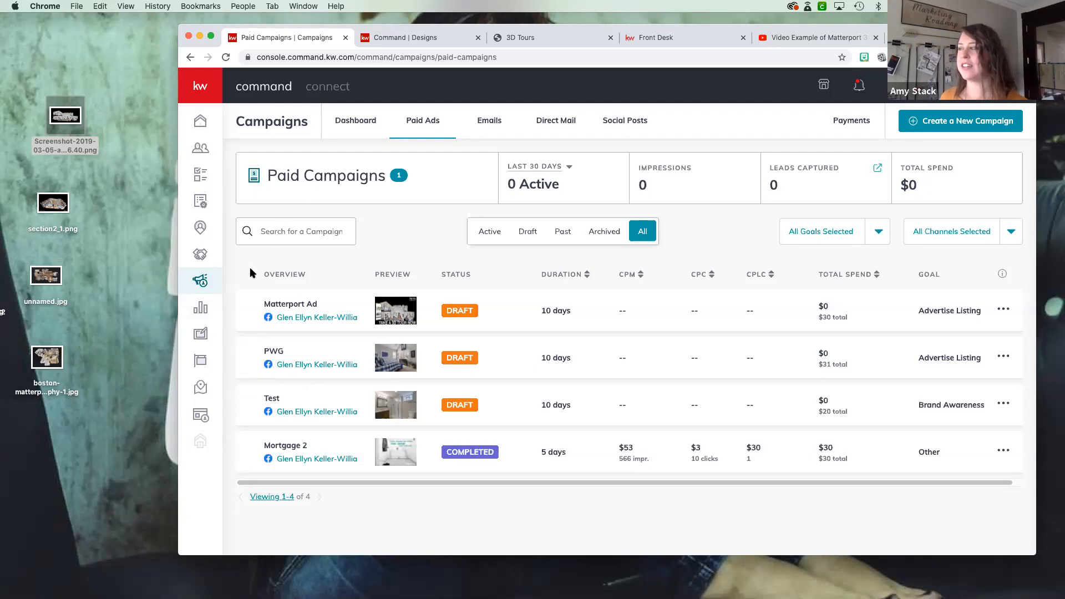
- Set up a direct mail campaign named "3D Tour" with the Advertise Listing goal and the default templates provided
click(566, 123)
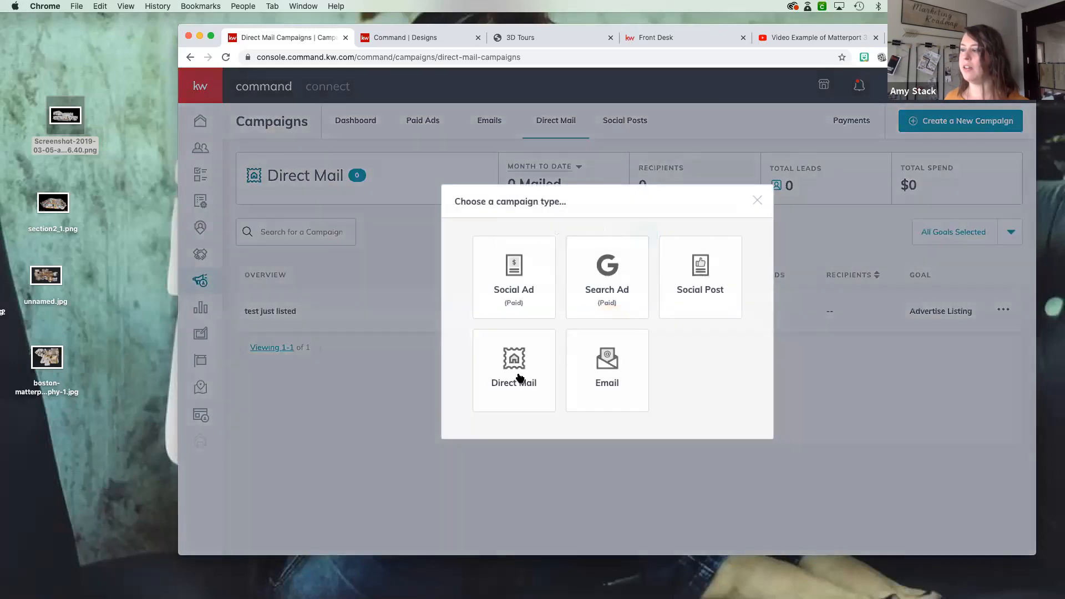
click(517, 378)
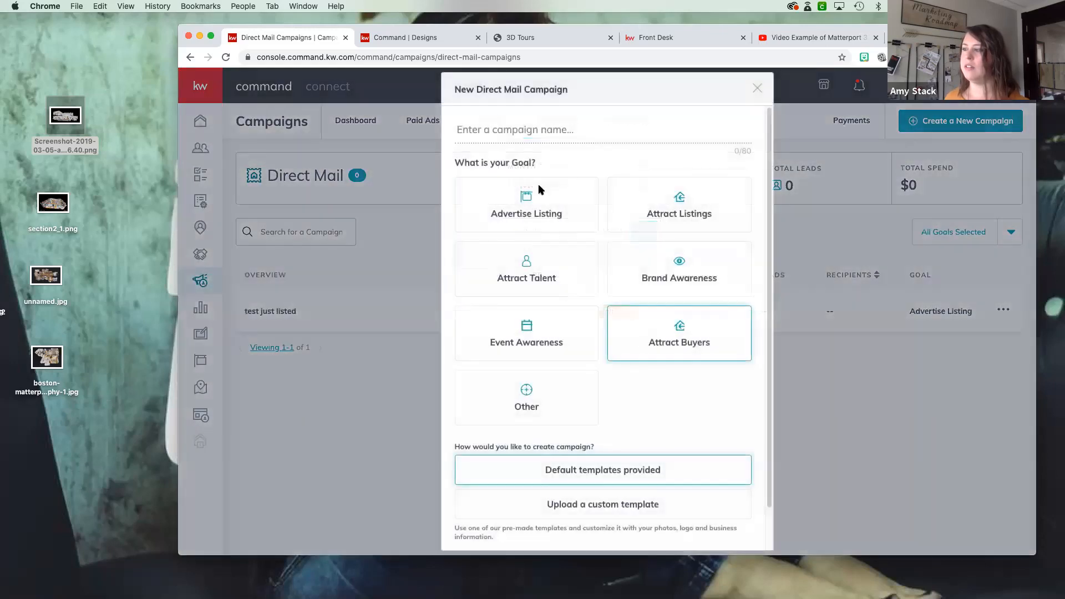
text(3D Tour)
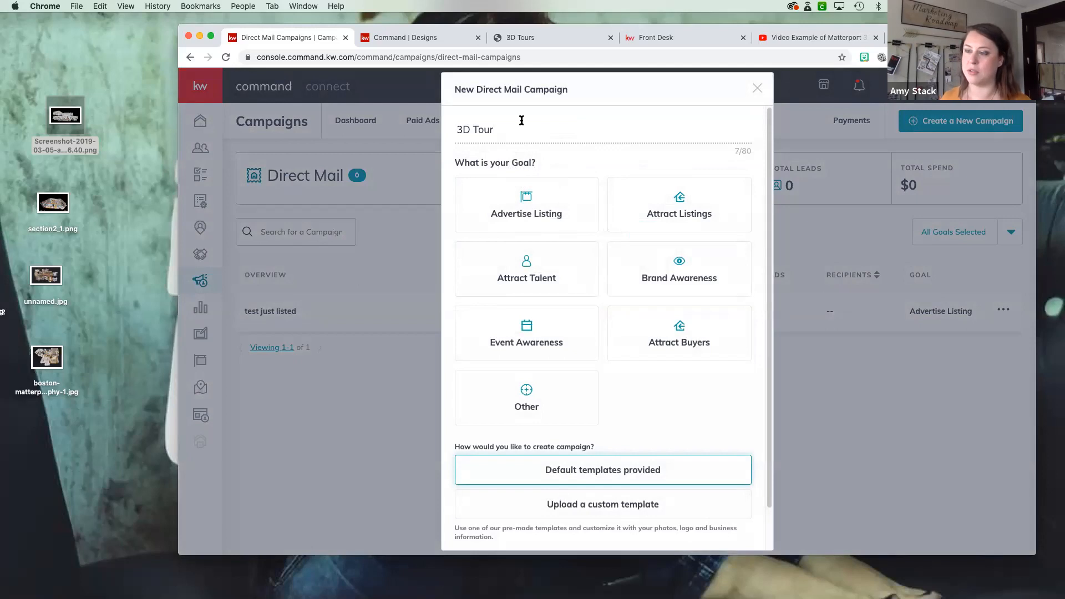
click(596, 204)
click(540, 214)
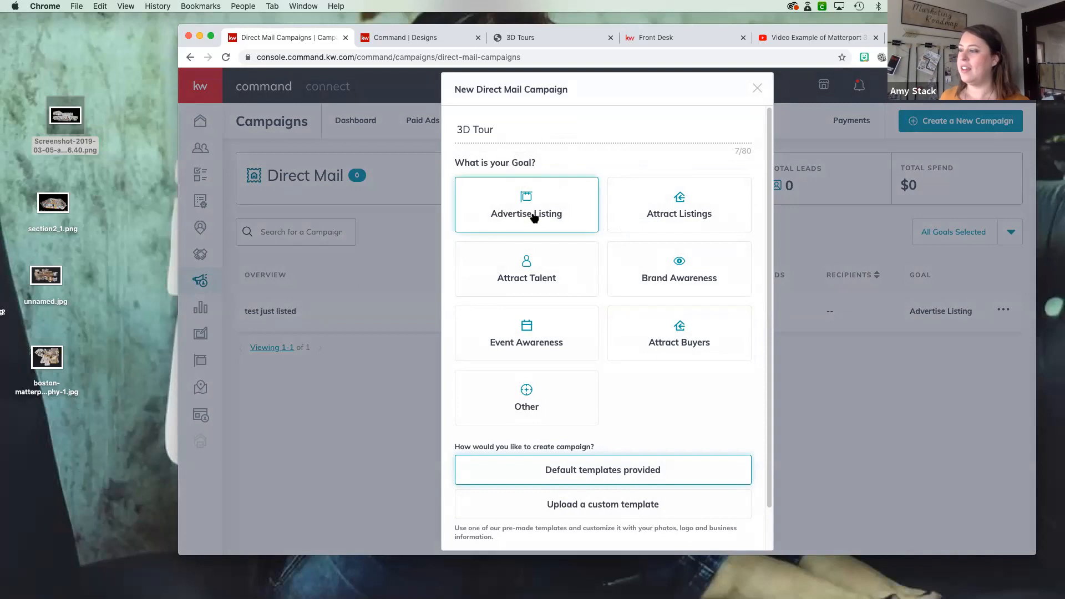
scroll(584, 369, down, 2)
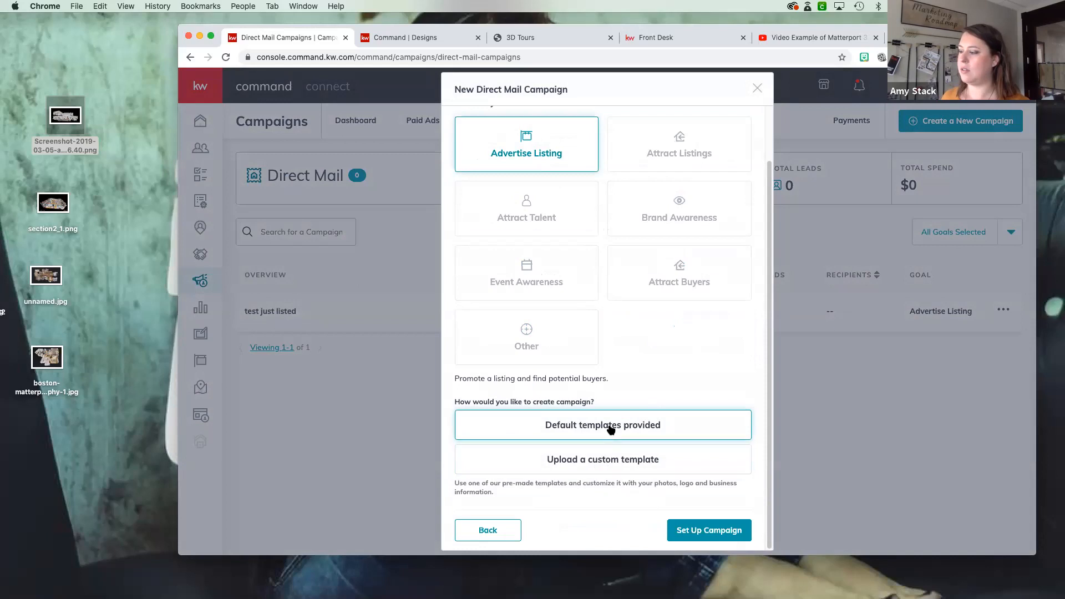
click(714, 532)
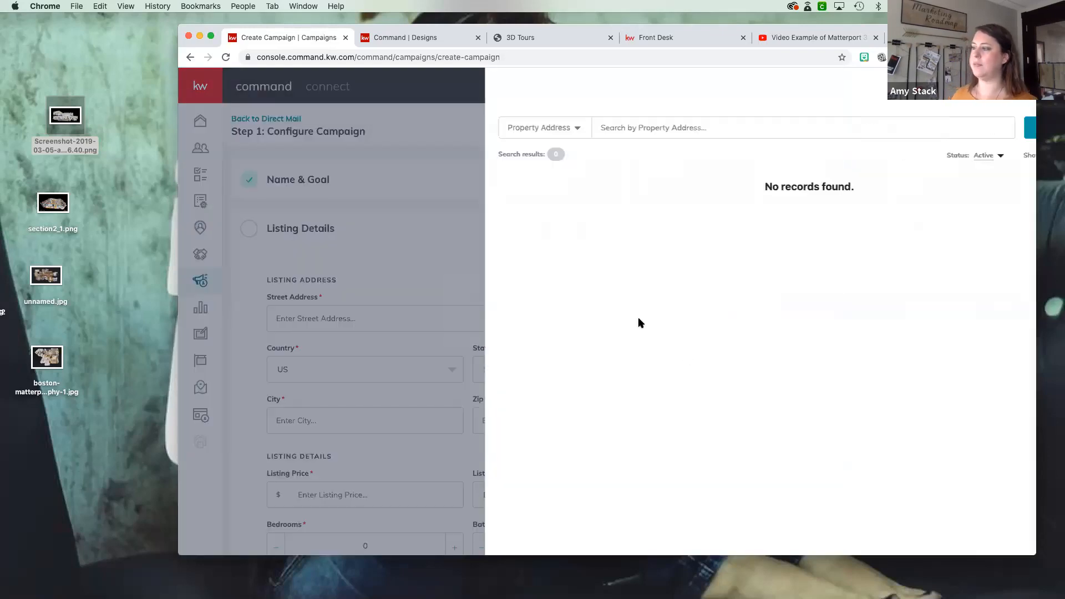
- Search all listings by property address for "glen ellyn il" and select the $409,000 listing for the campaign
click(682, 129)
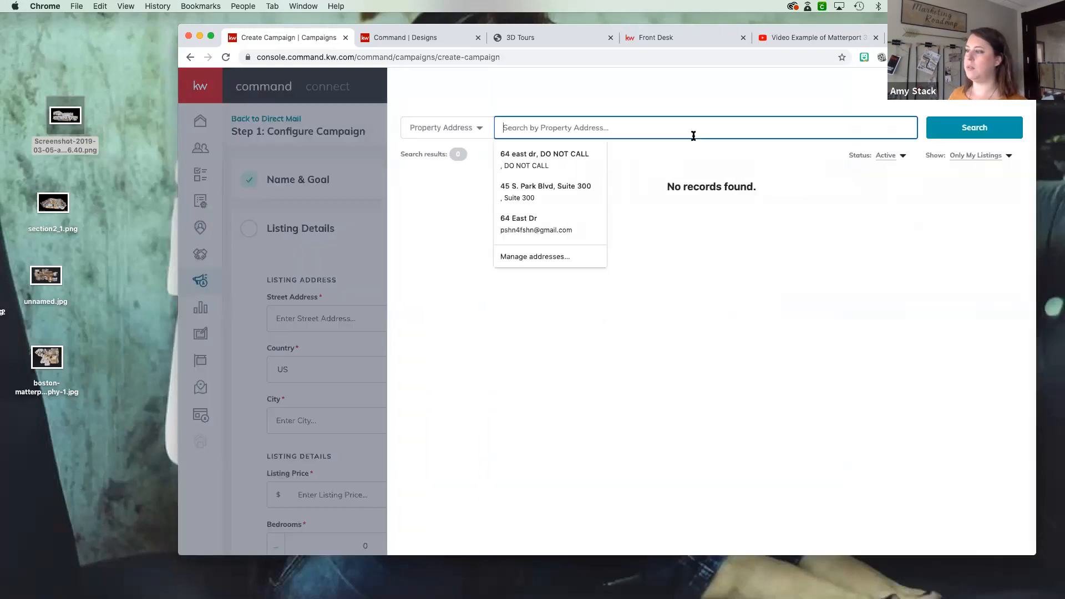
text(glen ellyn il)
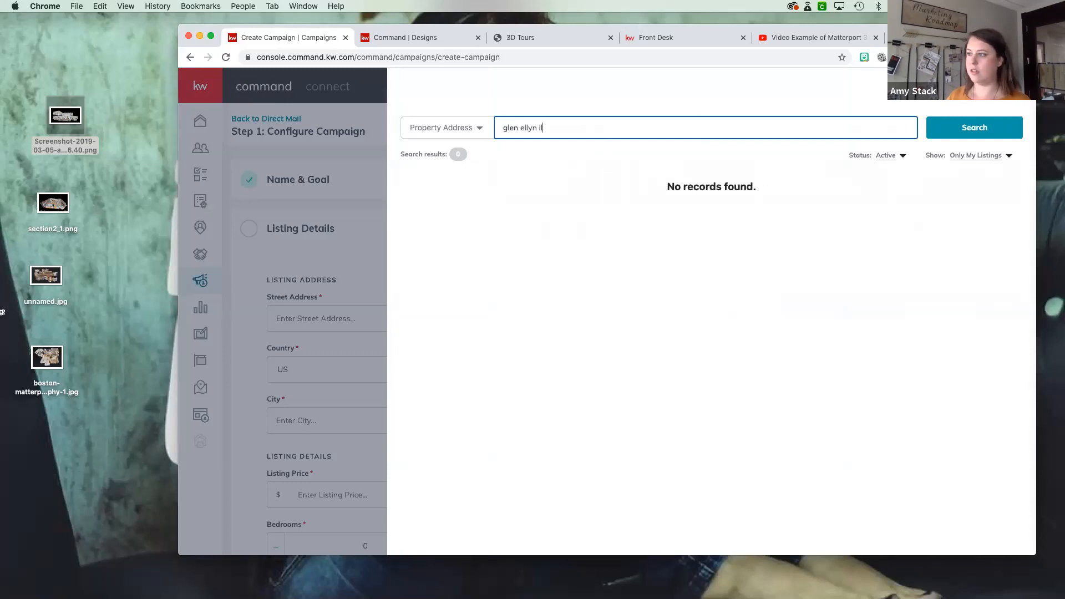
click(1005, 157)
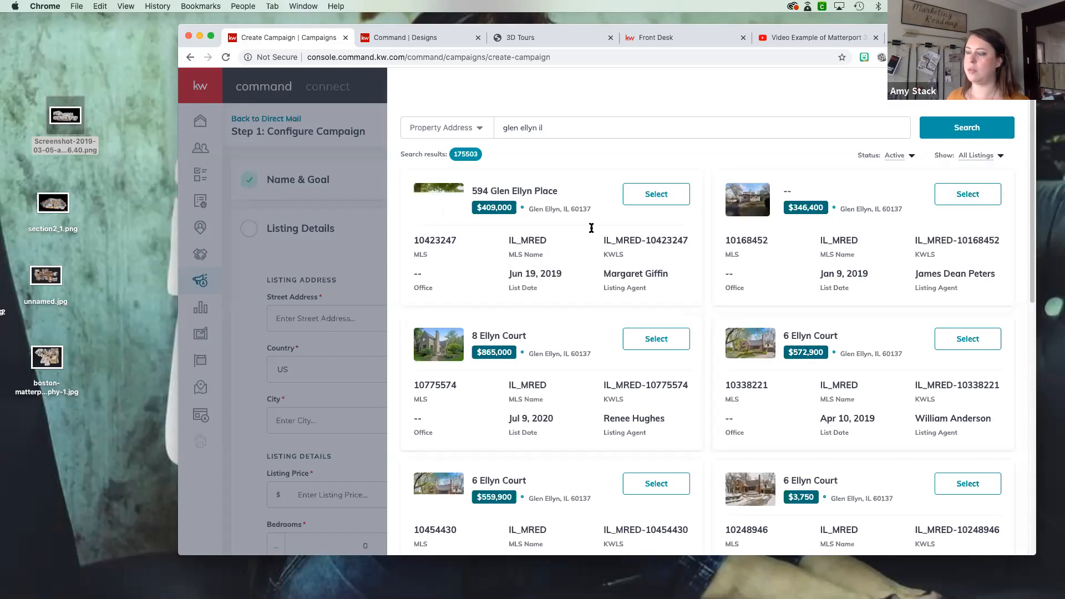
click(659, 194)
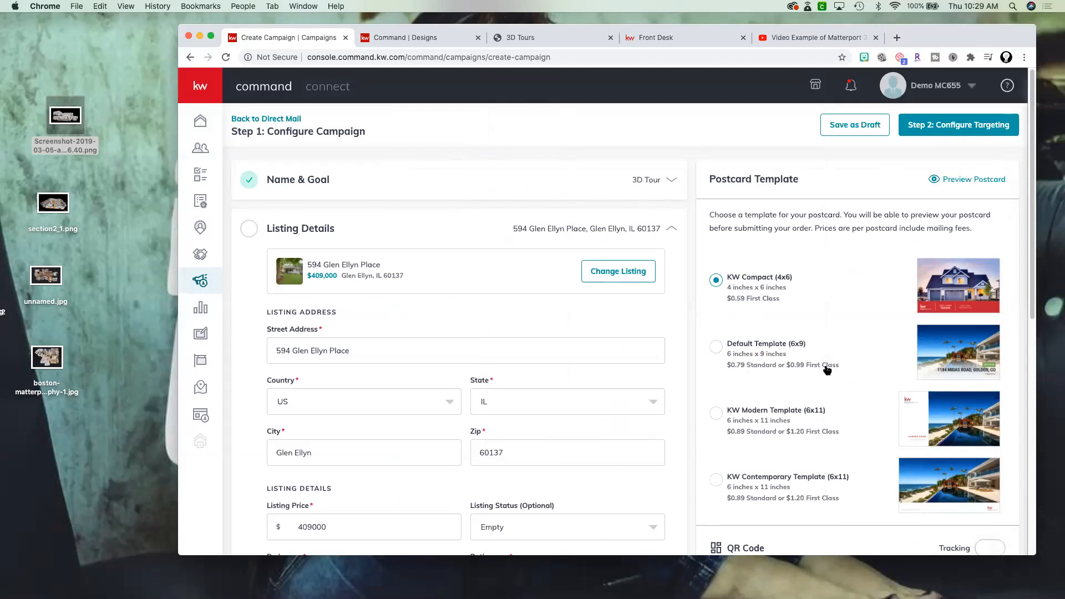
- Choose the KW Modern Template (6x11) for the postcard
scroll(827, 371, down, 3)
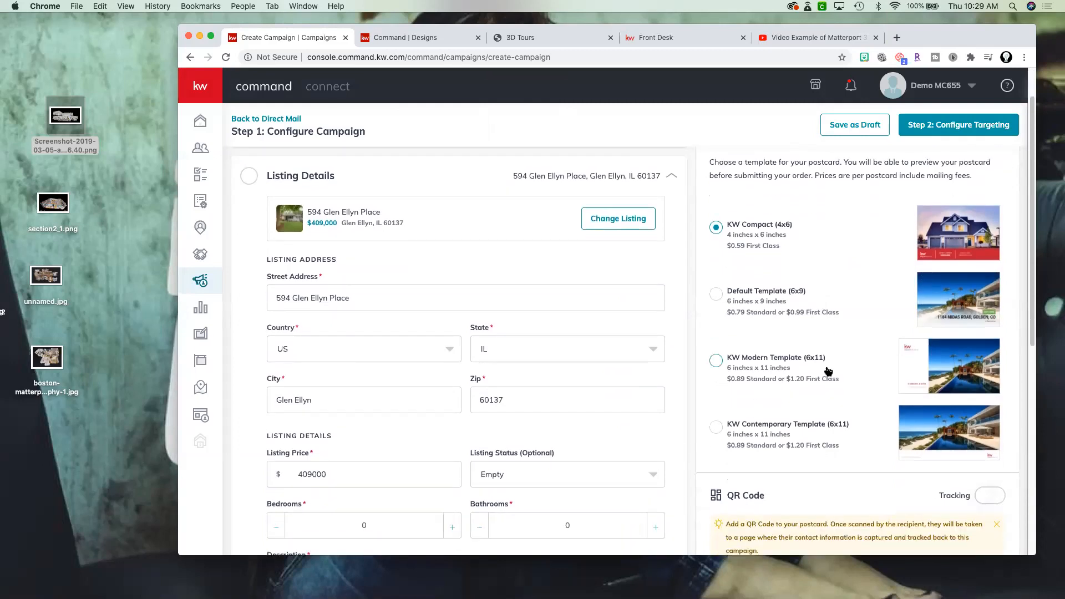
click(716, 361)
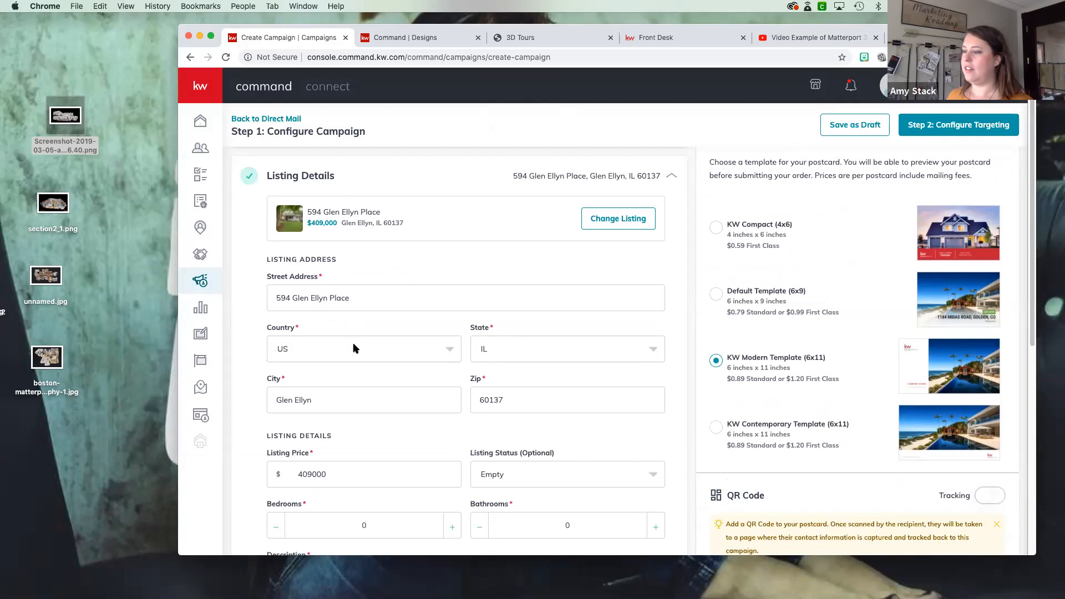
- Replace the listing description with "See a 3D Tour fromthe comfort of your home"
scroll(353, 348, down, 4)
scroll(371, 352, down, 4)
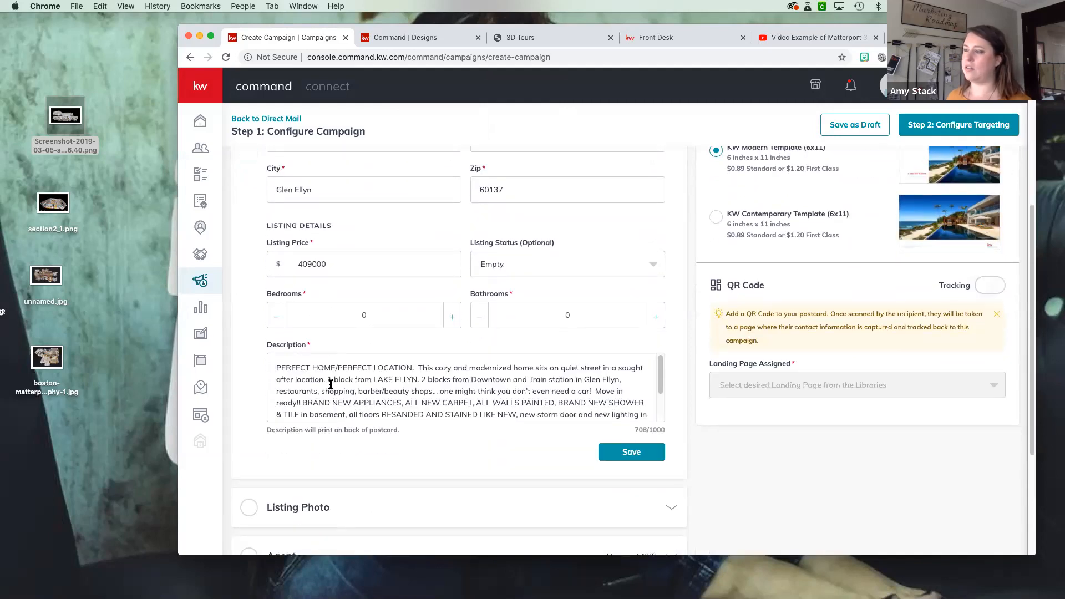
drag(277, 366, 652, 450)
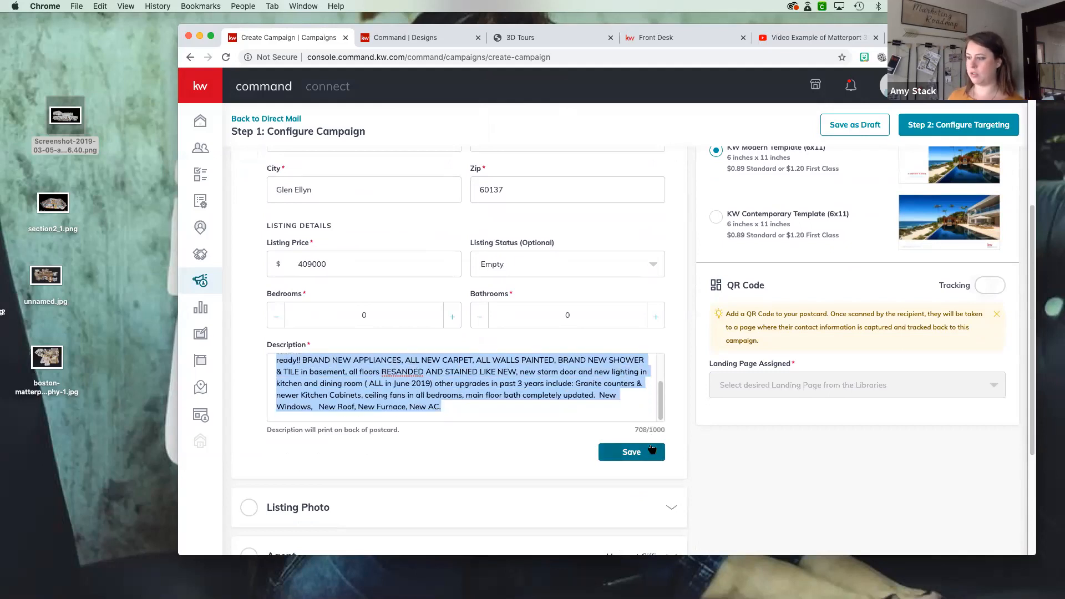
key(BackSpace)
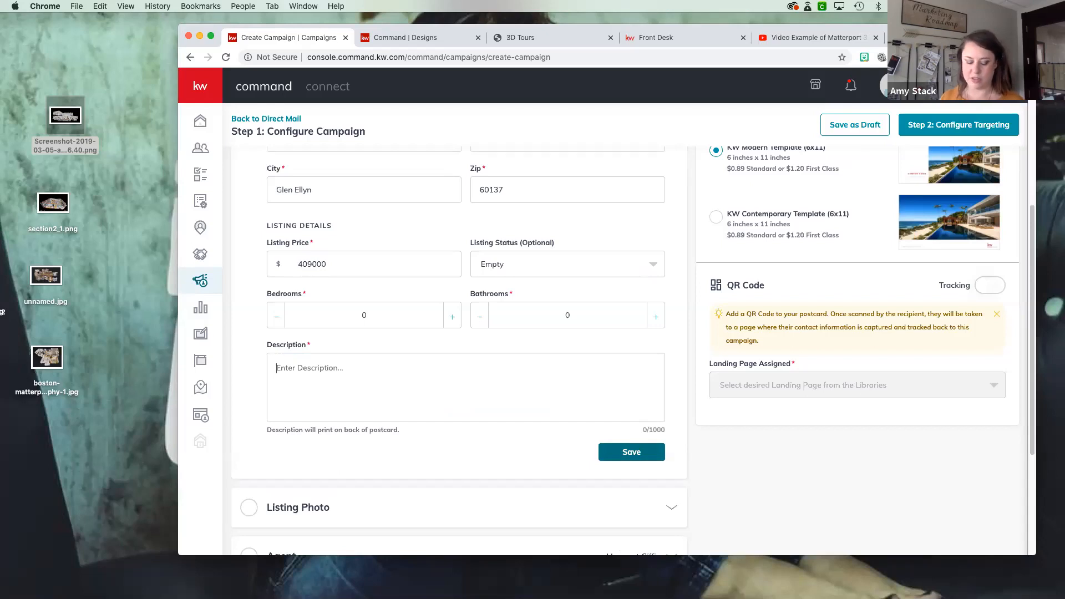
text(See)
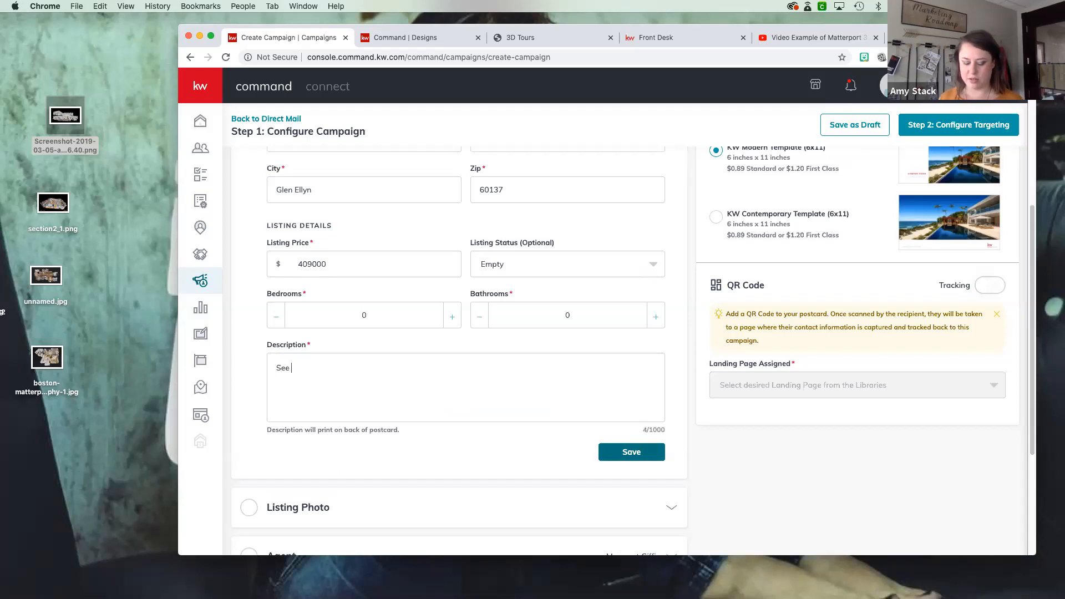
text( a 3D)
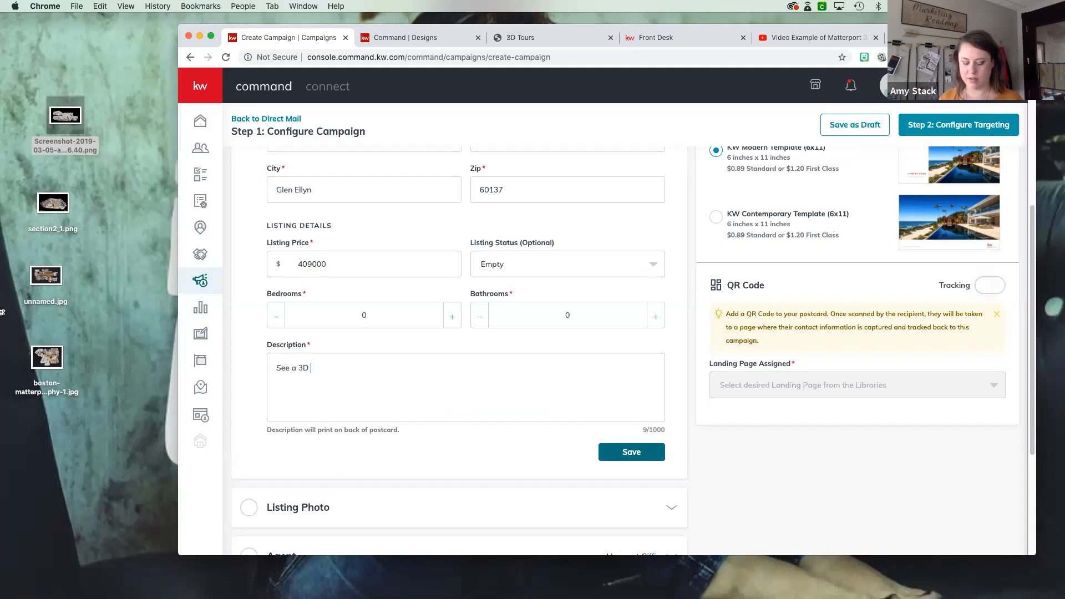
text( Tour fromthe comfort of your home)
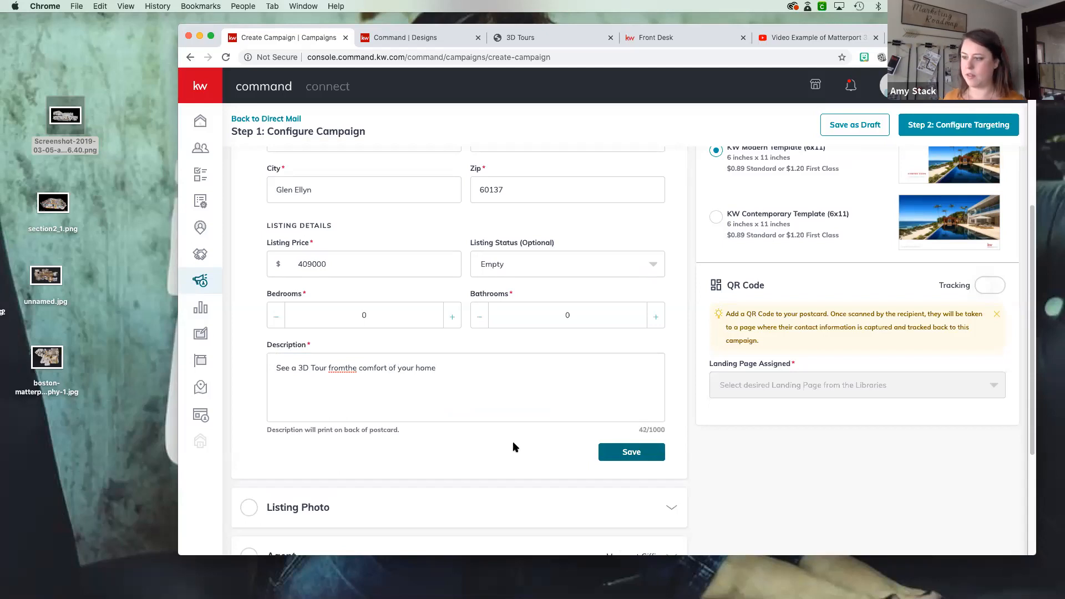
- Correct the description so that it reads "Get a 3D Tour from the comfort of your home"
click(345, 369)
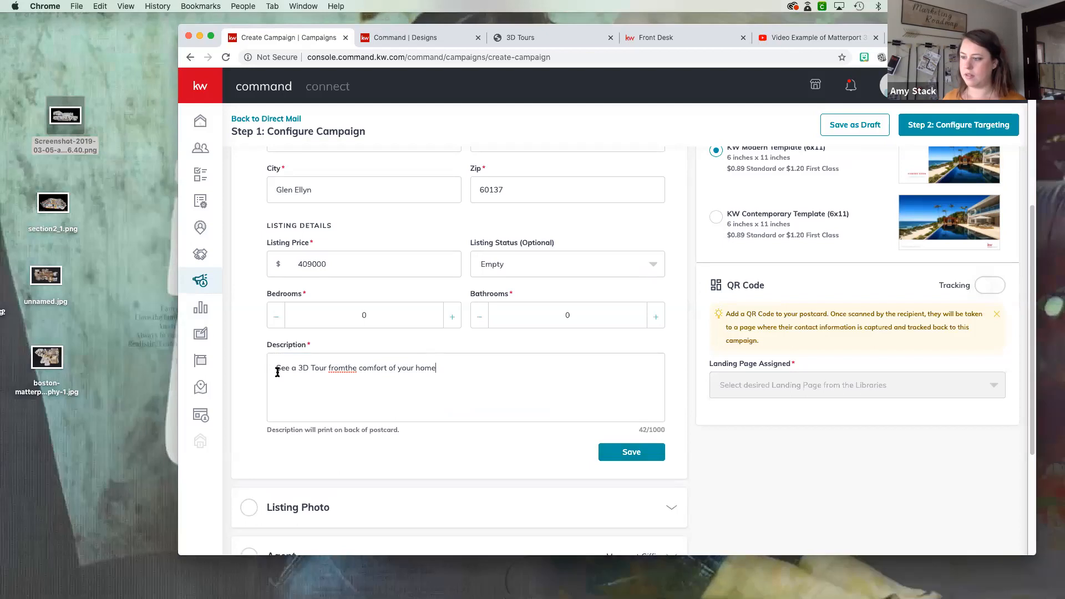
double_click(279, 369)
key(BackSpace)
text(Get)
key(BackSpace)
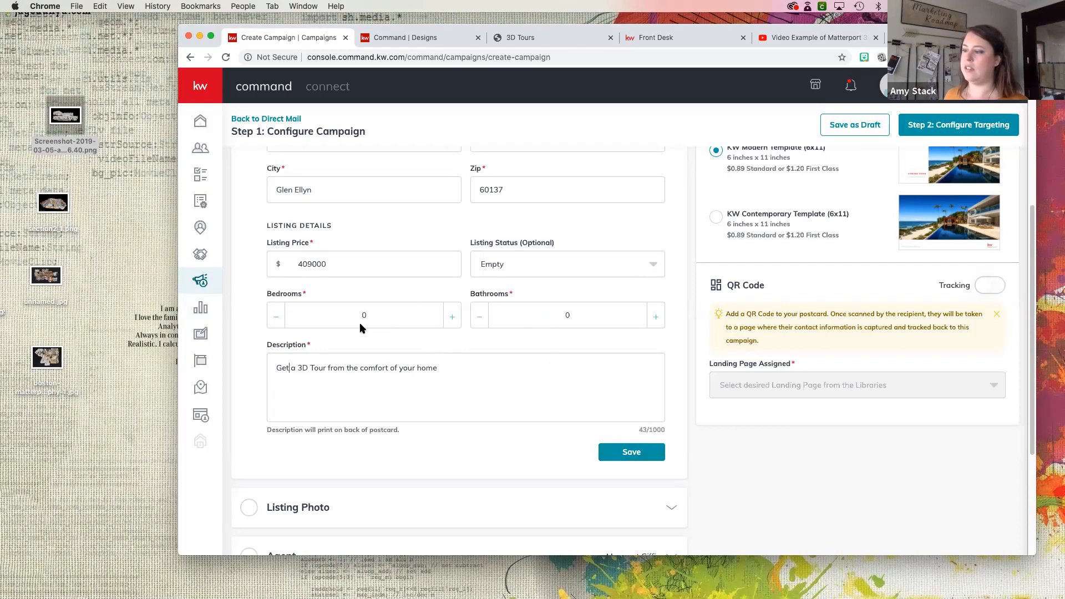
- Set the listing's bedrooms to 4 and its bathrooms to 2
click(453, 318)
click(656, 317)
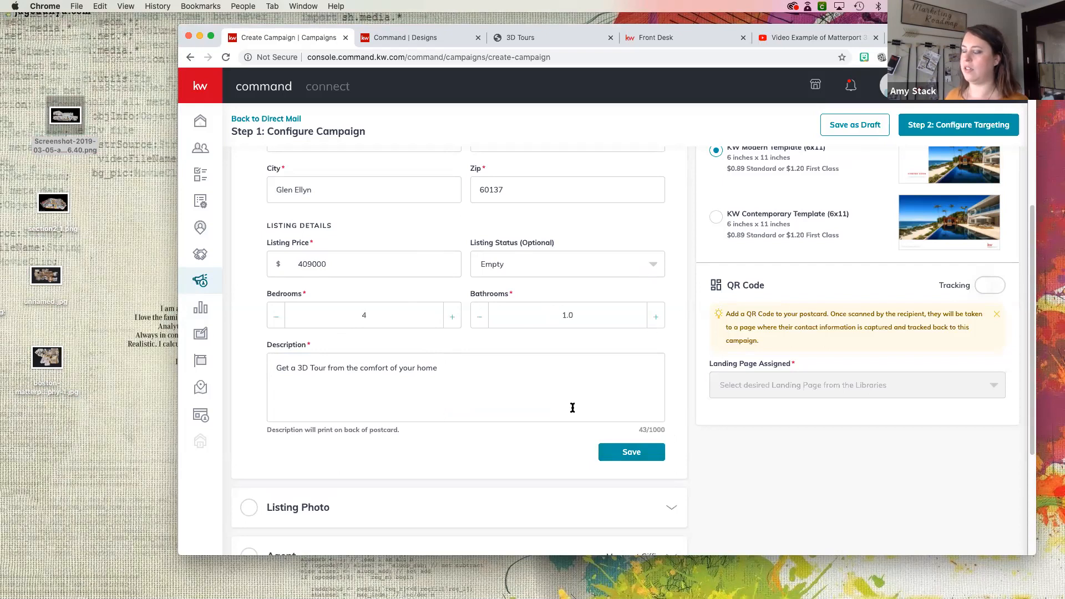
click(656, 317)
- Choose the exterior house picture as the postcard's Listing Photo and save that section
scroll(540, 440, down, 2)
scroll(540, 439, up, 1)
scroll(499, 432, down, 1)
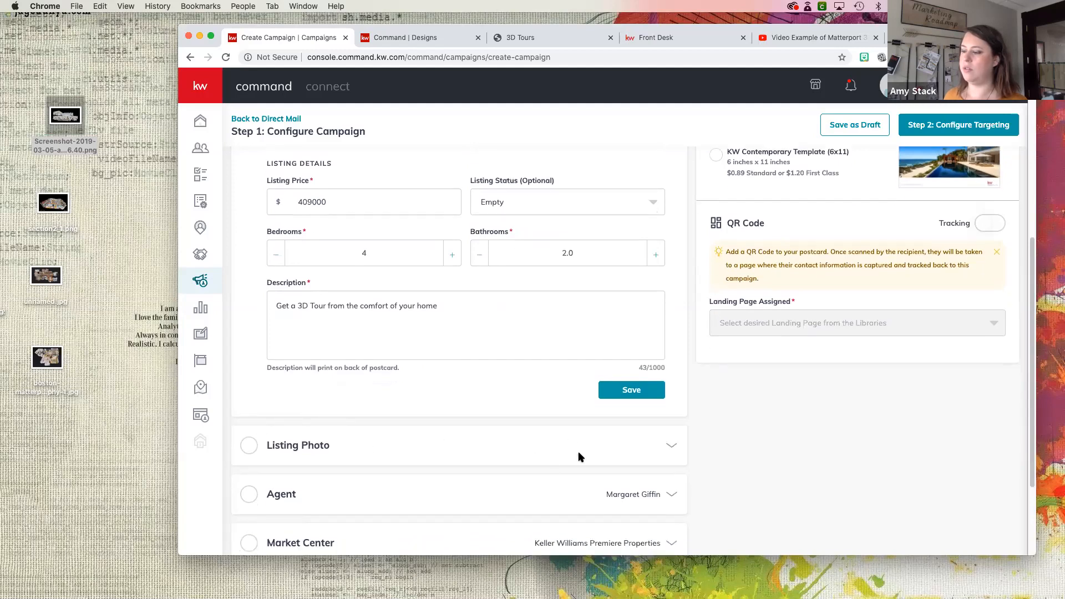
scroll(643, 422, down, 1)
click(667, 425)
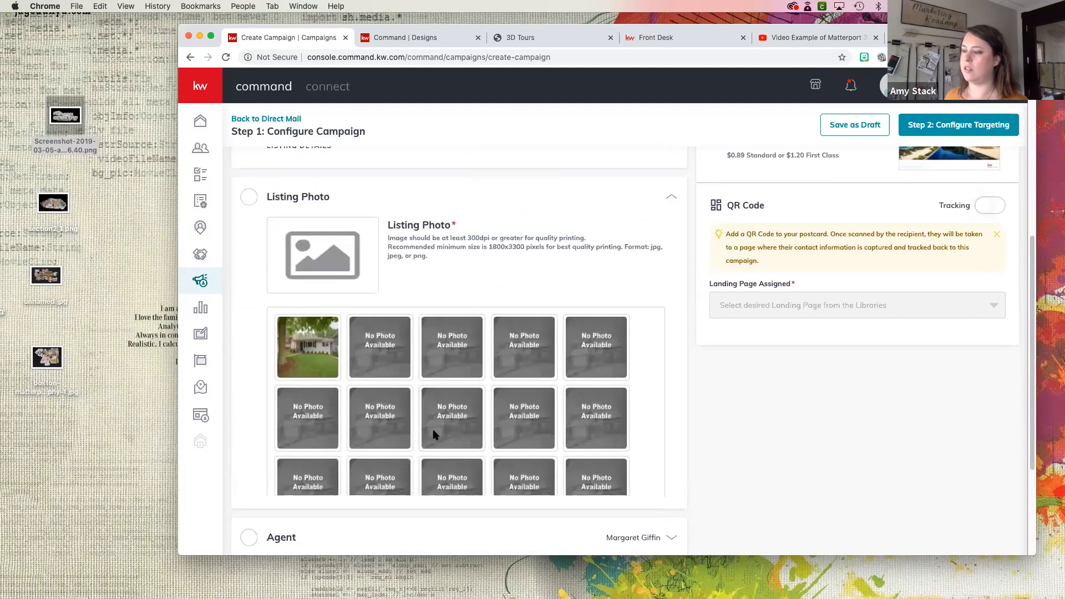
scroll(435, 389, down, 10)
scroll(315, 281, up, 1)
scroll(314, 281, up, 5)
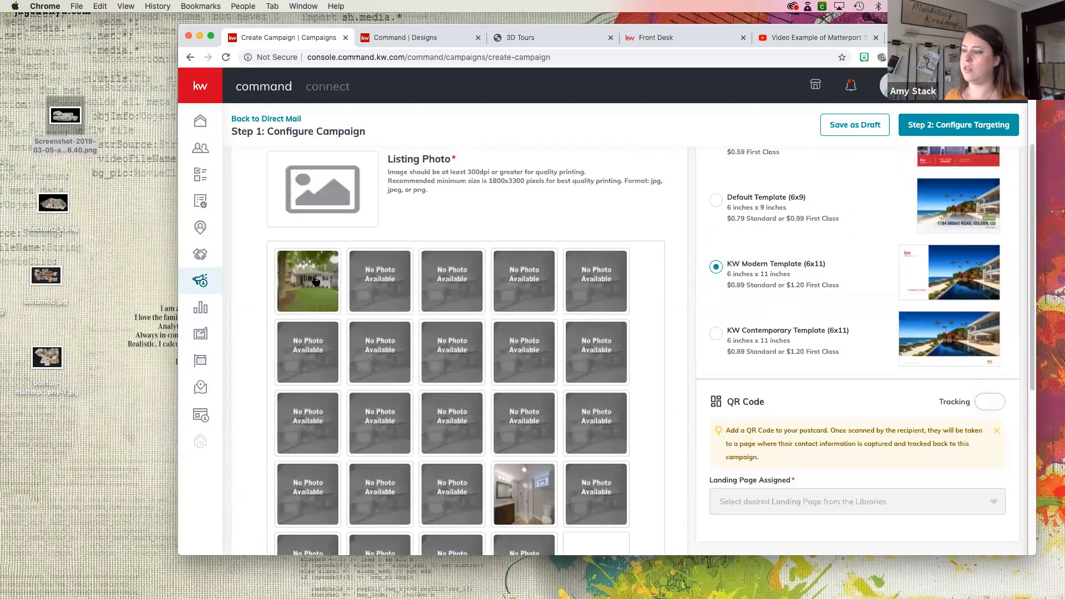
scroll(499, 383, down, 4)
click(629, 511)
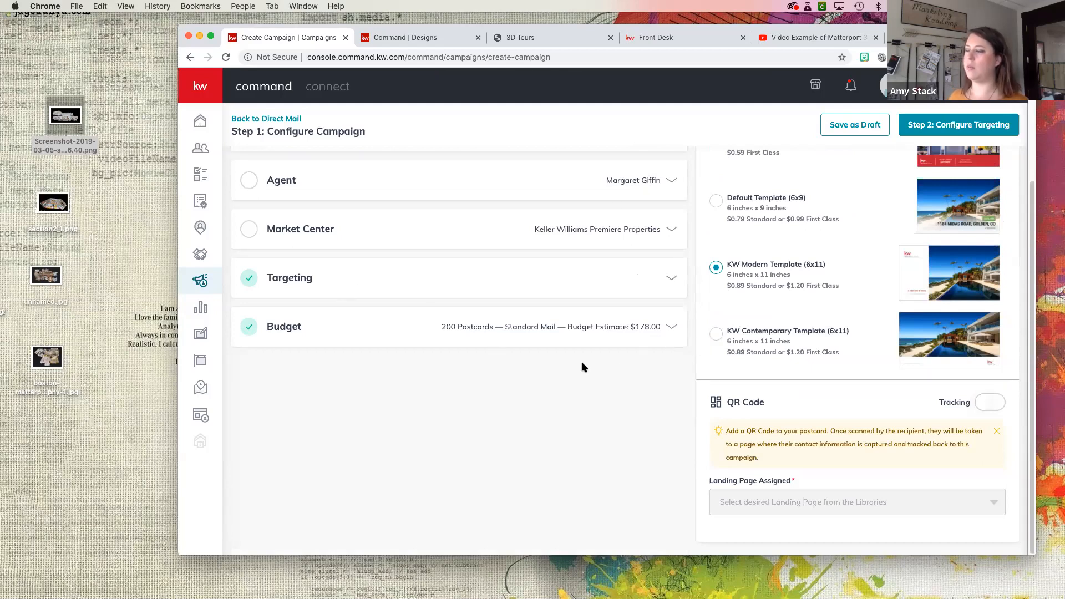
scroll(559, 347, up, 3)
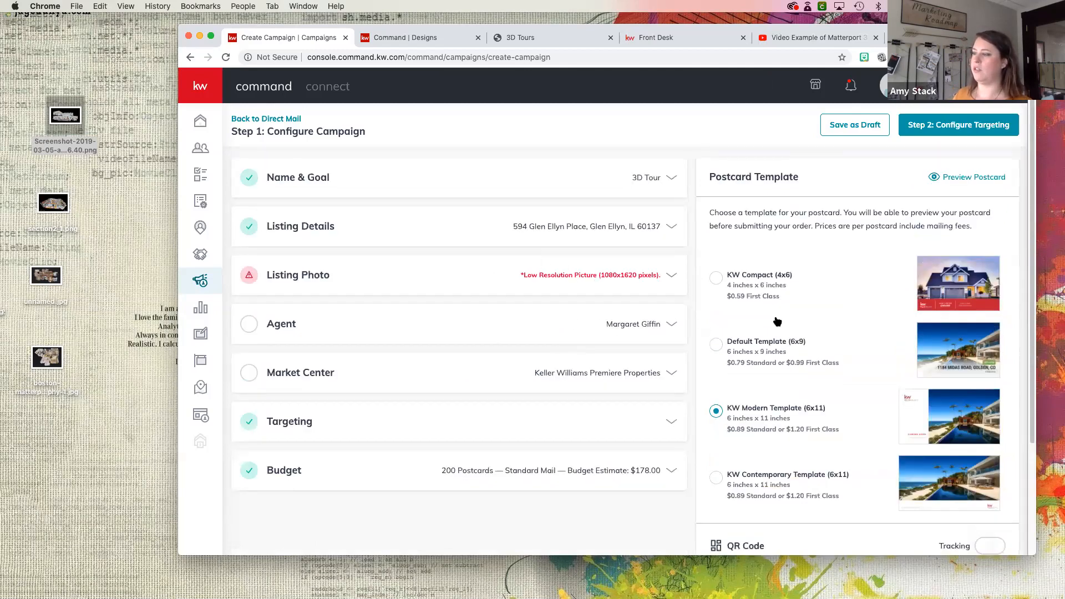
- Extend the listing description so that it reads "Get a 3D Tour from the comfort of your home, scan the QR code now!"
scroll(611, 222, down, 2)
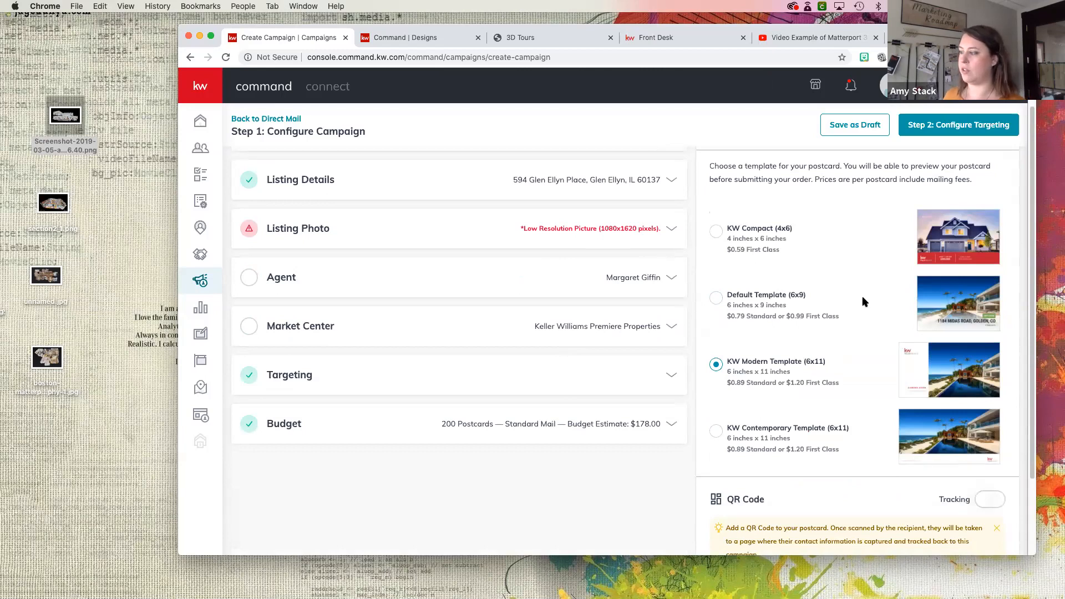
scroll(792, 283, down, 4)
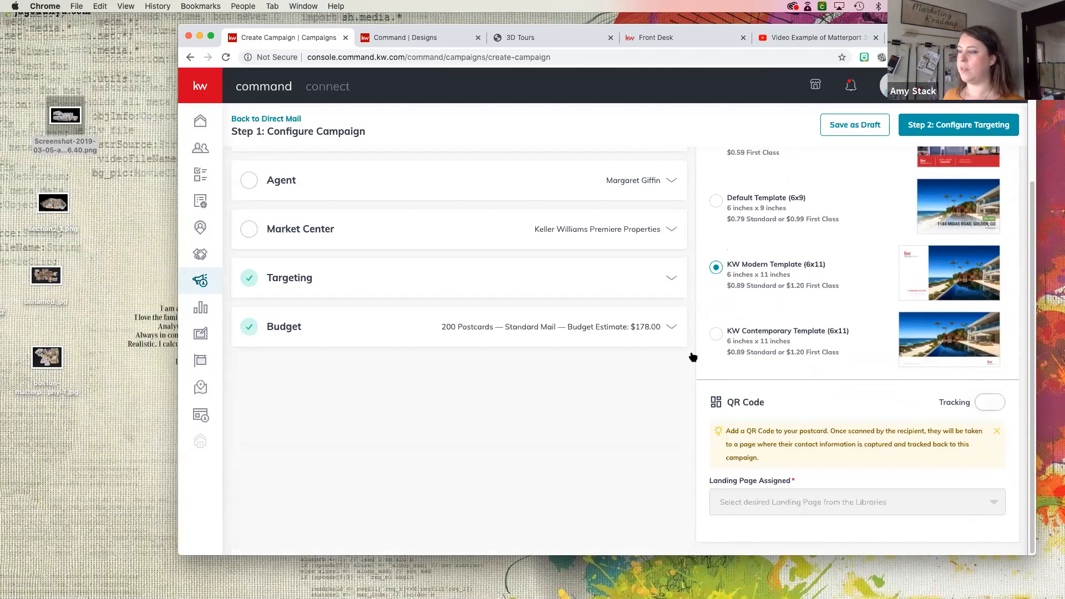
scroll(328, 252, up, 5)
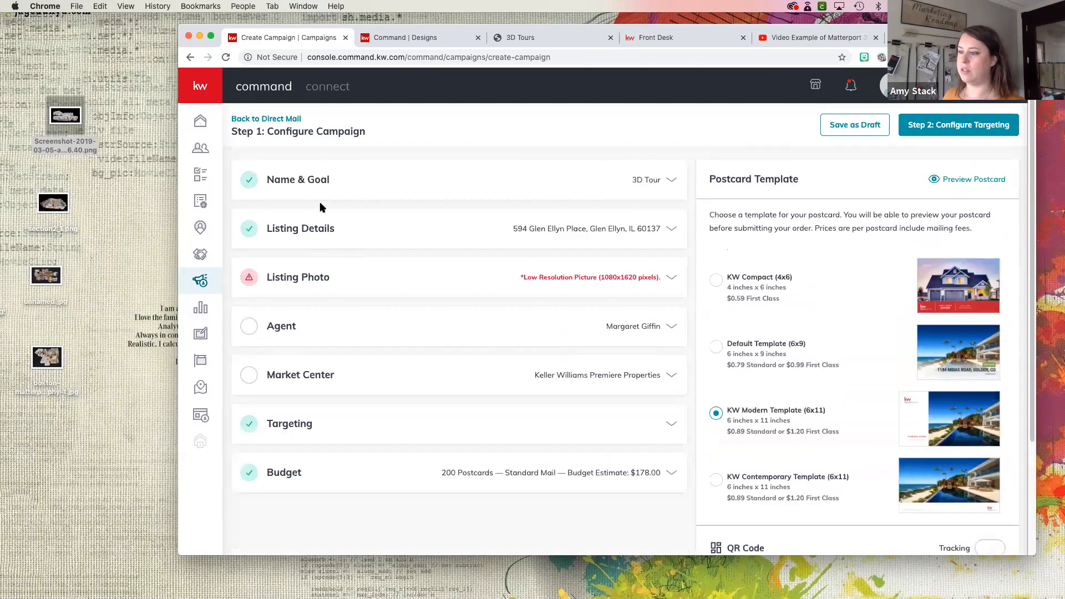
click(340, 238)
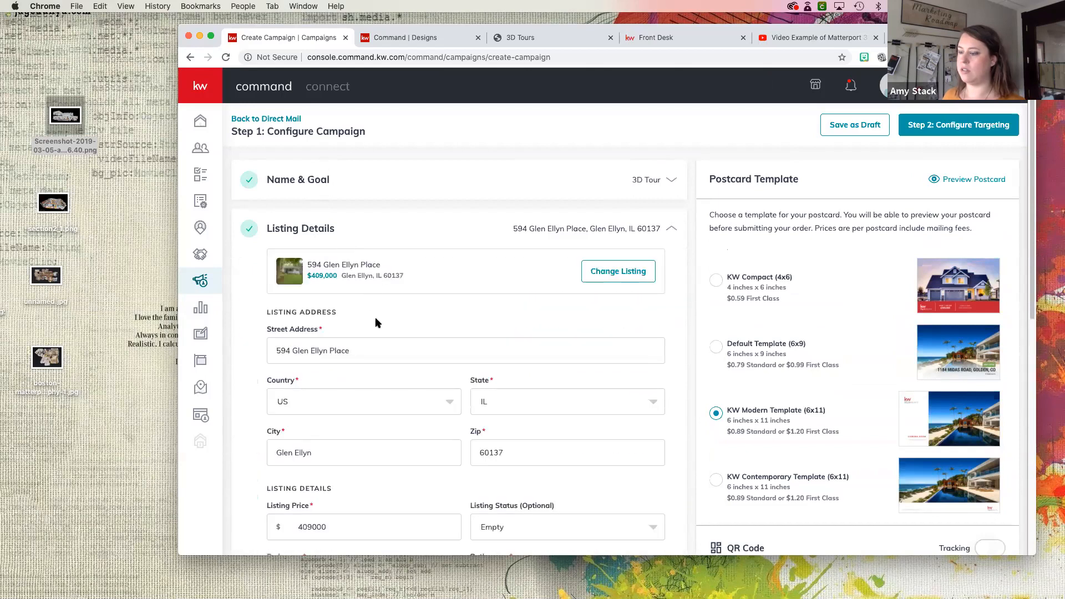
scroll(372, 319, down, 9)
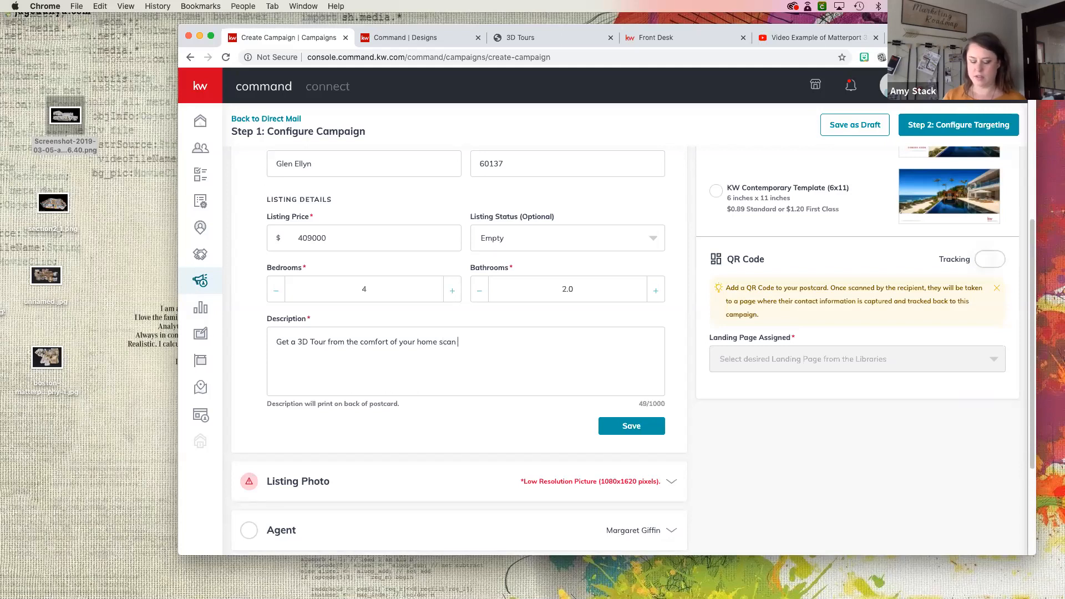
text(he QR cod)
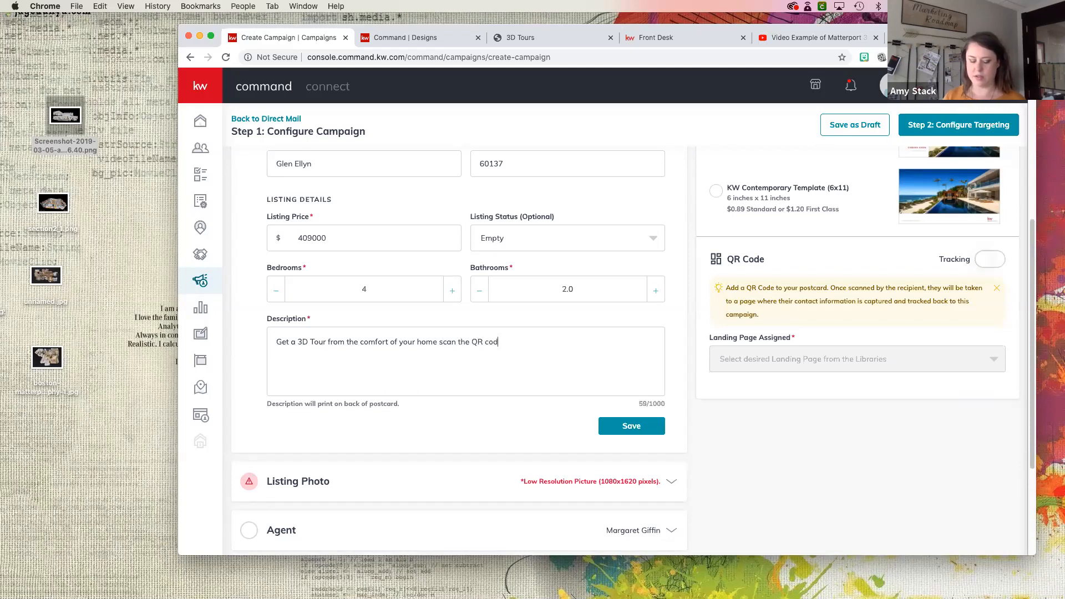
text(e Now)
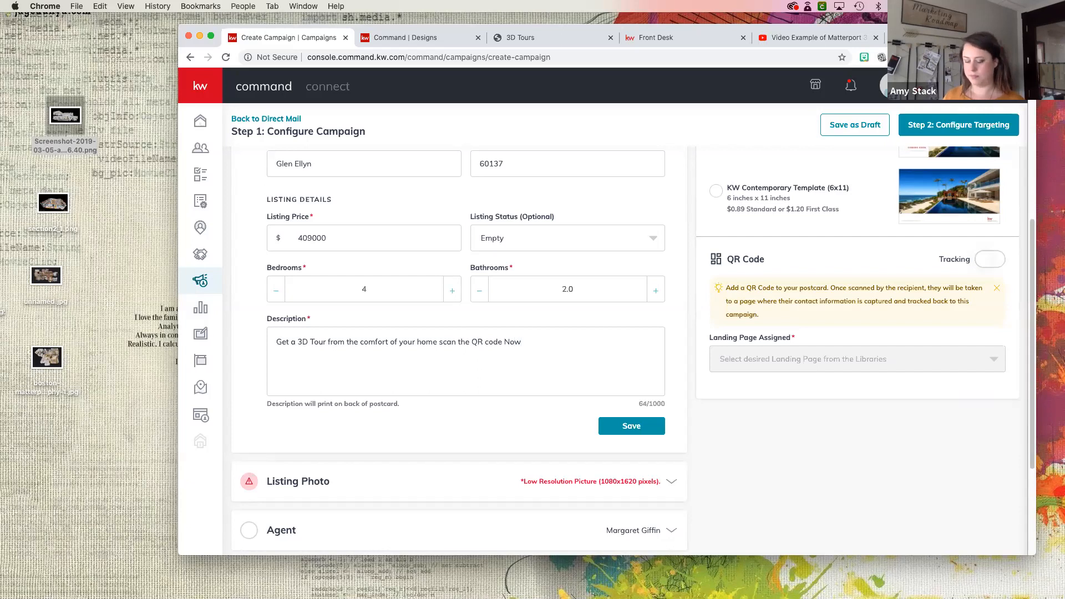
text(ow!)
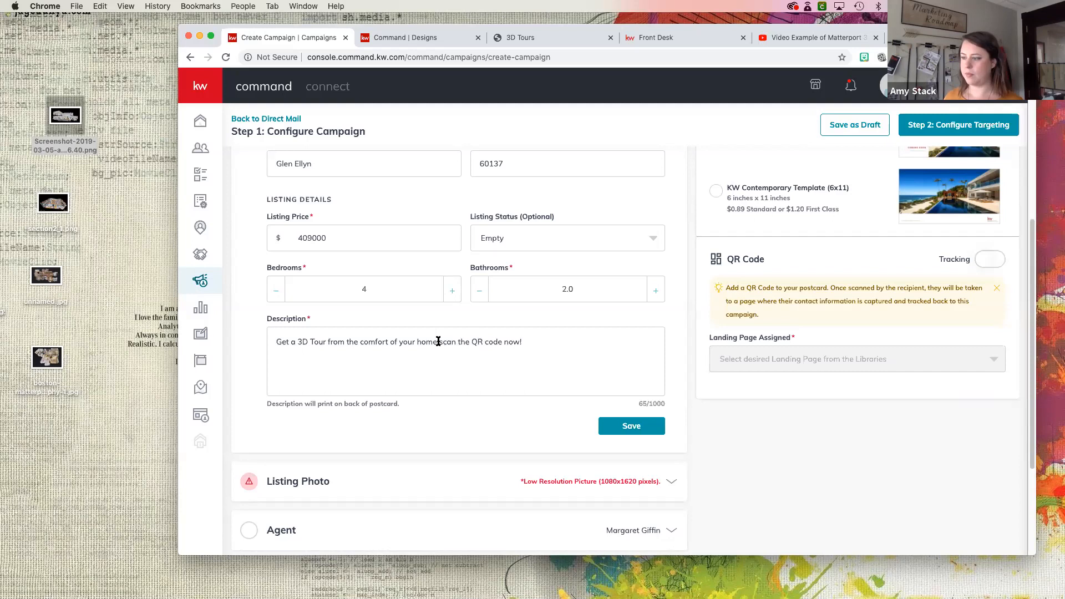
text(,)
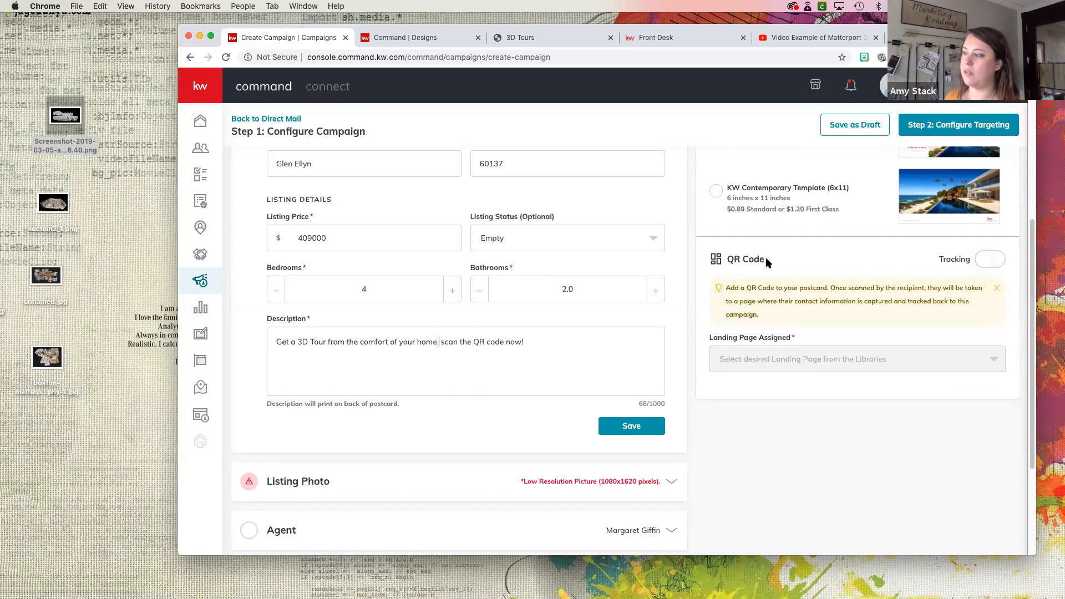
- Turn on QR code tracking for the postcard
click(985, 267)
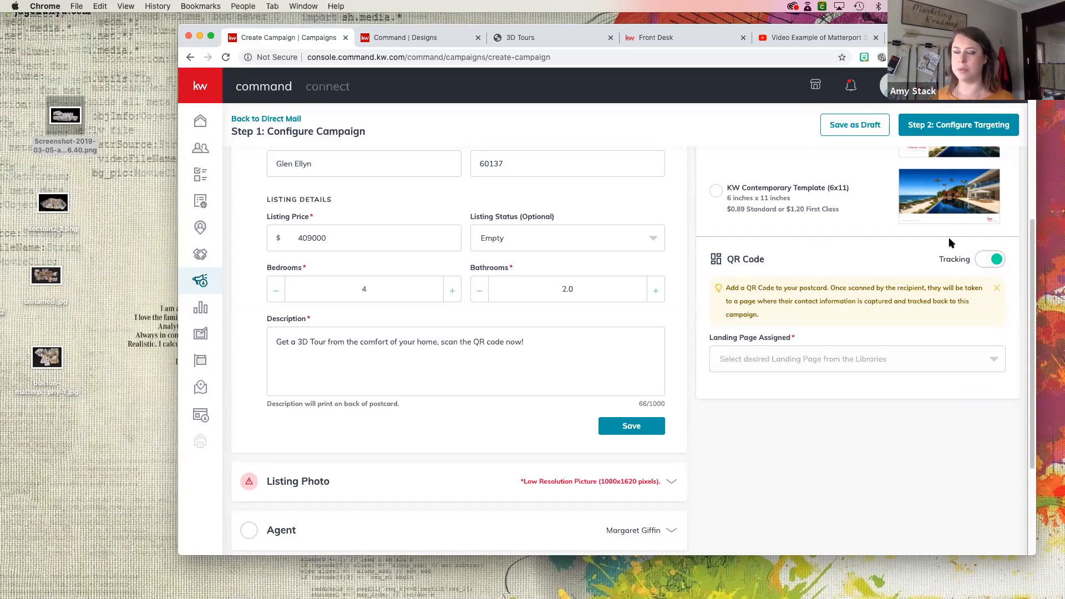
- Copy the 3D Tours page's web address and try to paste it as the QR code's assigned landing page
click(523, 38)
right_click(528, 56)
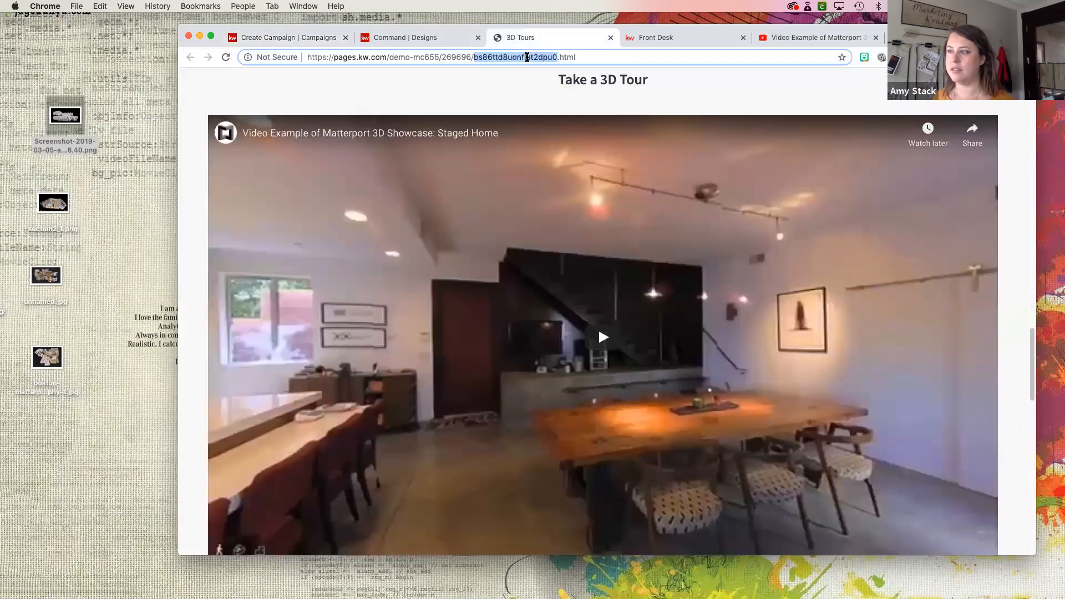
click(552, 124)
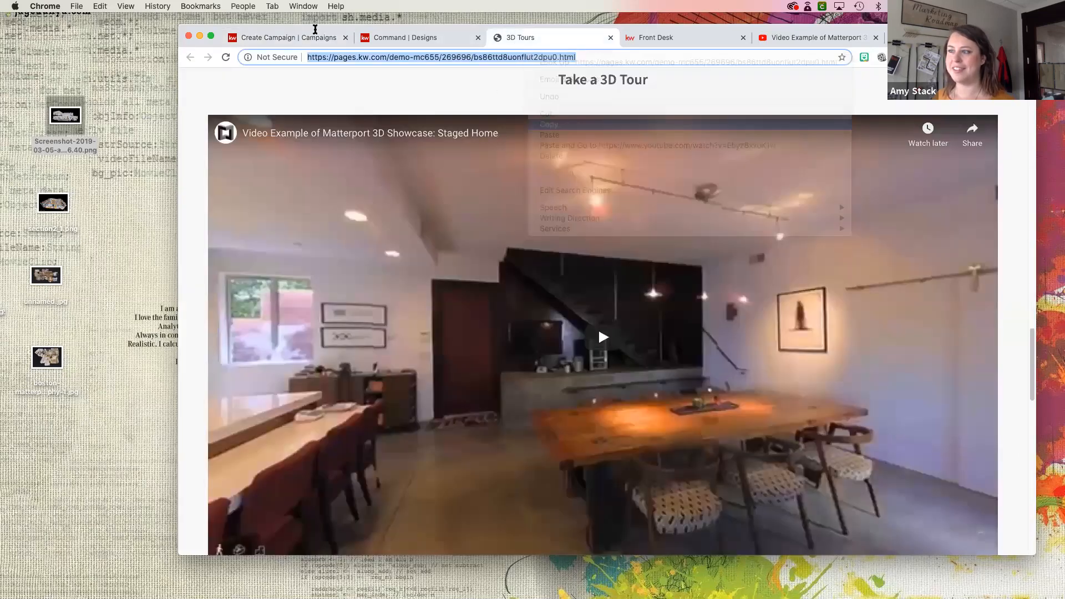
key(super+1)
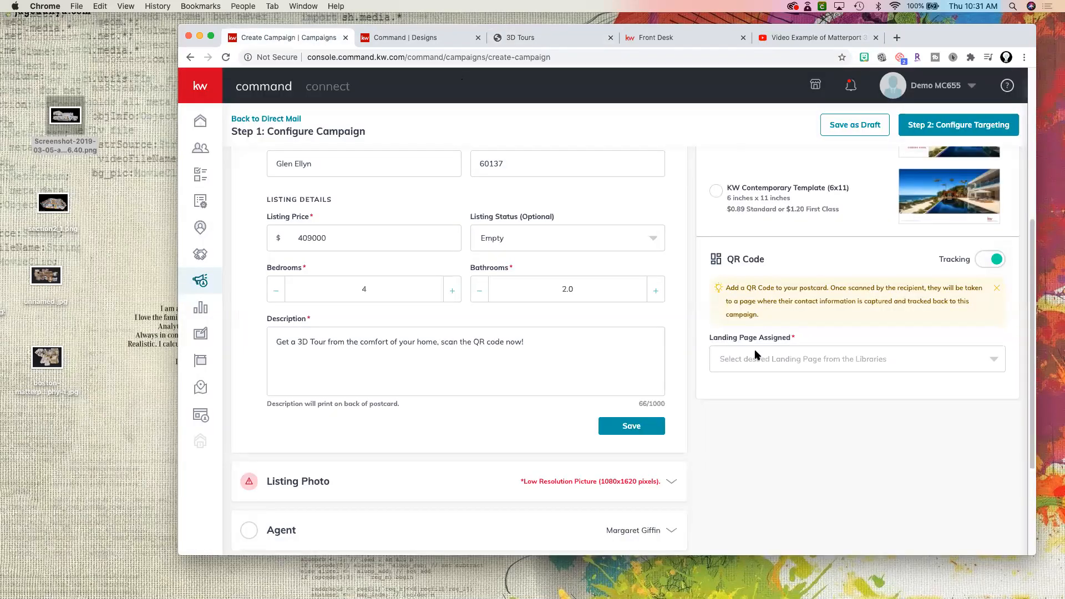
click(754, 358)
right_click(748, 360)
click(961, 365)
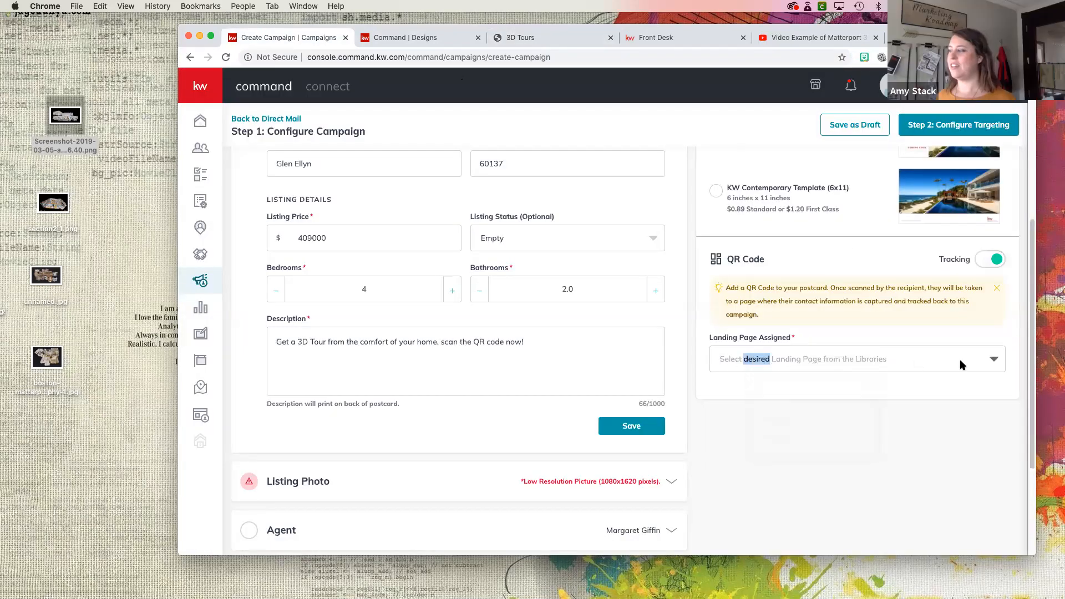
- Assign the 3D Tours landing page to the postcard's QR code
click(994, 362)
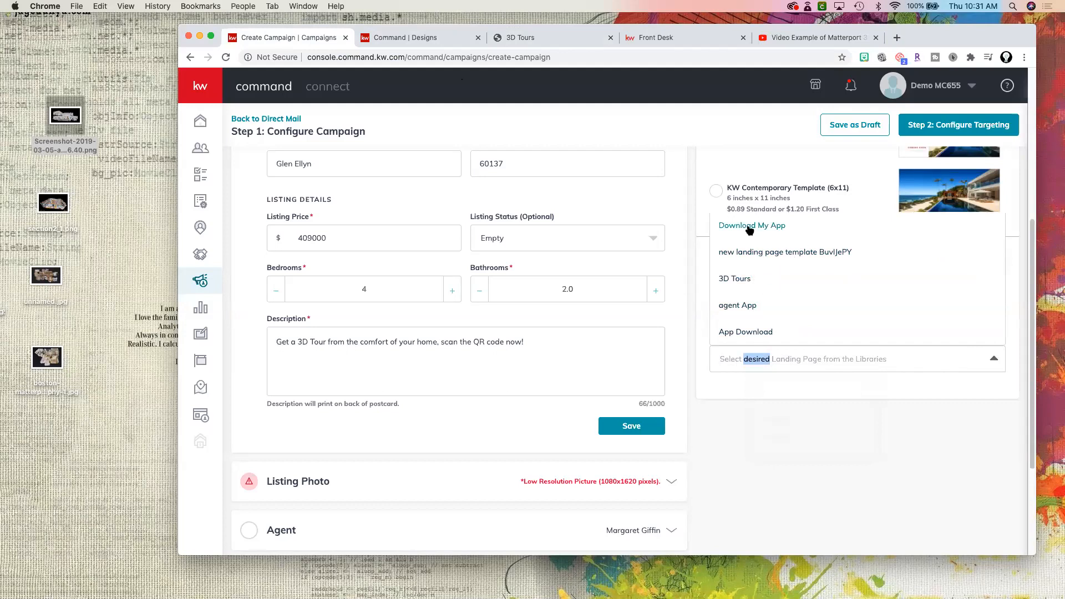
click(734, 281)
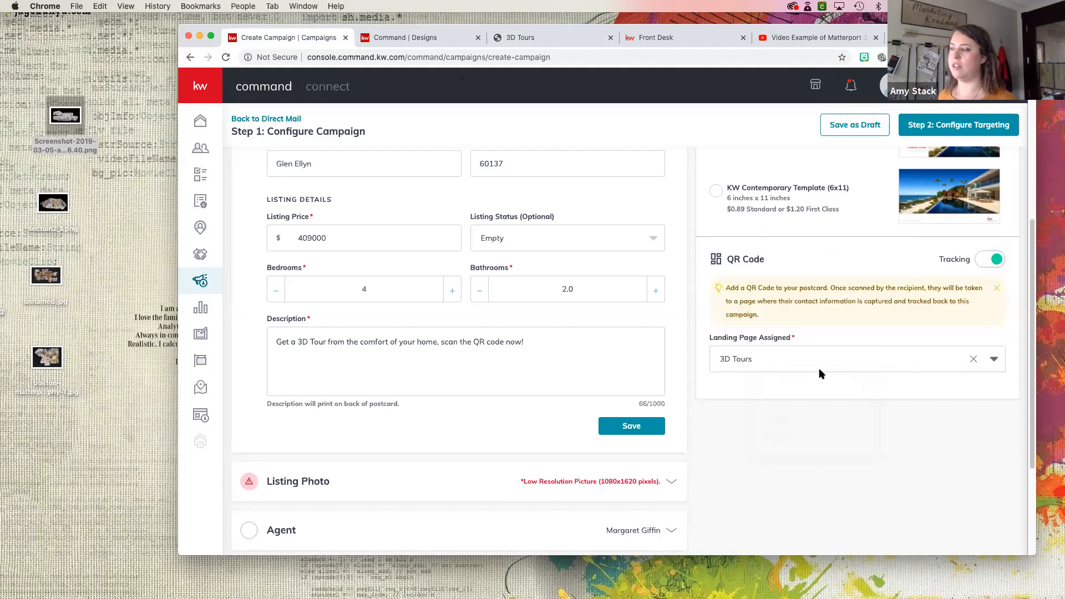
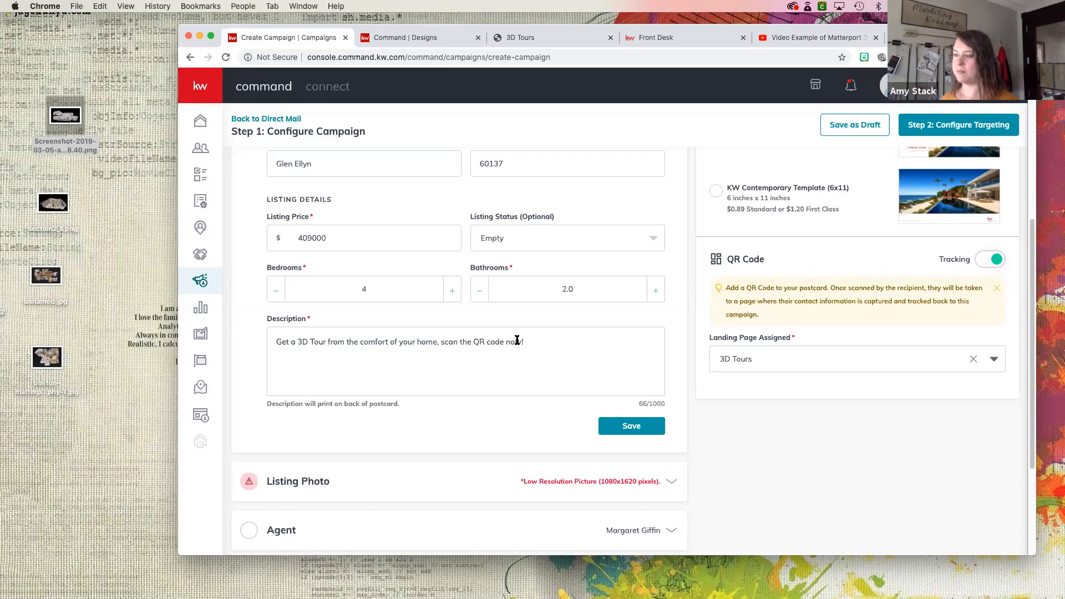
- Extend the listing description so that it reads "Get a 3D Tour from the comfort of your home, scan the QR code with your camera now!"
text(with your cam)
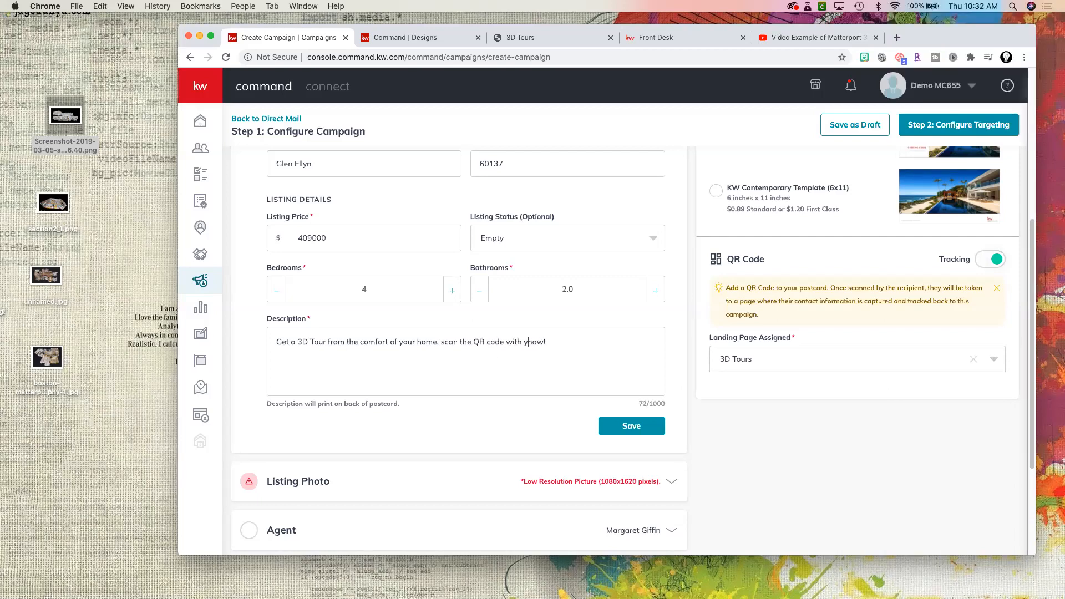
text(era)
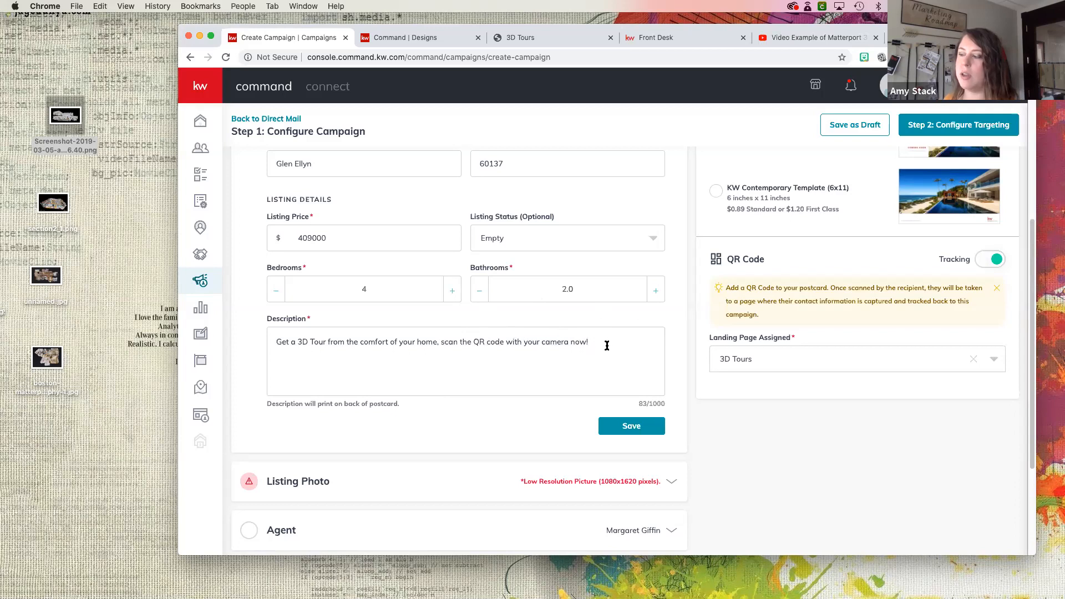
drag(590, 342, 383, 342)
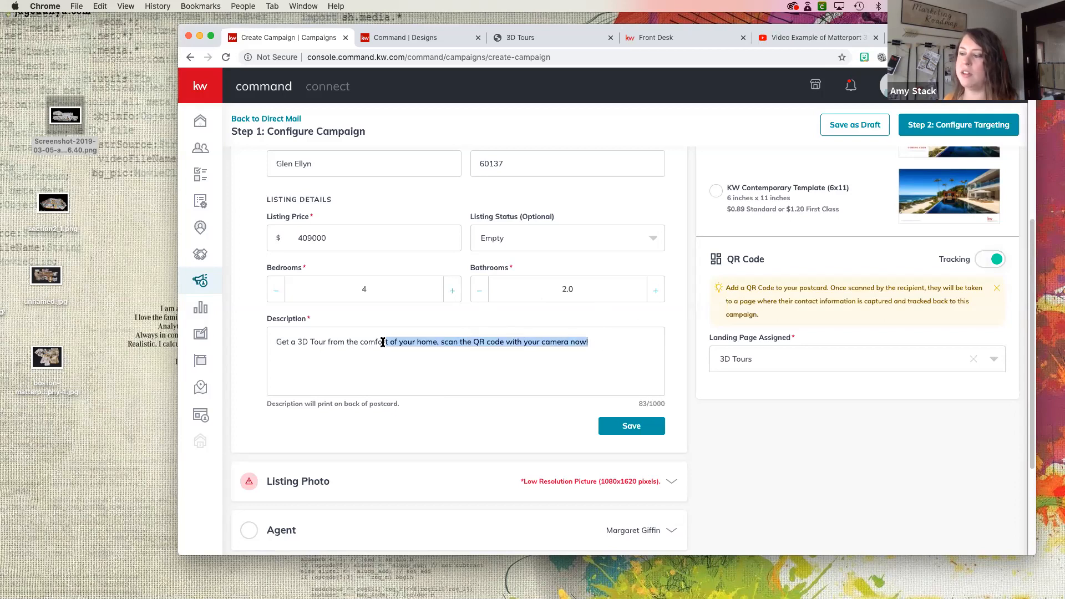
click(396, 373)
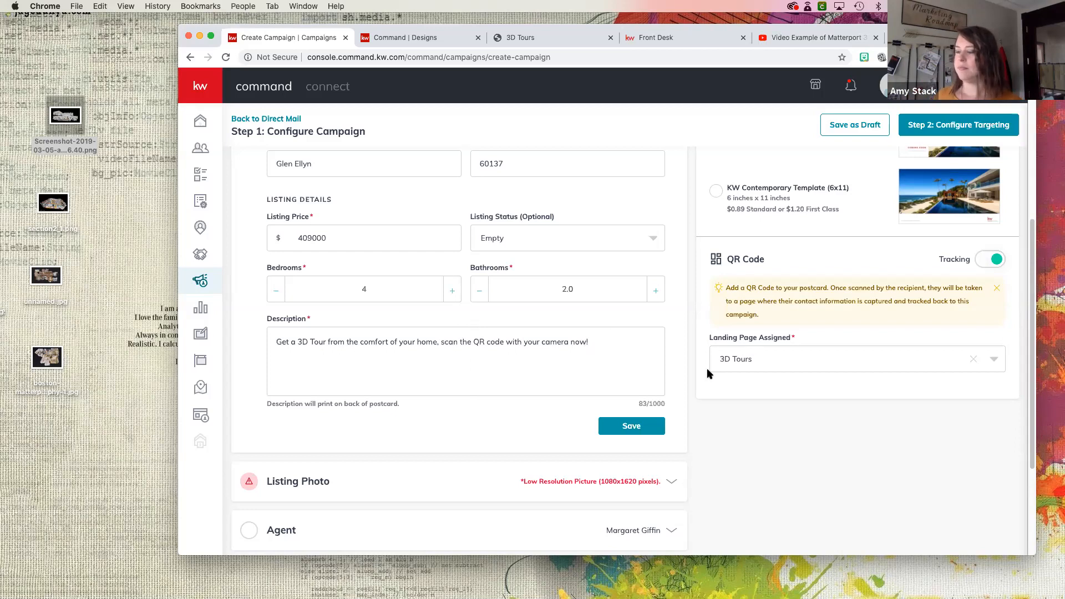
- Preview the KW Modern Template postcard's front and back, and close the preview
scroll(755, 371, down, 5)
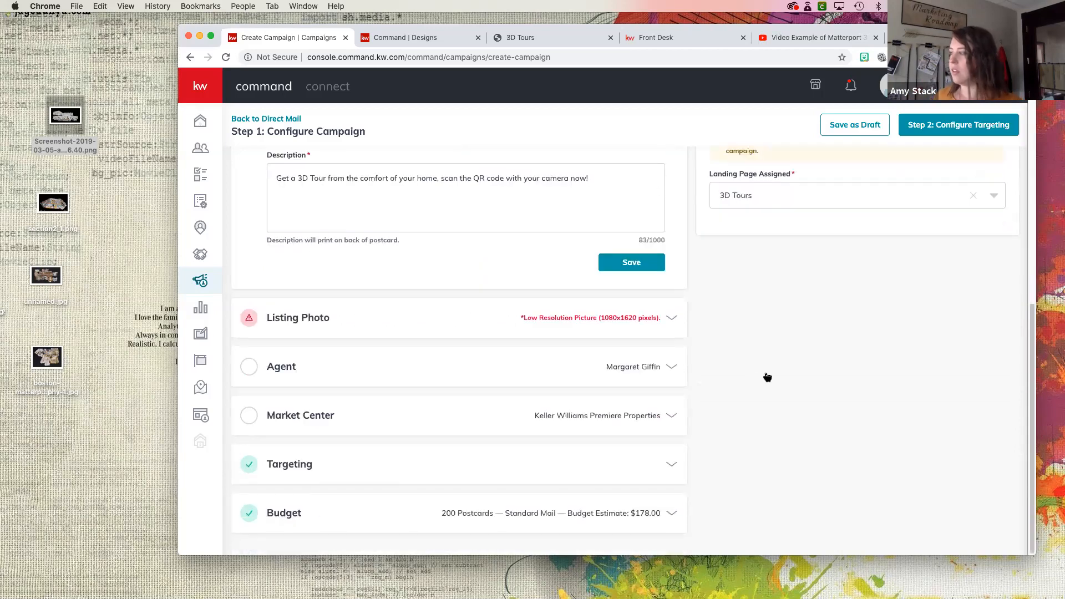
scroll(767, 377, up, 10)
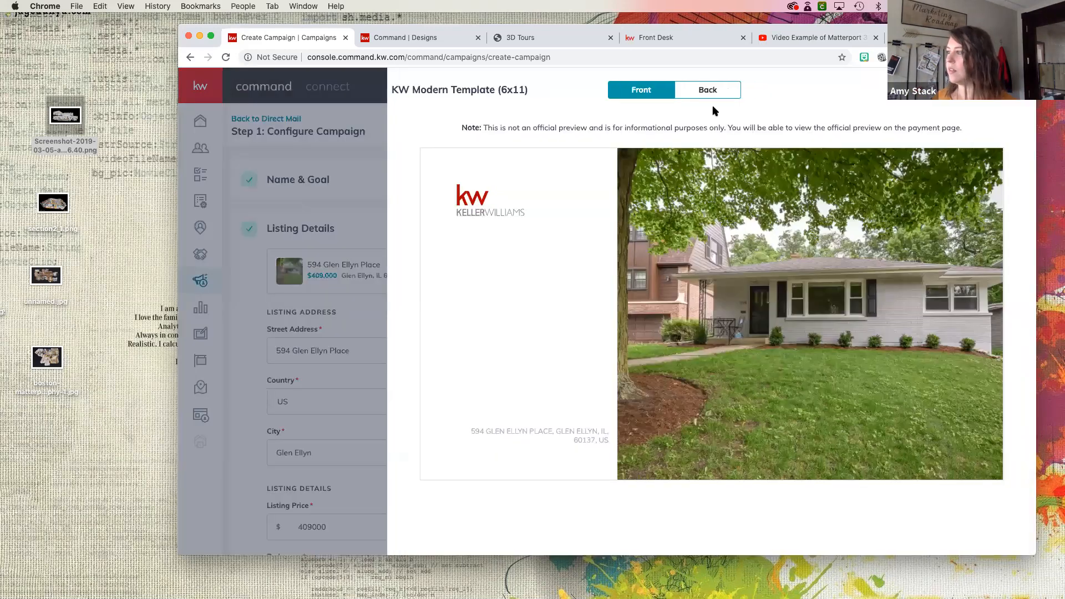
click(710, 90)
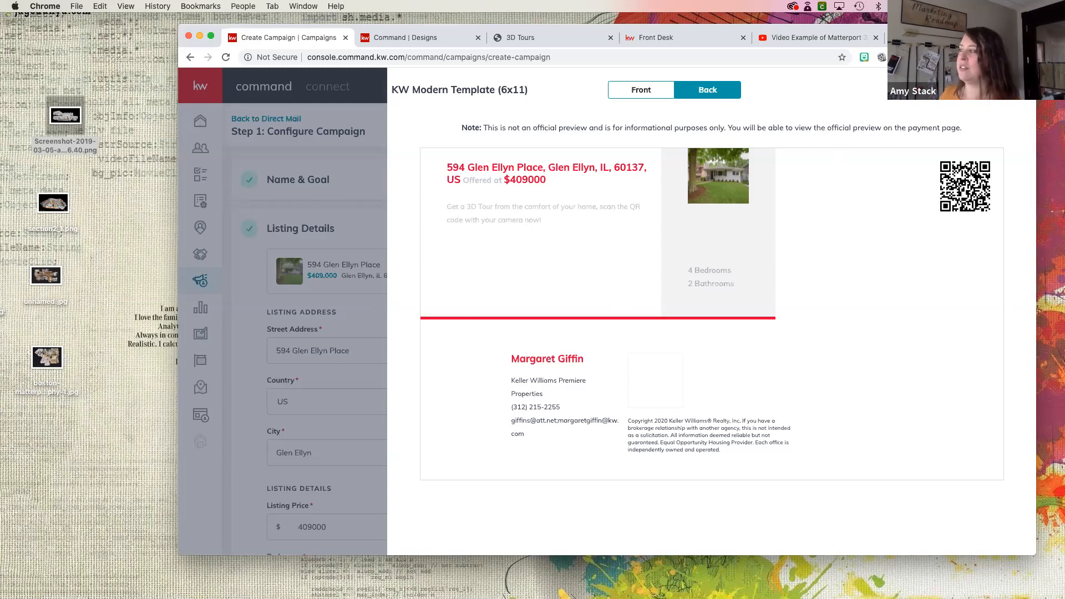
click(355, 346)
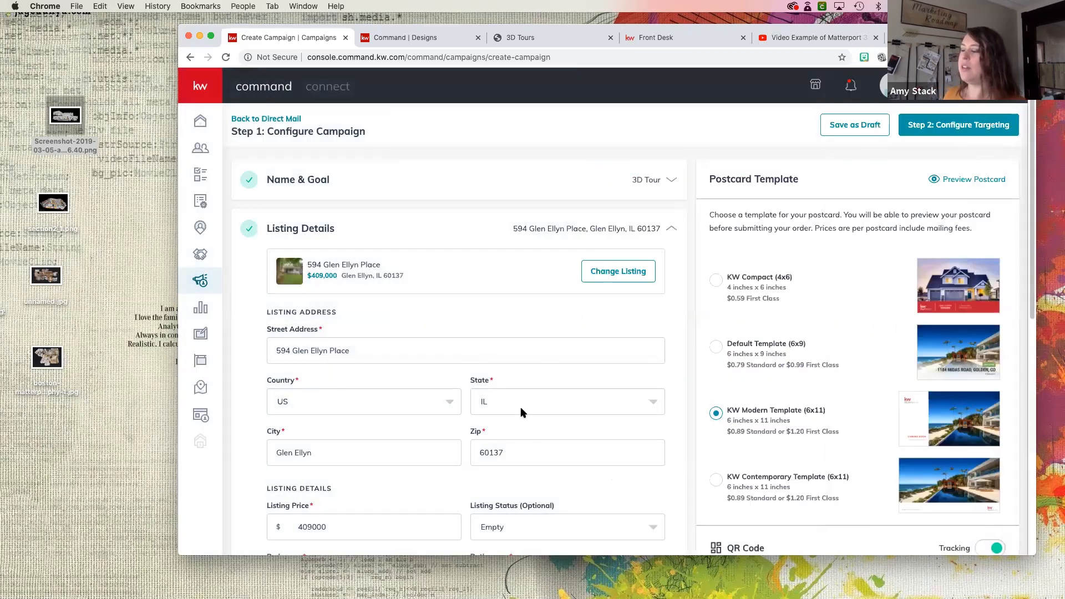
- Save the campaign's targeting as Local Targeting and open the budget settings
scroll(522, 413, down, 10)
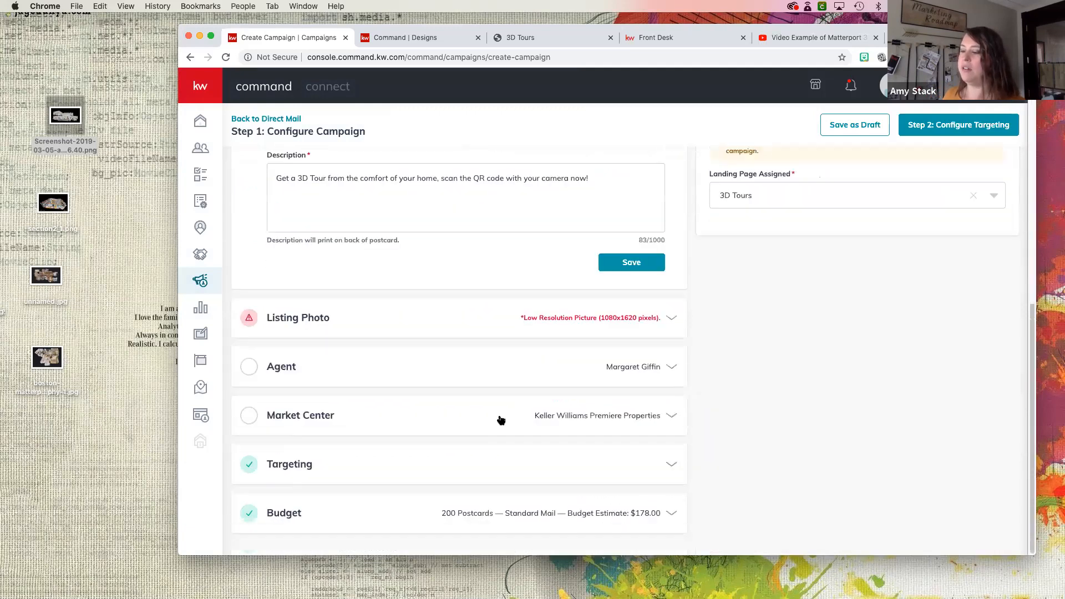
click(340, 462)
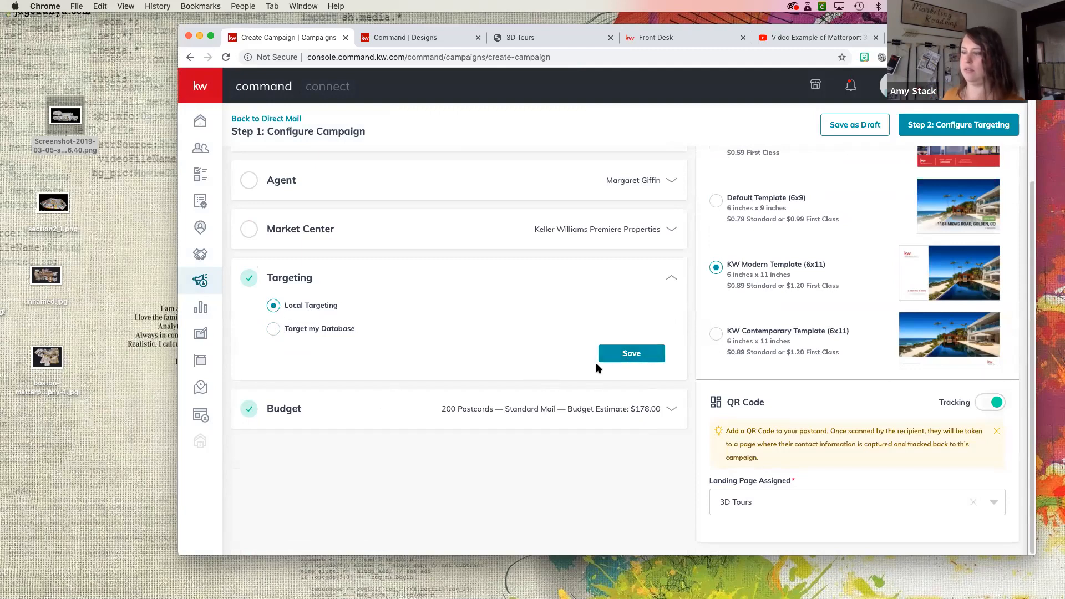
click(616, 354)
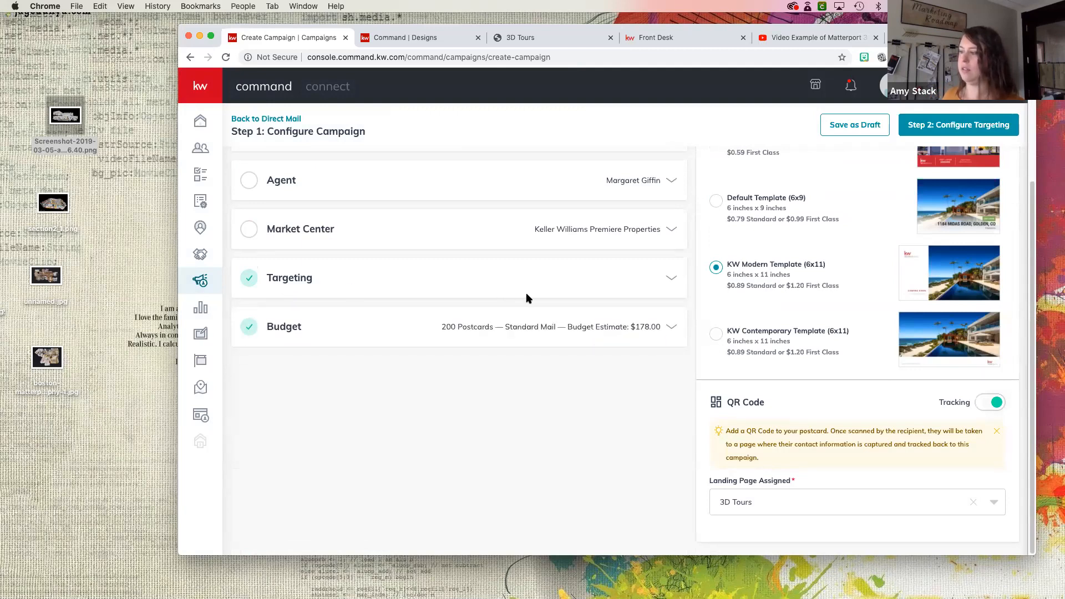
click(668, 280)
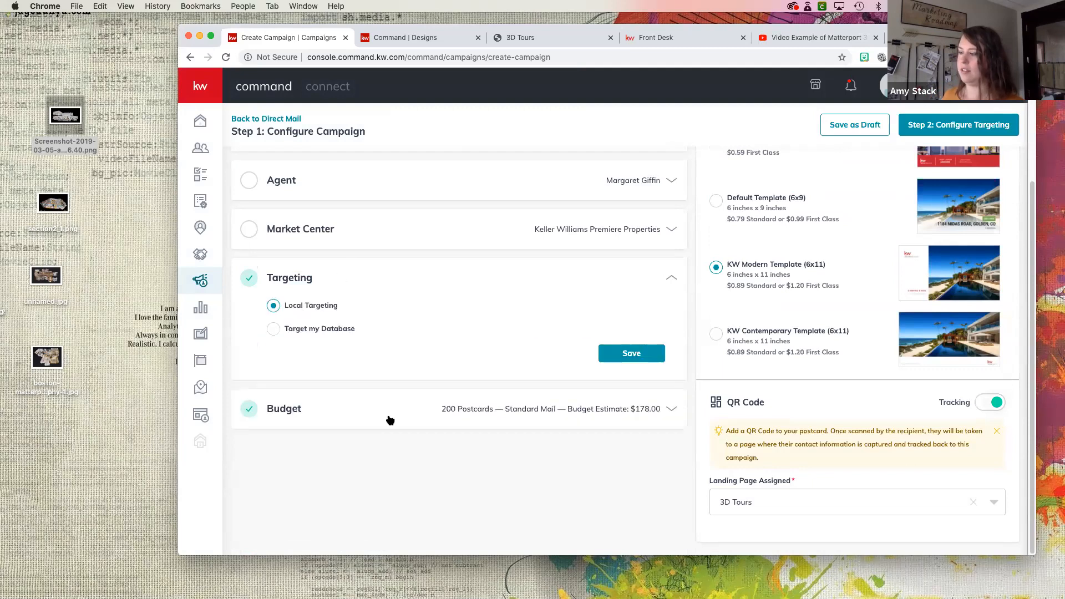
click(531, 399)
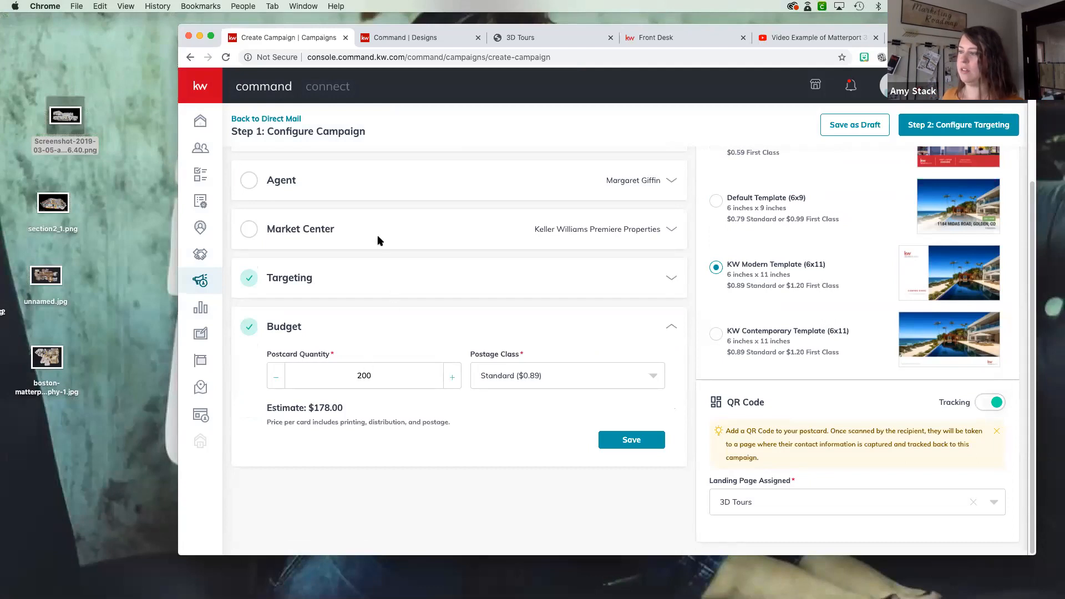
- Switch the campaign's targeting to Target my Database and back to Local Targeting
scroll(403, 244, up, 3)
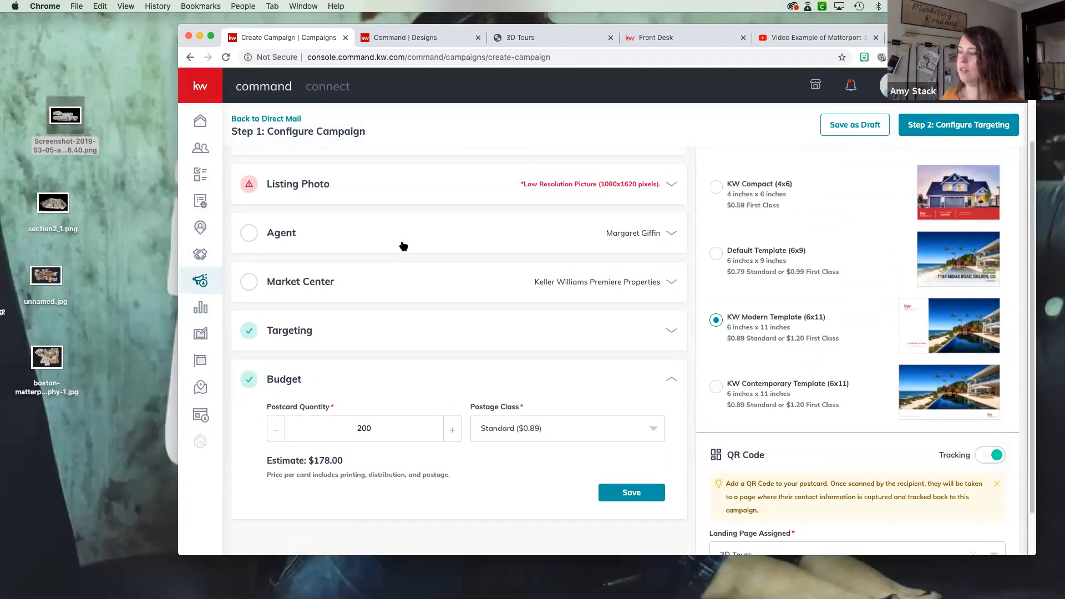
scroll(403, 246, up, 1)
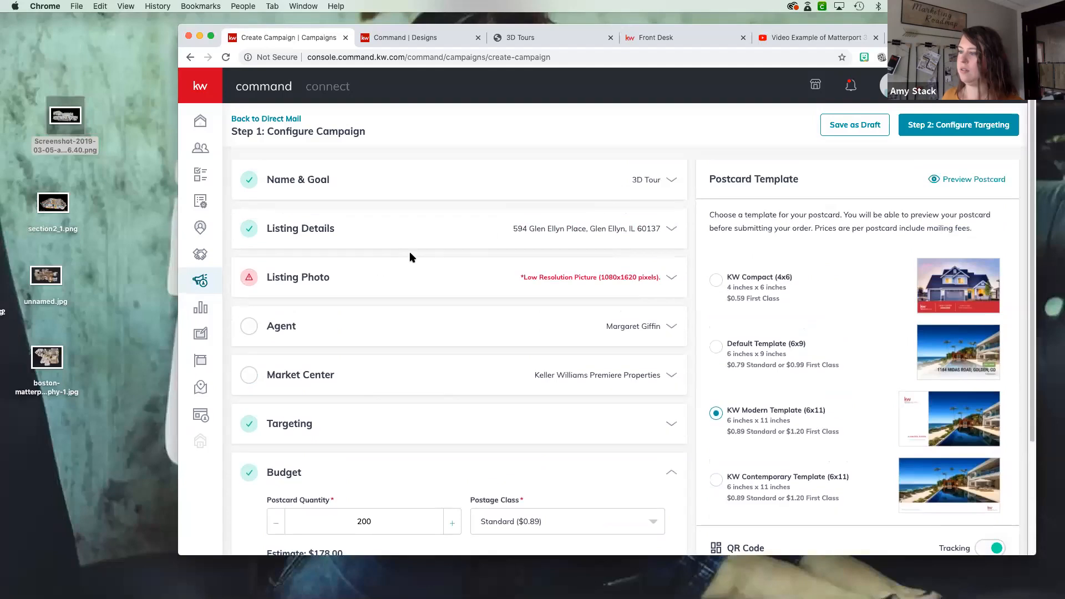
scroll(358, 333, down, 2)
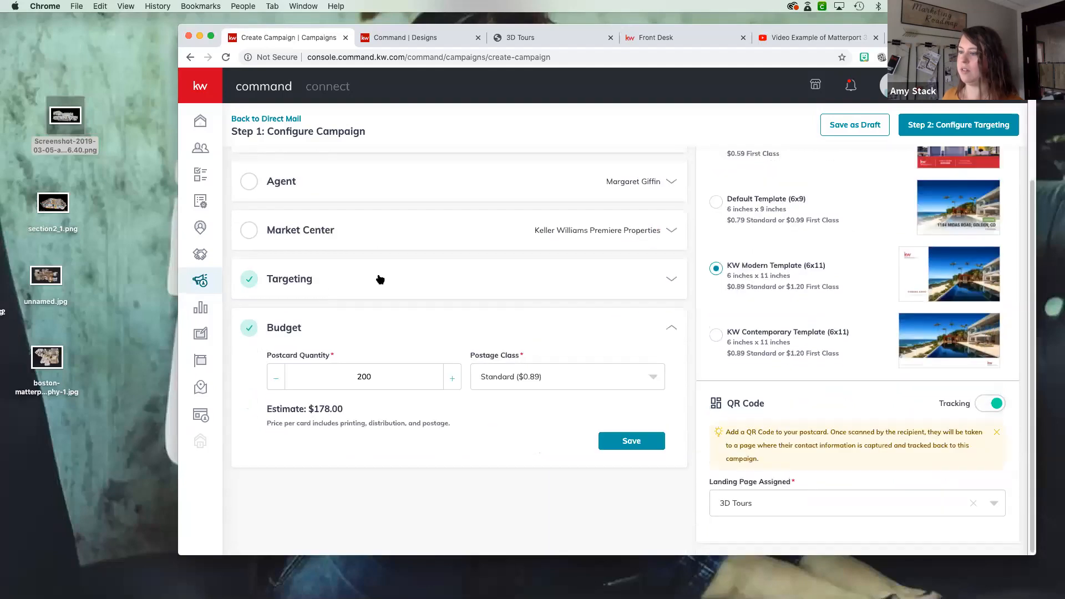
click(380, 280)
click(307, 332)
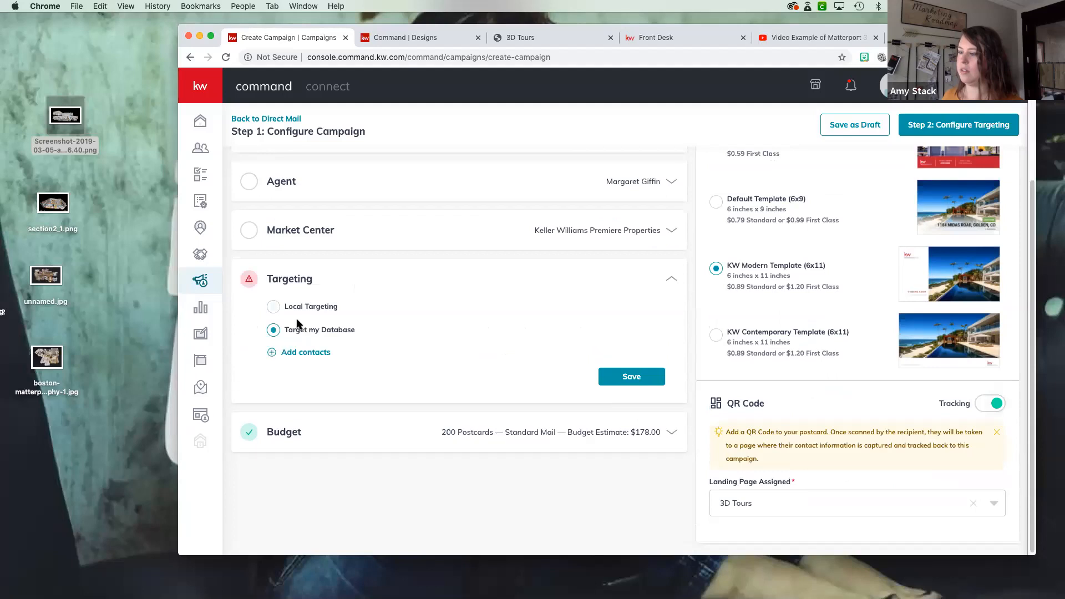
click(280, 308)
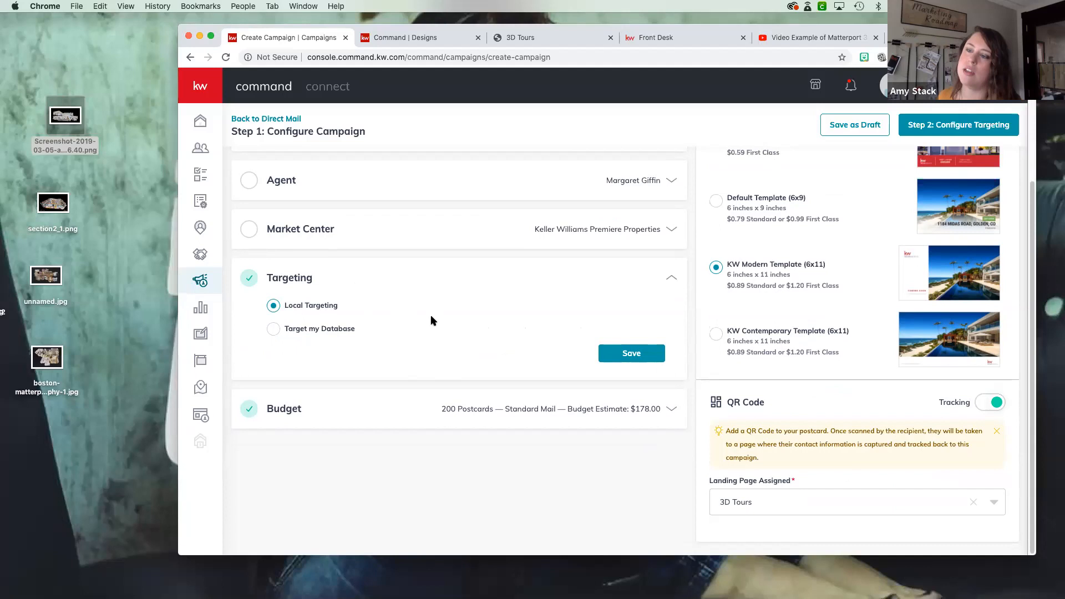
- Look over the Market Center details and try to continue to the targeting configuration
scroll(432, 321, up, 5)
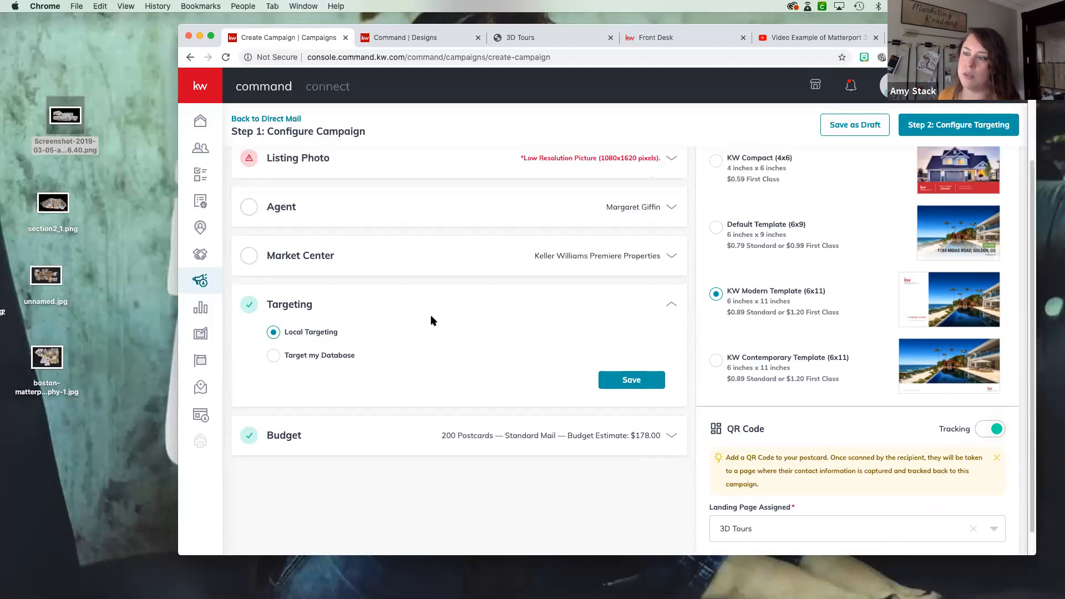
scroll(432, 317, up, 1)
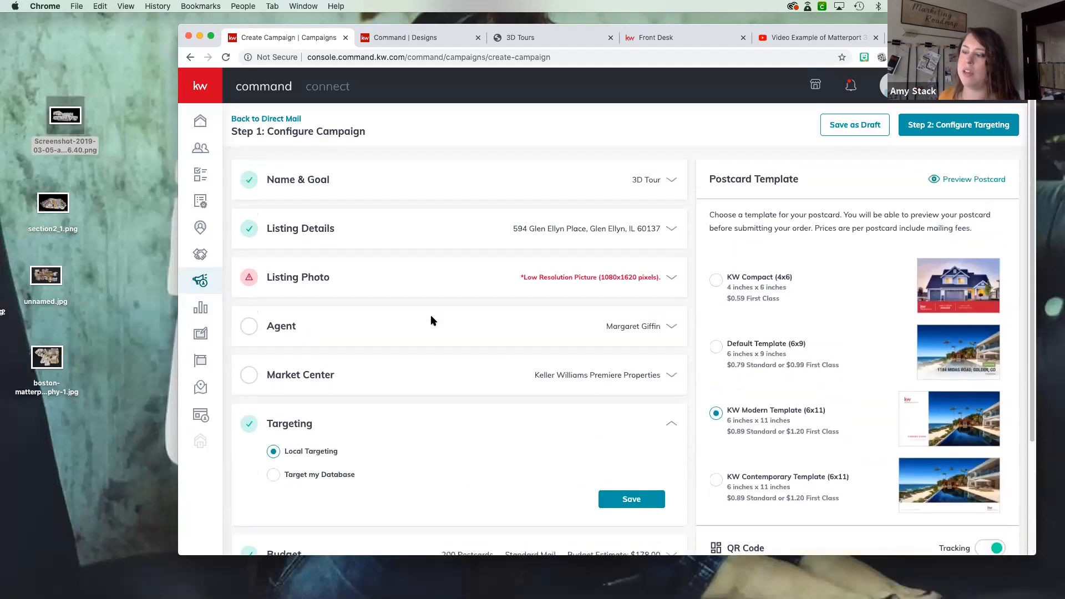
click(390, 379)
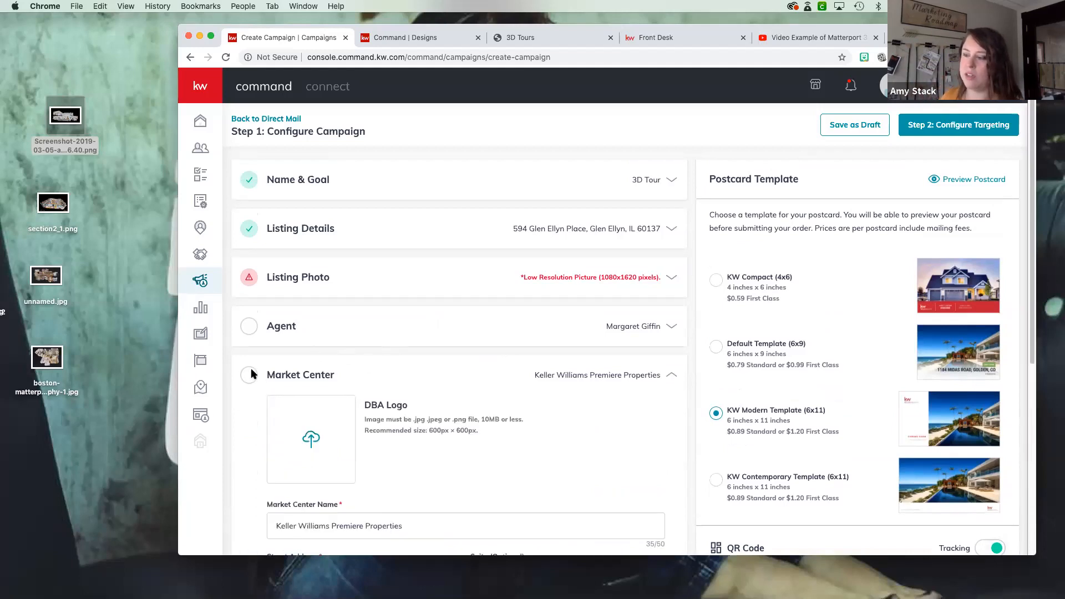
scroll(263, 371, down, 1)
scroll(263, 370, down, 1)
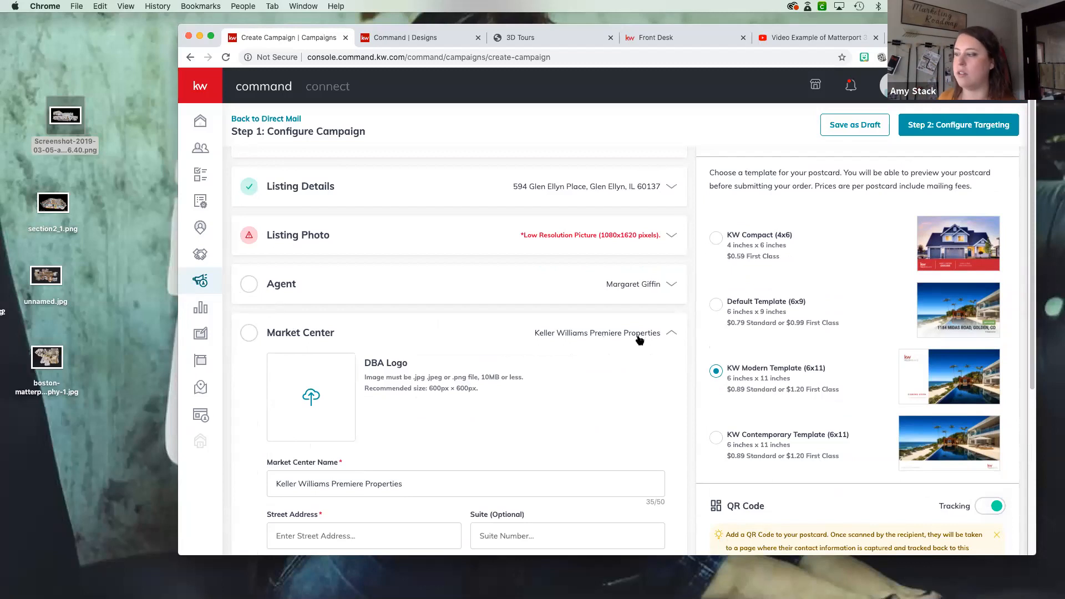
click(676, 334)
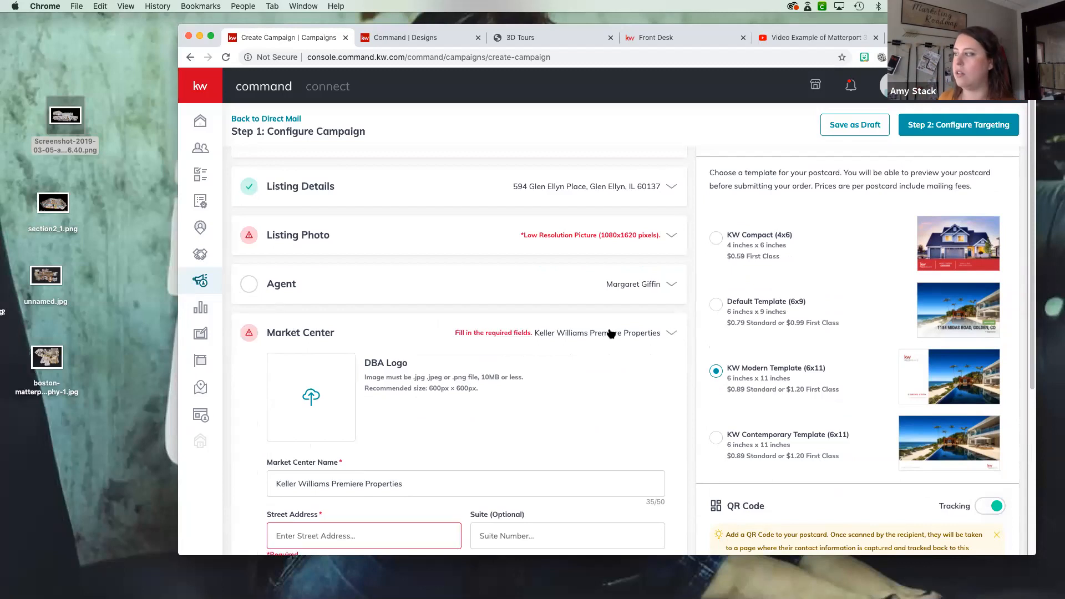
click(943, 131)
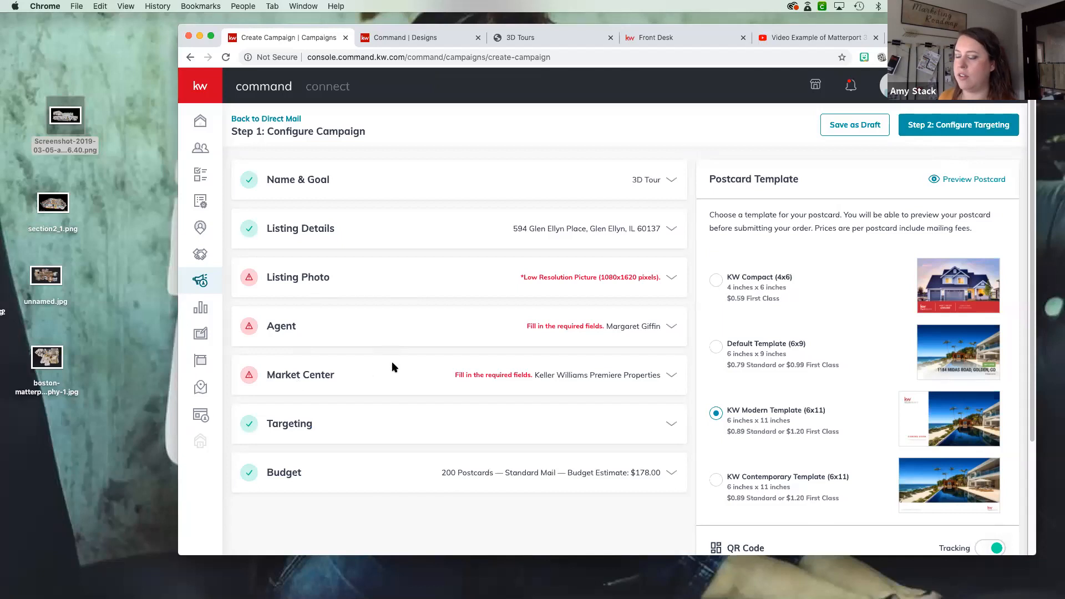
click(945, 125)
- Upload 17.png as the Market Center's DBA logo
click(334, 384)
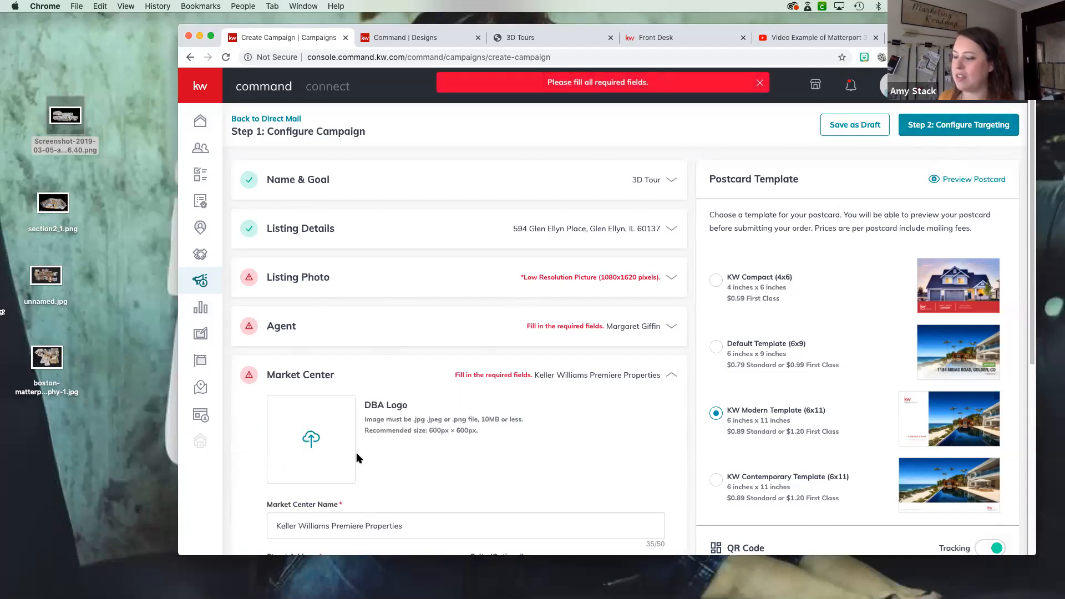
click(311, 439)
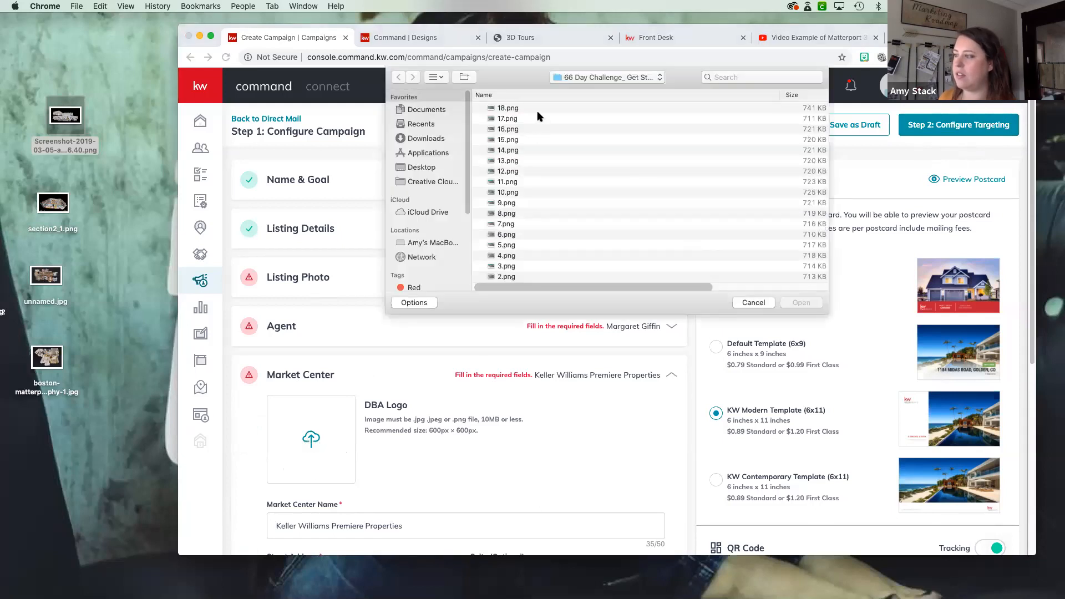
click(538, 117)
click(801, 302)
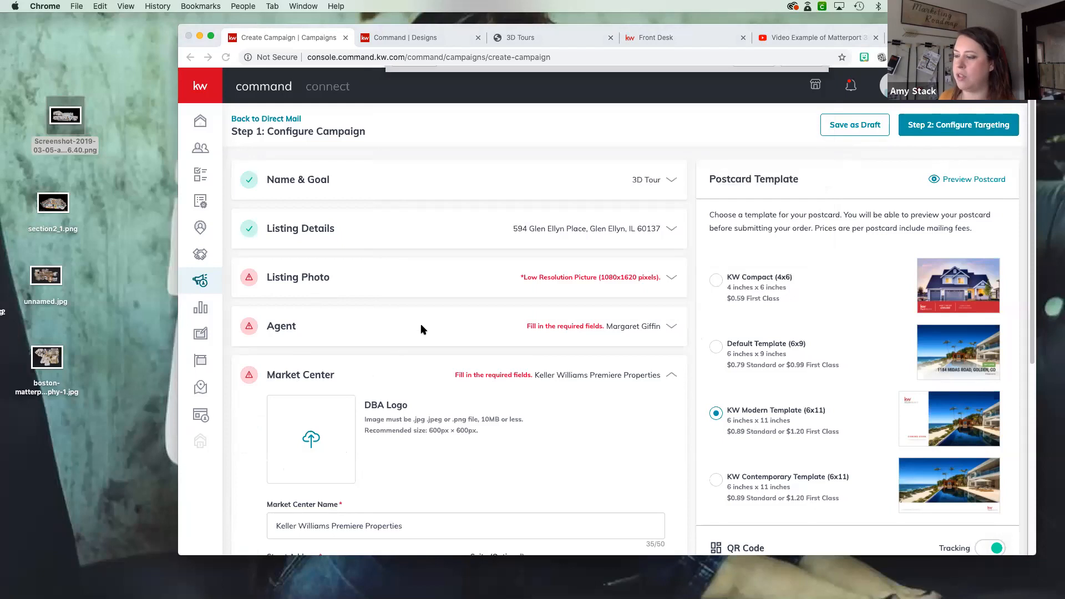
- Upload 7.png as the agent photo and try to save the agent details
click(373, 331)
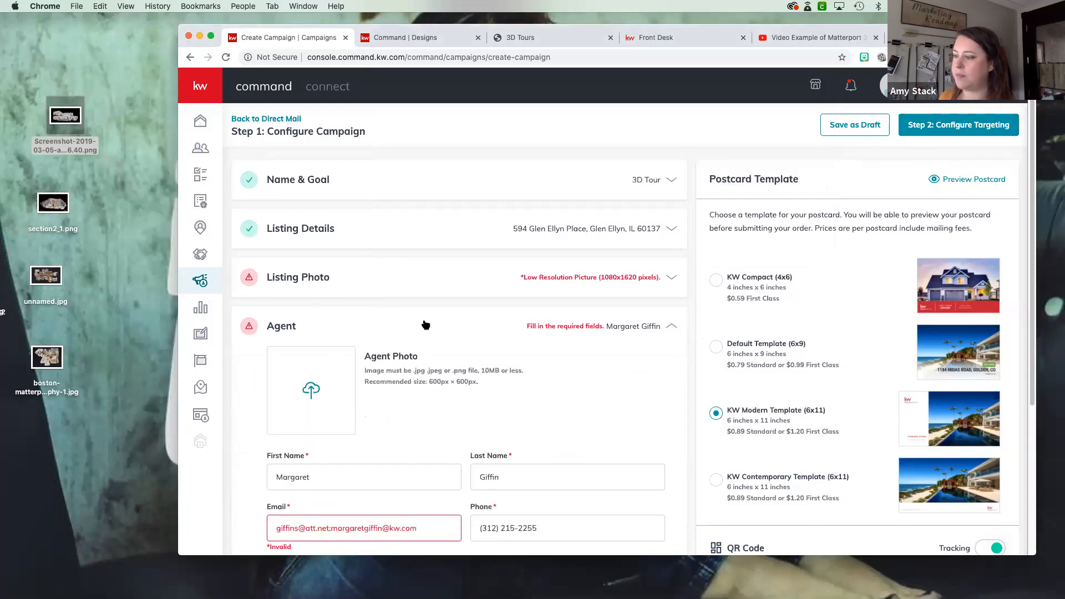
click(312, 389)
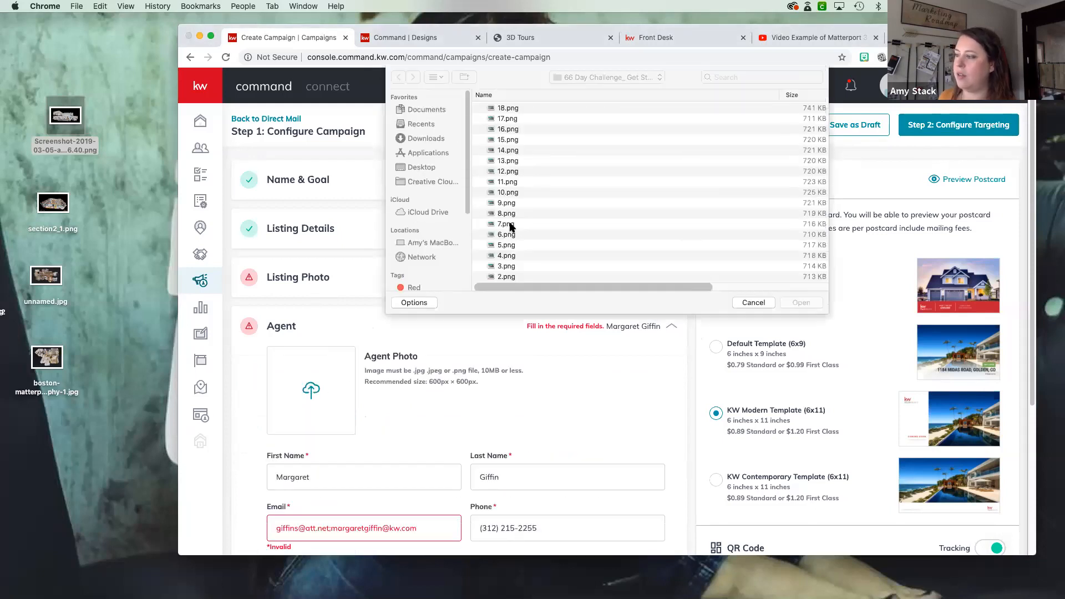
click(509, 226)
click(801, 302)
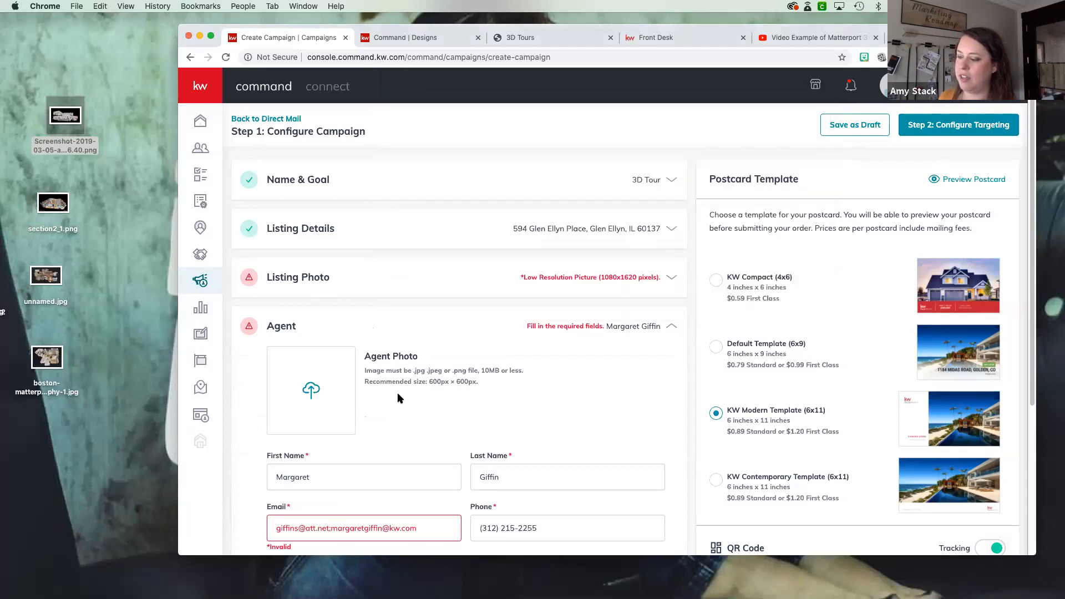
scroll(422, 391, down, 2)
scroll(421, 389, down, 3)
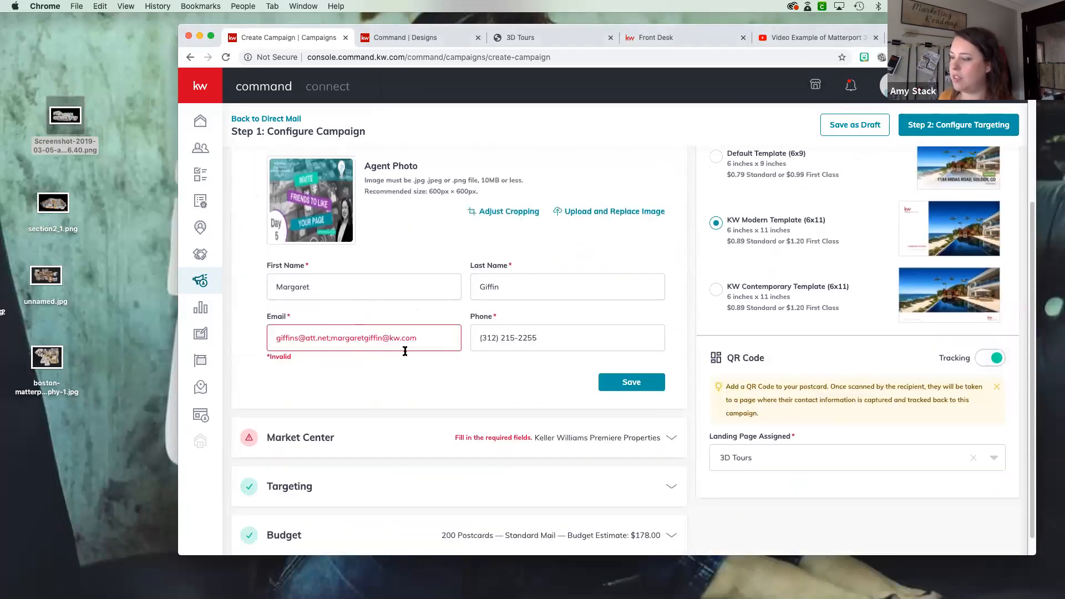
click(628, 384)
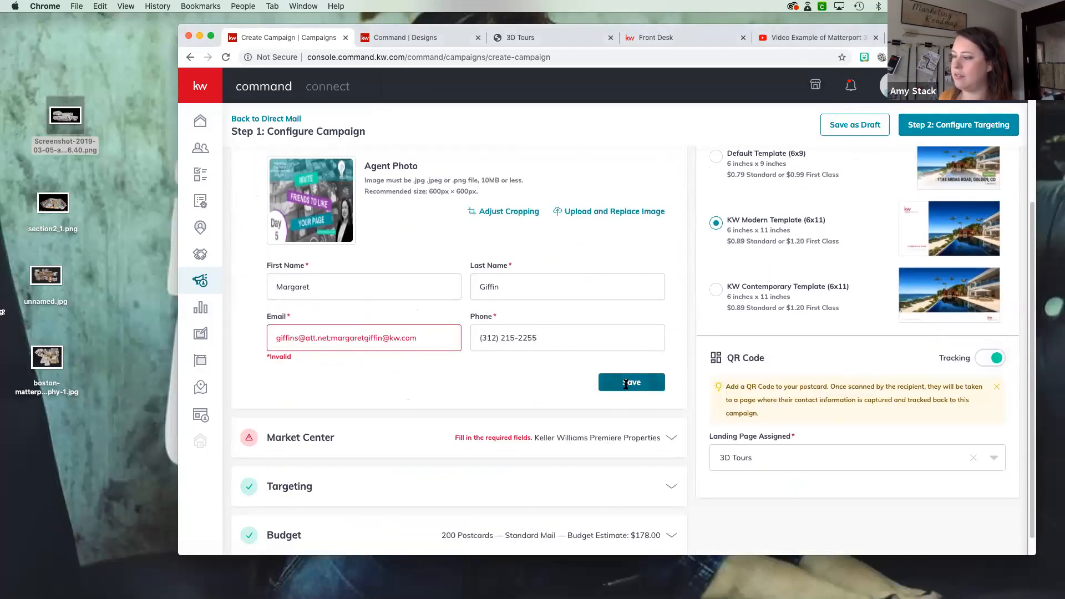
- Delete the first of the two addresses in the agent's email field, keeping only the kw.com address
scroll(348, 494, up, 4)
click(339, 514)
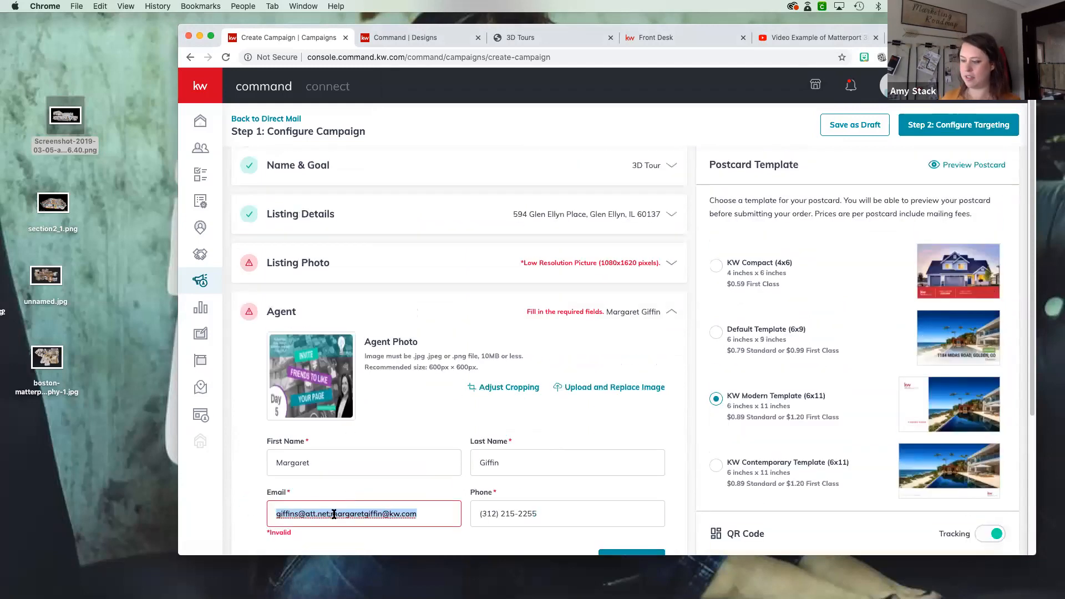
key(BackSpace)
key(BackSpace)
key(BackSpace)
key(BackSpace)
key(BackSpace)
key(BackSpace)
key(BackSpace)
key(BackSpace)
key(BackSpace)
key(BackSpace)
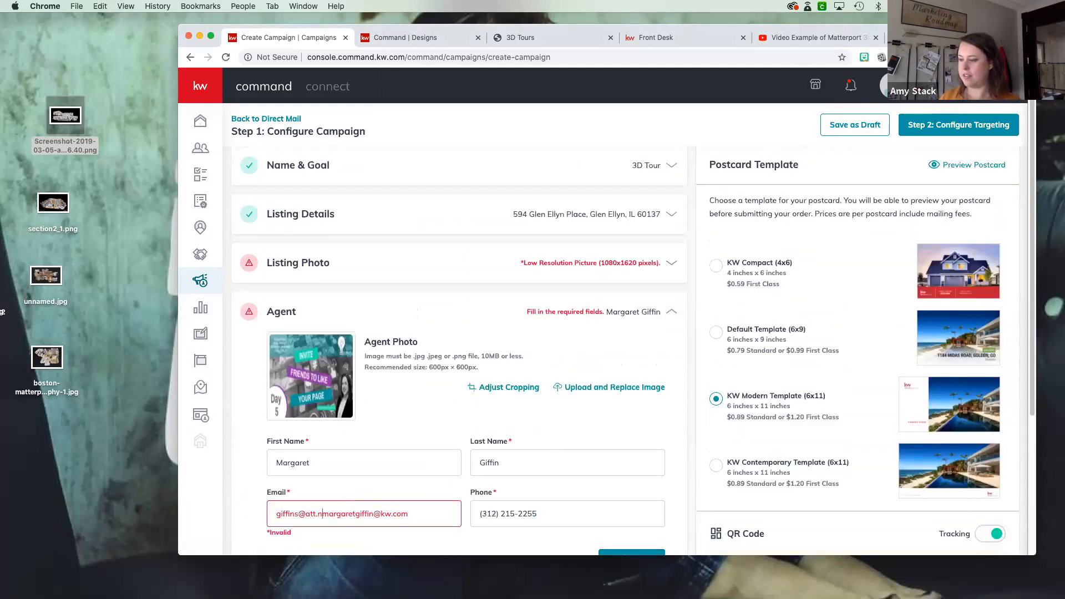
key(BackSpace)
key(BackSpace)
key(BackSpace)
key(BackSpace)
key(BackSpace)
key(BackSpace)
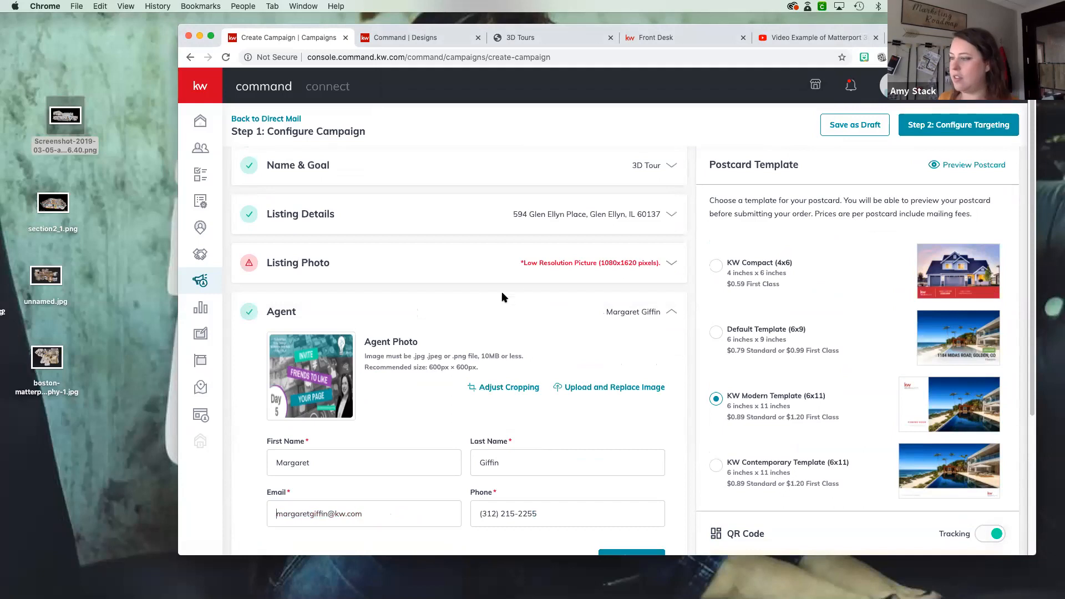
- Replace the listing photo with the Day 11 "Add Collaborators to Your Page" image
click(529, 264)
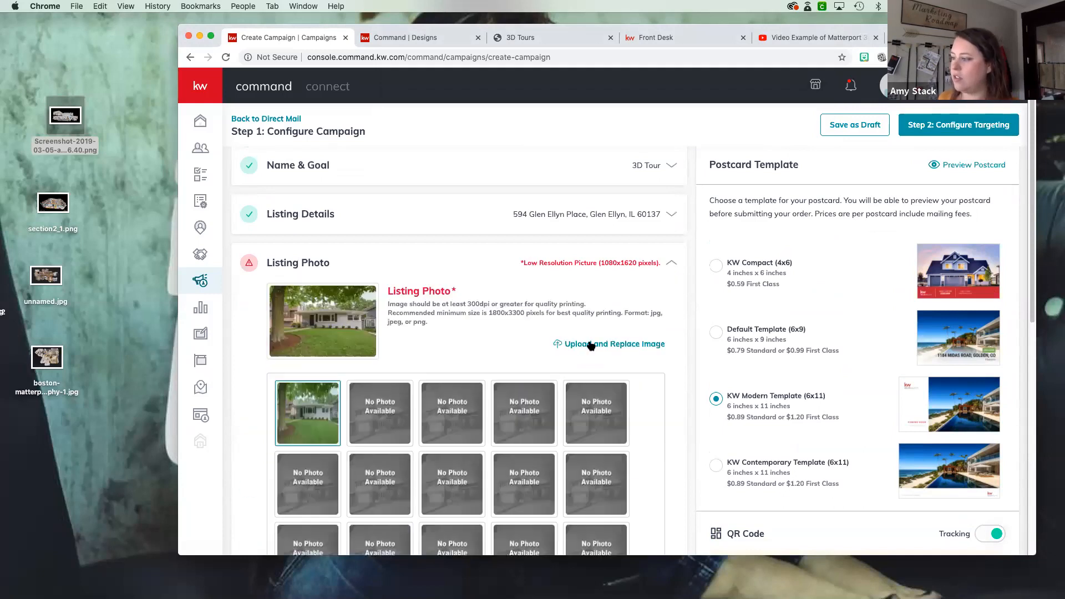
click(594, 345)
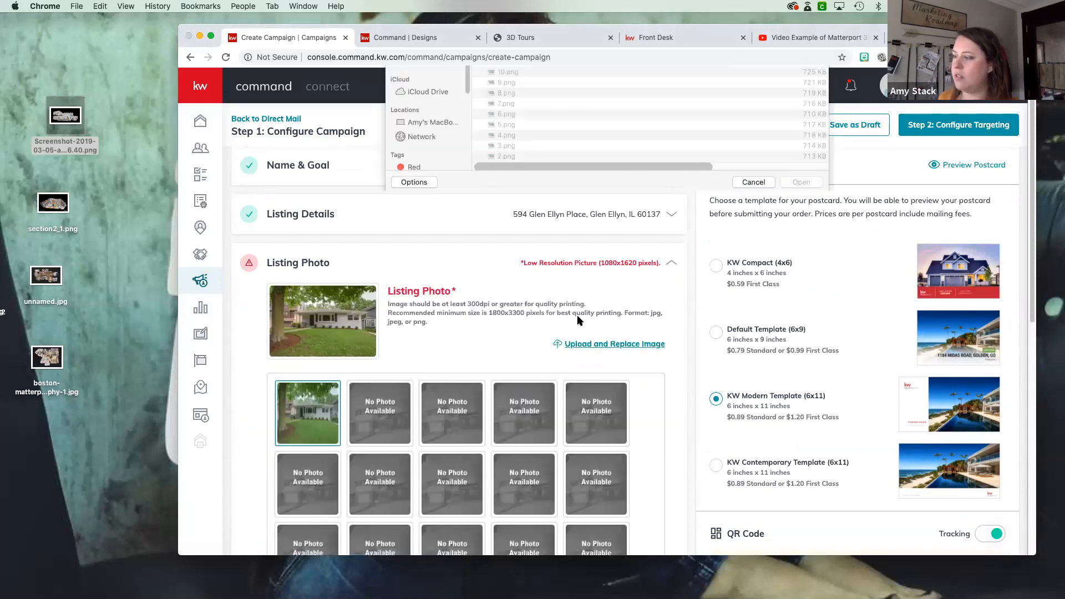
click(801, 303)
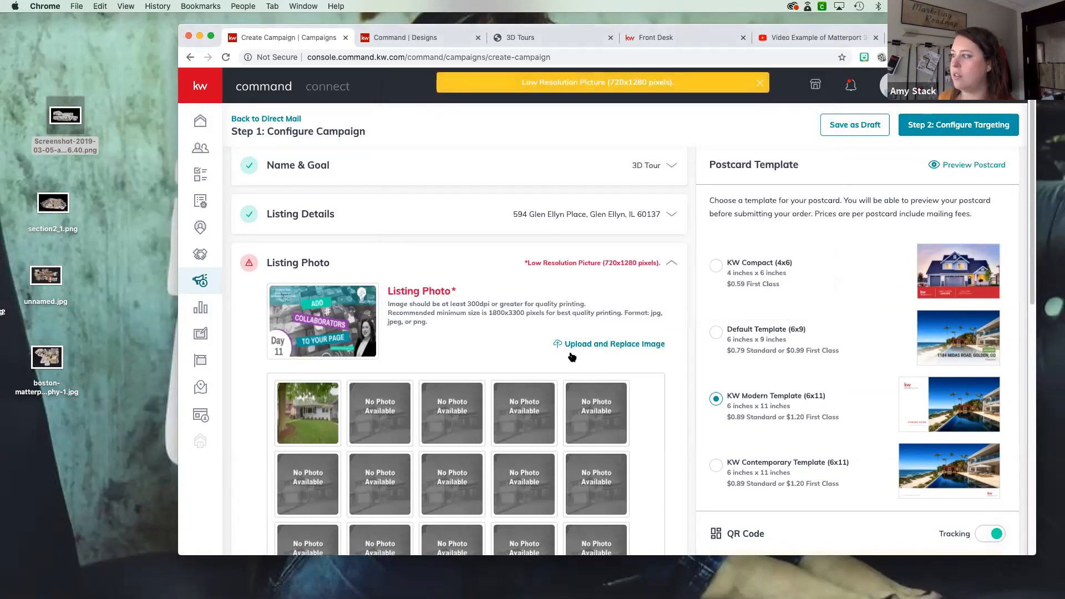
scroll(578, 350, down, 5)
scroll(573, 351, down, 5)
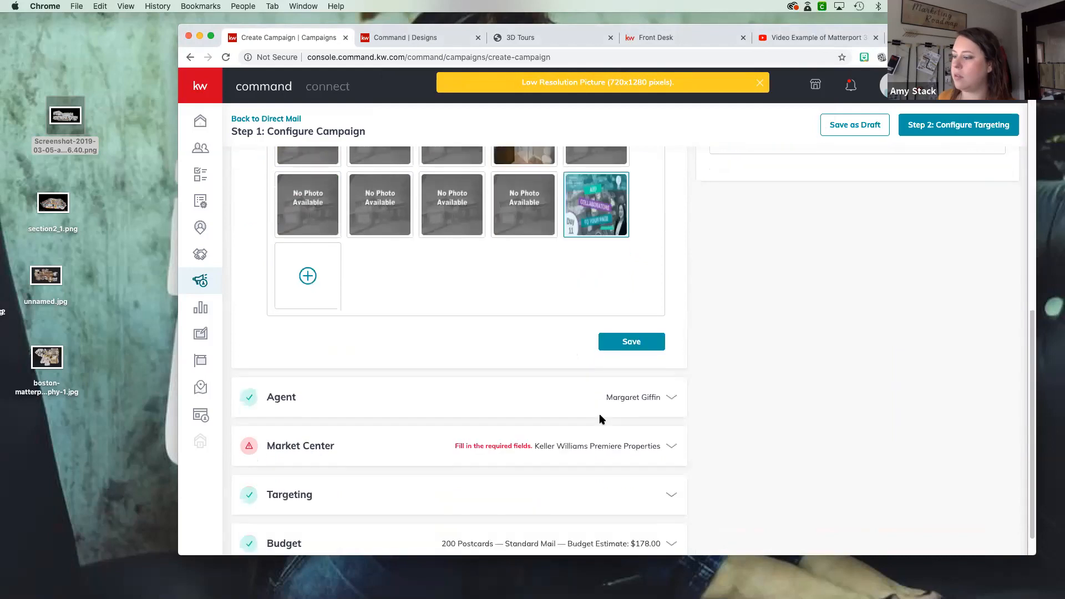
- Enter the office's street address in the Market Center details and clear the suite field
click(509, 413)
scroll(388, 340, down, 5)
click(388, 267)
click(346, 300)
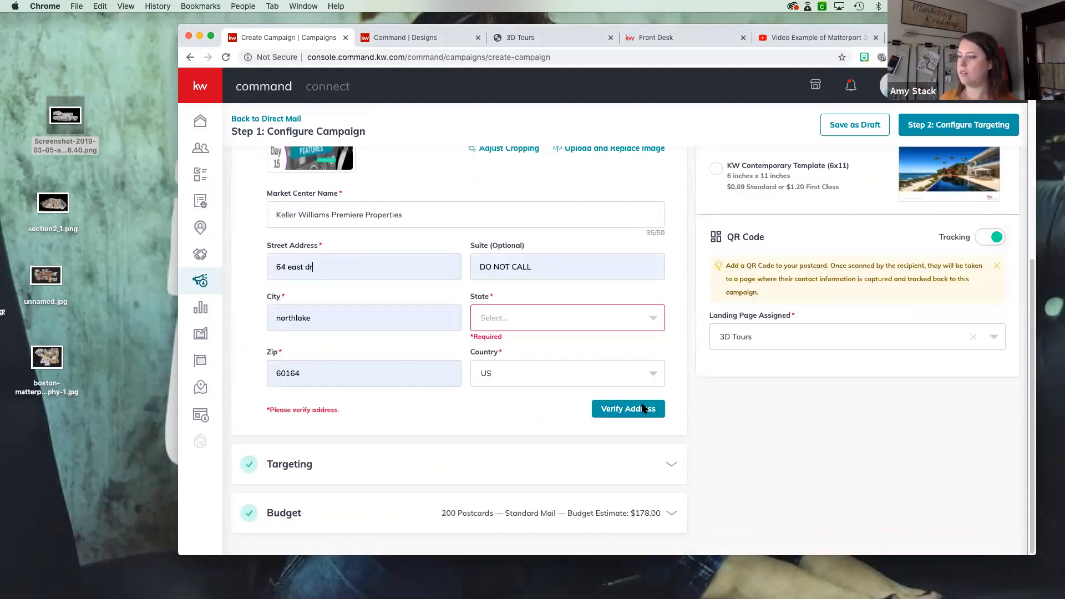
click(360, 273)
triple_click(360, 266)
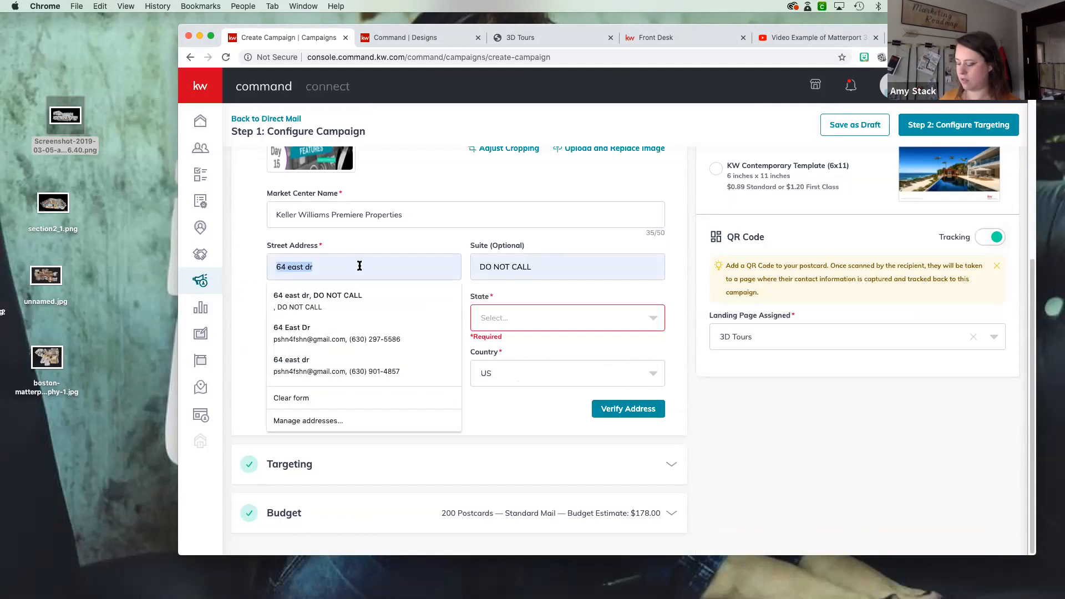
text(4)
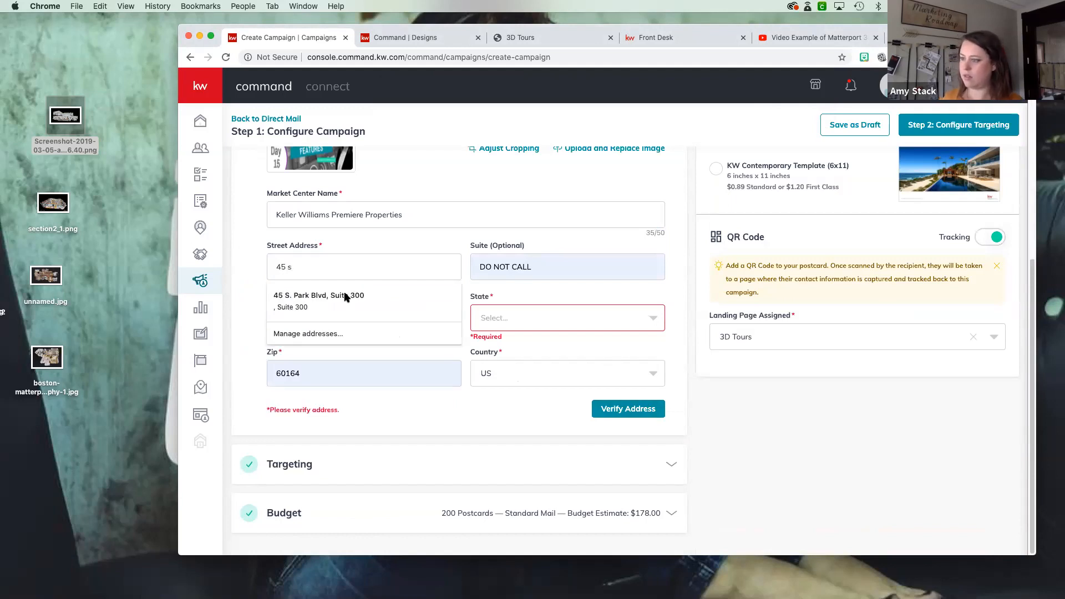
text(5 s)
click(345, 298)
triple_click(506, 269)
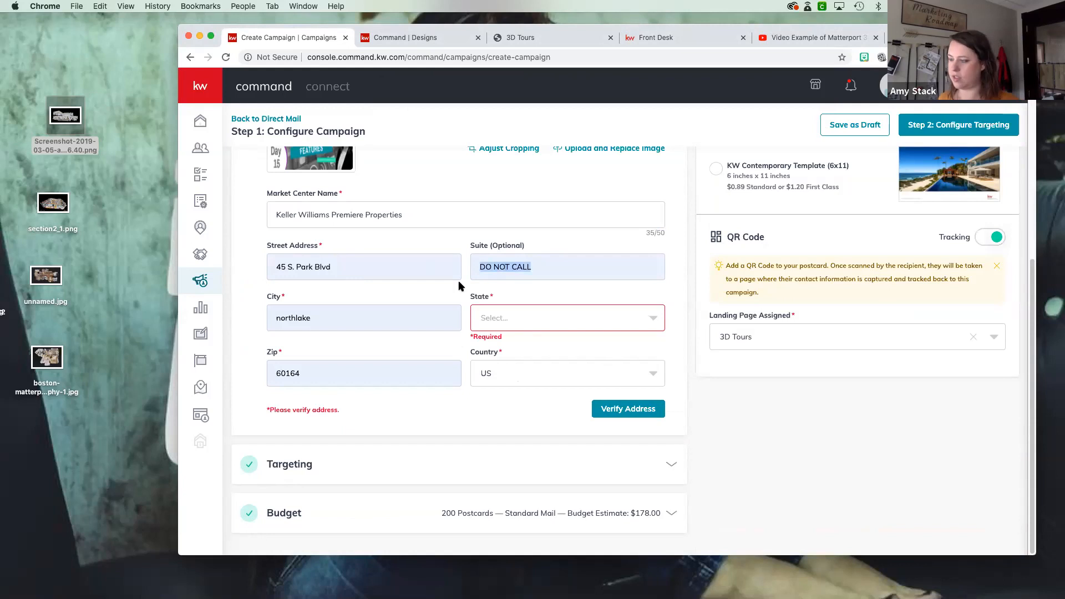
key(BackSpace)
- Set the Market Center's city to Glen Ellyn and state to IL, enter its ZIP code, and verify the address
double_click(387, 322)
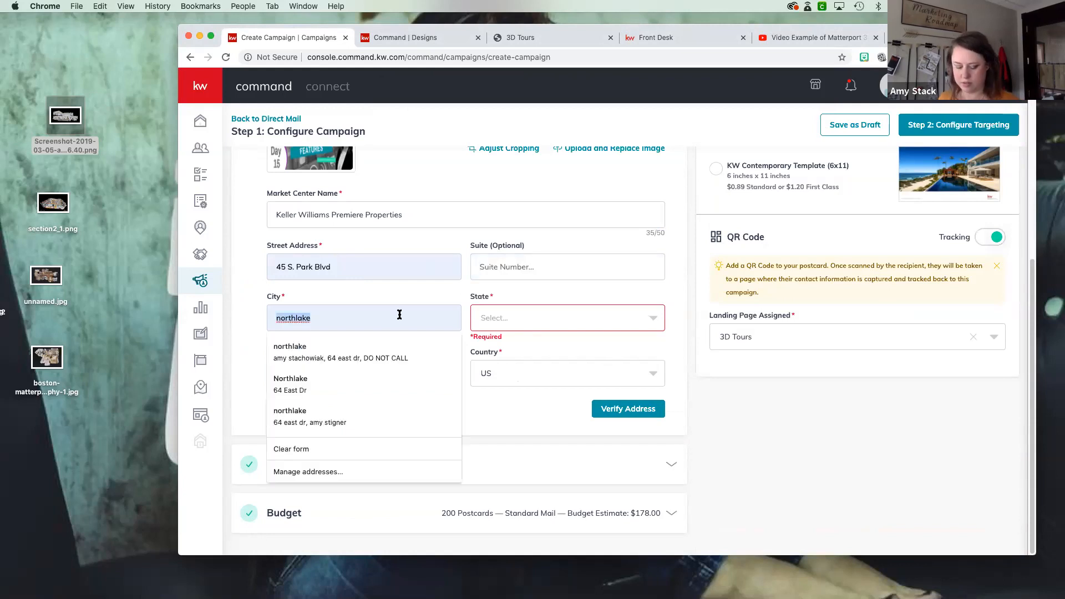
text(glen ellyn)
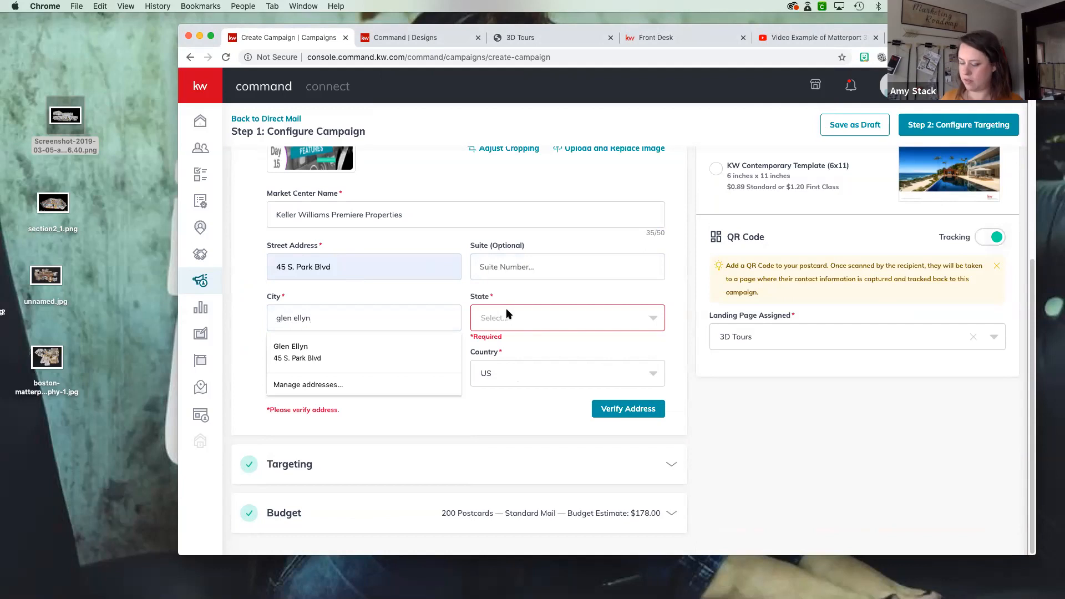
click(507, 315)
text(il)
key(Return)
double_click(413, 365)
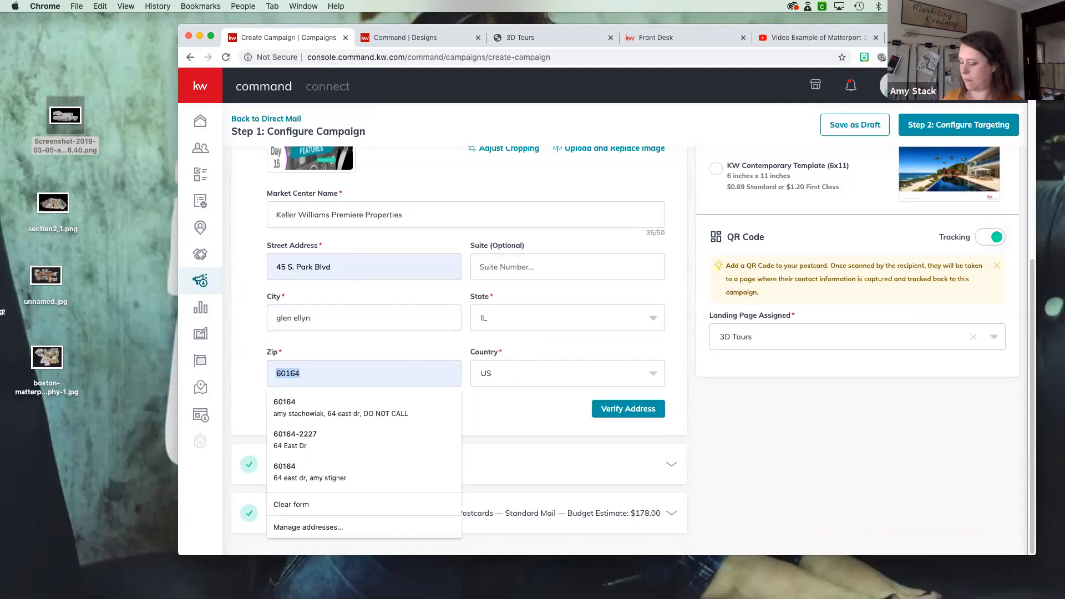
text(60137)
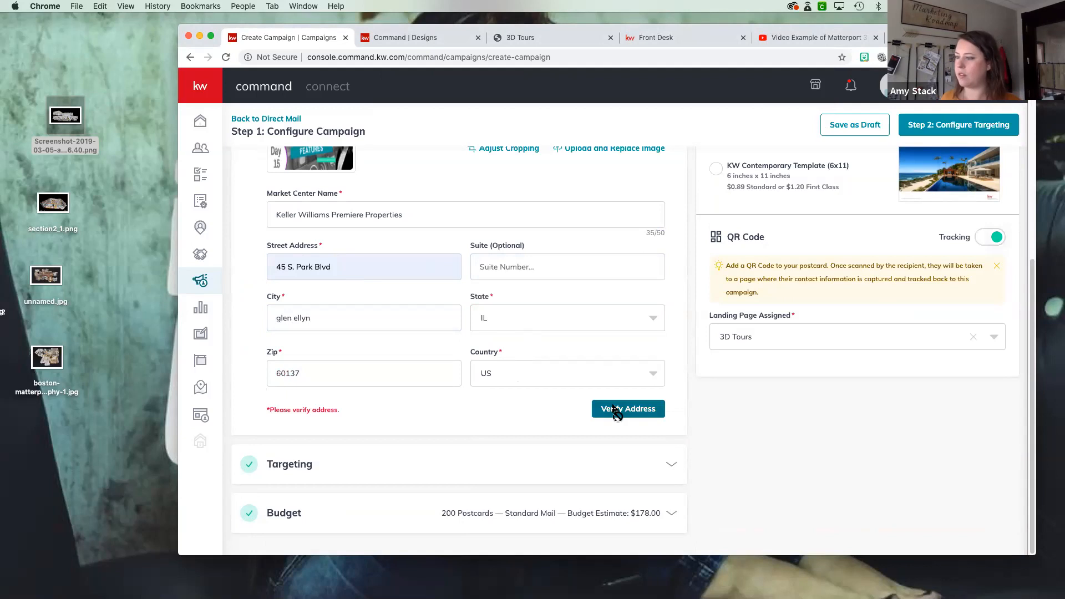
click(616, 412)
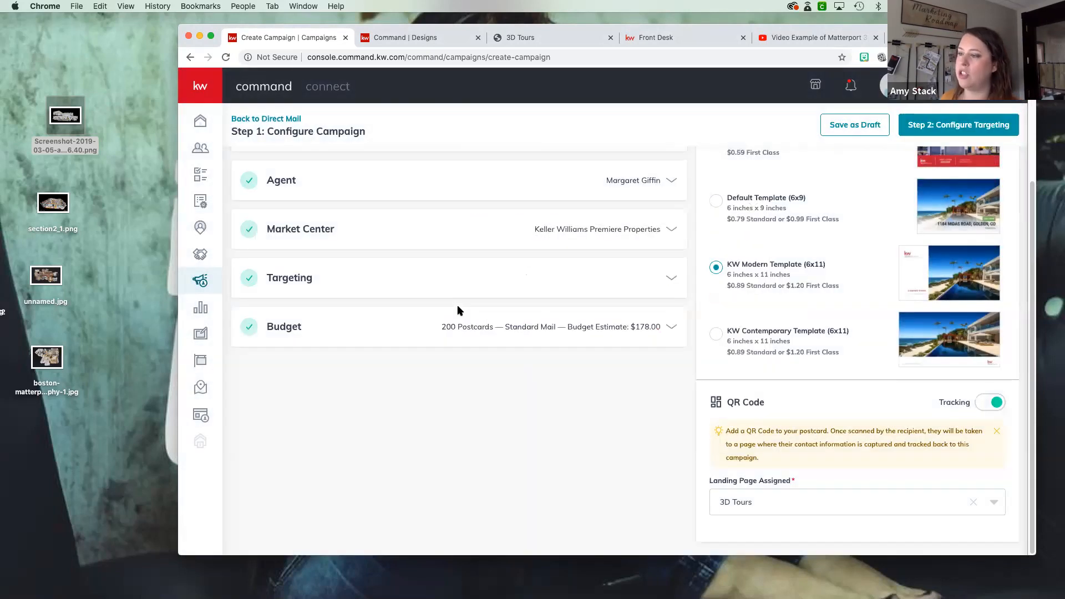
- Replace the listing photo with marketupdate01photo_1_original (1).png from Downloads and try to save it
scroll(458, 310, up, 3)
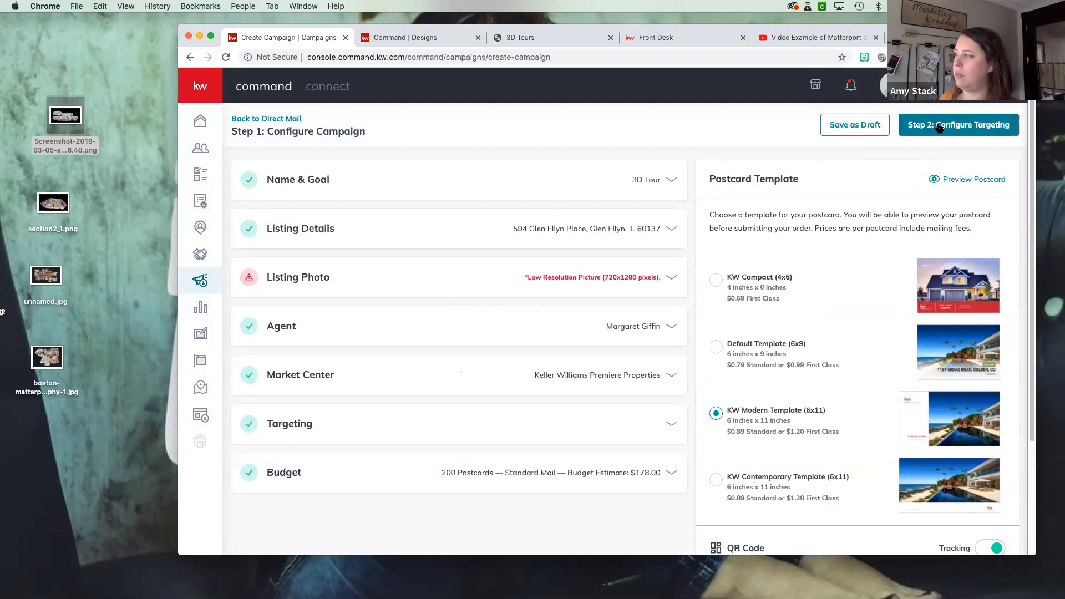
click(666, 278)
click(589, 359)
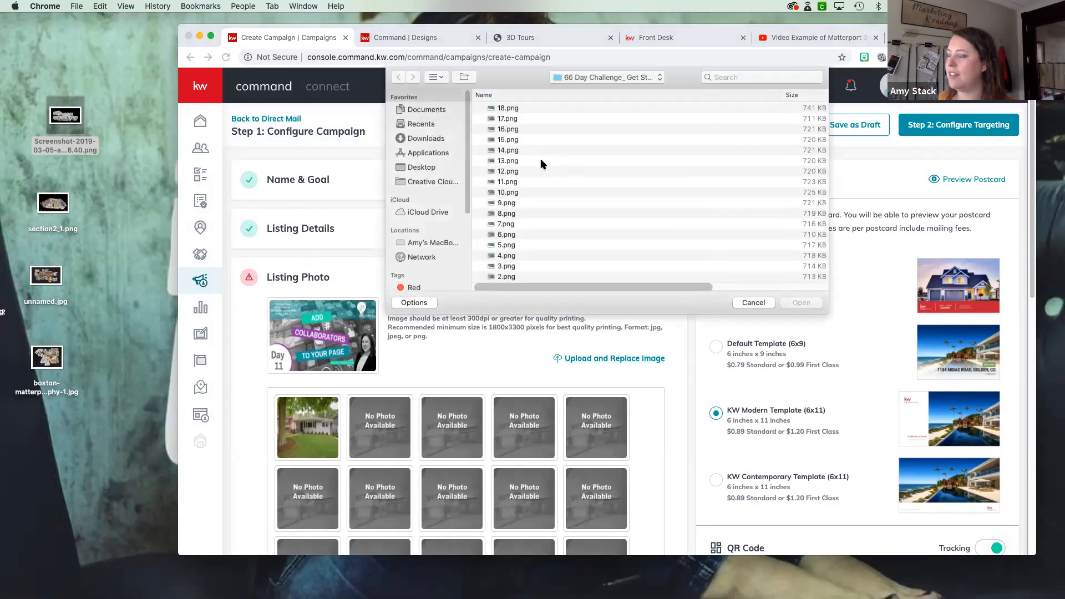
click(431, 138)
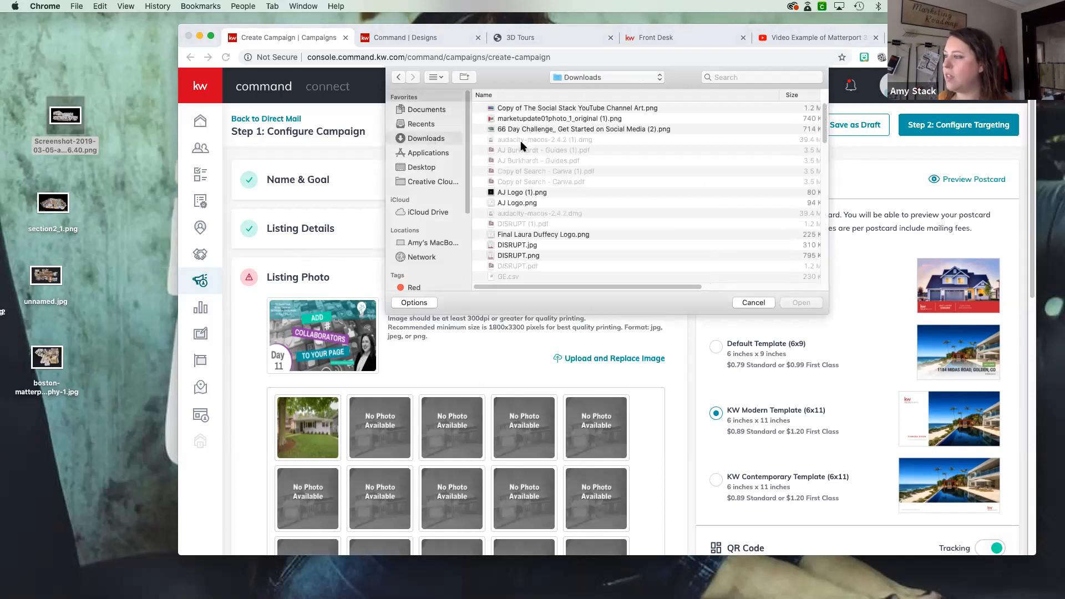
click(542, 118)
click(800, 303)
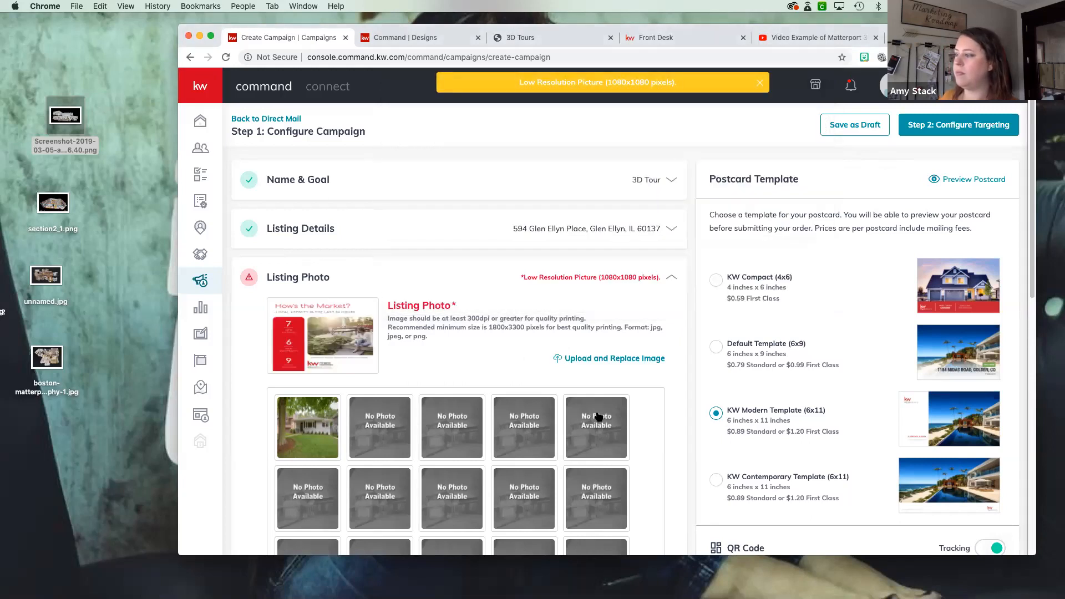
scroll(598, 417, down, 7)
click(632, 466)
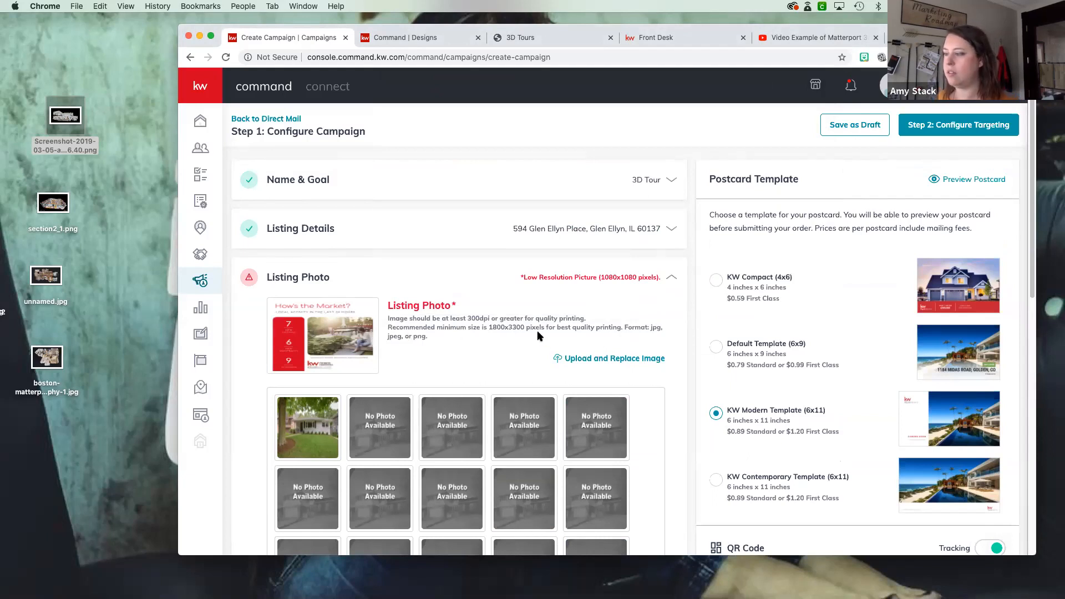
- Upload section2_1.png from the desktop as the new listing photo
click(596, 360)
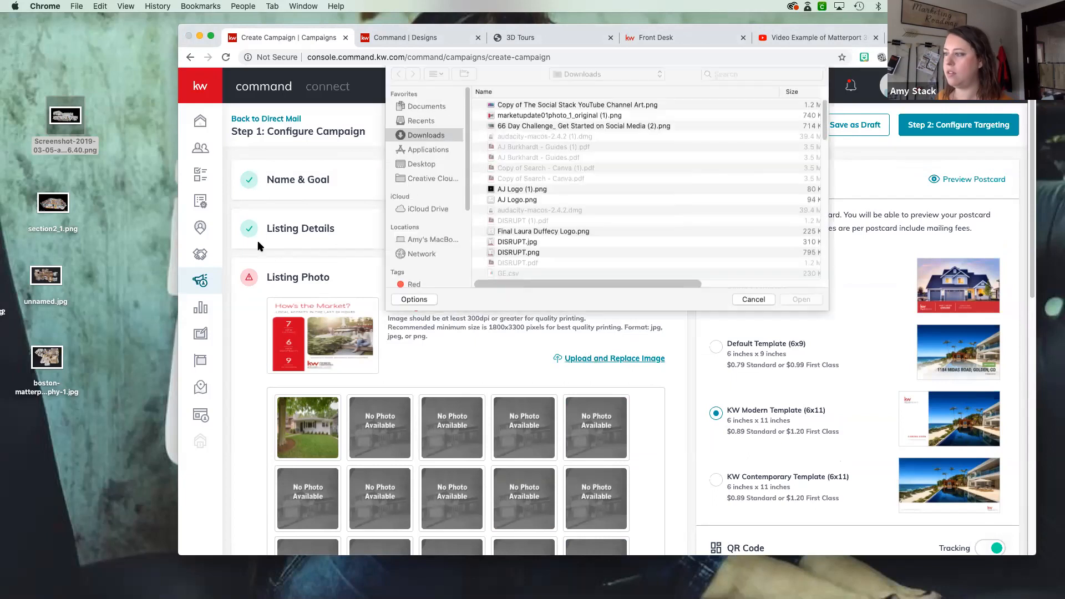
drag(54, 209, 785, 281)
click(800, 303)
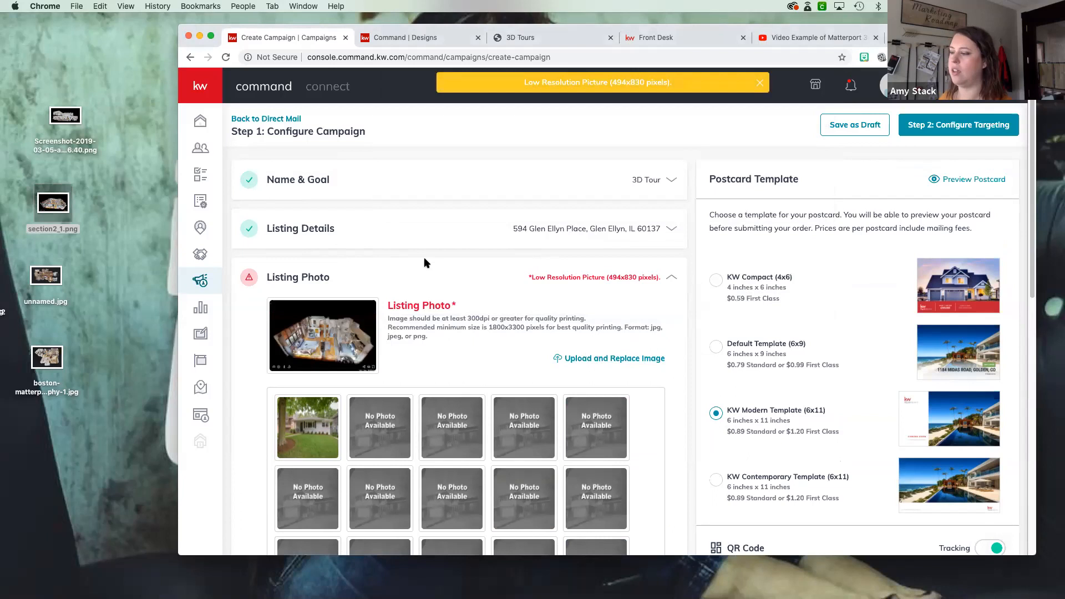
- Look over the listing photo section and try to continue to the targeting configuration
scroll(425, 261, down, 2)
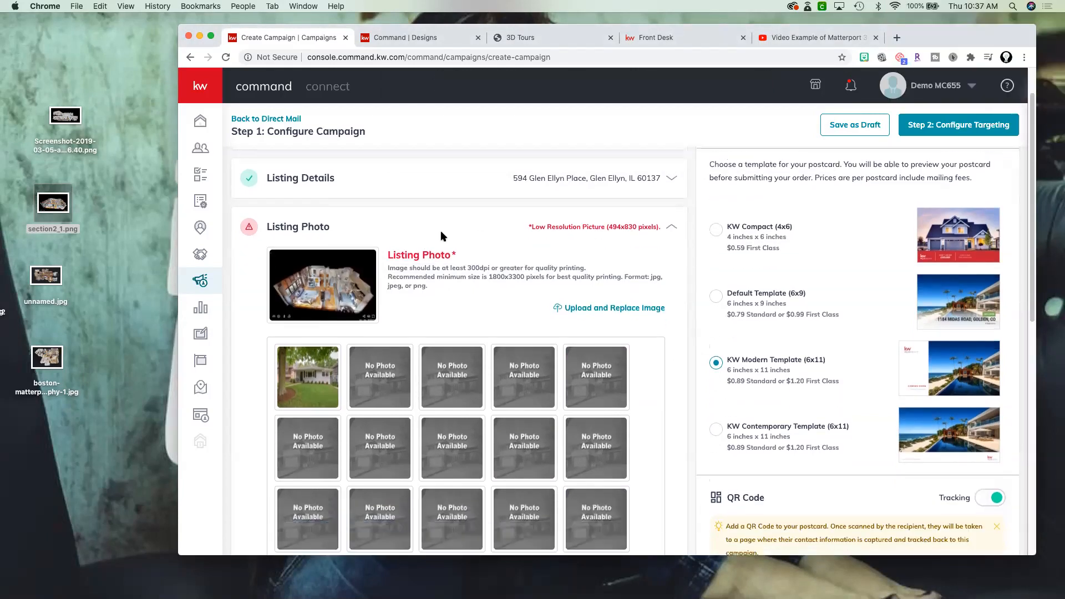
drag(887, 33, 823, 26)
scroll(477, 259, down, 1)
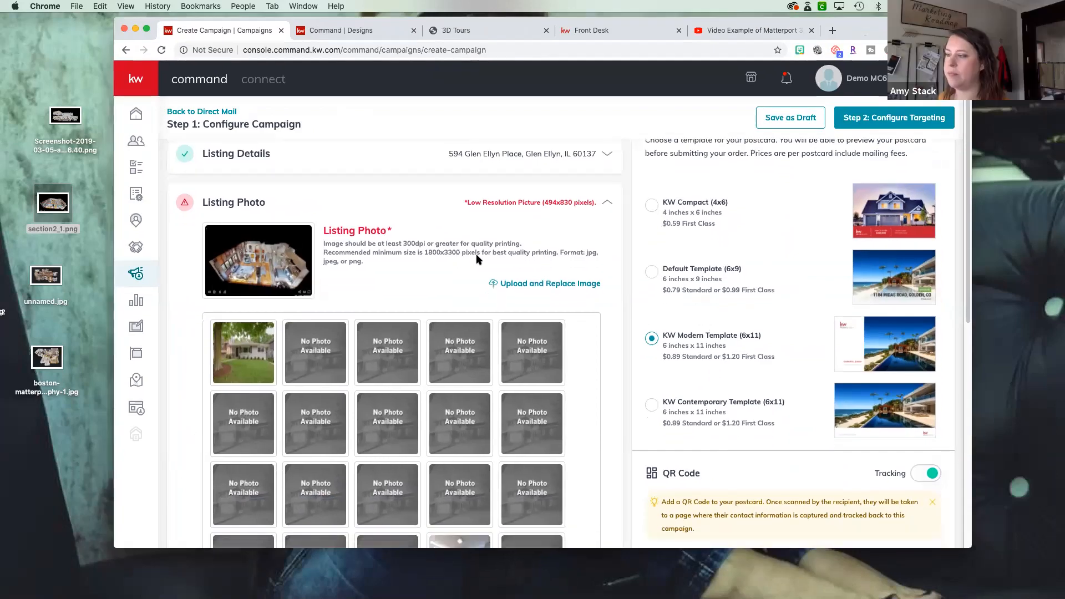
scroll(542, 247, down, 1)
scroll(324, 259, up, 2)
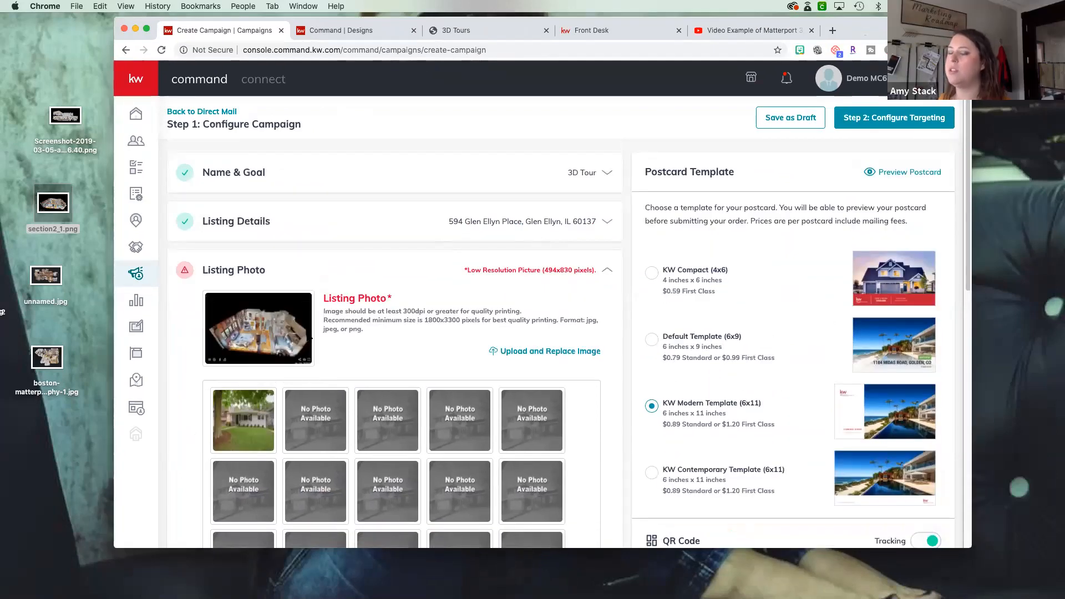
click(914, 124)
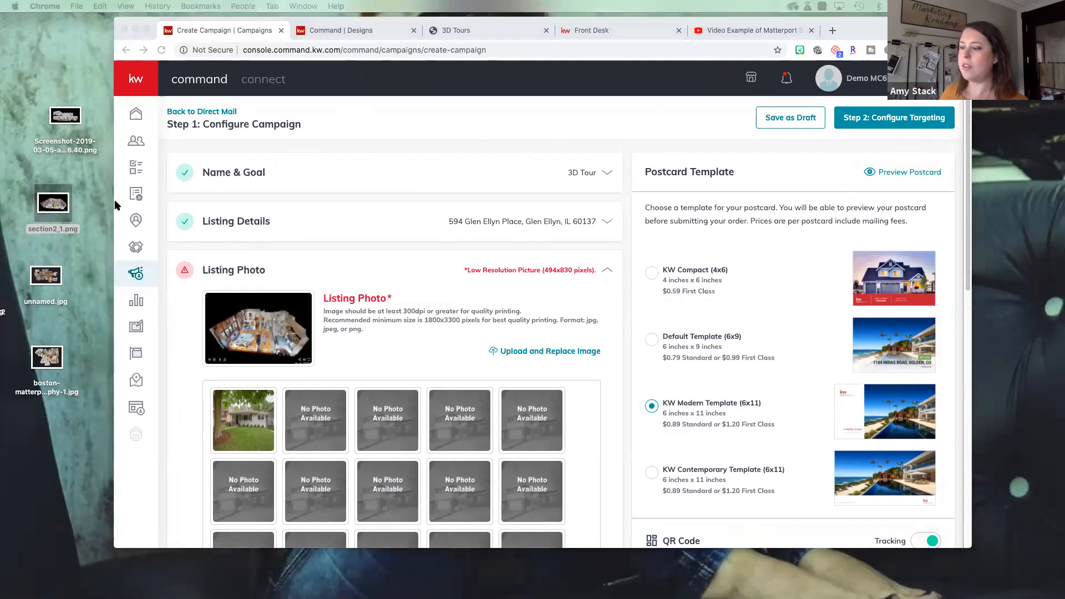
- Download the MATTERPORT FB "Take a 3D Tour Now" design as a PNG
drag(885, 25, 927, 36)
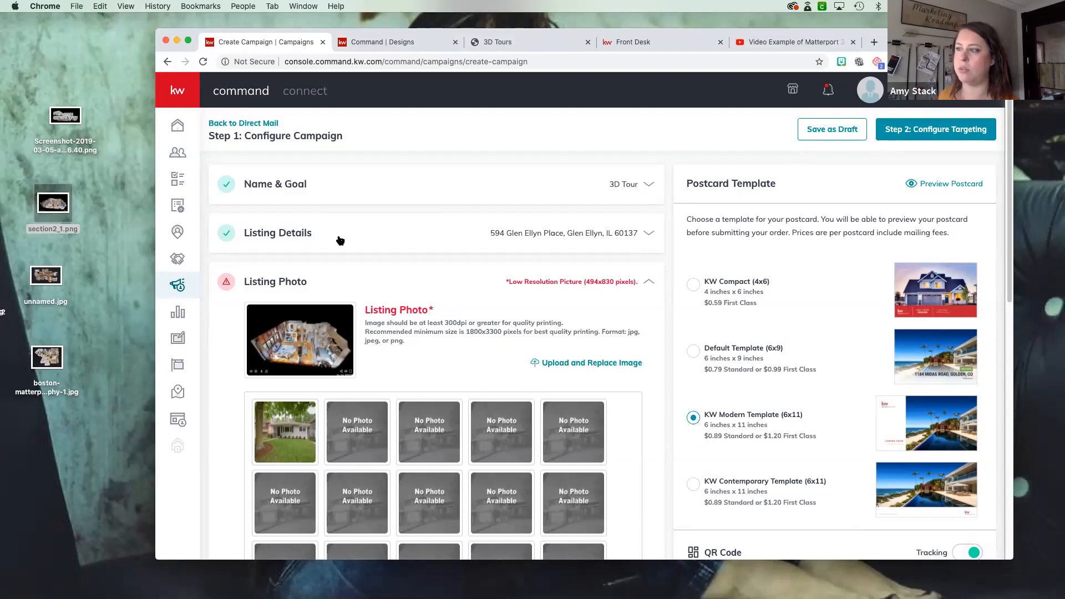
click(391, 38)
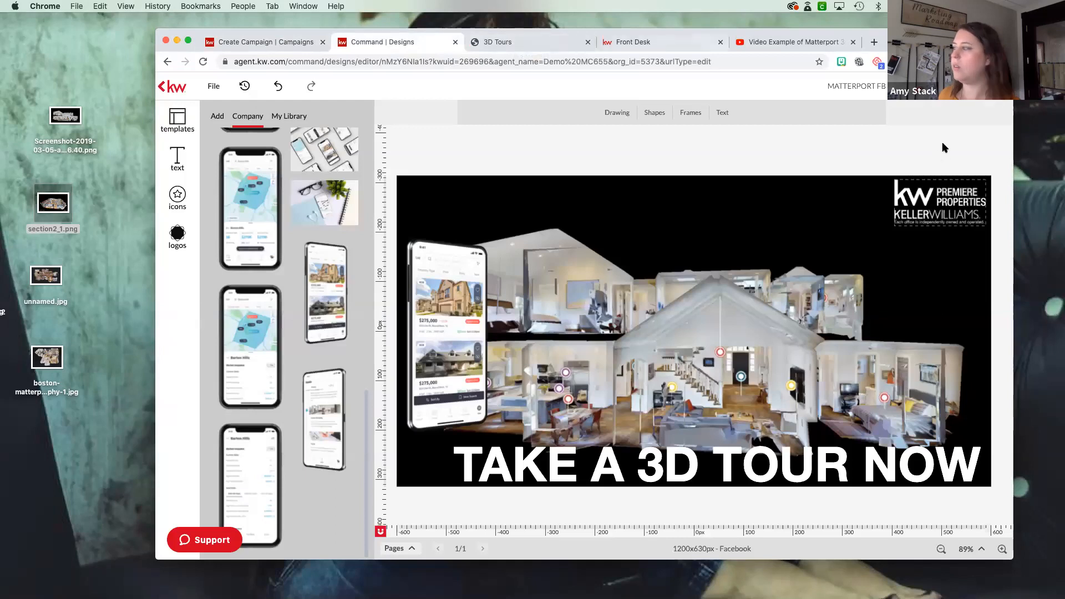
click(933, 86)
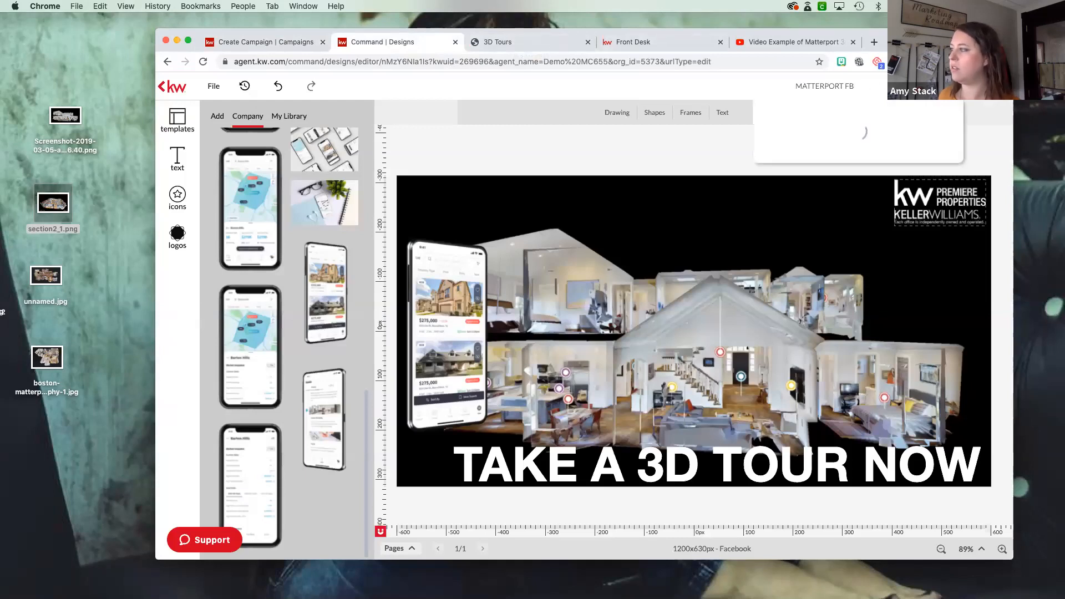
click(868, 123)
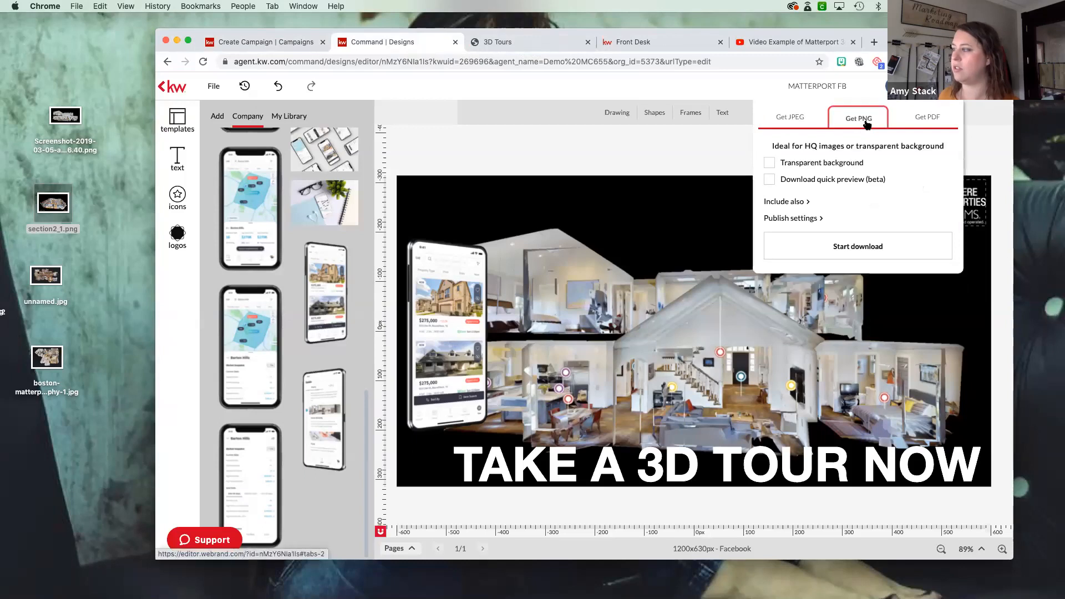
click(821, 246)
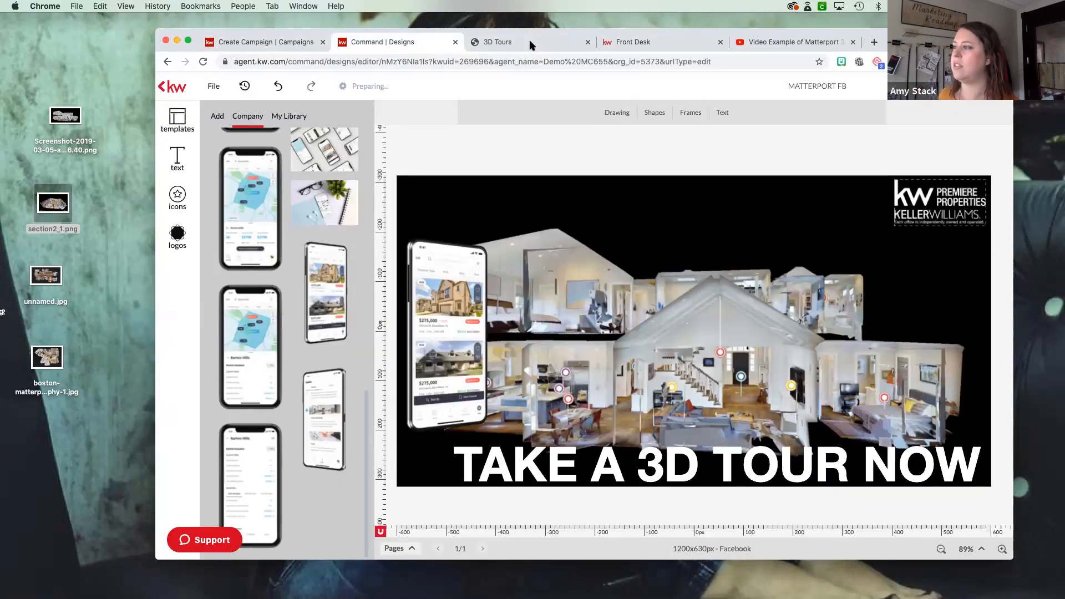
- Open the $675,000 home's listing page from the Glen Ellyn property search results
click(554, 41)
click(646, 42)
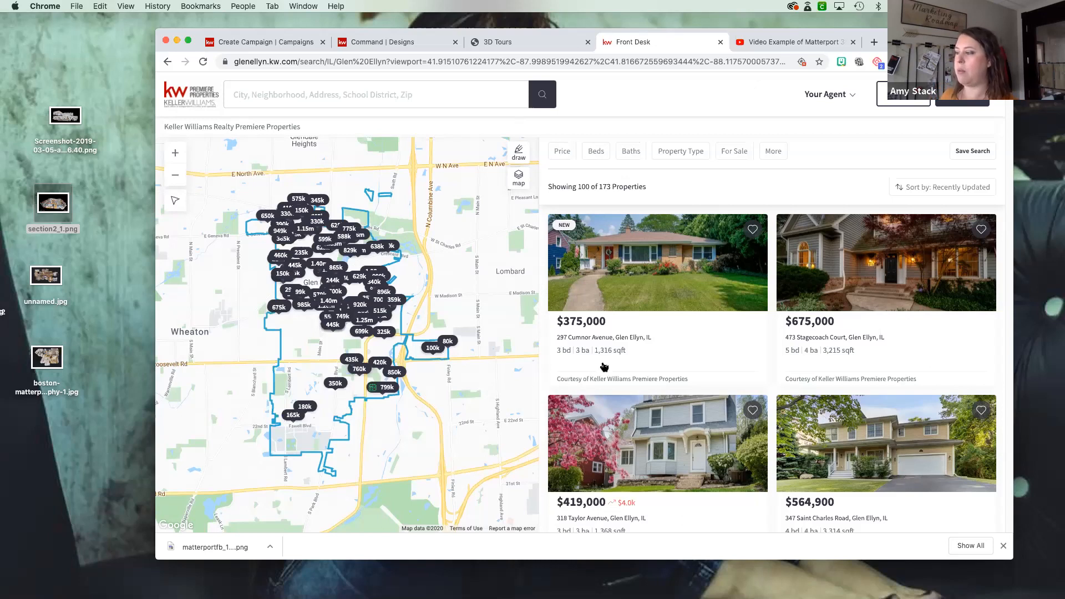
mouse_move(644, 357)
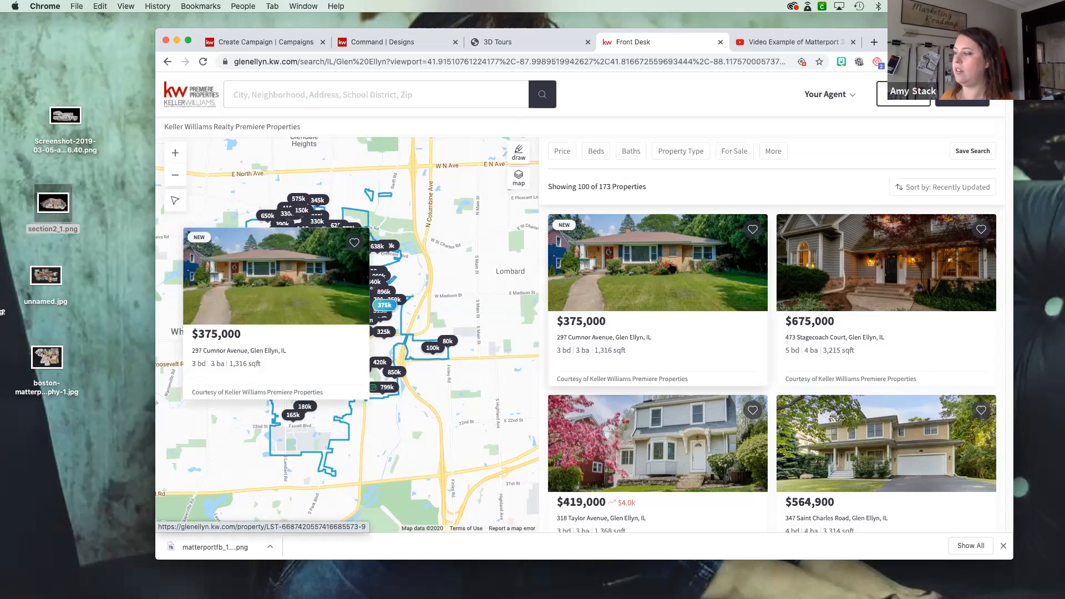
click(253, 308)
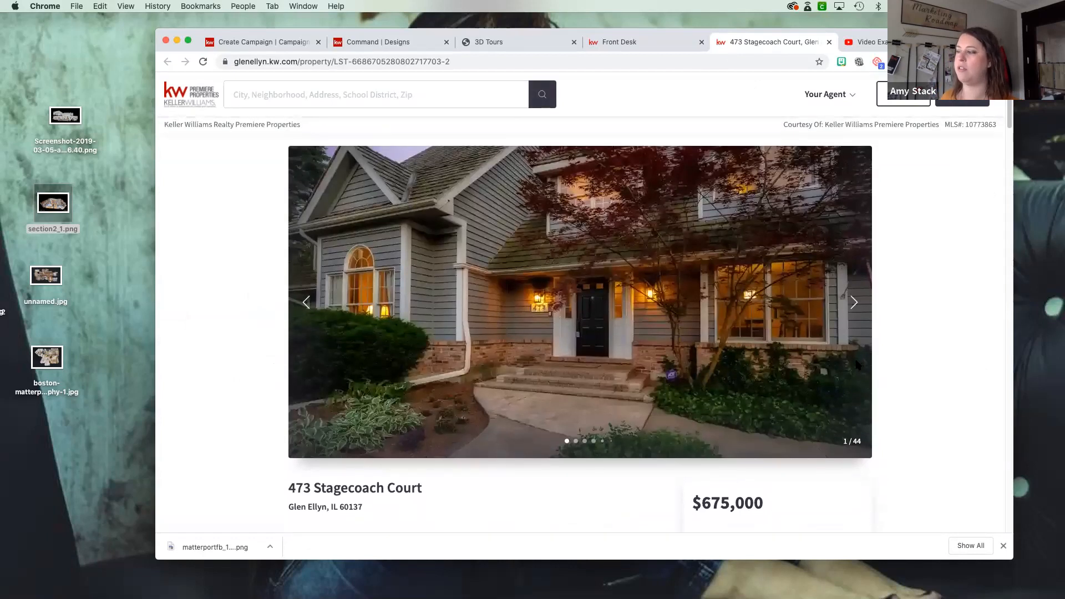
- Examine the $675,000 listing's photo gallery, home details and video tour option
scroll(857, 364, down, 3)
scroll(856, 364, down, 5)
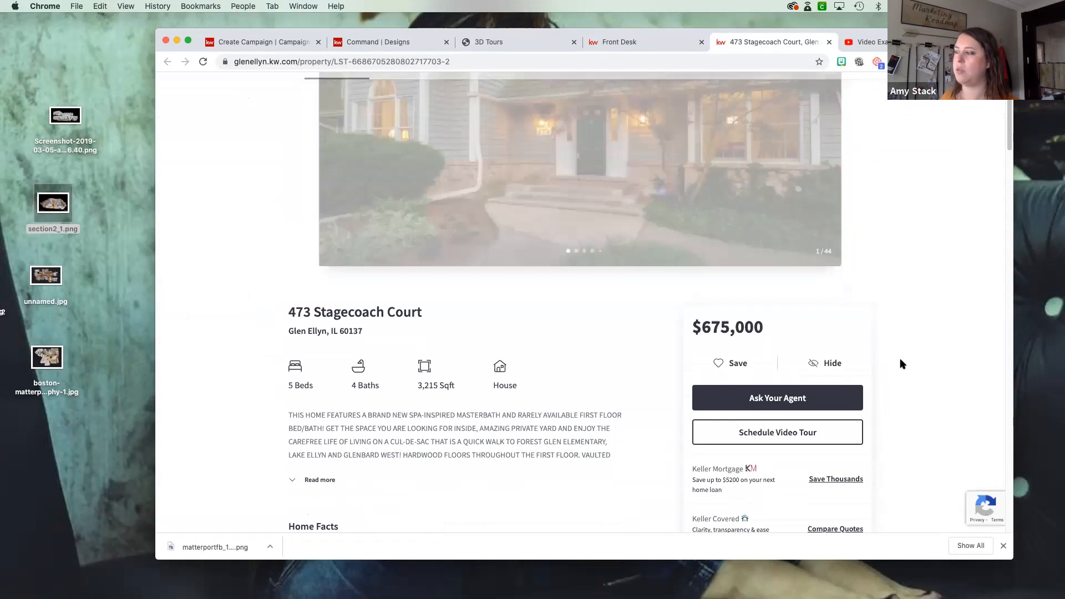
scroll(900, 364, up, 5)
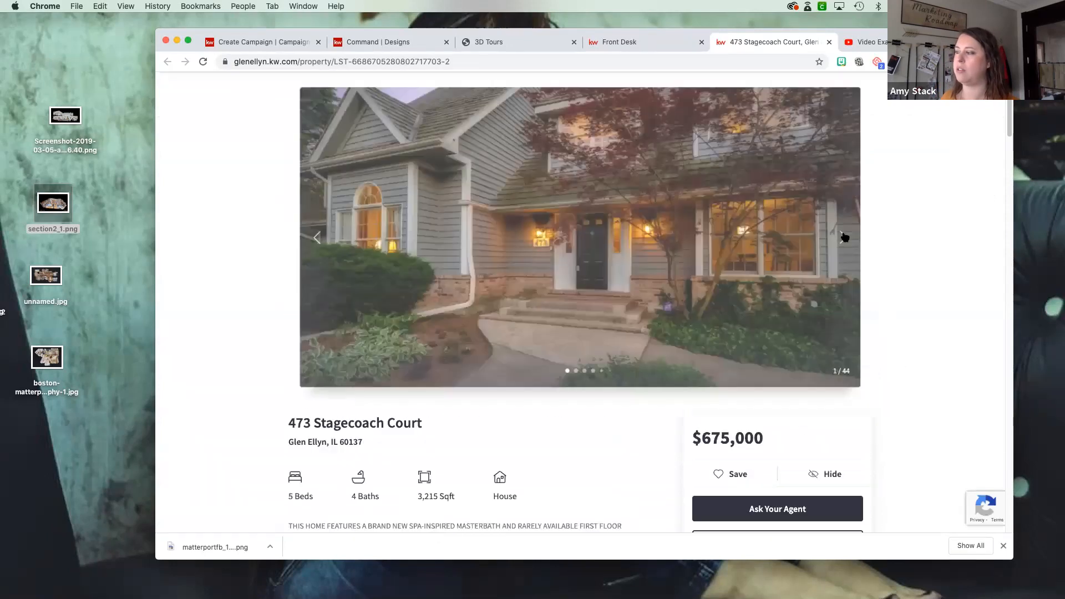
click(843, 238)
click(844, 238)
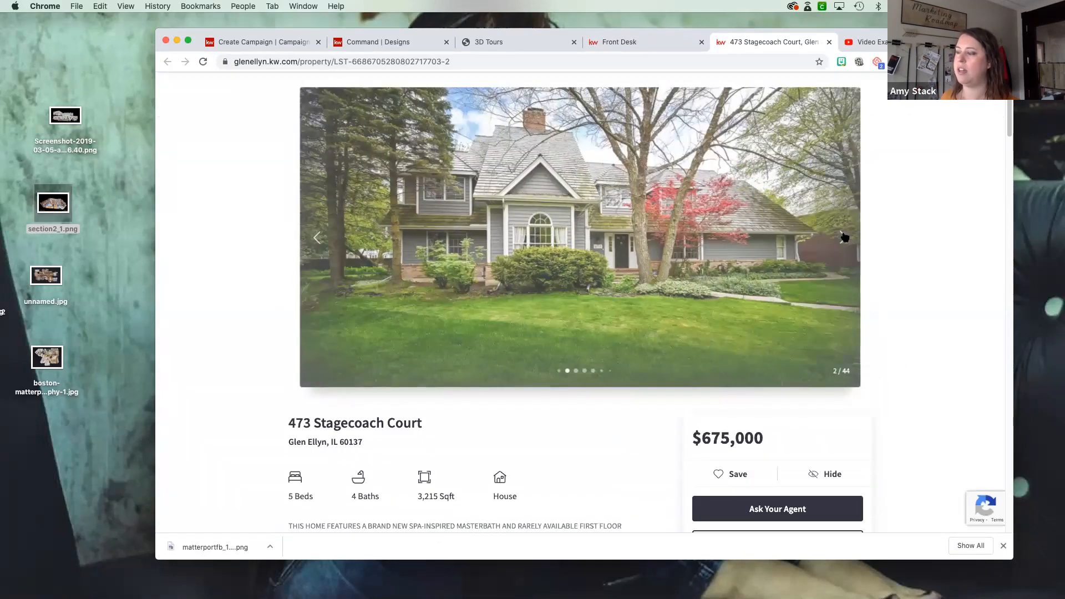
click(844, 237)
click(843, 238)
scroll(894, 362, down, 3)
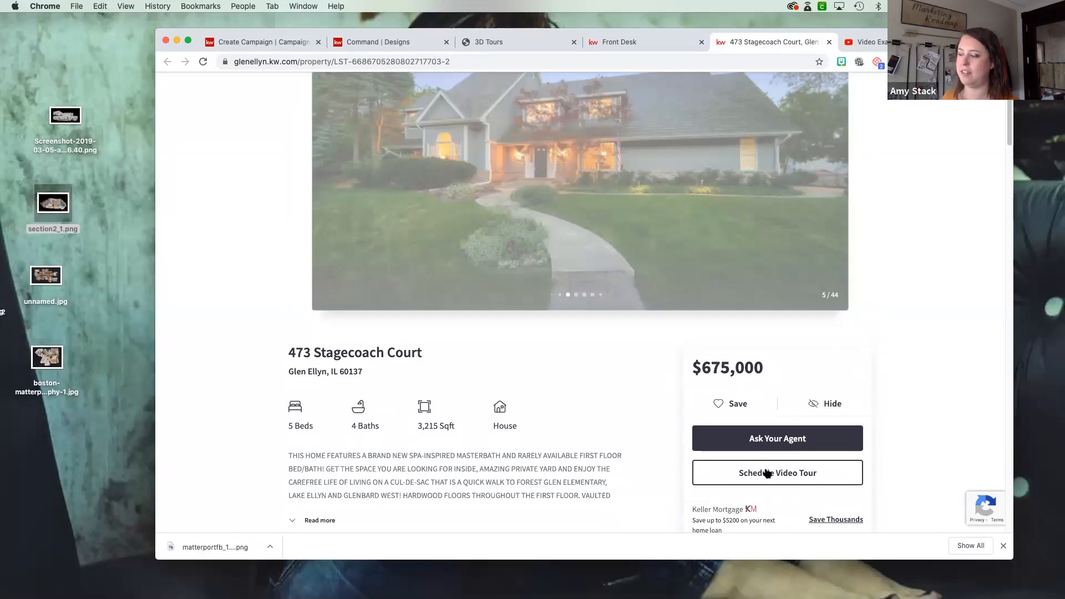
- Request a video tour of the $675,000 listing and try to sign up with the visitor's name, email address and password
click(768, 473)
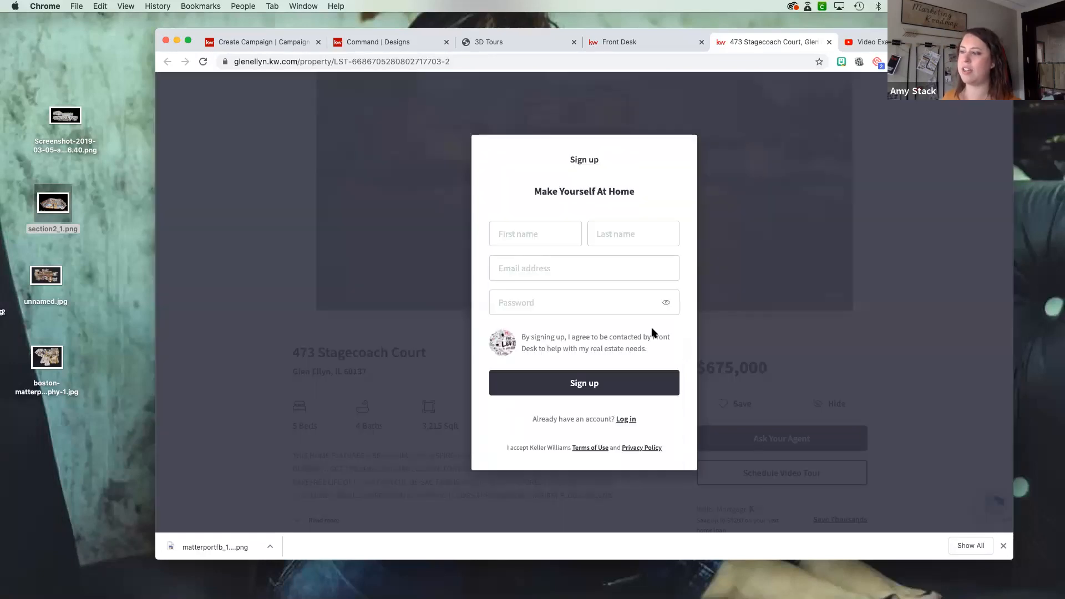
click(535, 236)
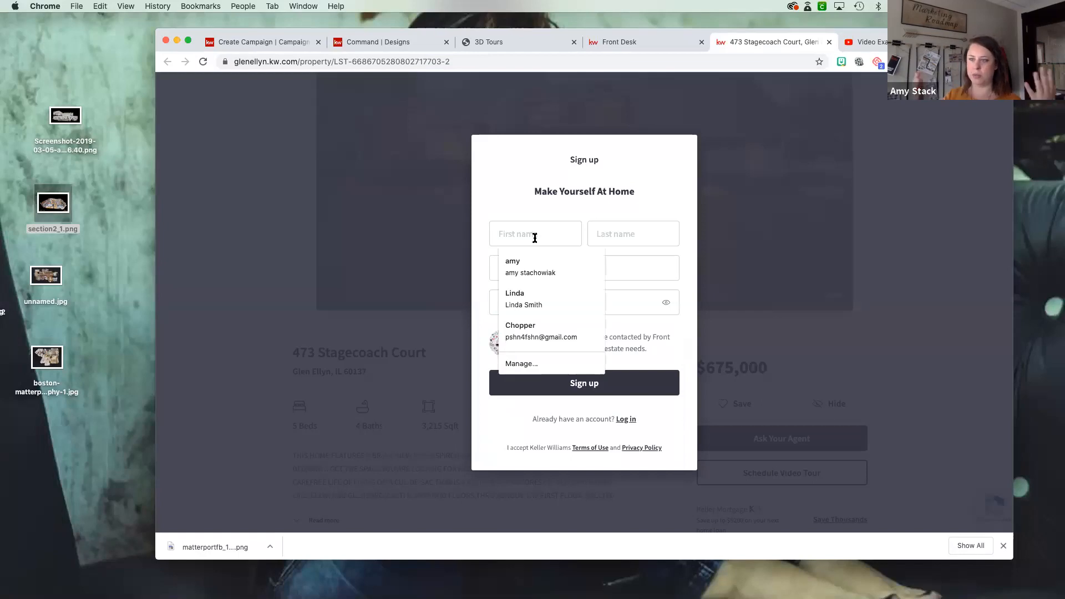
key(Tab)
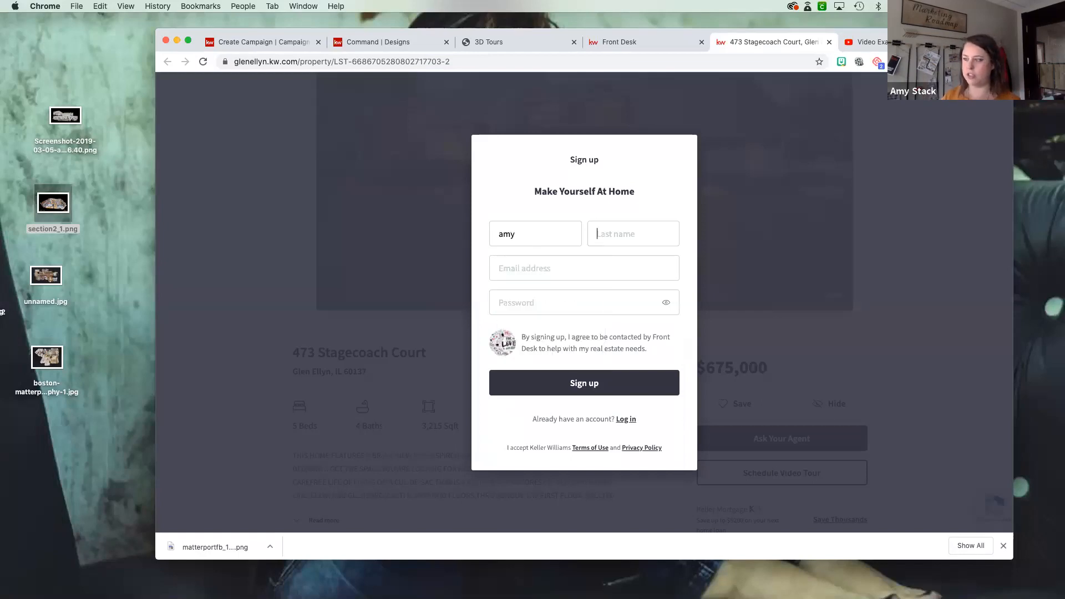
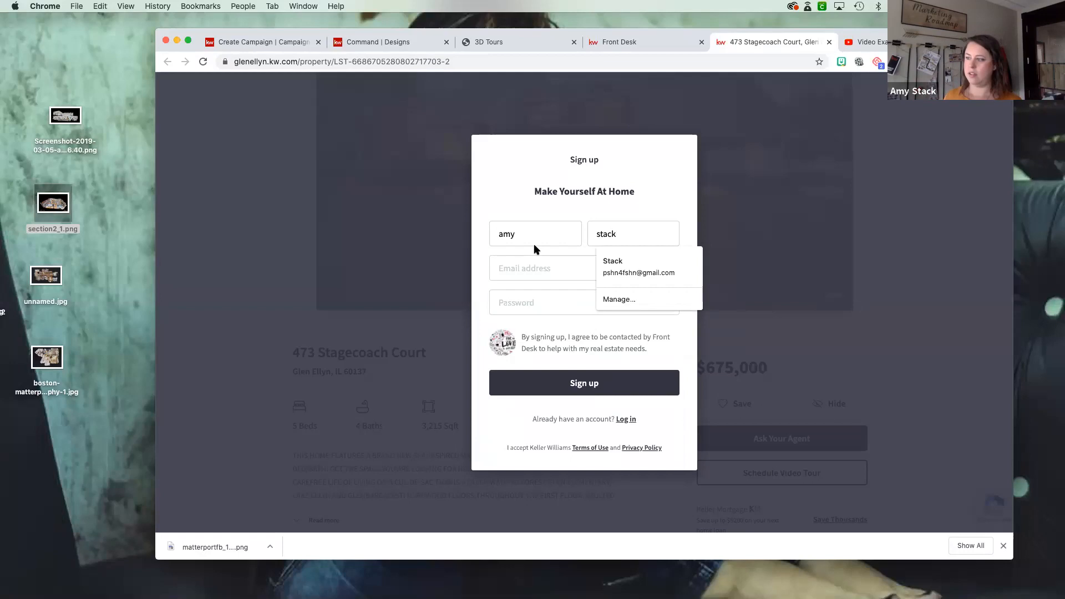
click(534, 268)
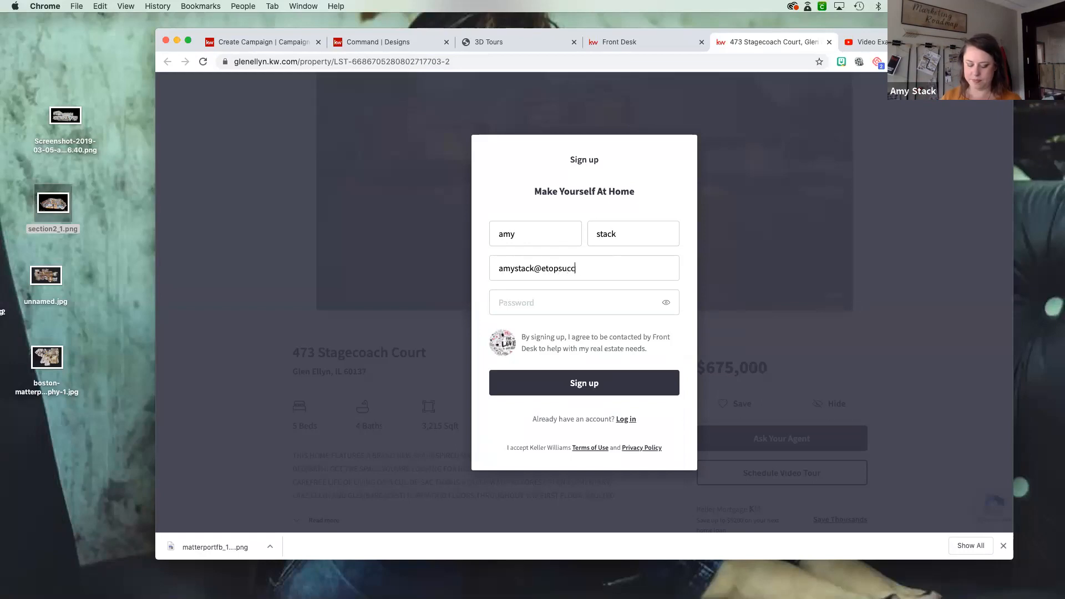
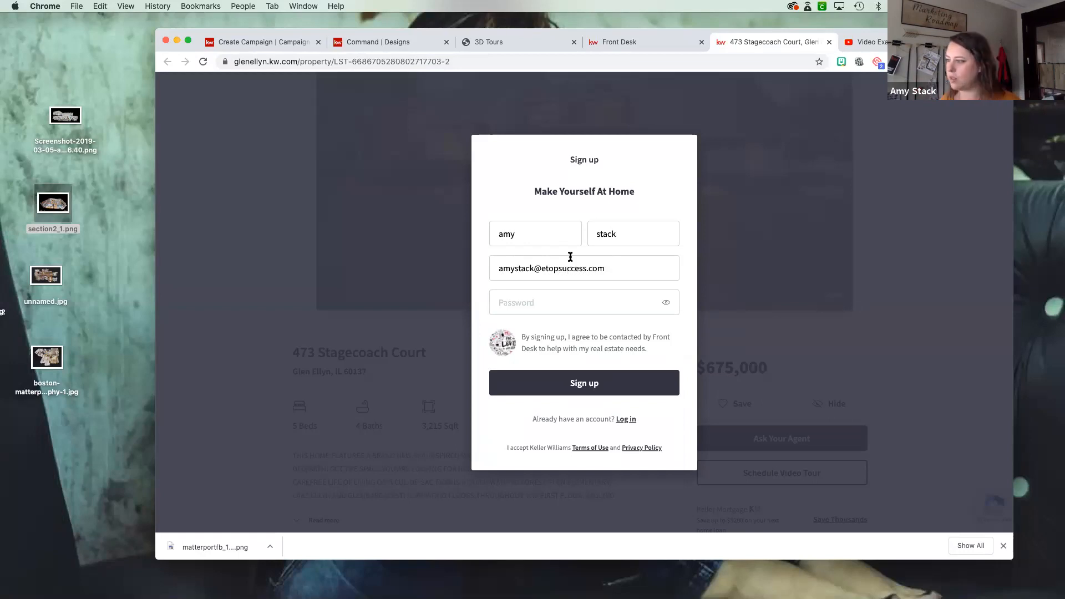
click(539, 305)
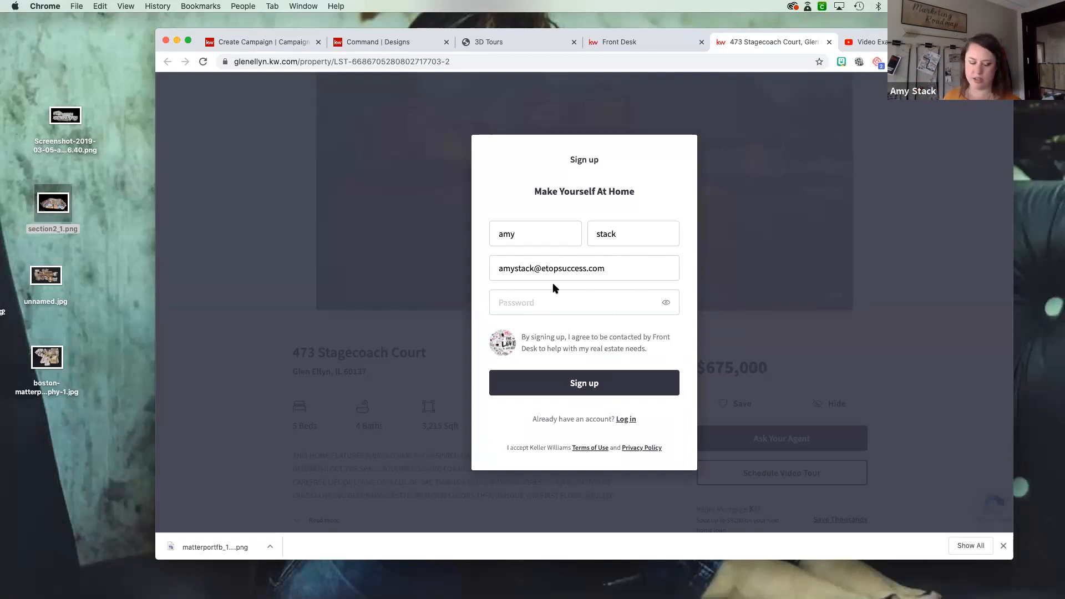
text(••)
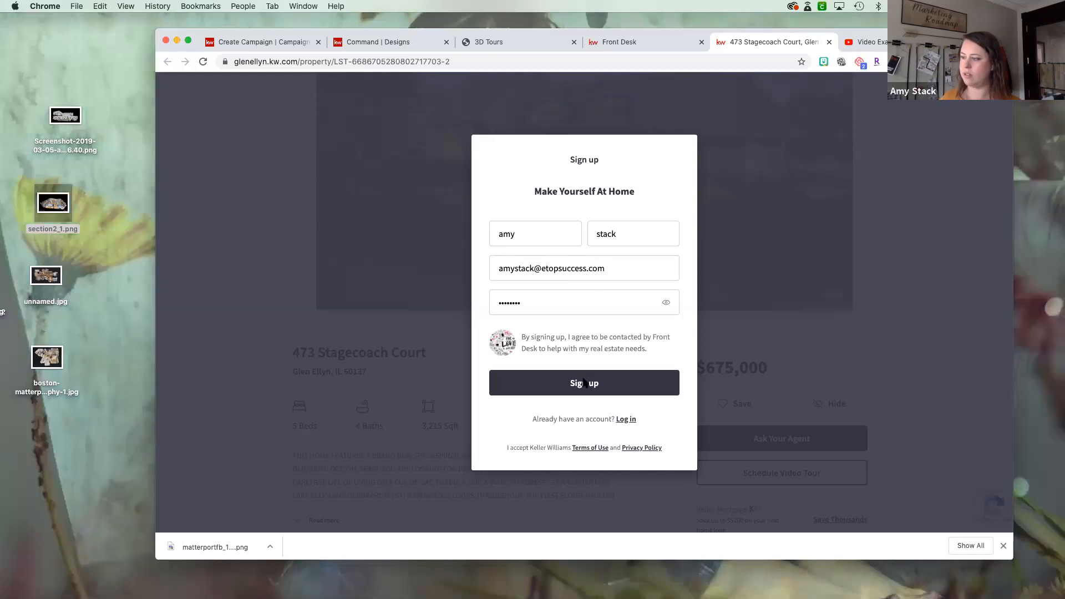
click(584, 383)
- Replace the email address in the sign-up form with a different one and try to sign up again
triple_click(541, 262)
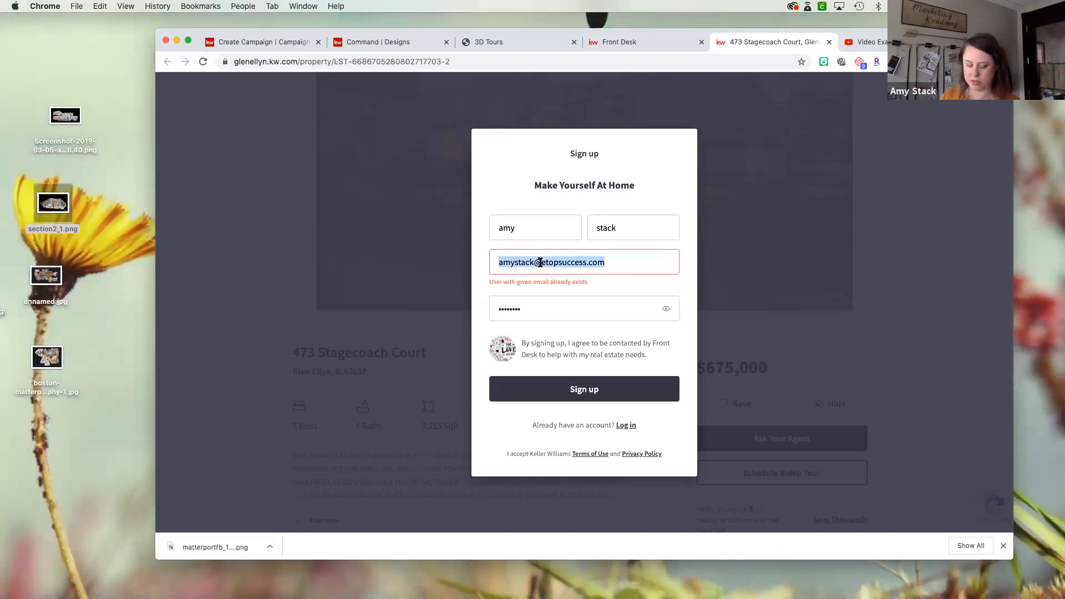
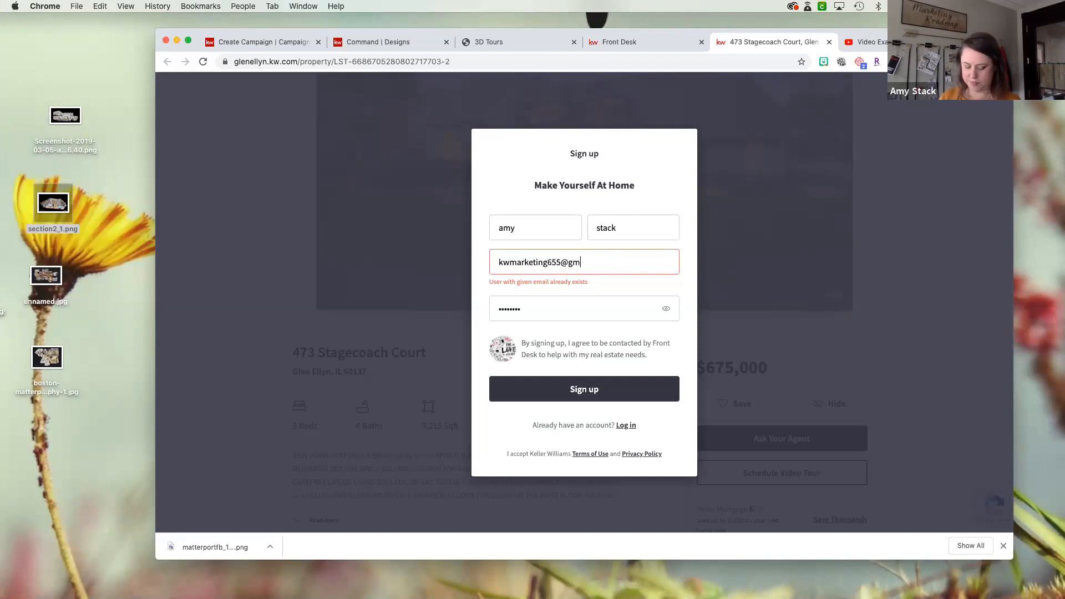
click(545, 389)
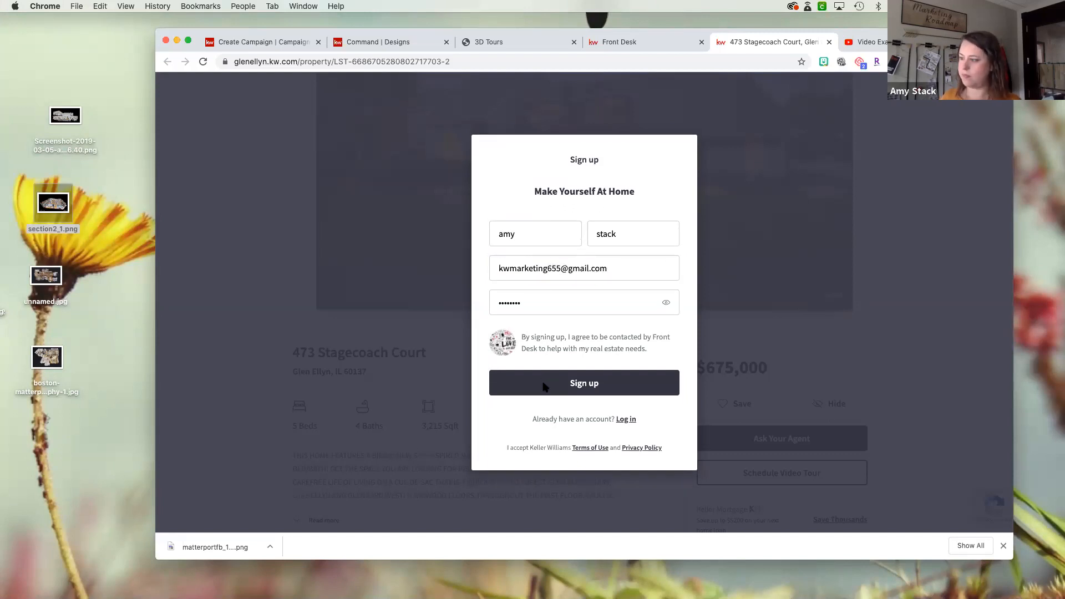
- Log in to the existing account with its password and switch the account's agent to Front Desk
click(630, 426)
click(574, 313)
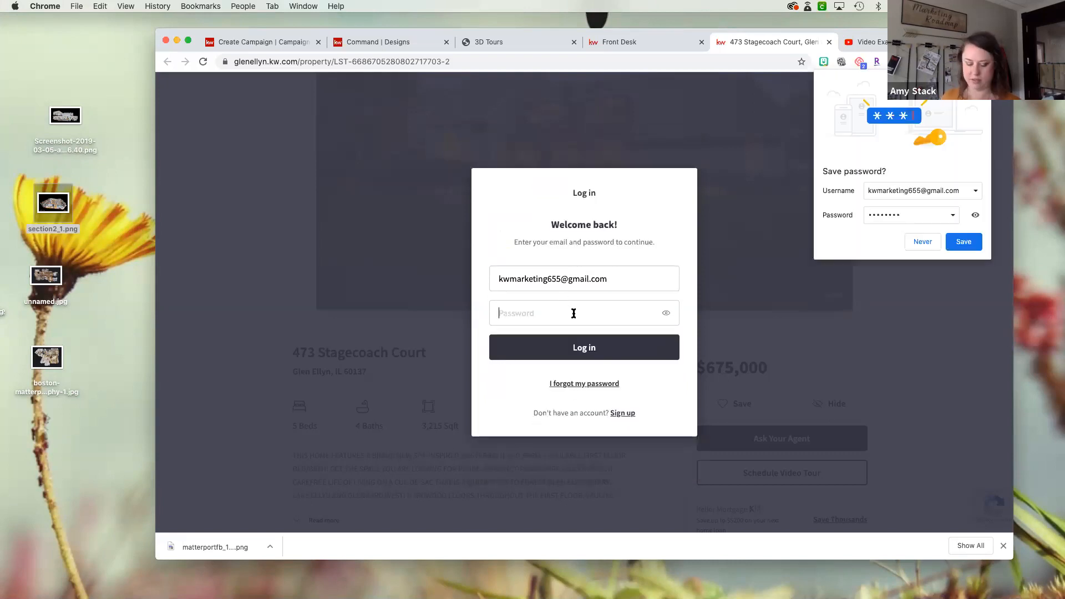
text(••)
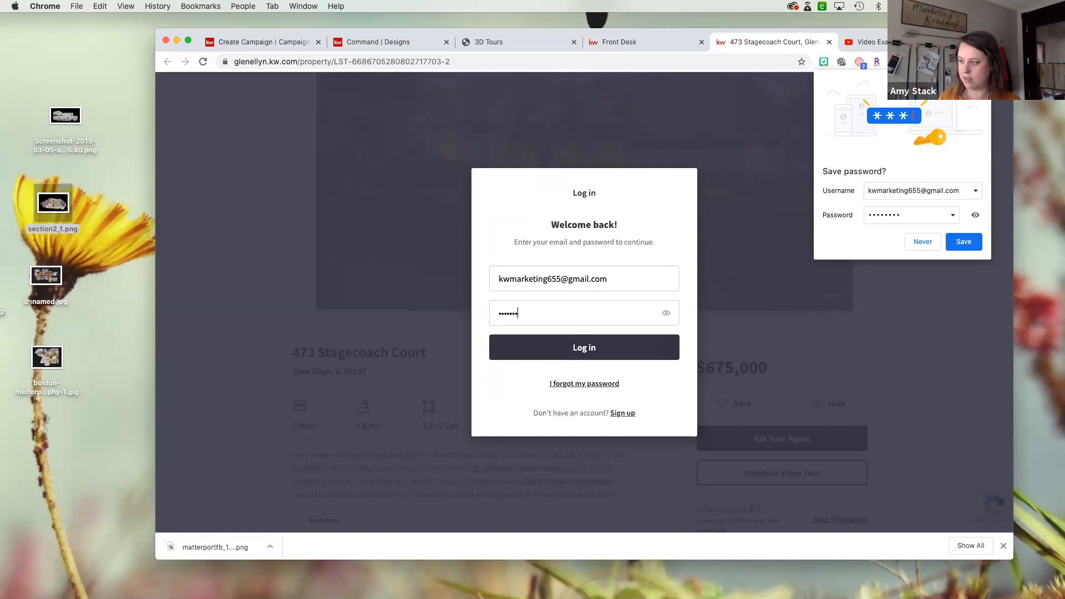
click(625, 352)
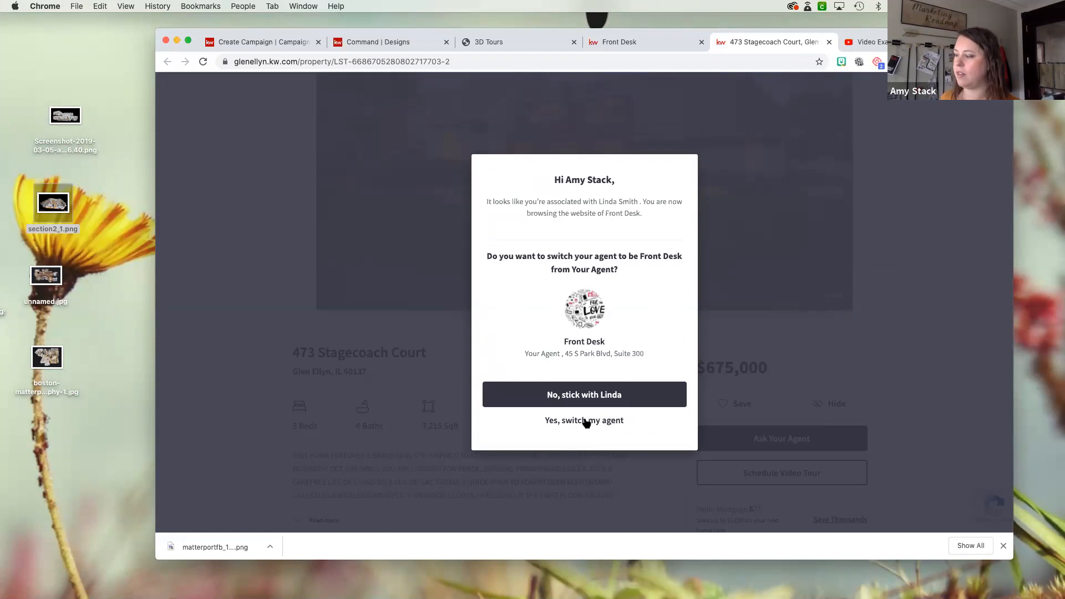
click(620, 421)
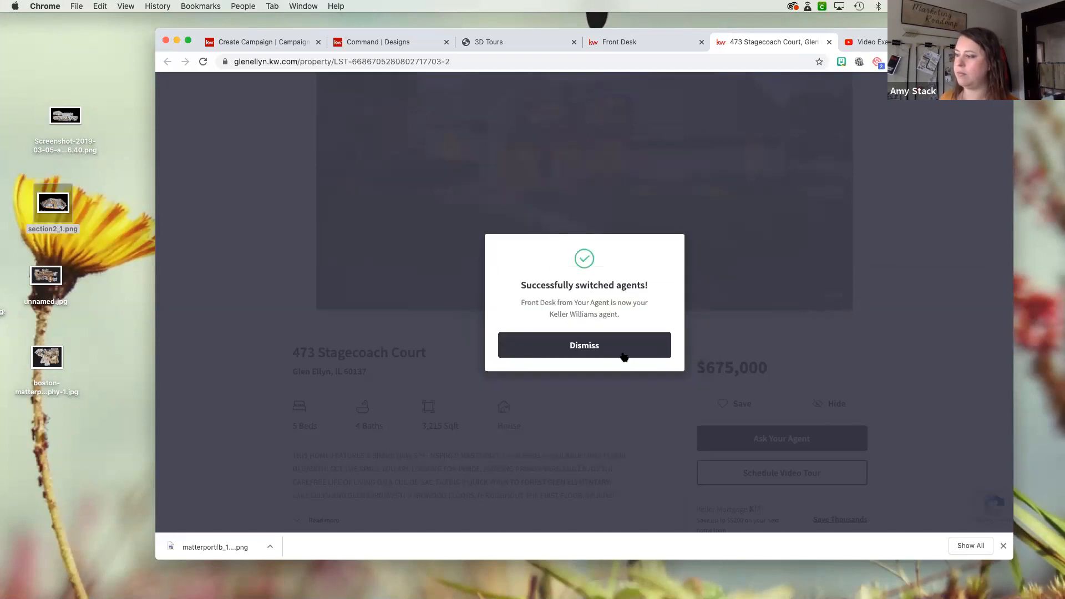
click(622, 354)
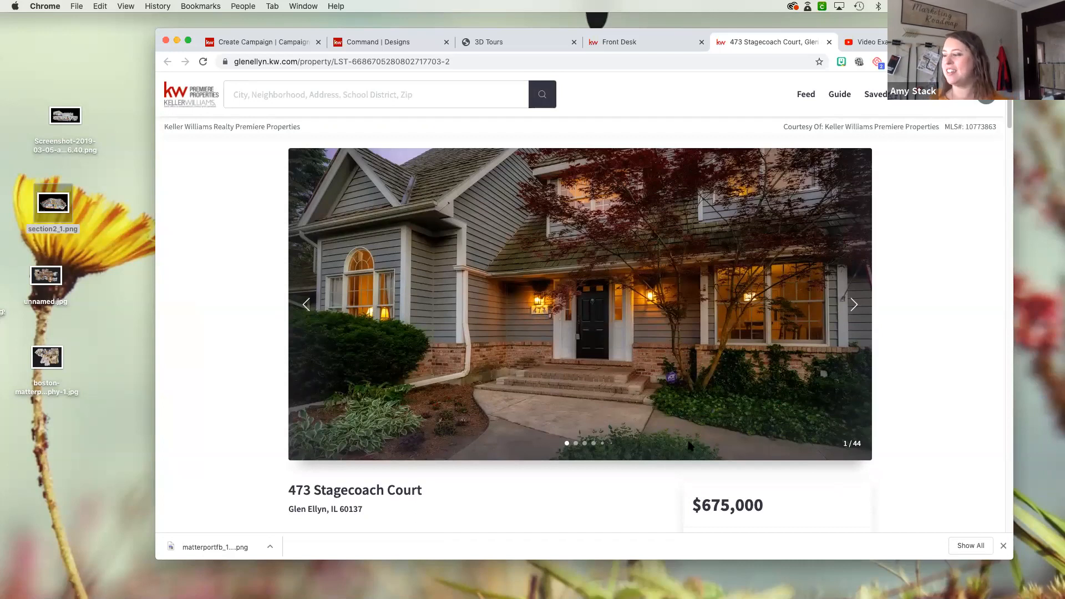
scroll(605, 397, down, 4)
scroll(605, 397, down, 1)
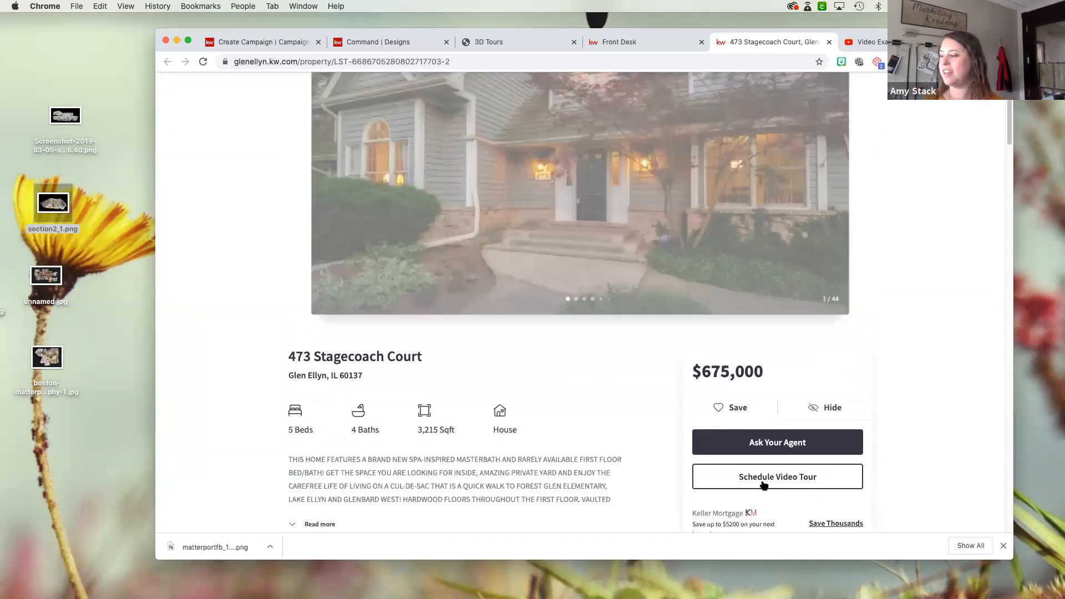
click(764, 481)
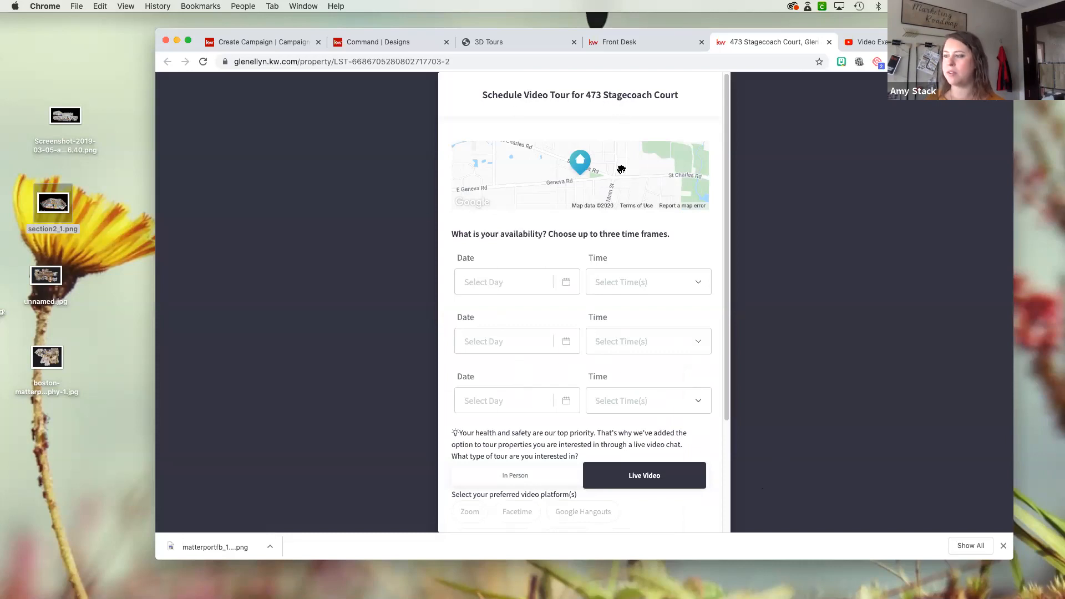
scroll(516, 280, down, 1)
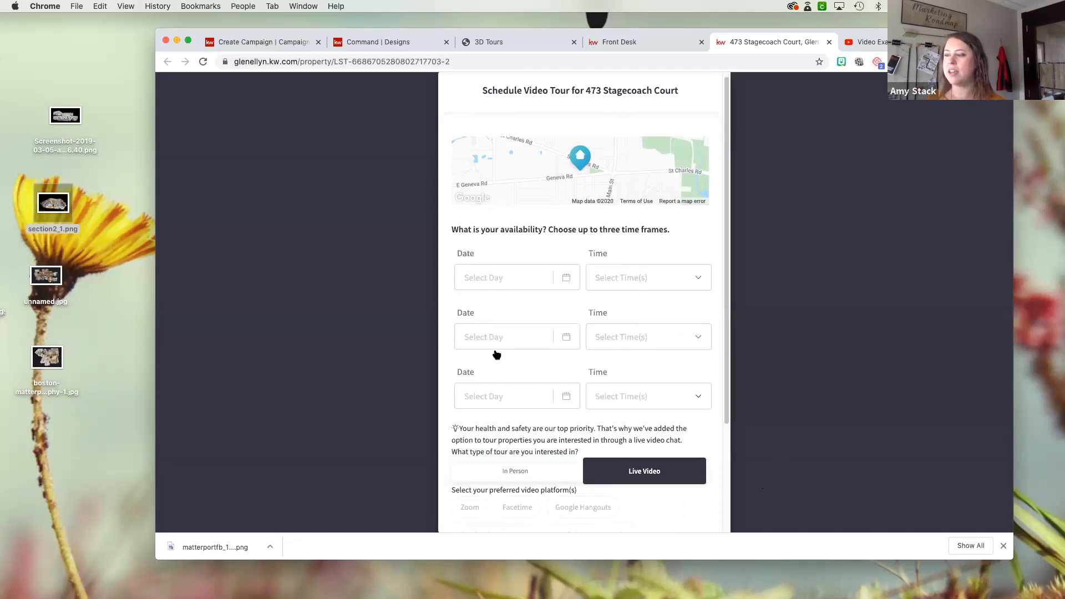
click(540, 283)
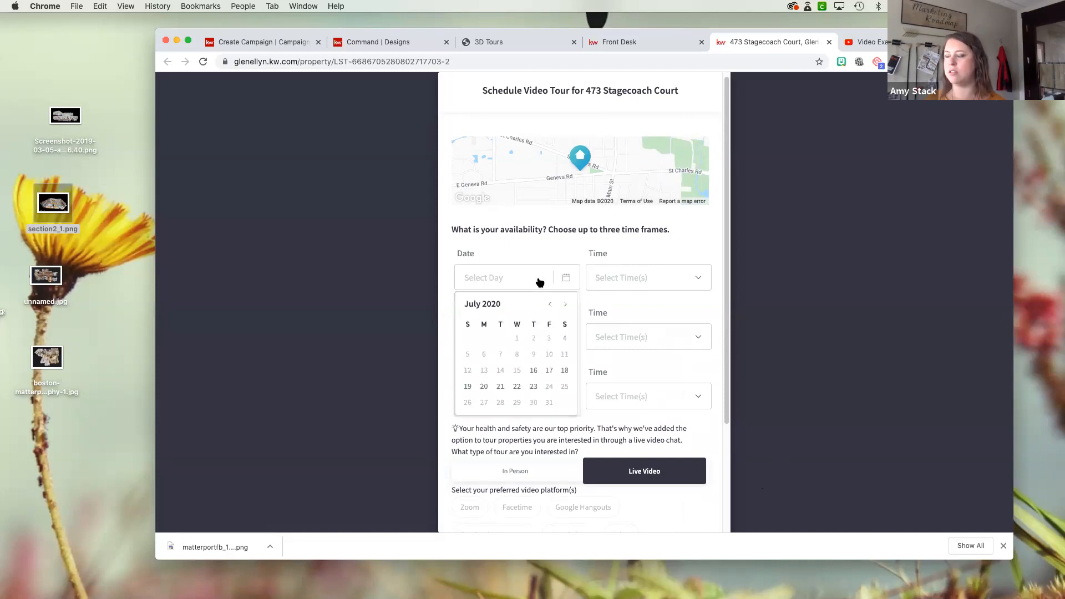
click(533, 371)
click(667, 279)
click(659, 352)
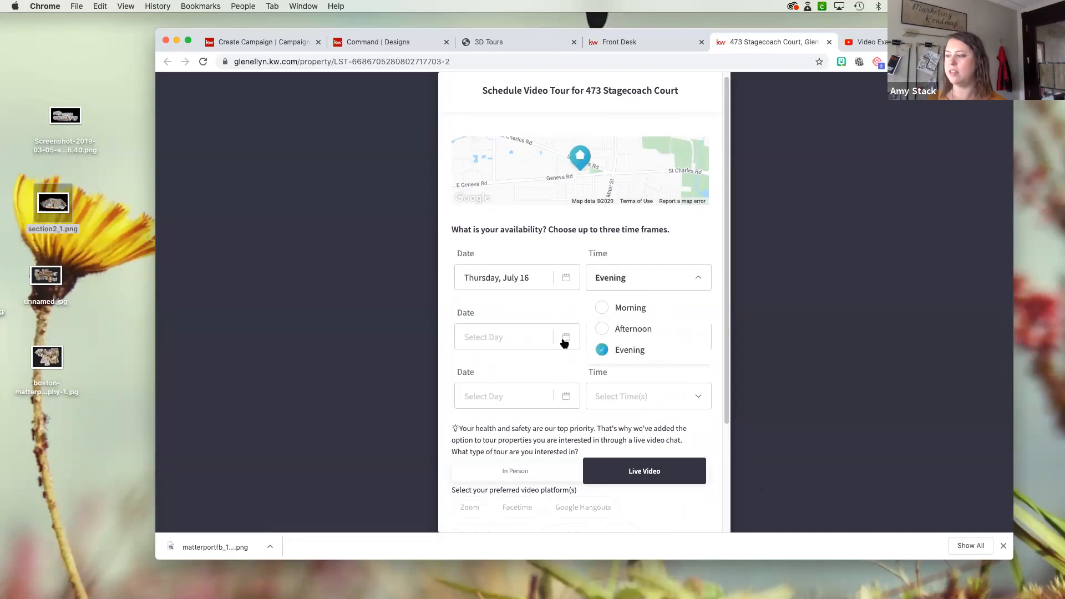
click(540, 340)
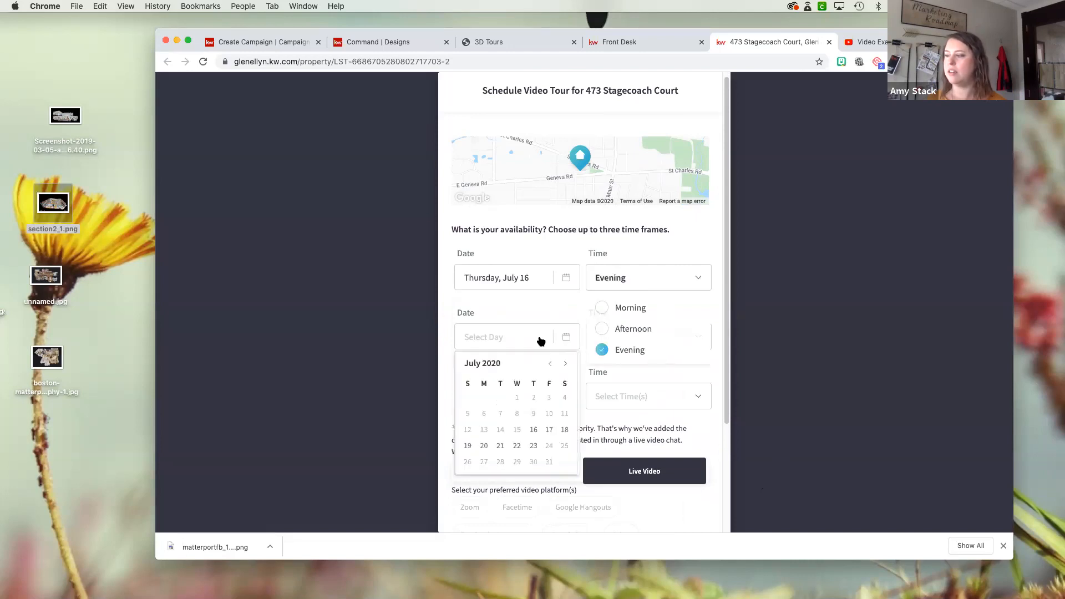
click(549, 430)
click(634, 347)
click(637, 369)
click(555, 398)
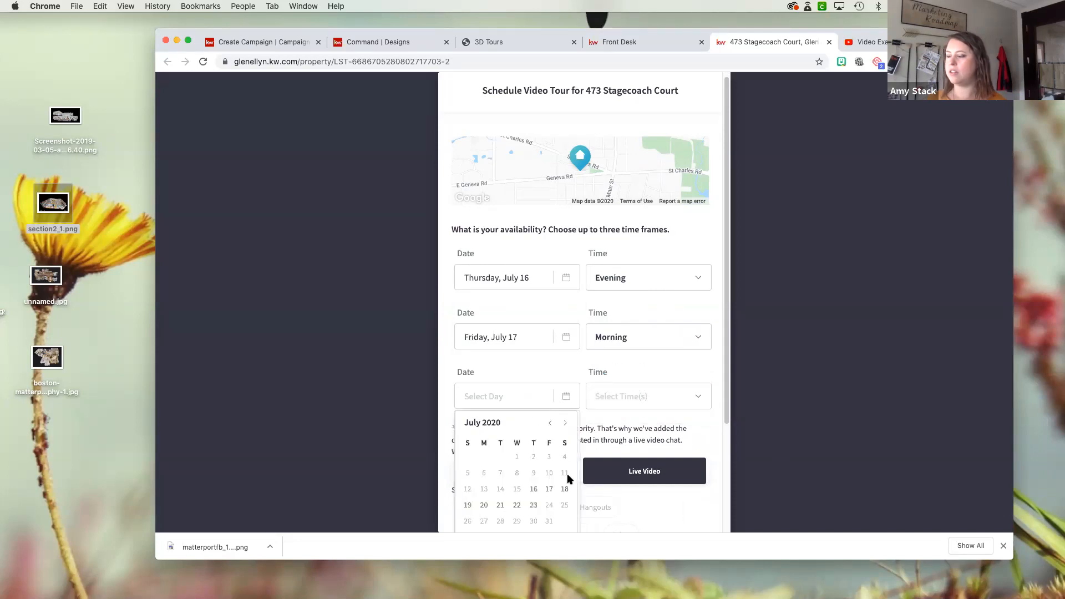
click(625, 396)
drag(631, 455, 618, 451)
click(639, 448)
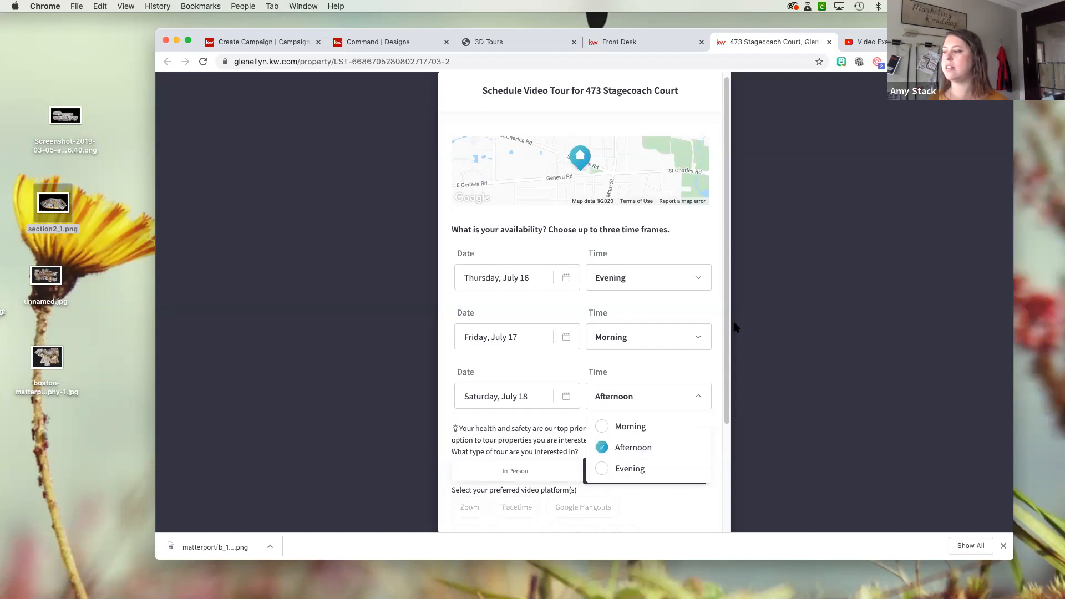
click(737, 326)
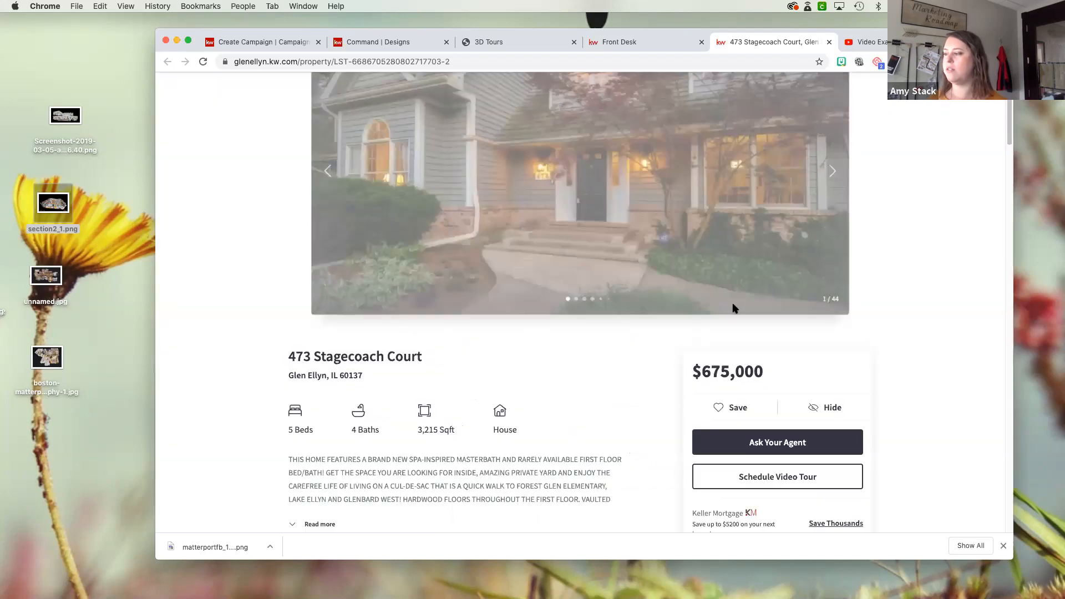
- Open the video tour request for the listing and set the first time frame to Thursday, July 16, Evening
click(754, 482)
click(533, 280)
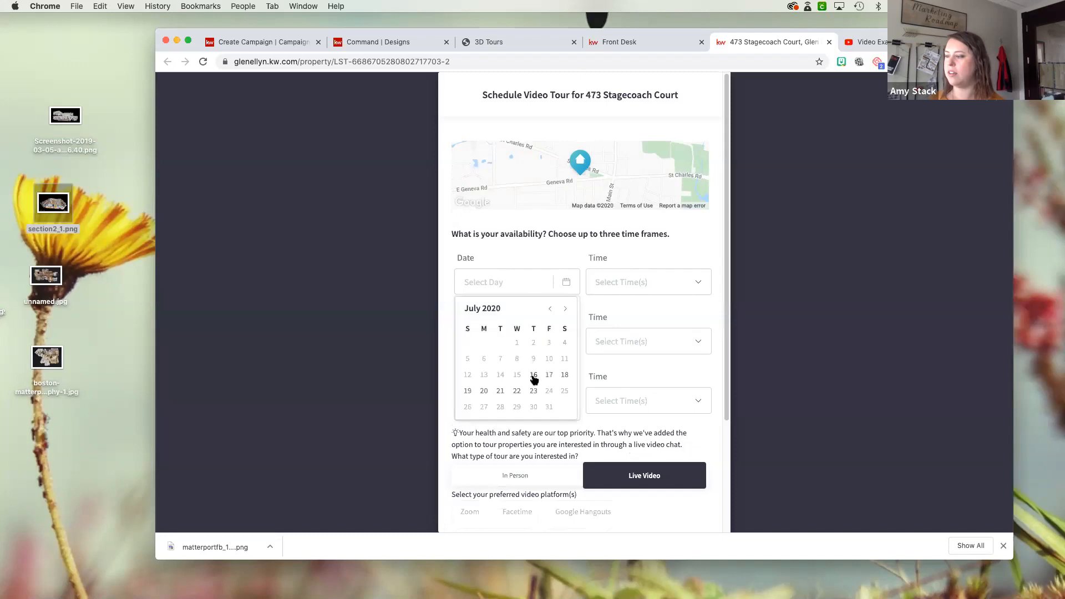
click(534, 375)
click(620, 300)
click(623, 355)
- Set the second time frame to Friday, July 17, Morning and the third to Saturday, July 18, Afternoon
click(542, 340)
click(553, 439)
click(621, 339)
click(633, 378)
click(535, 408)
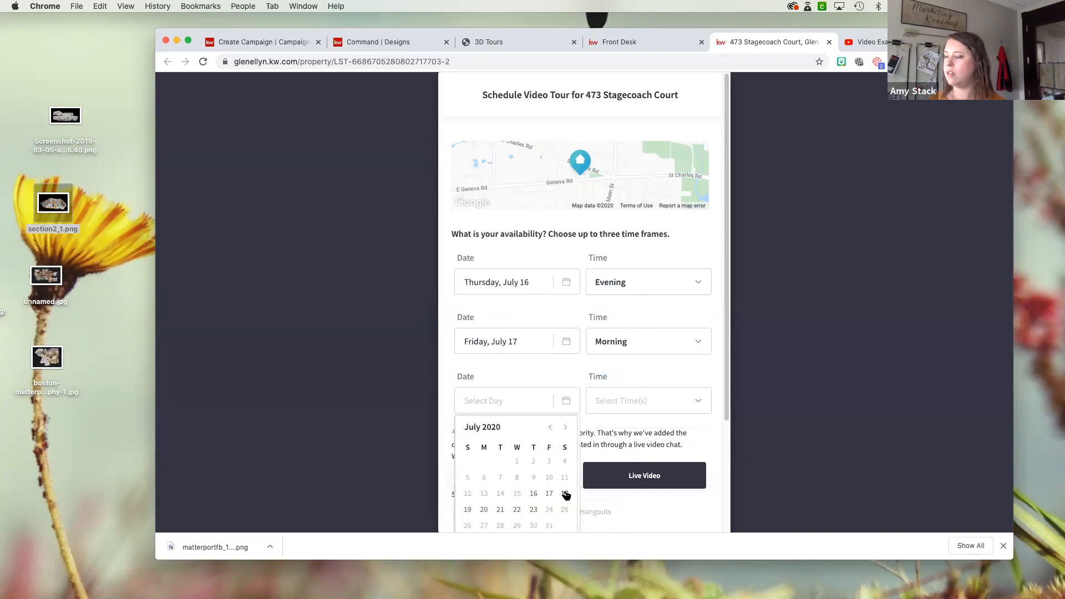
click(566, 494)
click(623, 402)
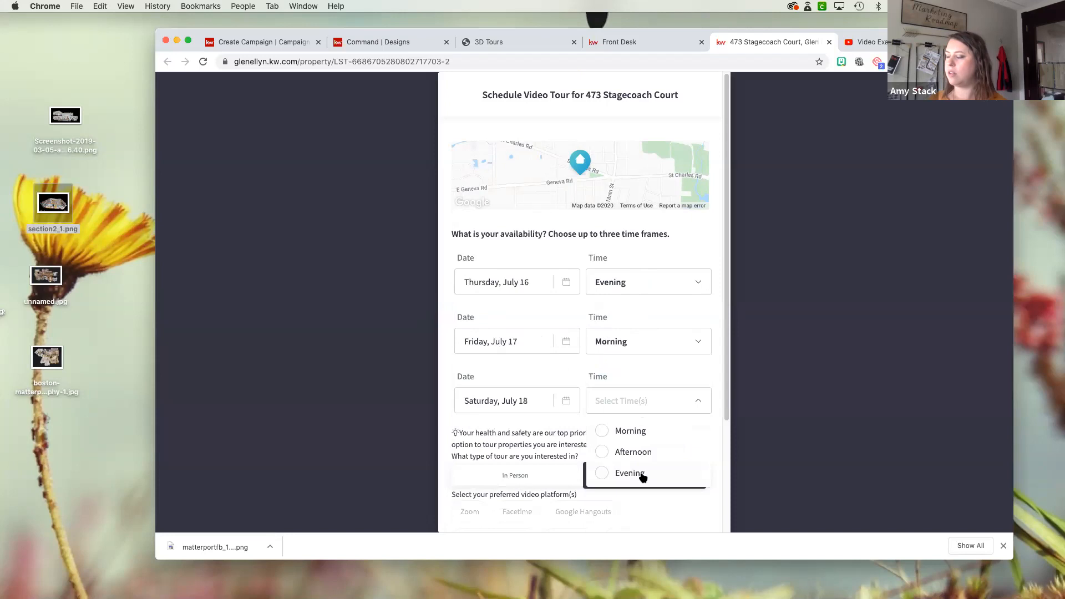
click(646, 450)
- Check the In Person tour option, return to Live Video, and choose Zoom and Facetime as preferred video platforms
scroll(588, 366, down, 5)
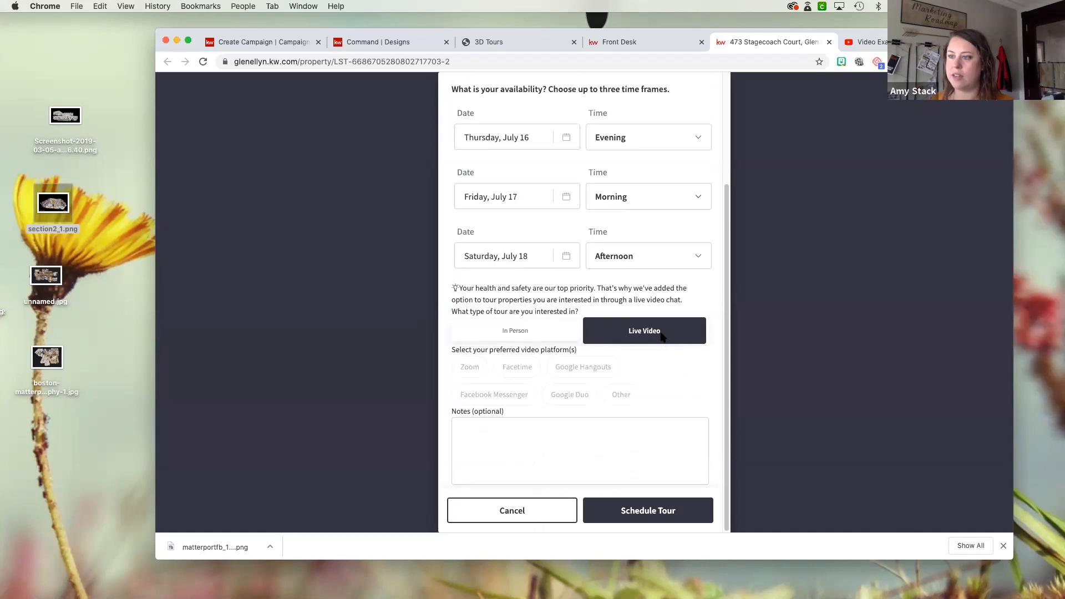
click(527, 331)
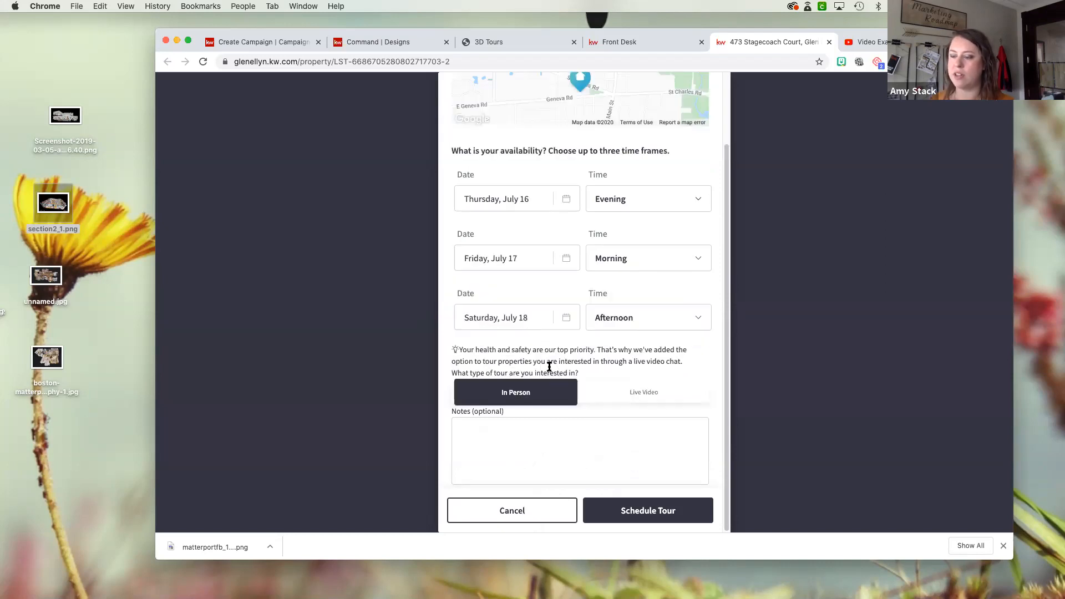
click(649, 394)
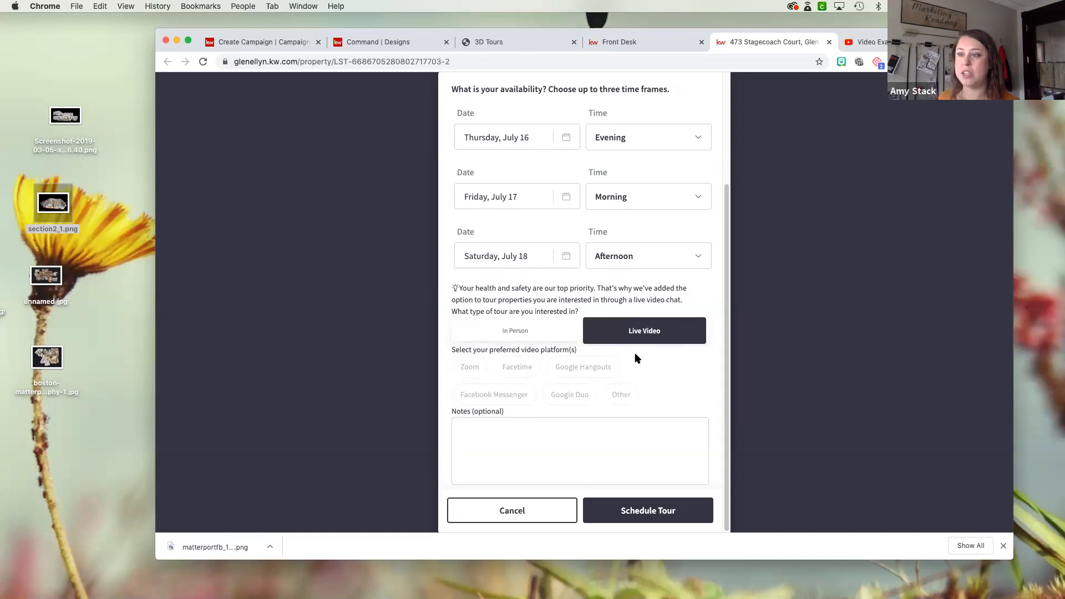
click(477, 373)
click(517, 374)
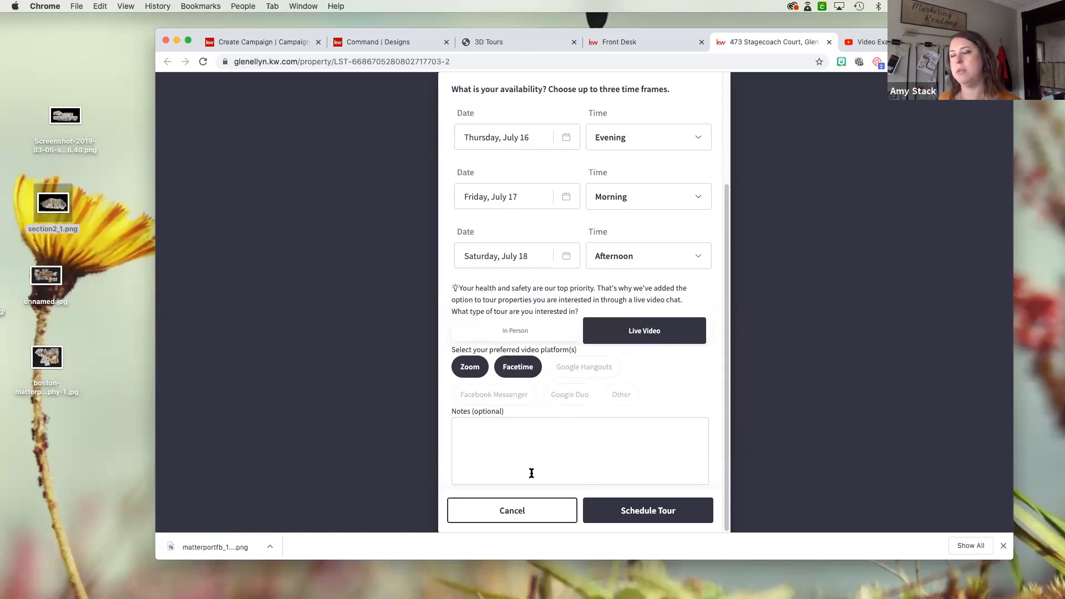
- Add the note "can't wait to see it!" to the tour request
click(531, 441)
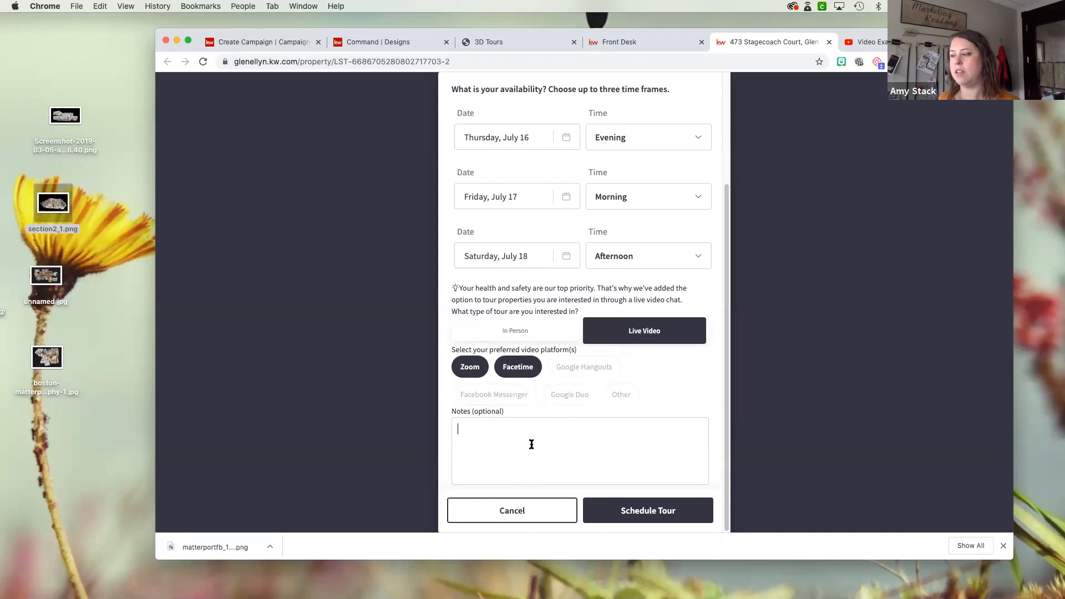
text(ca)
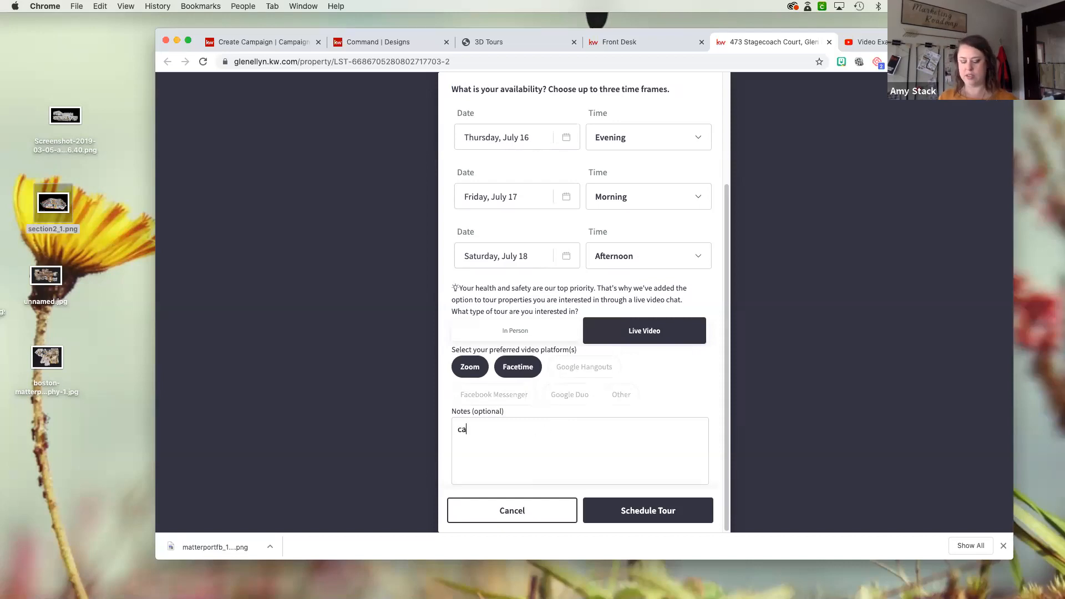
text(n't wait to see it!)
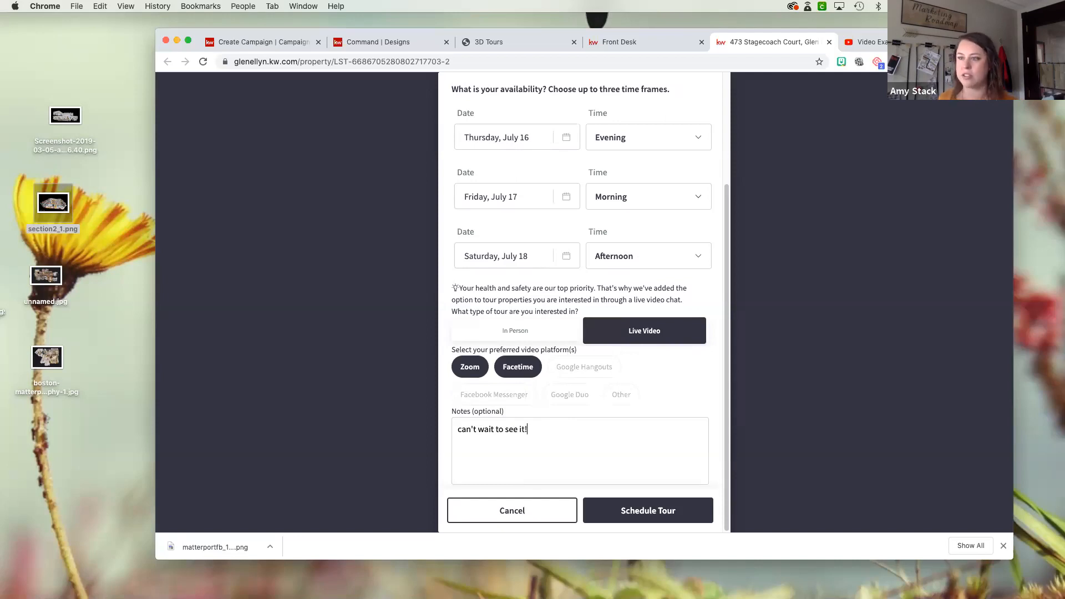
- Submit the live video tour request, switch back to Command, and close the MATTERPORT FB design
click(661, 511)
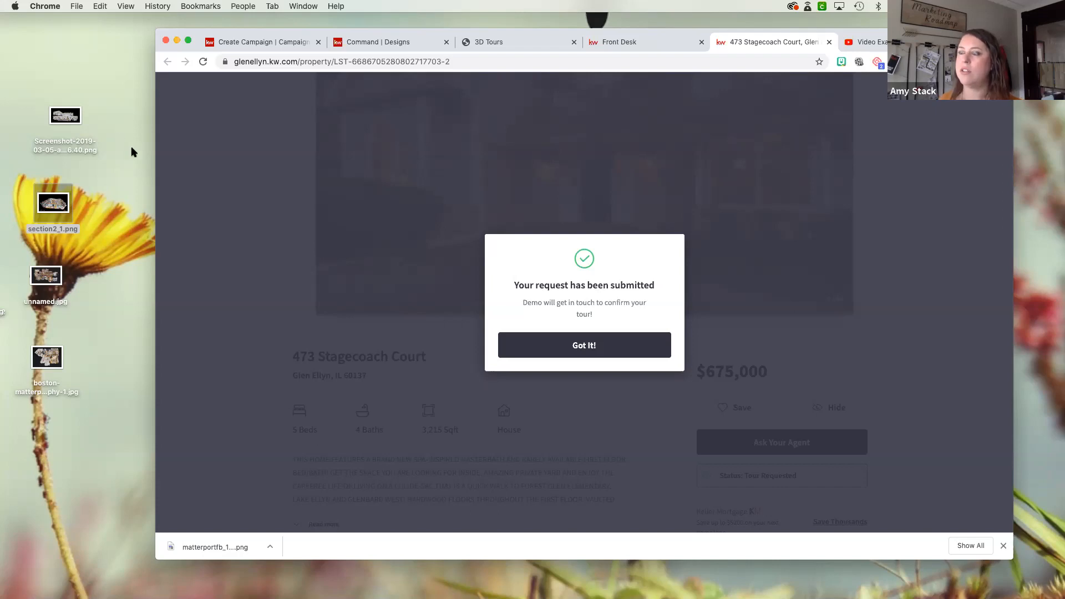
click(361, 42)
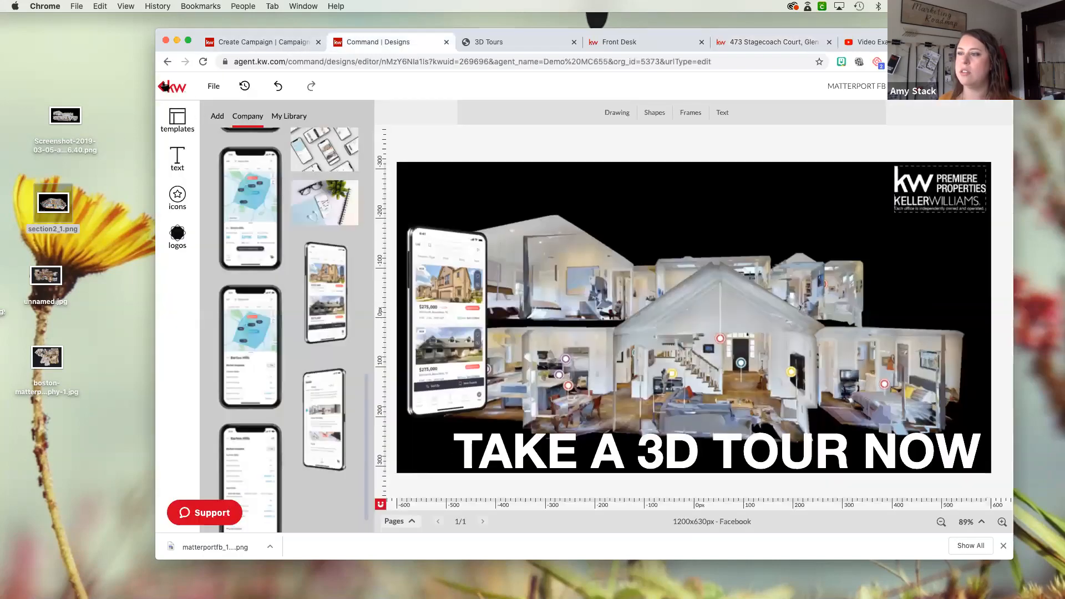
click(966, 86)
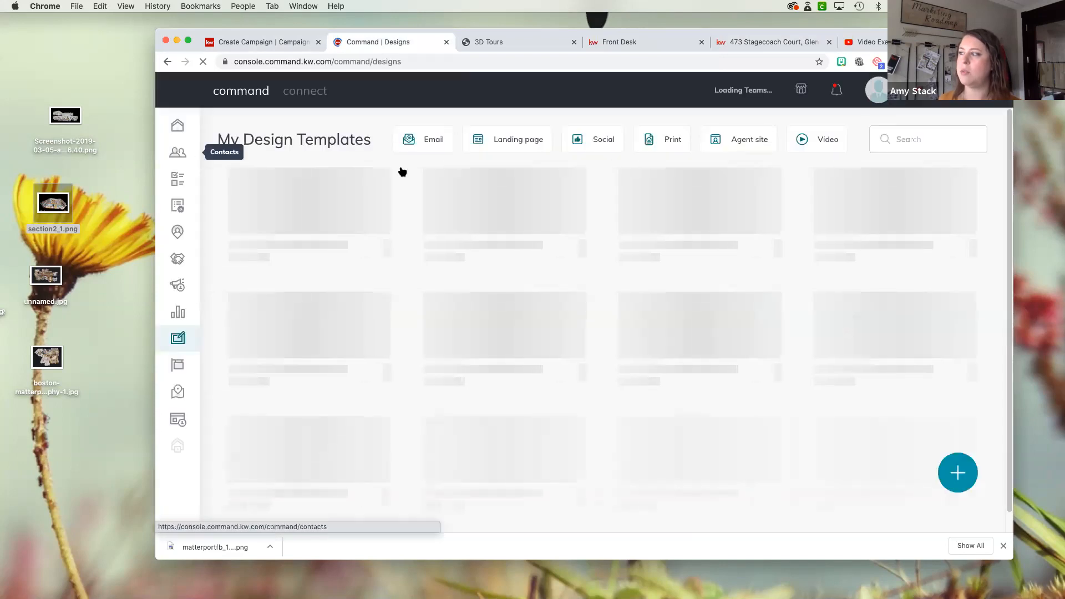
- Review the Command notifications and dismiss the agent site notification about the requested video tour
click(838, 90)
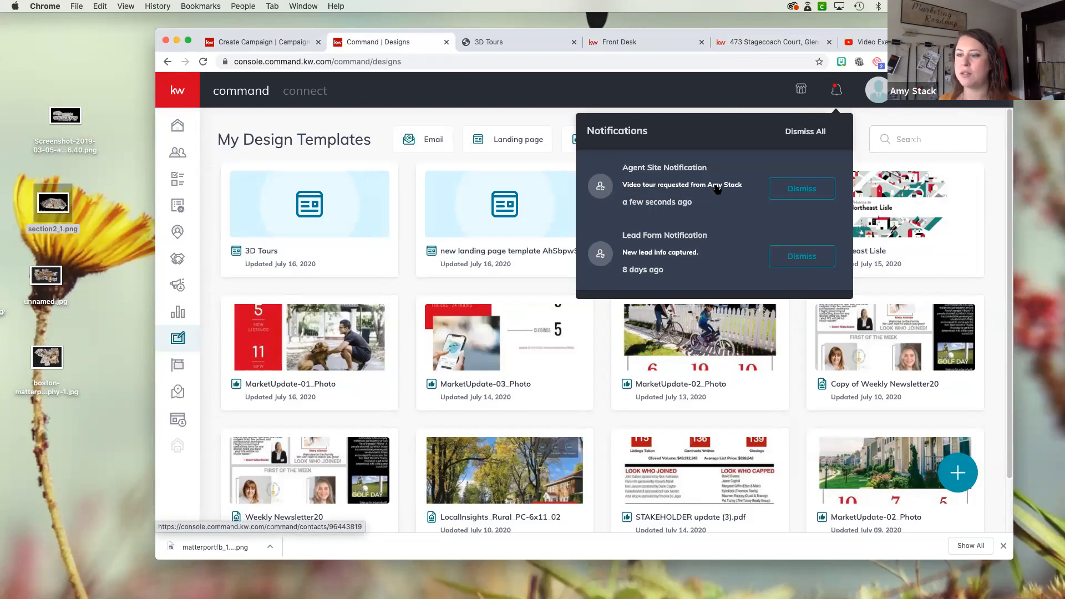
click(782, 193)
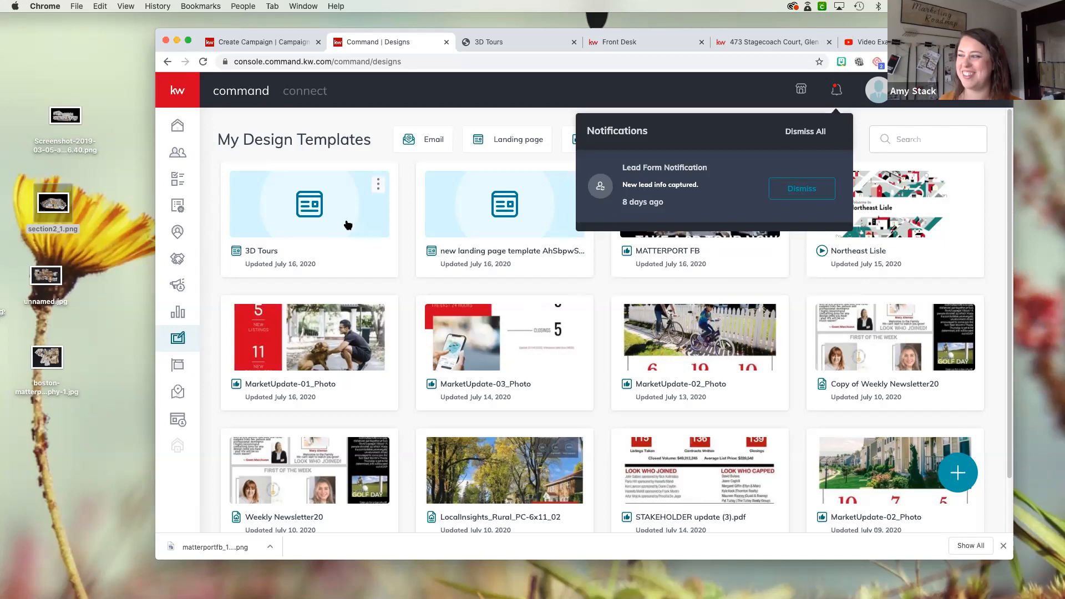
click(802, 190)
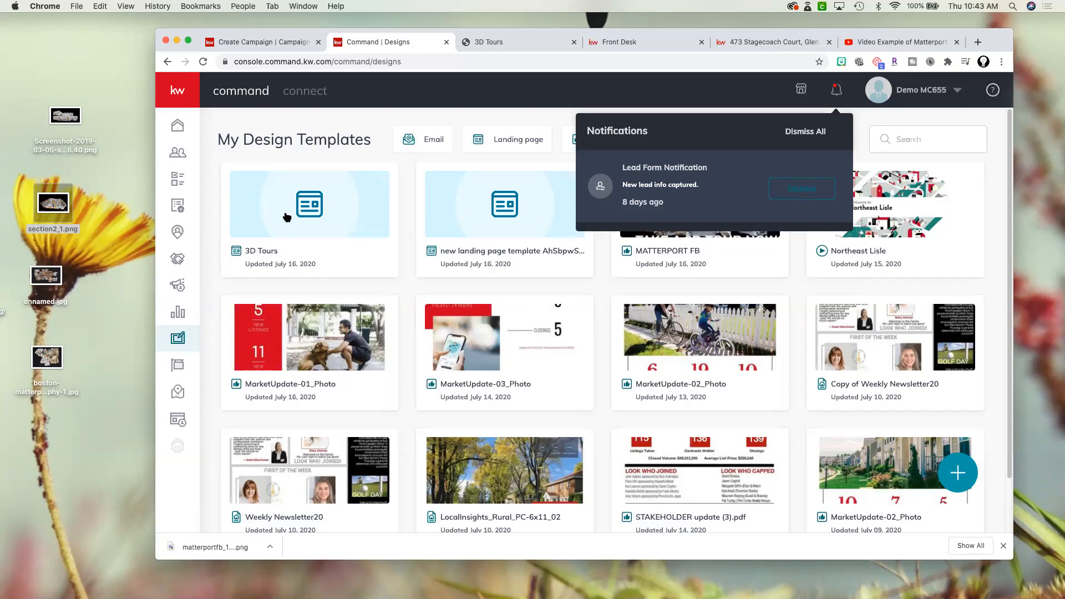
- In Contacts, open the record of the lead with the Agent Site Connection who requested the video tour
click(178, 156)
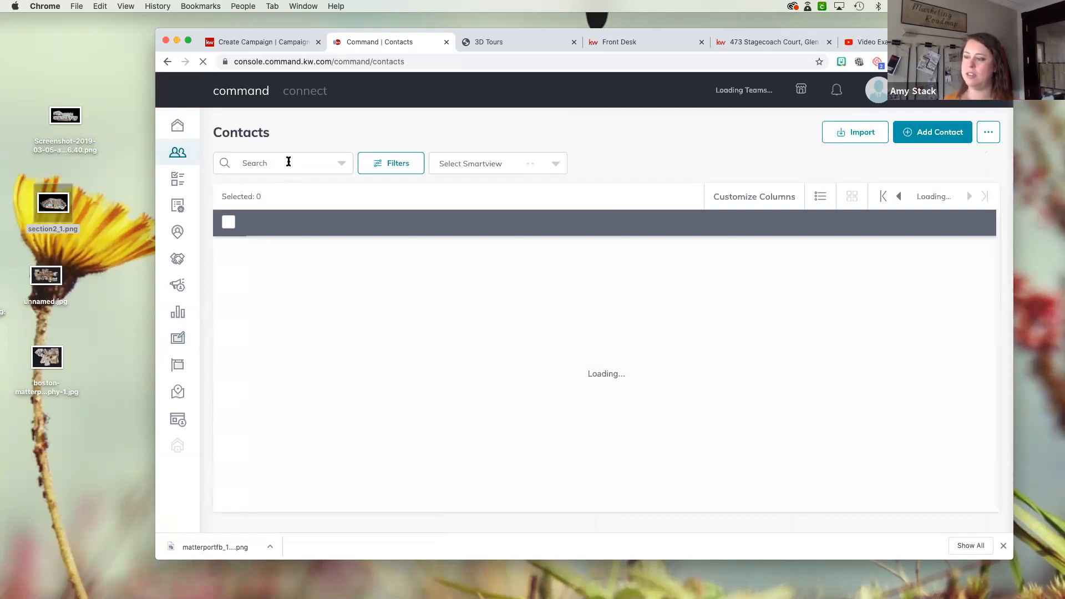
click(289, 162)
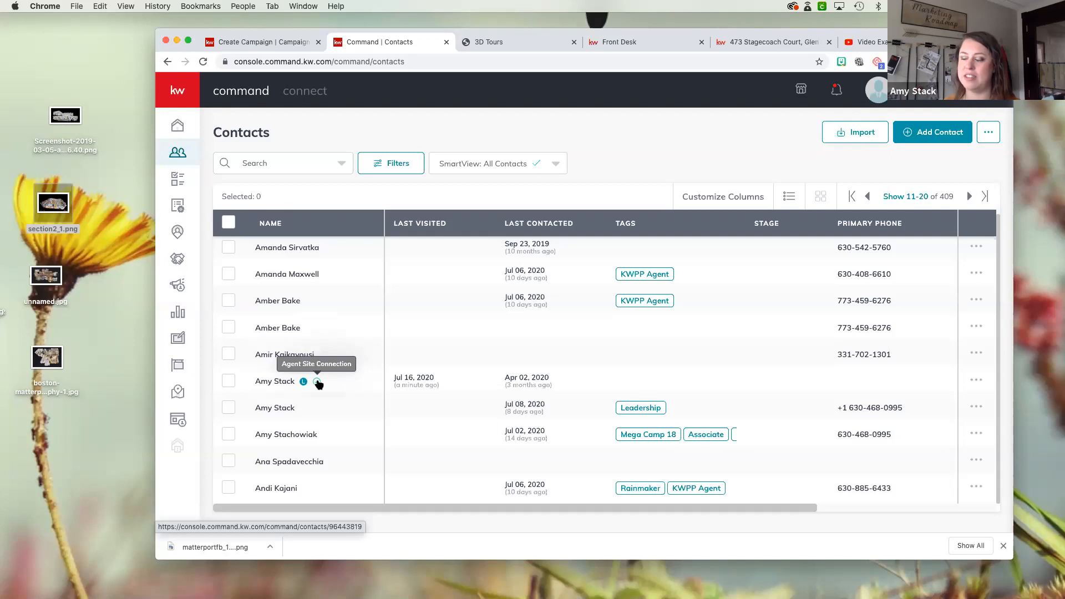
click(273, 381)
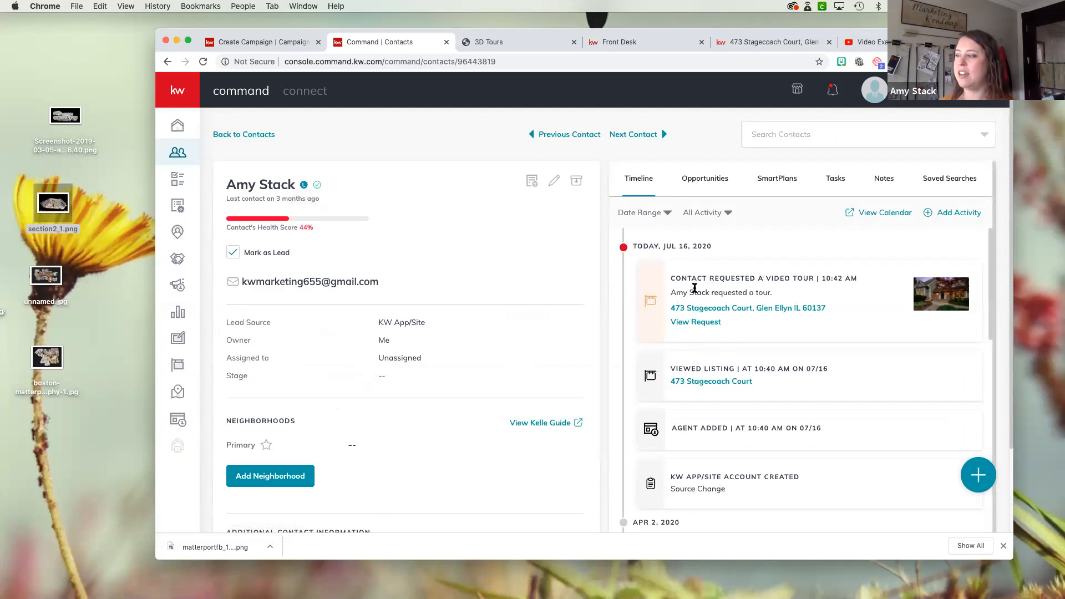
- View the contact's video tour request, open its linked listing, and close the listing page again
click(698, 322)
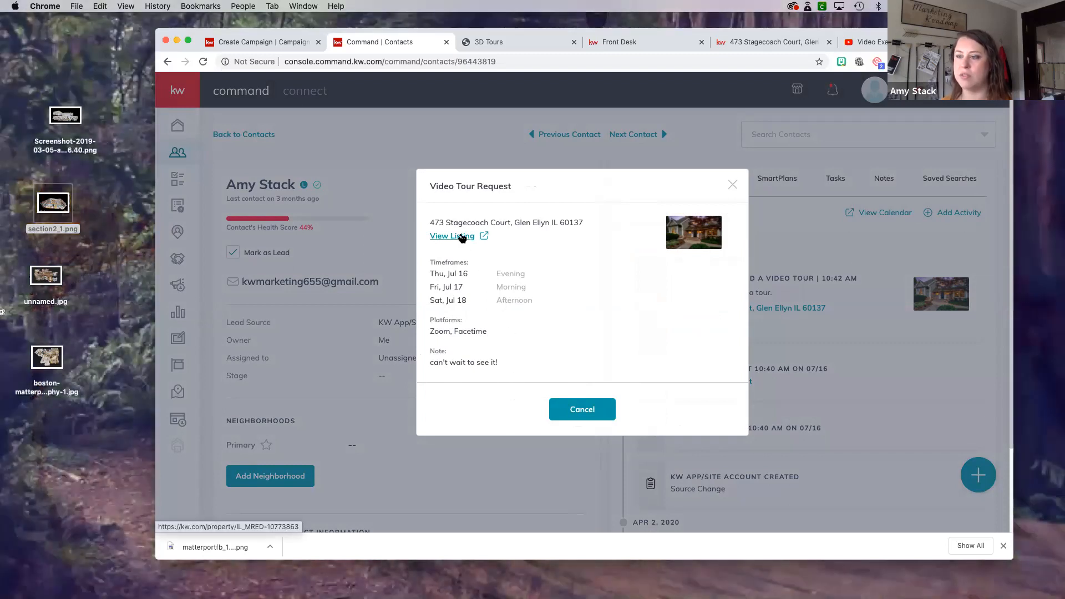
click(472, 239)
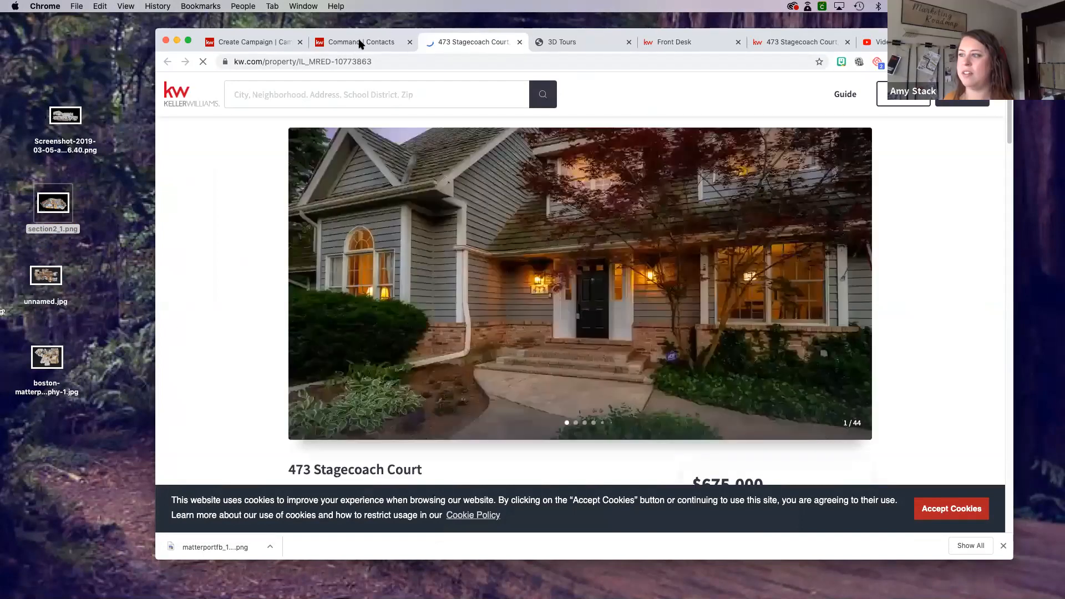
key(super+w)
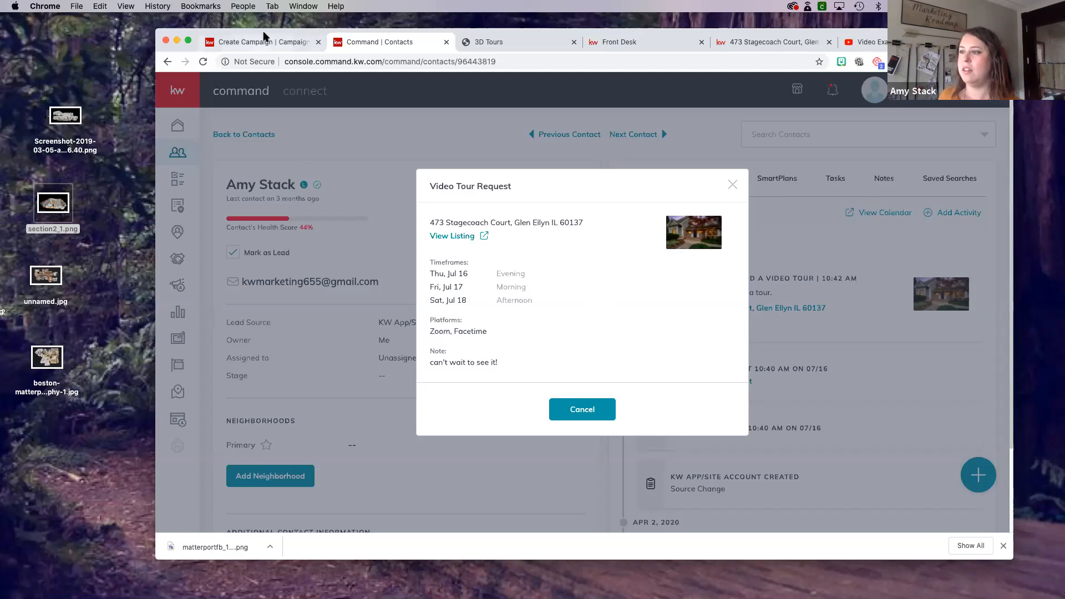
- Return to the 3D Tour direct mail campaign and save it as a draft
click(277, 43)
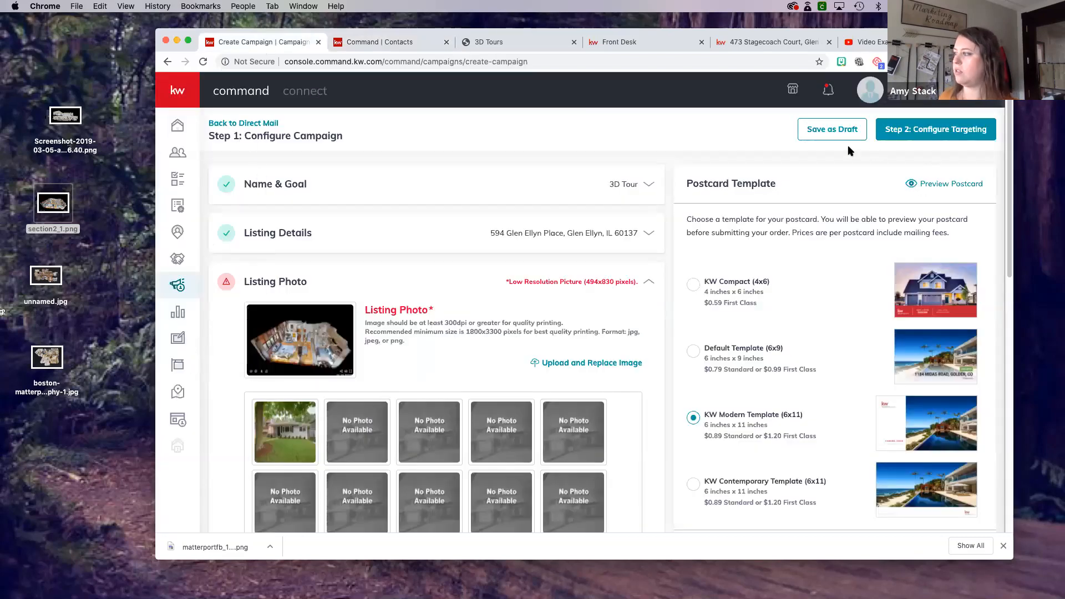
click(825, 138)
click(537, 339)
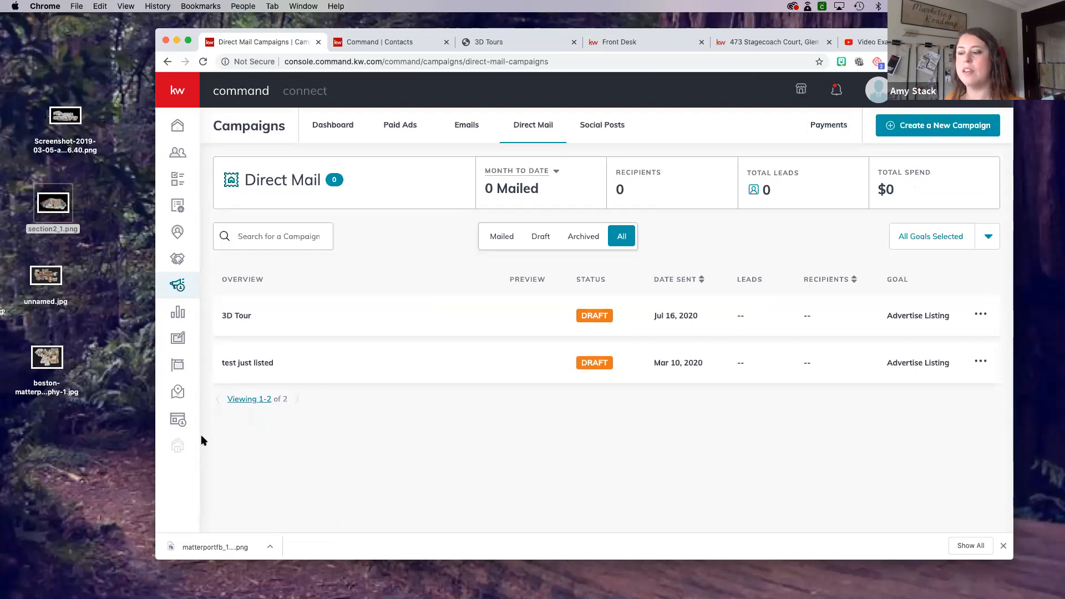
- Find the 3D Tours page among the landing pages and open it for editing
click(177, 420)
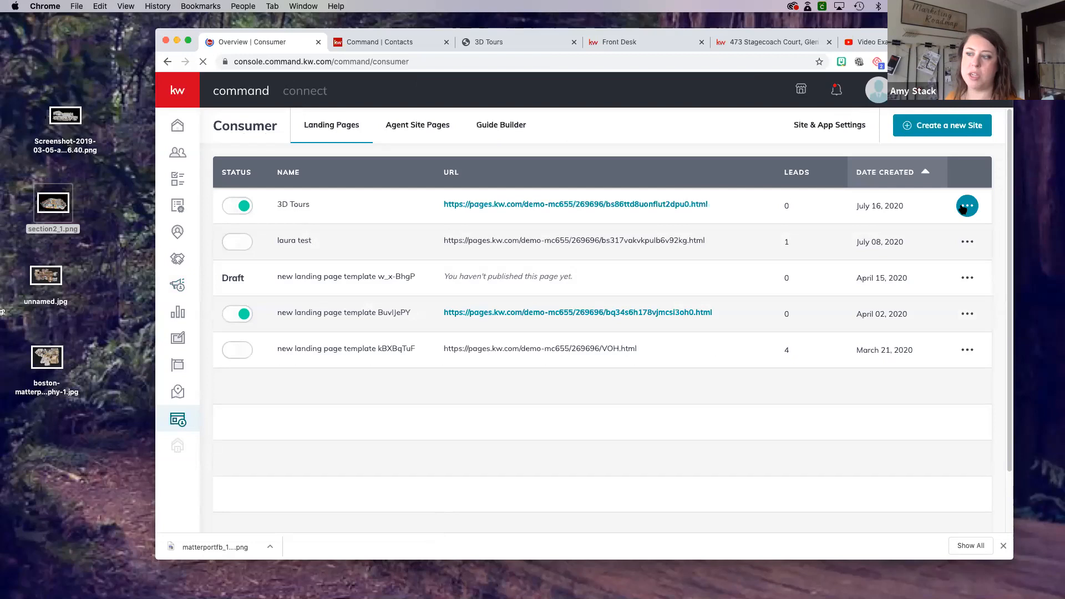
click(969, 206)
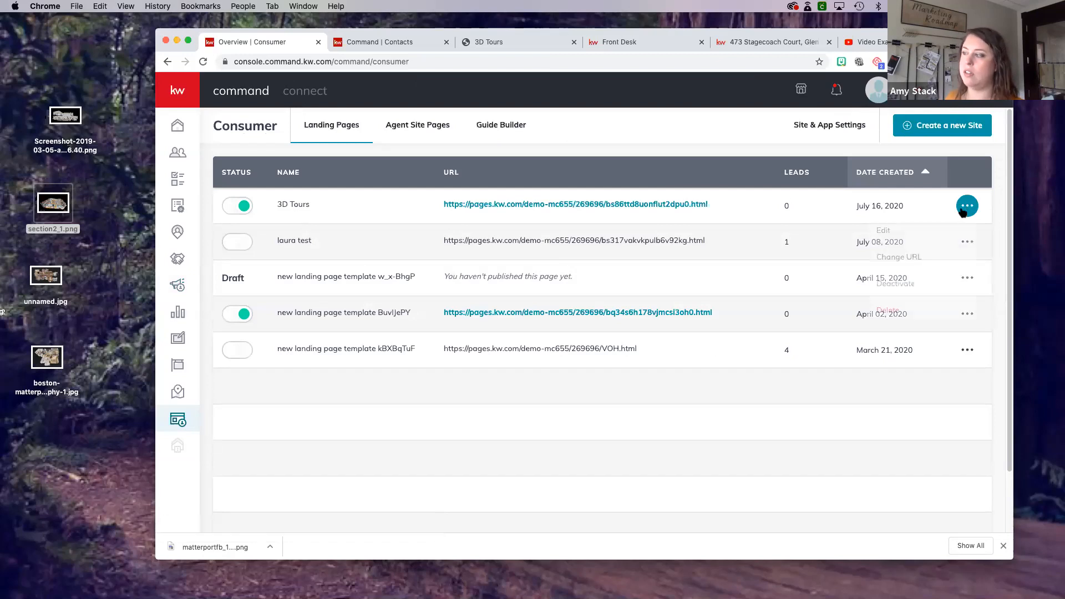
click(897, 235)
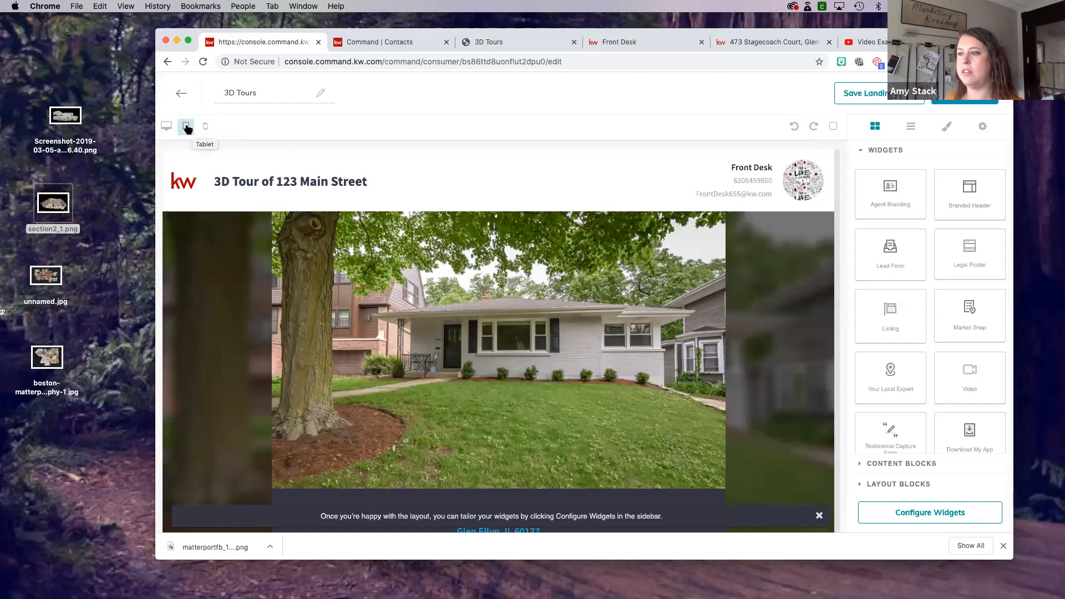
- Preview the 3D Tours landing page in tablet layout, from the header through the listing details
click(187, 128)
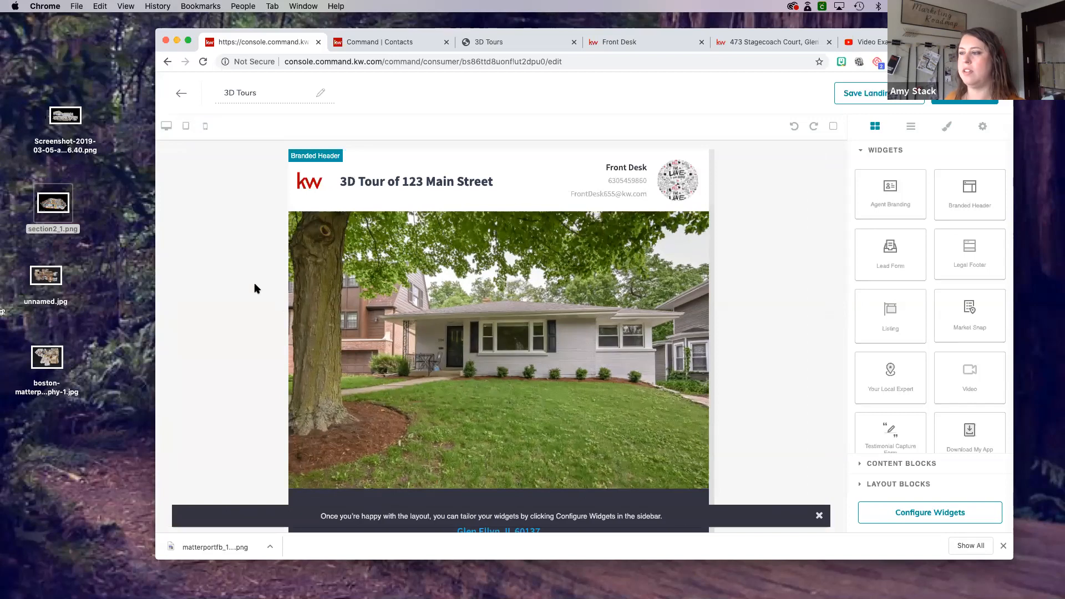
scroll(409, 324, down, 2)
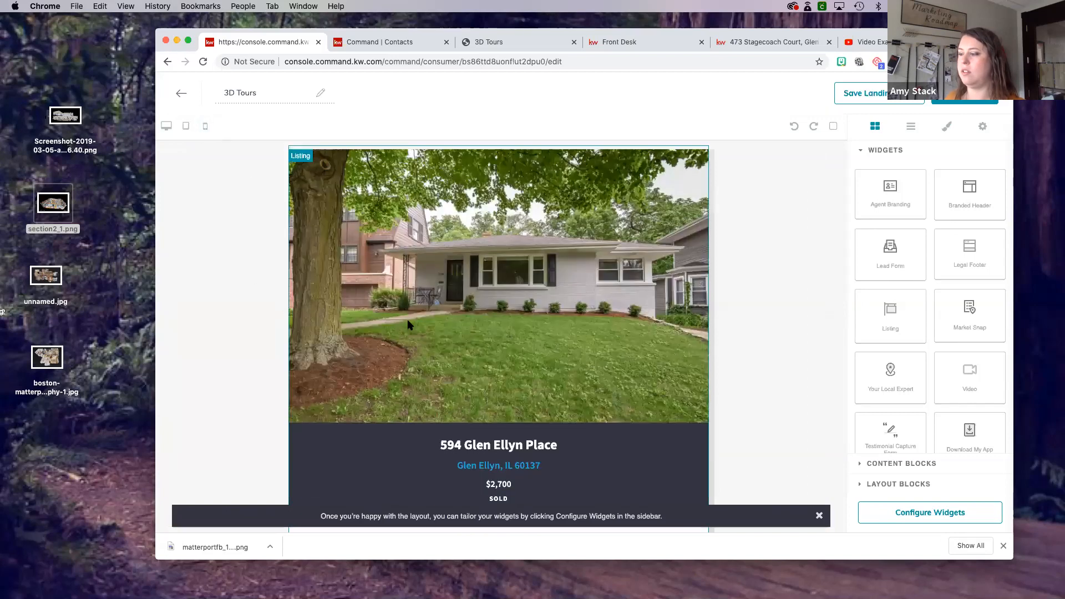
scroll(409, 325, down, 10)
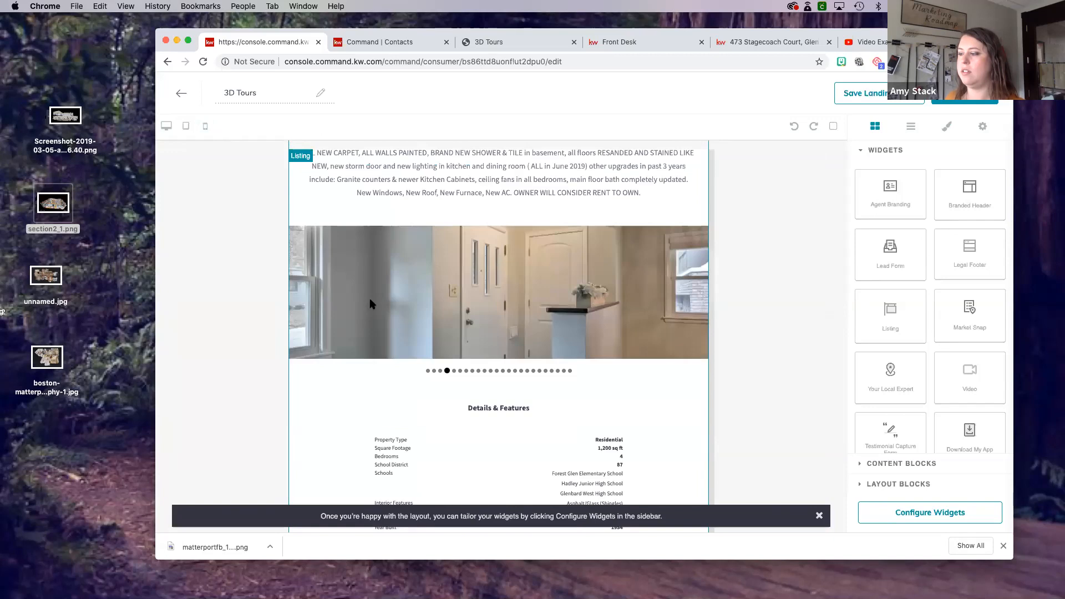
- Examine the landing page in mobile layout from header to lead form, and return to the desktop layout
click(205, 126)
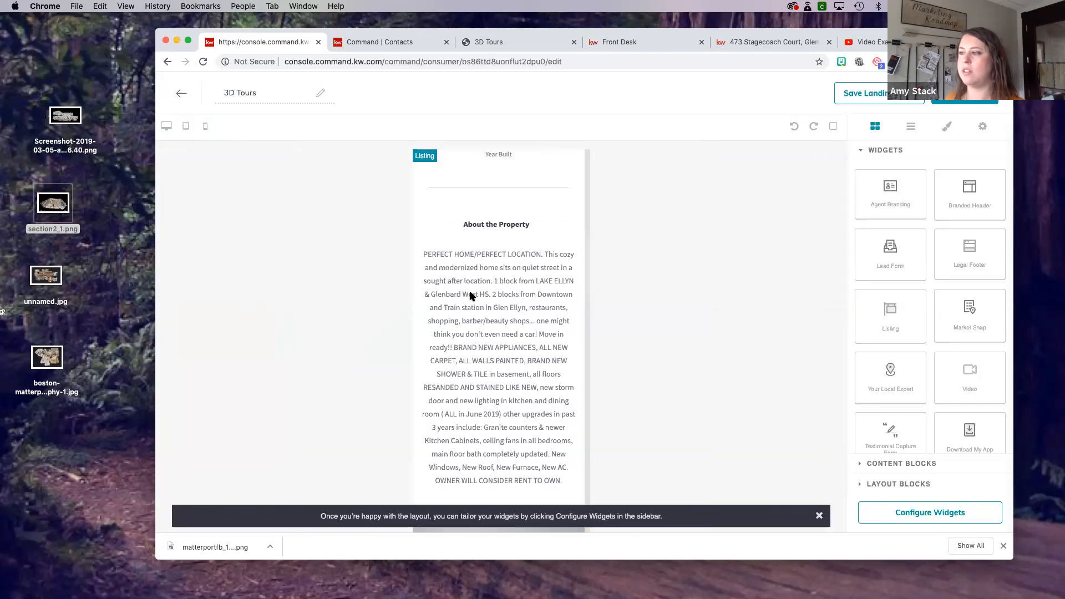
scroll(579, 208, down, 5)
scroll(581, 210, down, 10)
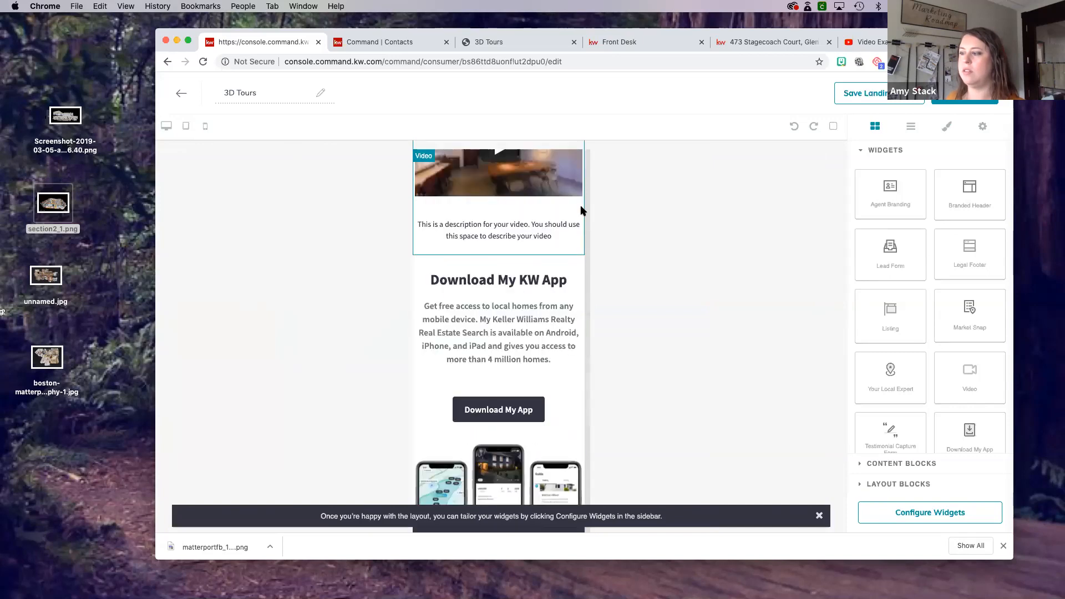
scroll(581, 210, down, 10)
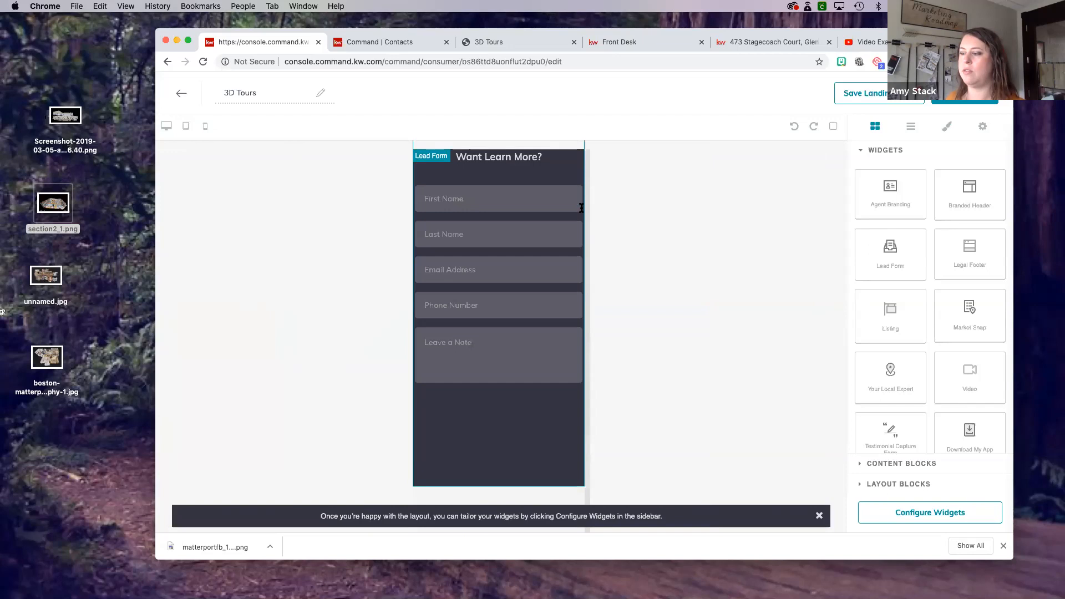
scroll(582, 208, down, 5)
scroll(582, 210, up, 7)
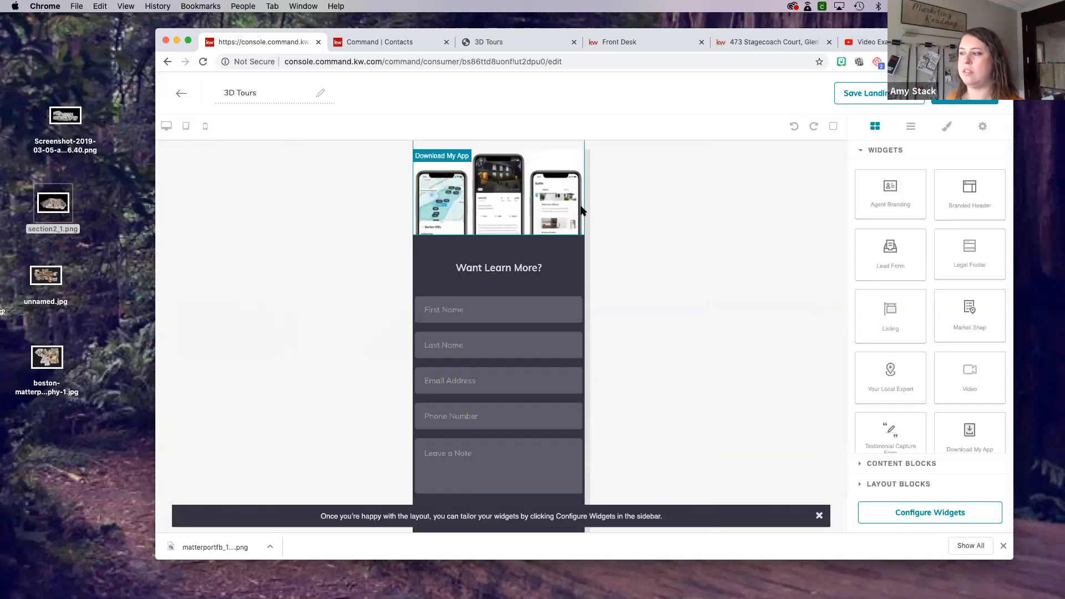
scroll(581, 210, up, 15)
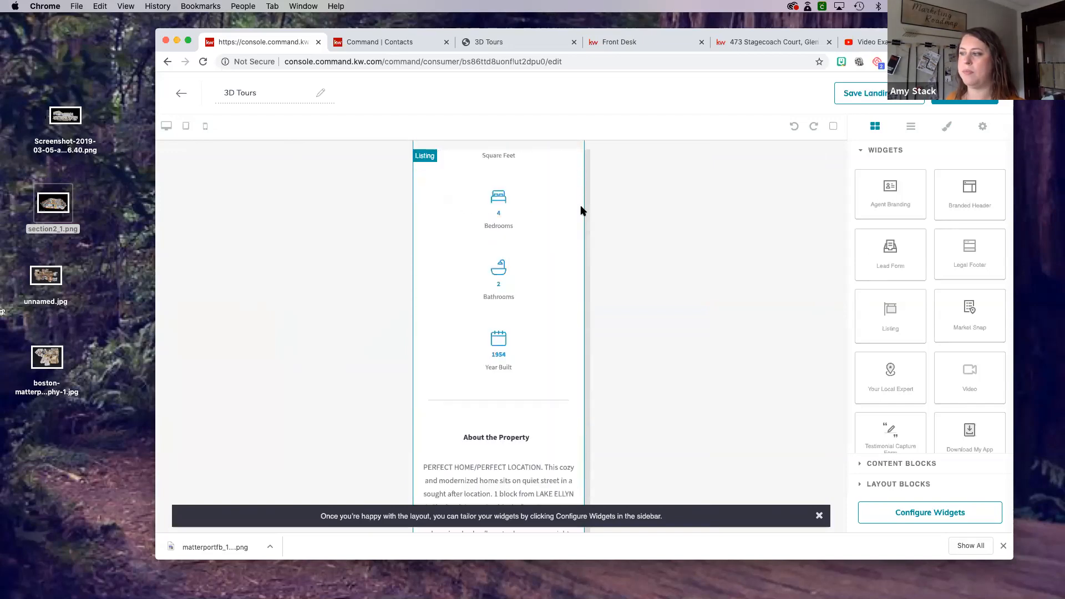
scroll(581, 210, up, 5)
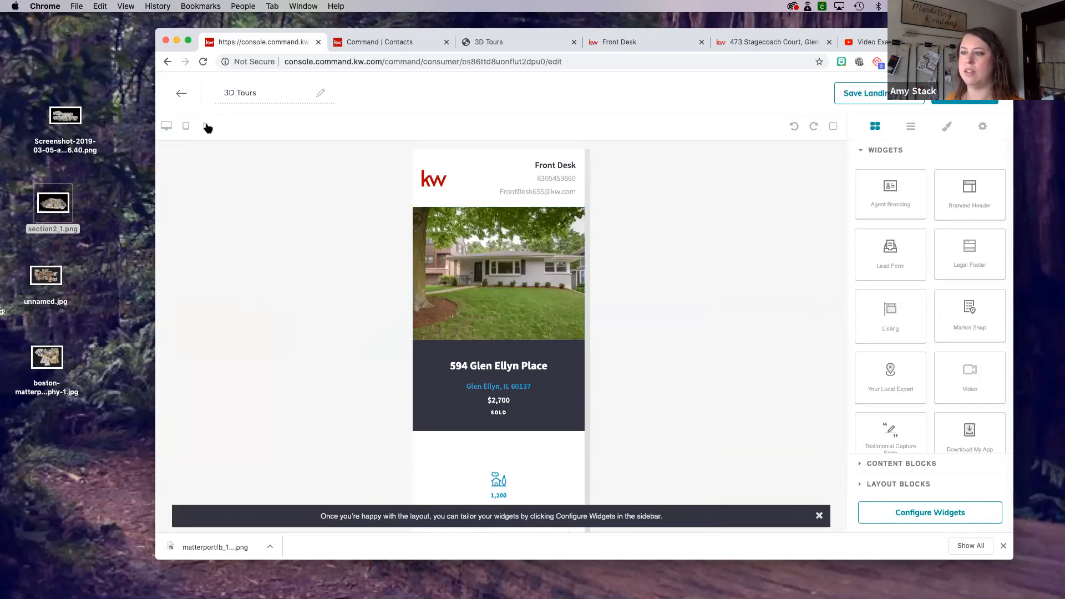
click(167, 126)
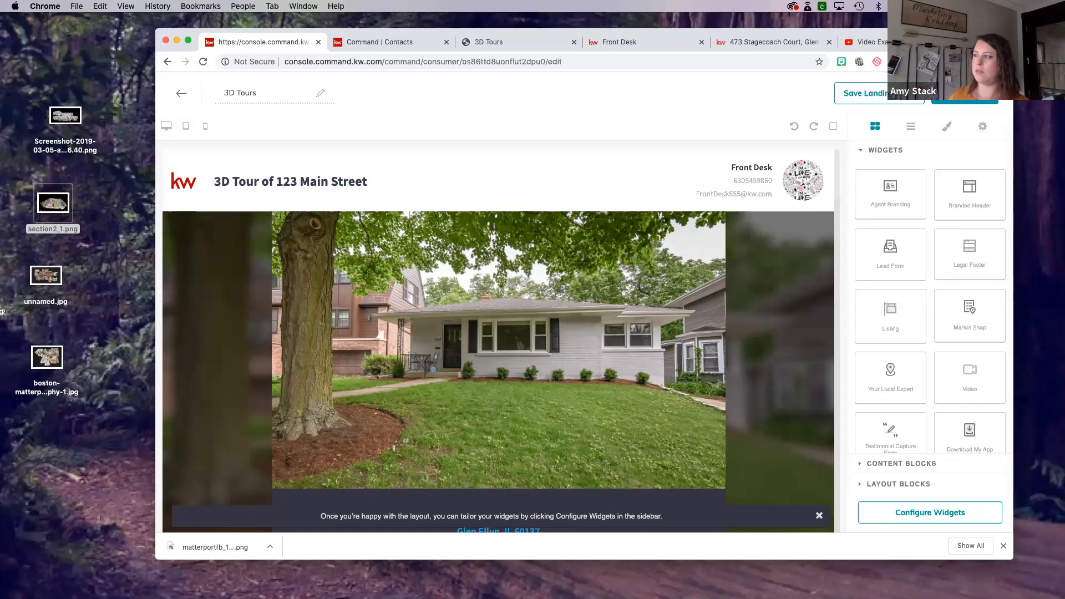
- Open the asteroom.com website in a new browser tab
click(979, 43)
text(aster)
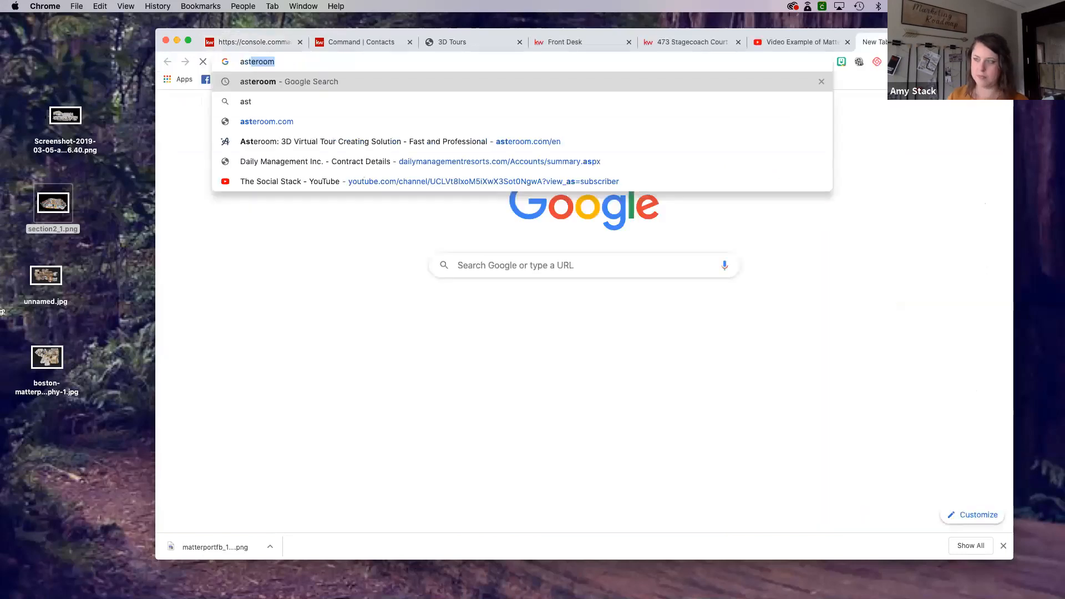
text(oom.com)
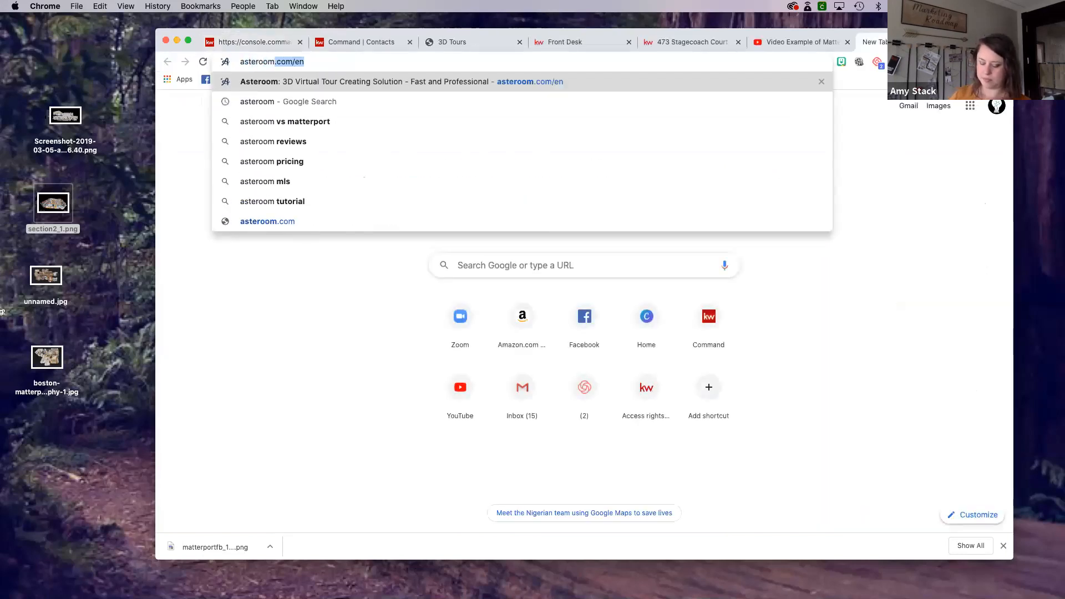
key(Return)
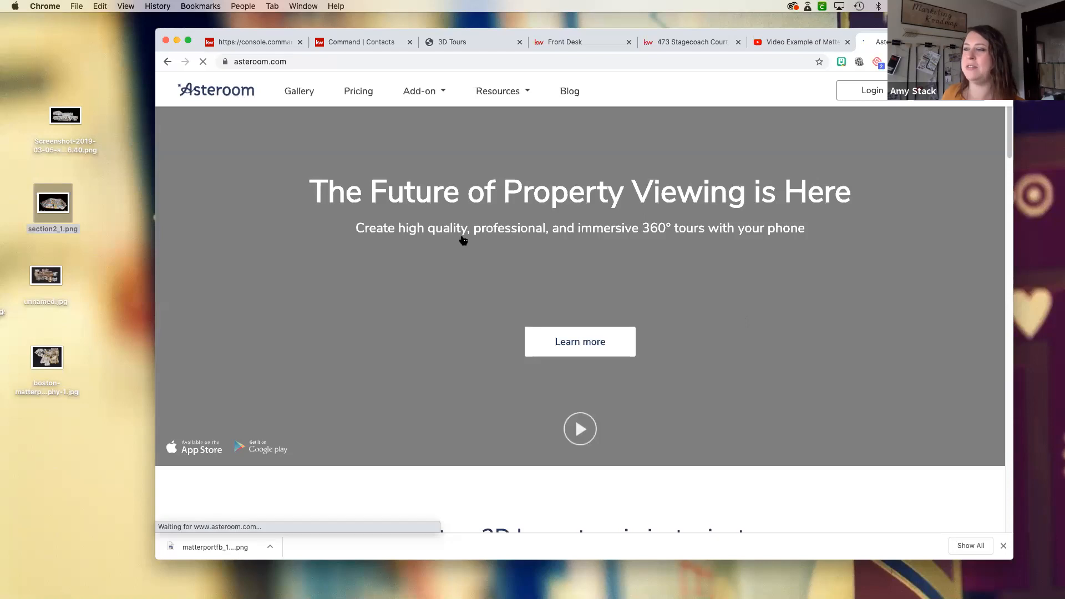
- Look through the Asteroom homepage for how phone-based 3D home tours work and the Pano Kit purchase options
scroll(584, 389, down, 1)
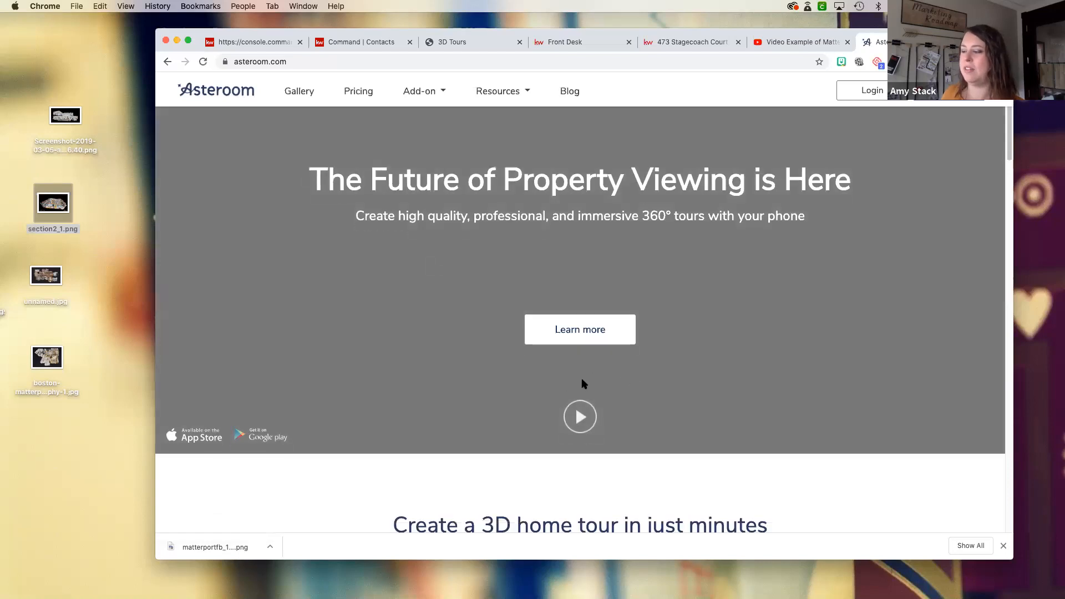
scroll(555, 377, down, 5)
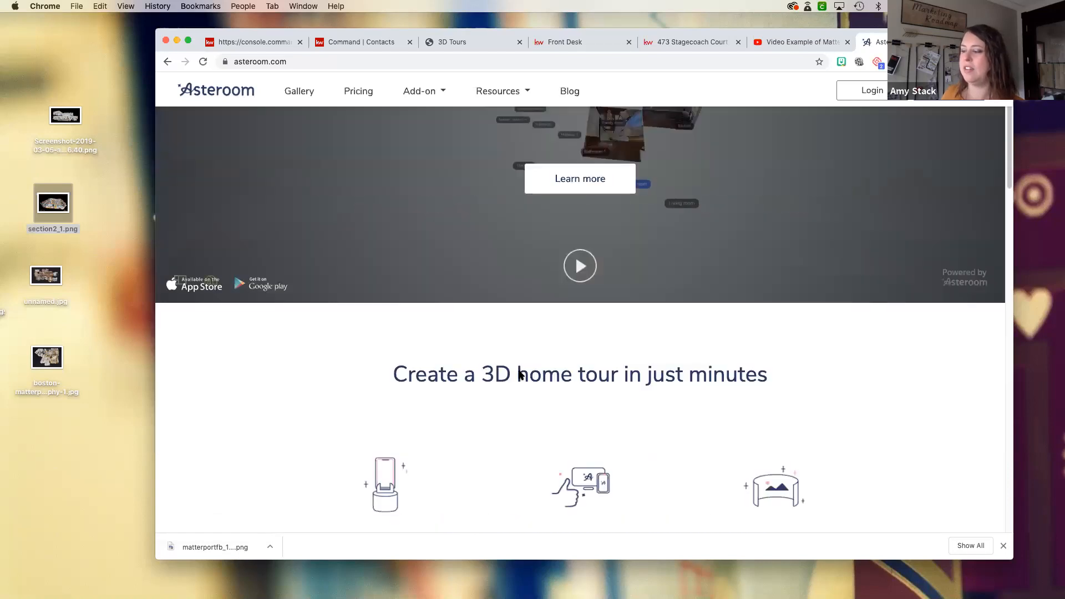
scroll(523, 372, down, 1)
scroll(522, 371, down, 3)
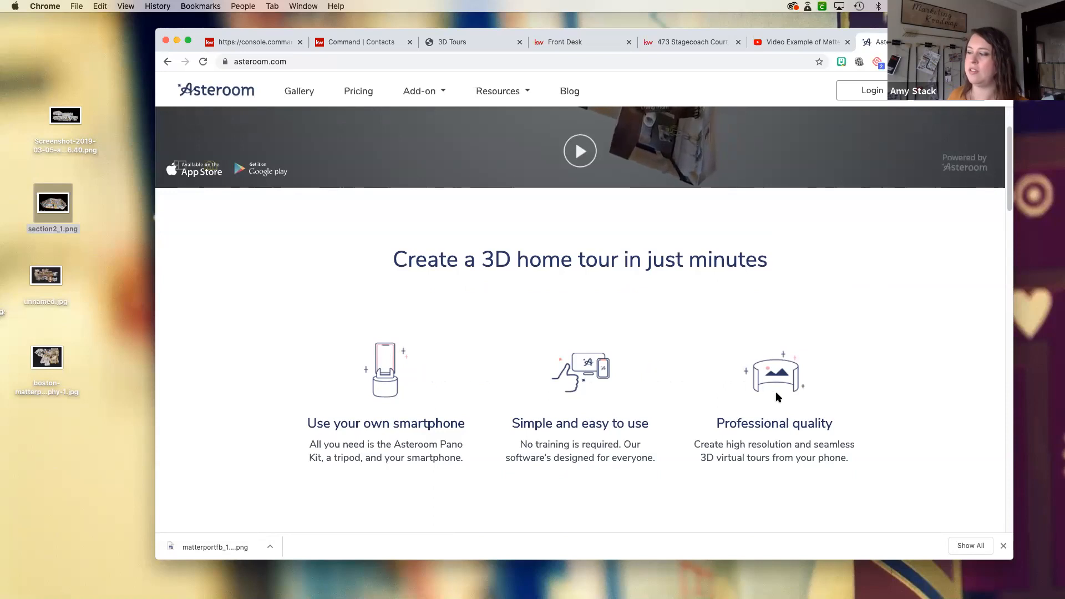
scroll(682, 436, down, 5)
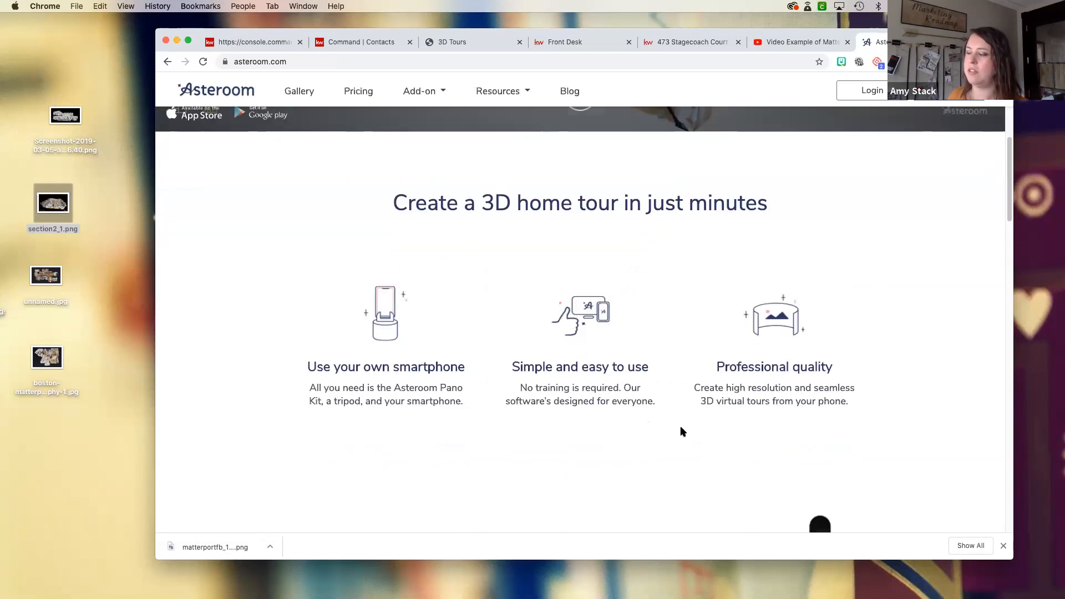
scroll(683, 432, down, 10)
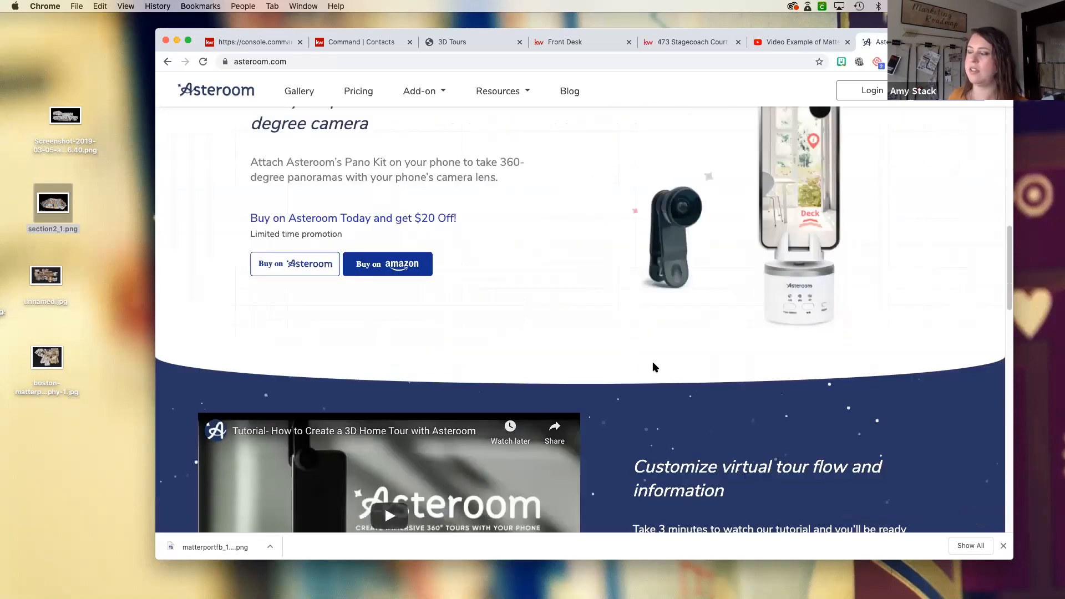
- Review the Asteroom homepage sections on the Pano Kit, the tutorial video, tour sharing and user testimonials, and return to the page header
scroll(653, 359, up, 1)
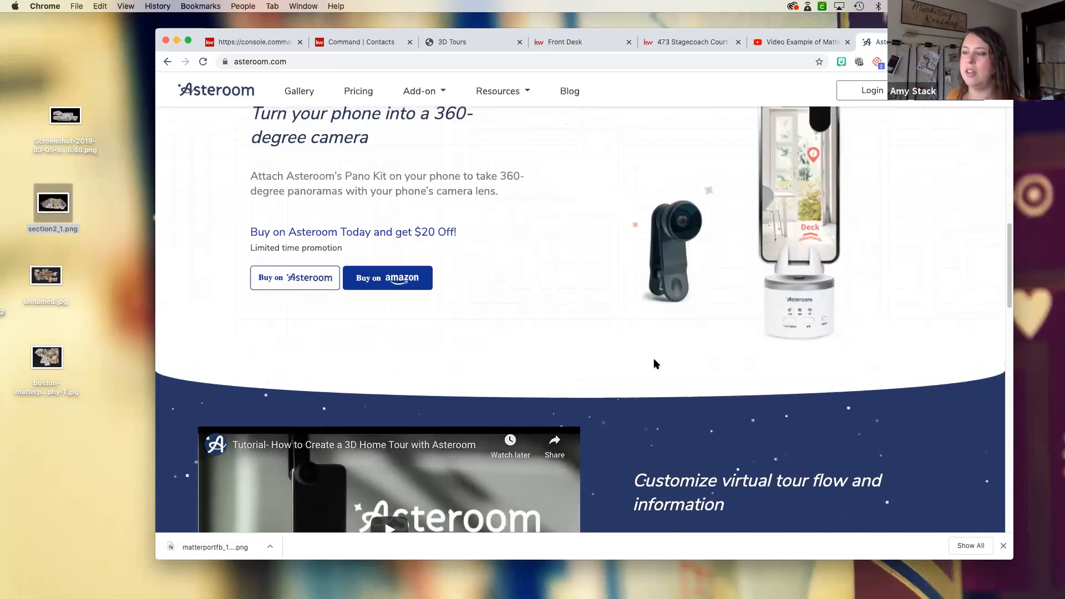
scroll(655, 361, up, 2)
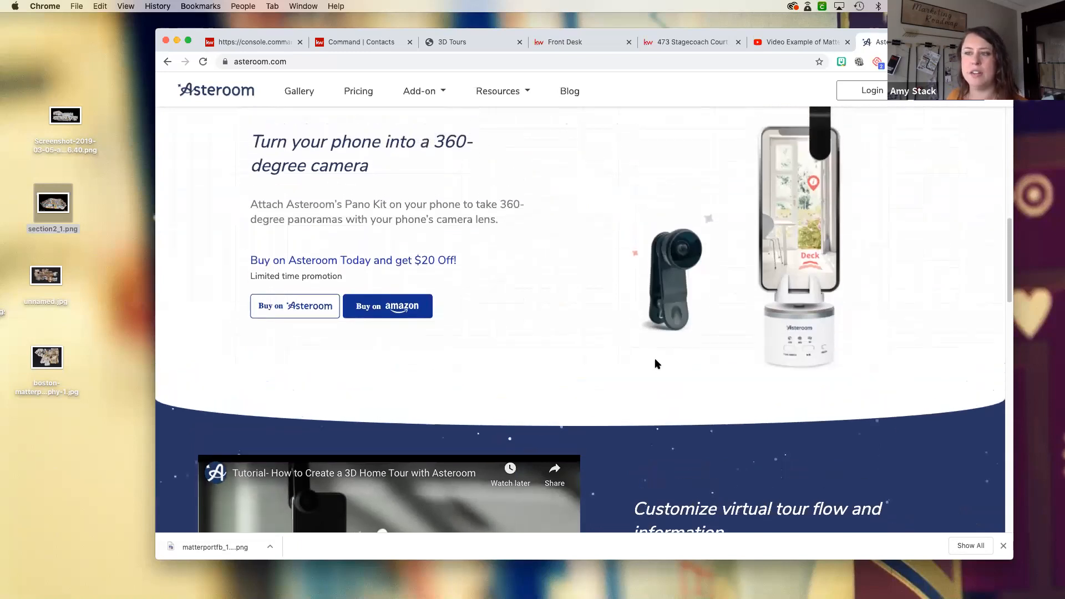
scroll(657, 363, up, 1)
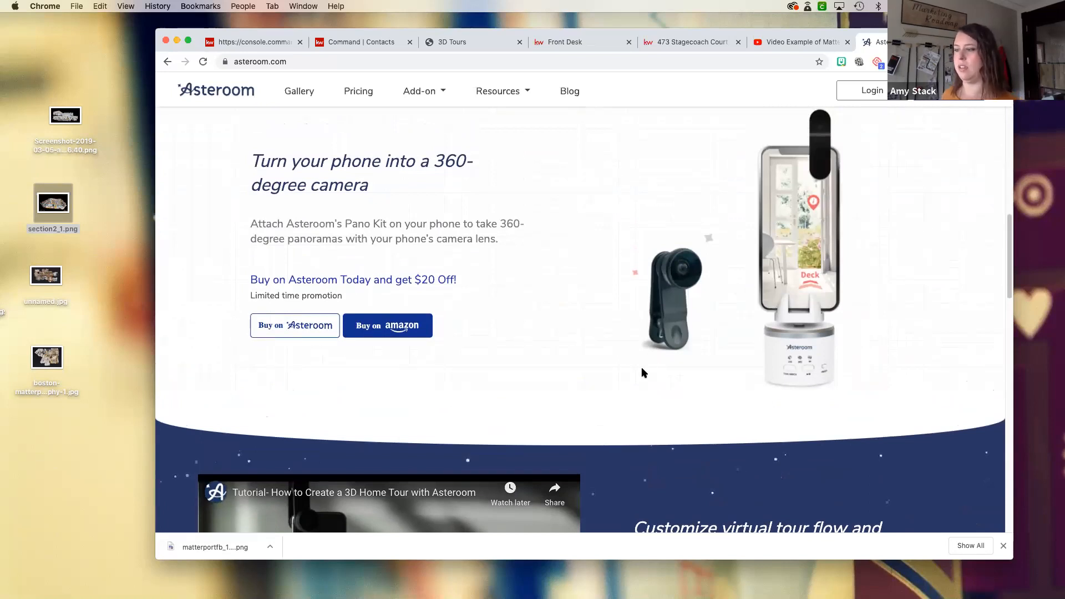
scroll(642, 370, down, 5)
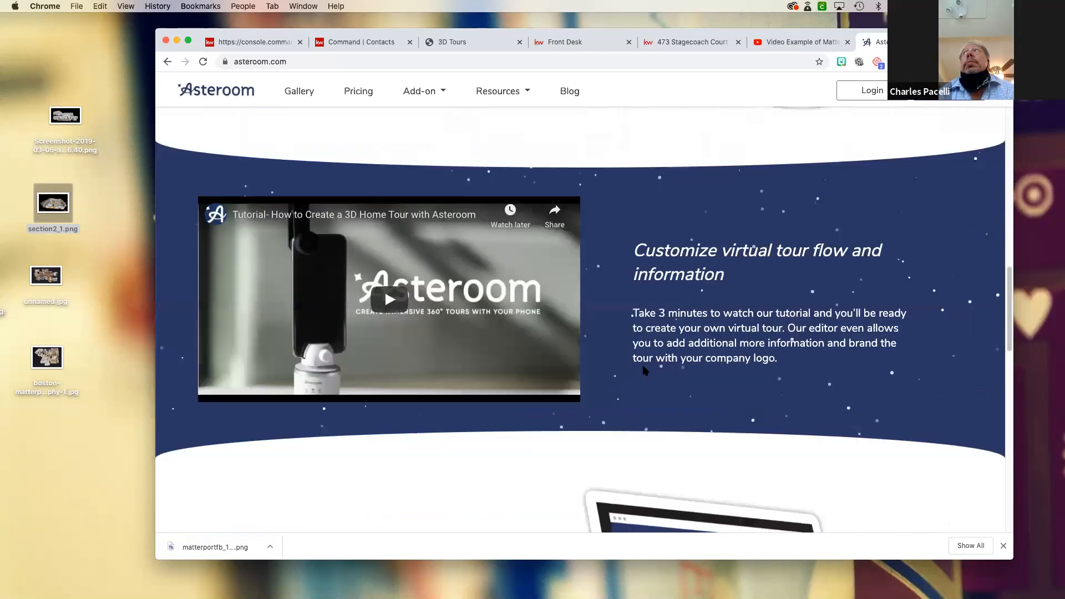
scroll(644, 371, down, 12)
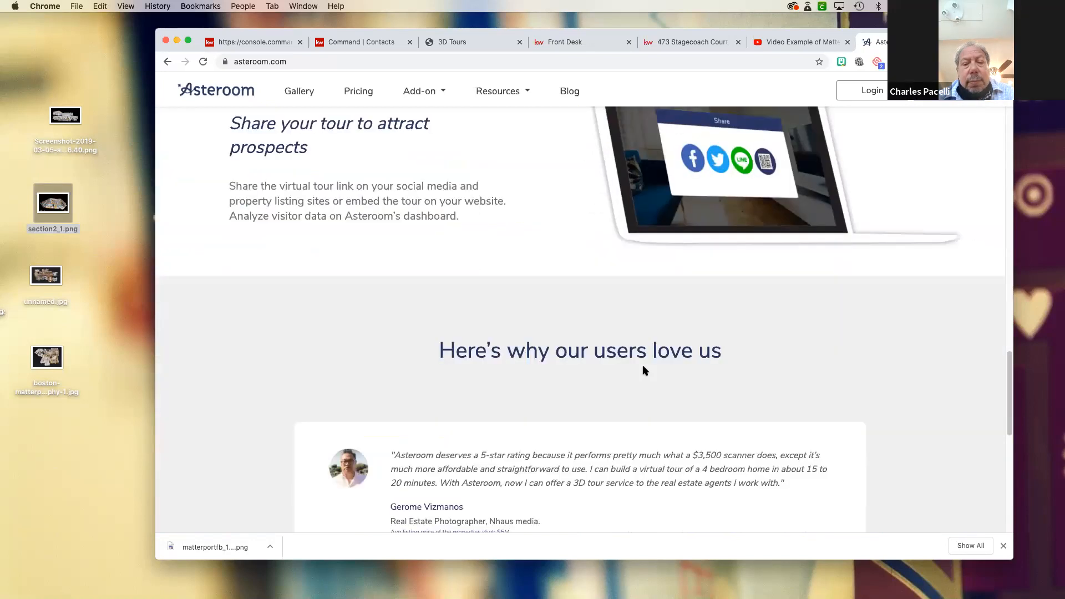
scroll(643, 370, up, 18)
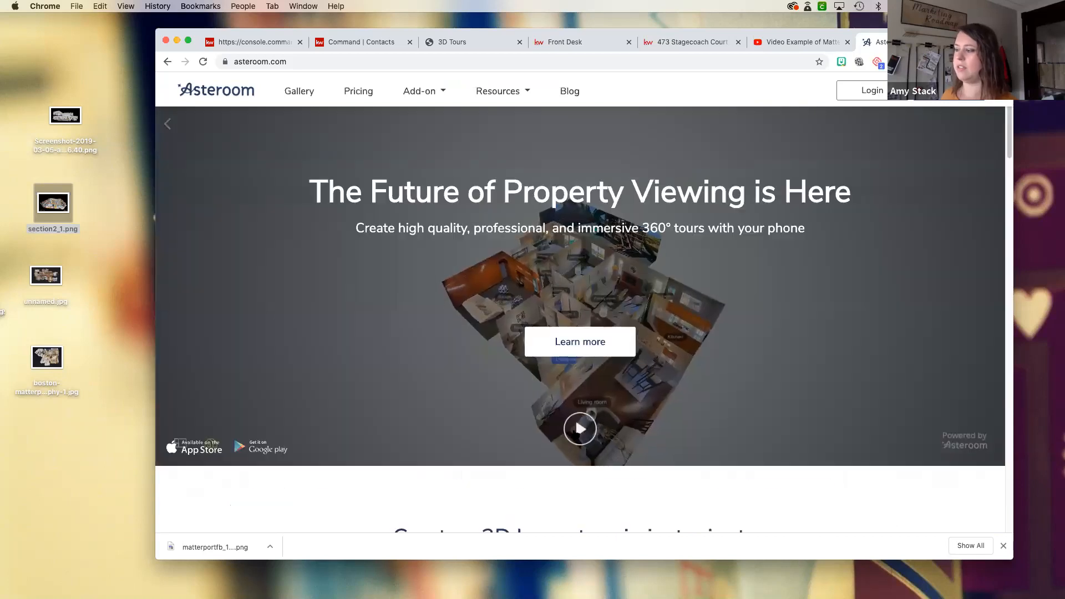
- Start the sample home tour on the Asteroom homepage and view it as a floor plan and as a 3D dollhouse
click(580, 428)
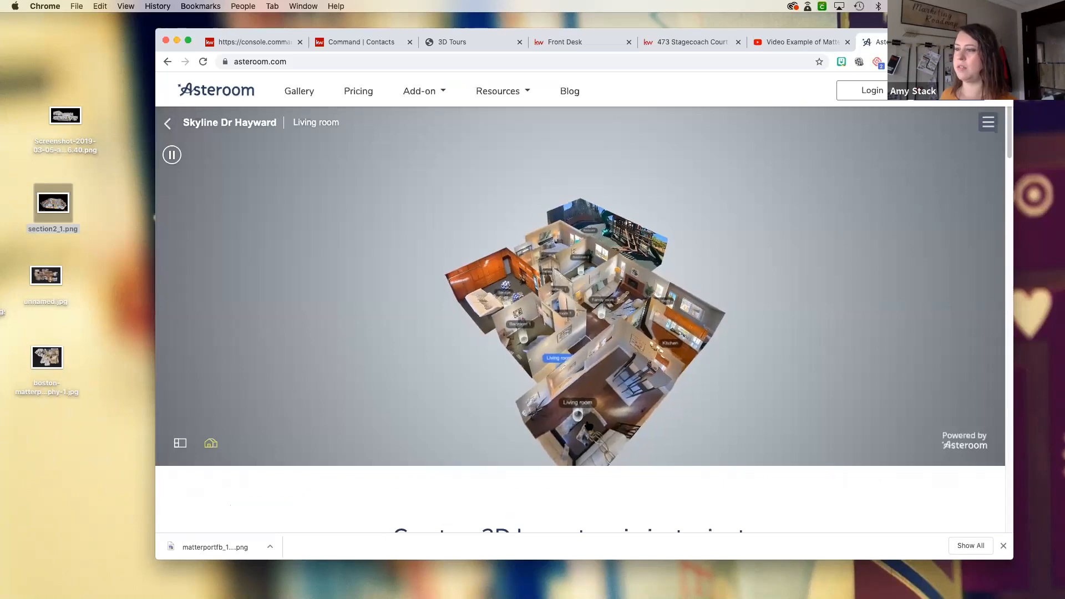
click(180, 443)
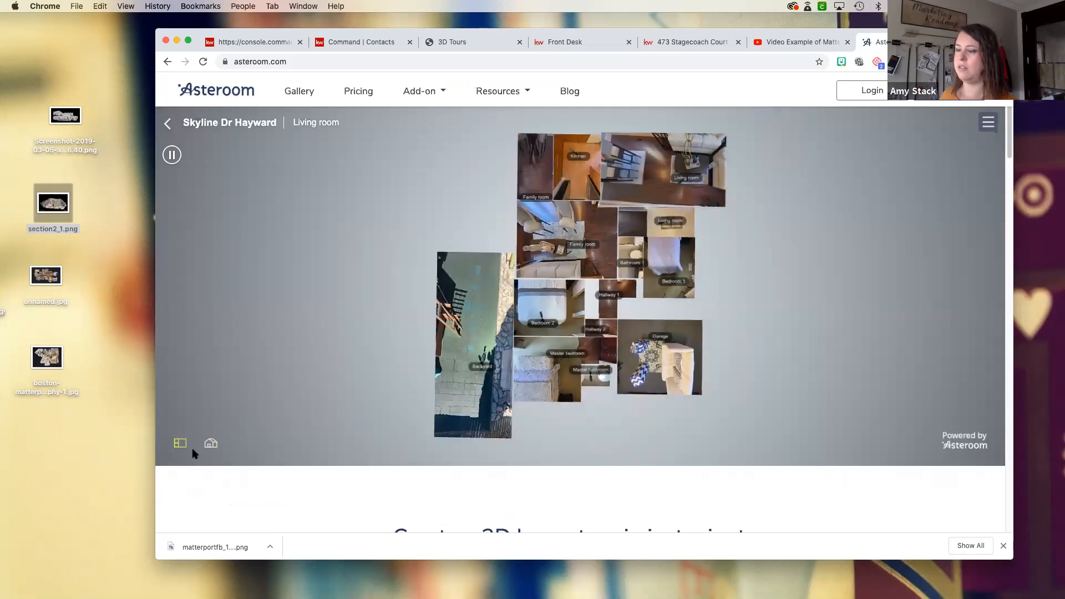
click(211, 443)
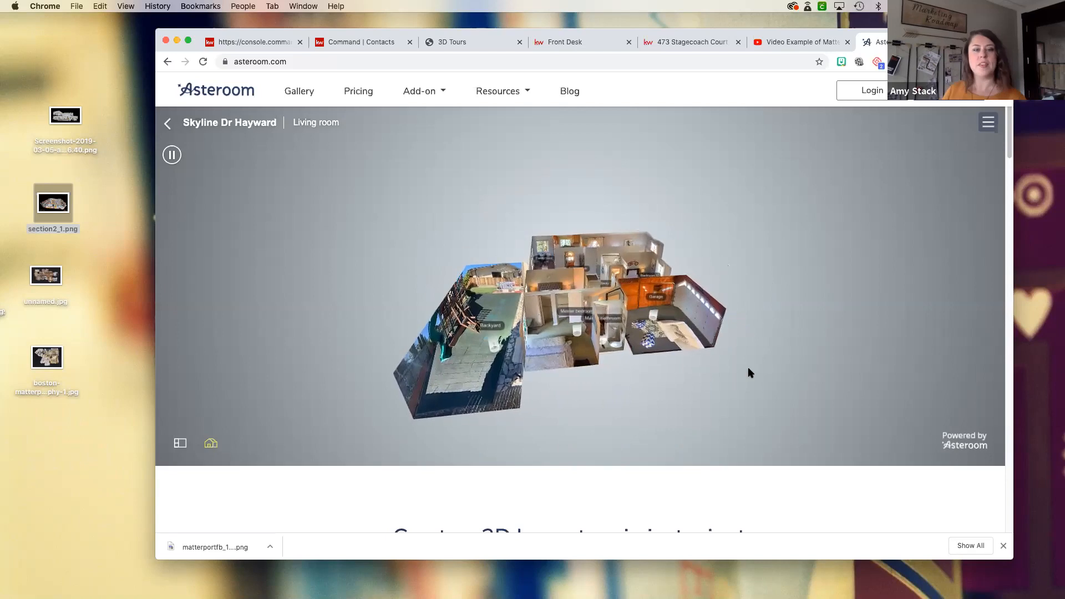
- Show the 3D Tours landing page editor and the Front Desk property search page in their open browser tabs
click(256, 43)
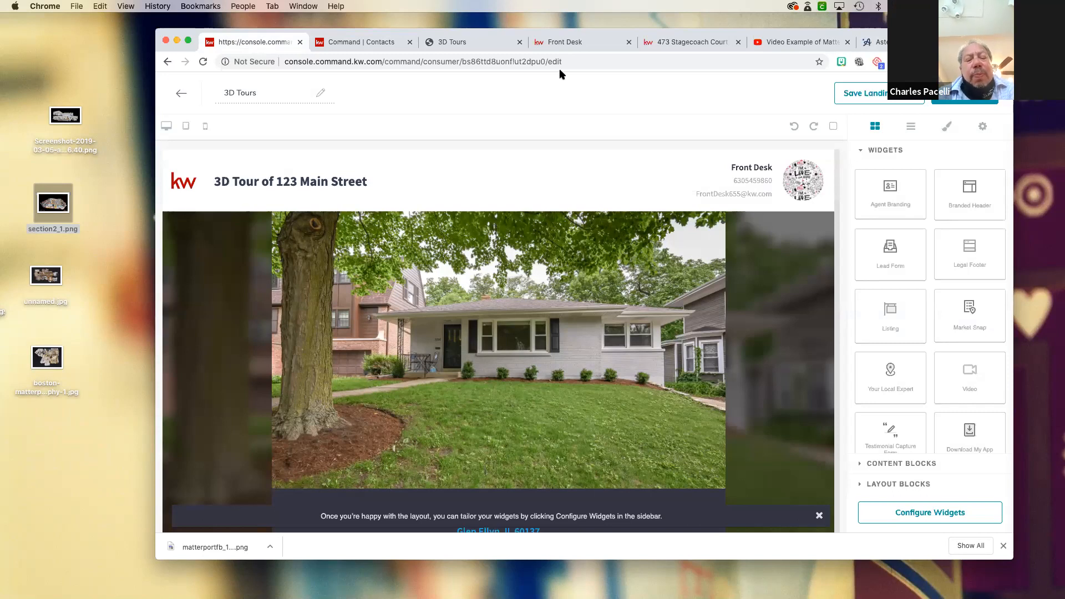
click(565, 44)
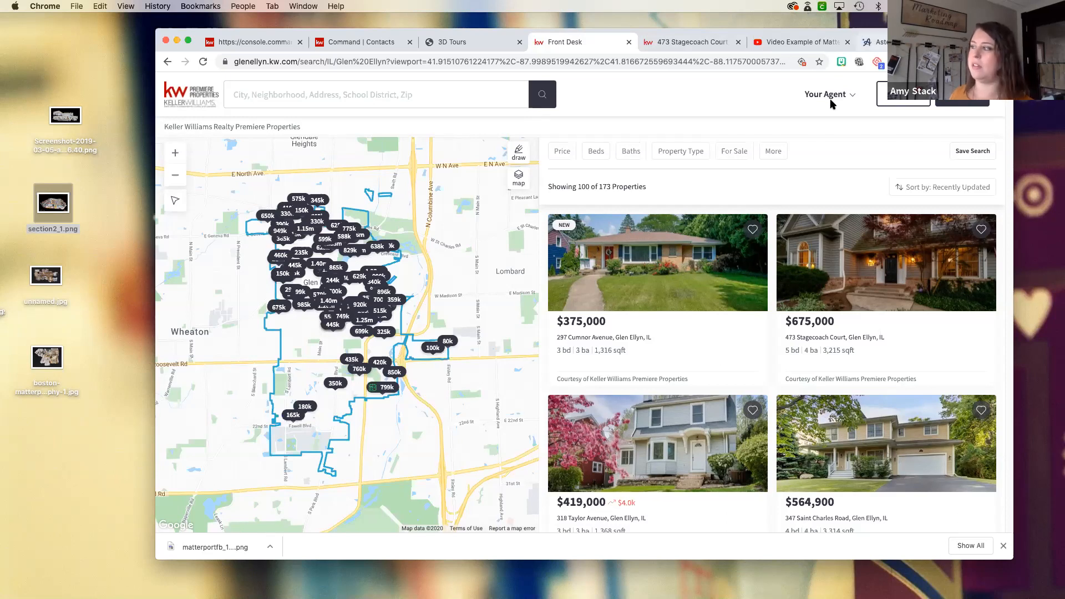
- Return to Asteroom, check its add-ons and resources, and compare the Trial, Professional and Enterprise plans on the pricing page
click(876, 42)
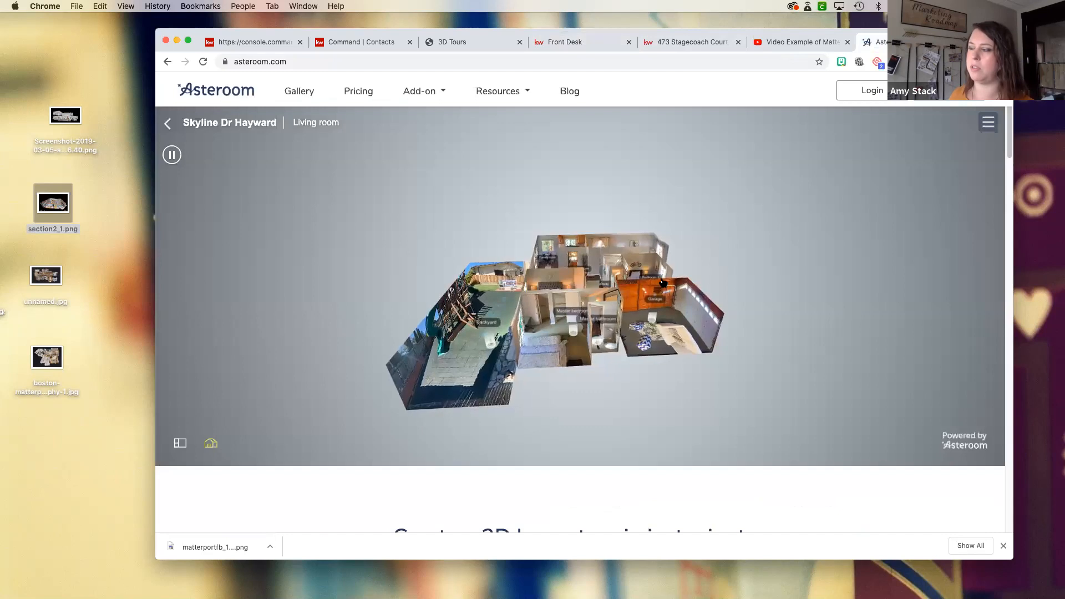
click(437, 95)
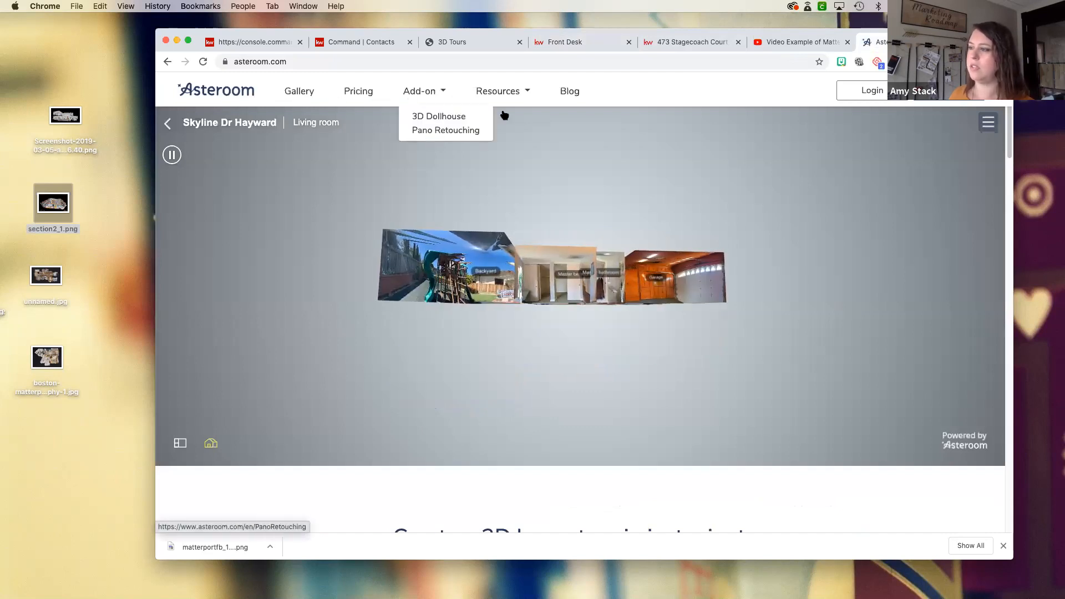
click(523, 91)
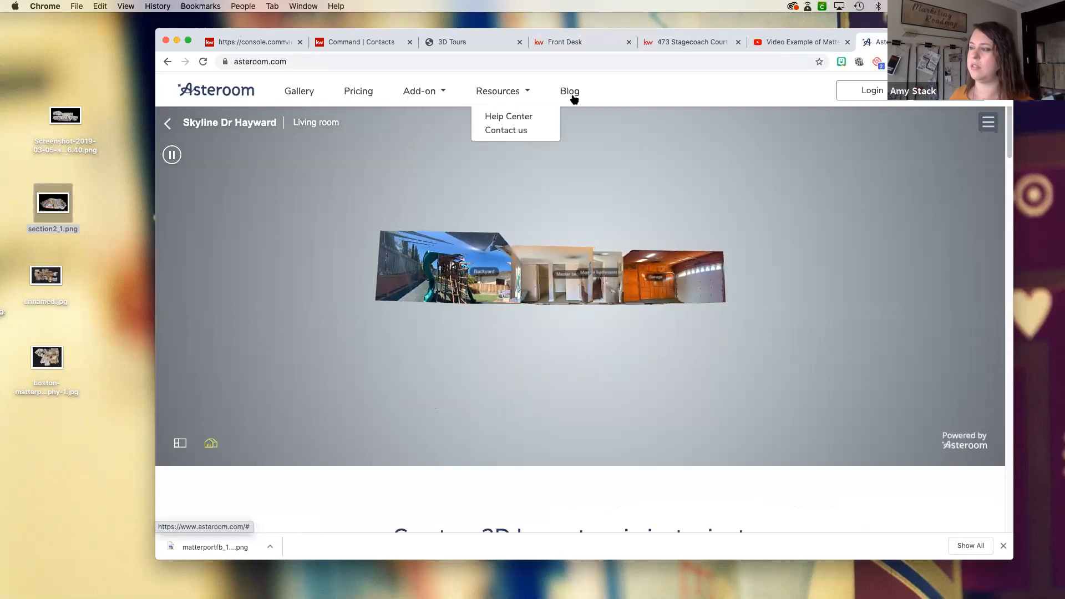
click(431, 93)
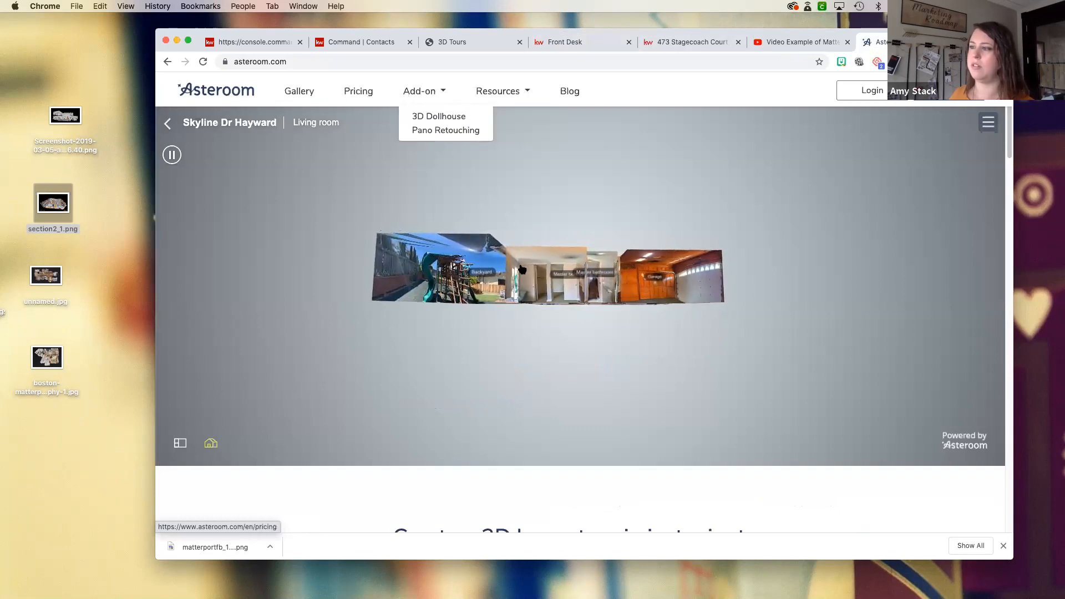
click(359, 92)
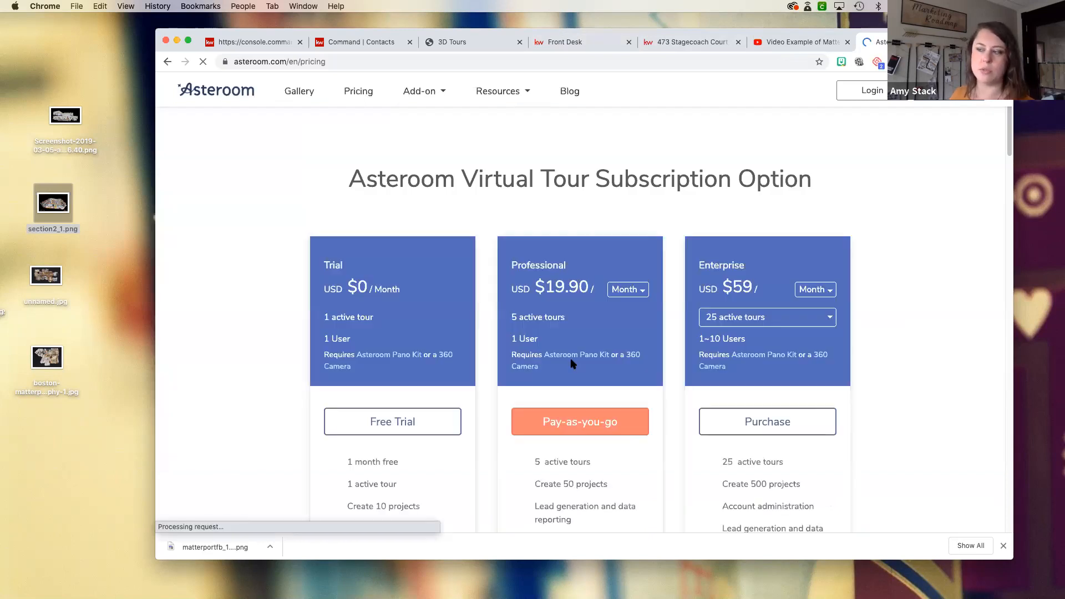
scroll(561, 352, down, 1)
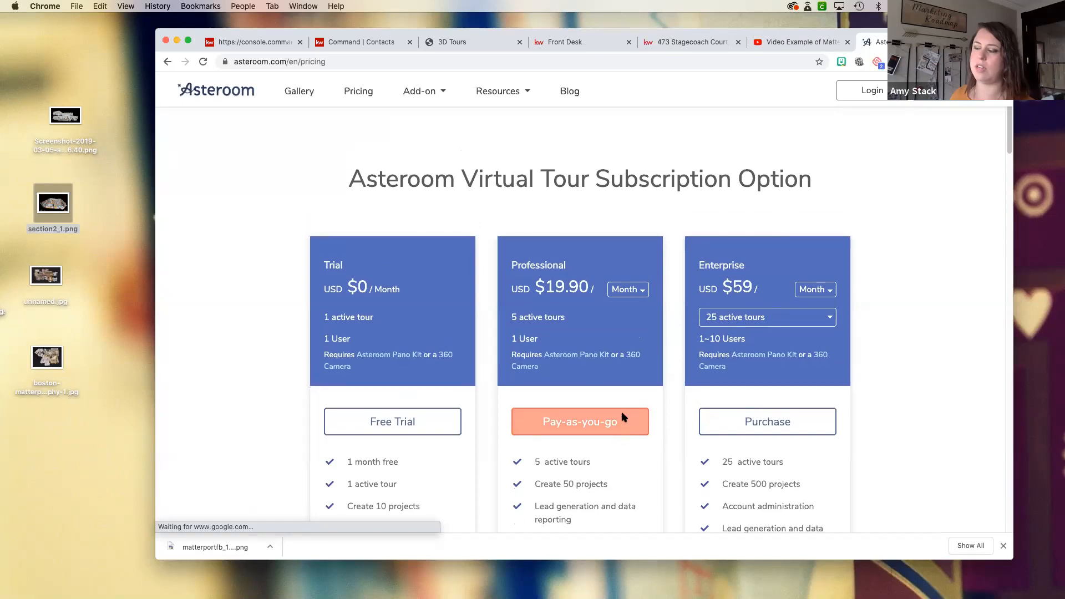
scroll(623, 416, down, 5)
scroll(621, 411, up, 4)
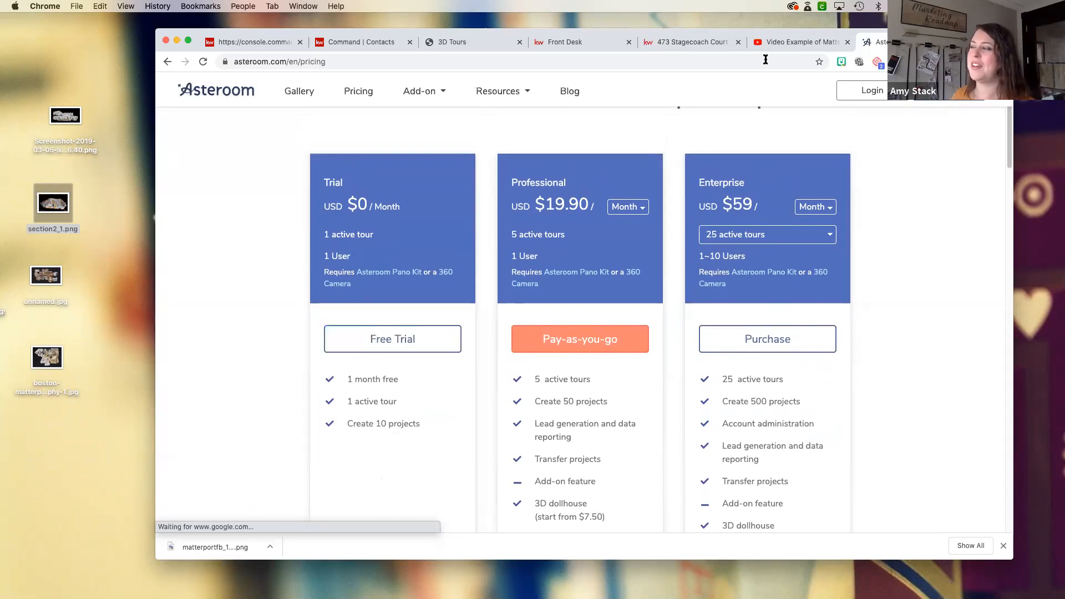
- Bring up the YouTube video example tab and the contact's video tour request in Command
click(788, 42)
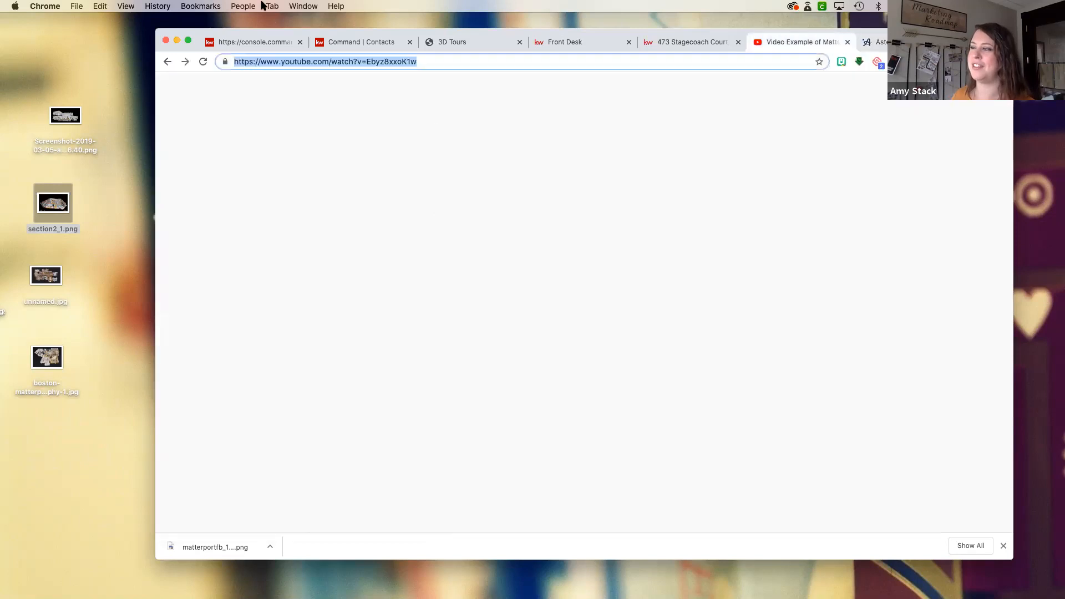
click(360, 42)
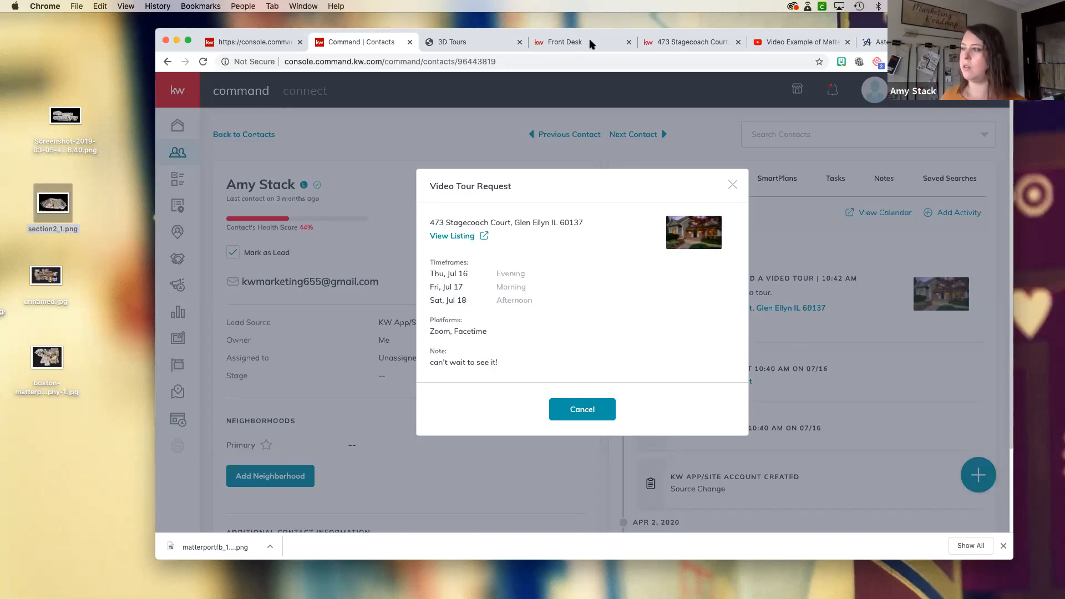
- Search Google for "QR code generator" in a new tab, look over the results, and return to the 3D Tours landing page editor
key(super+t)
click(547, 64)
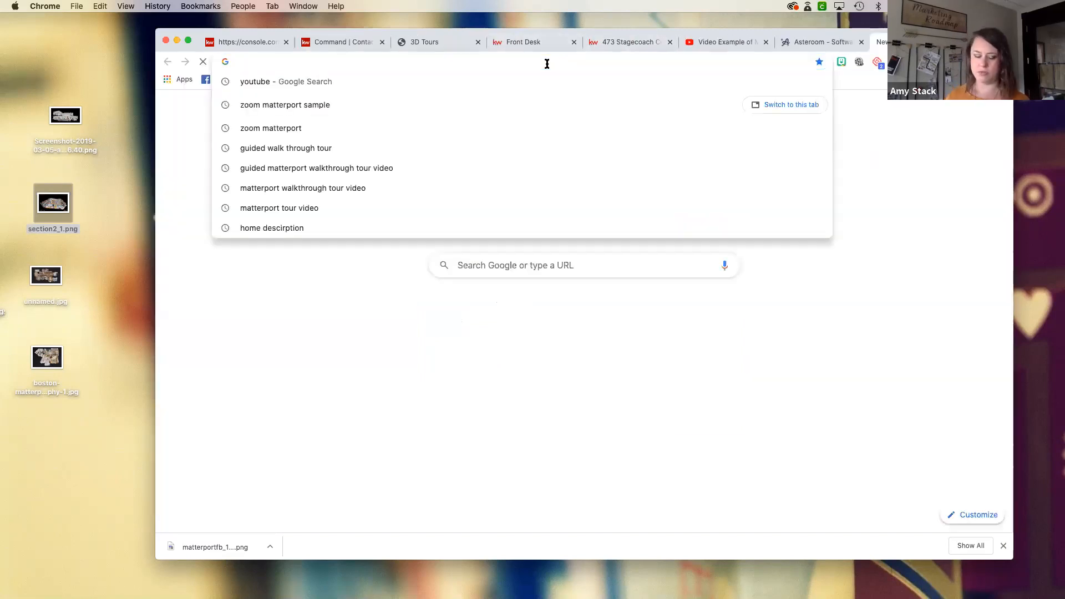
text(Q)
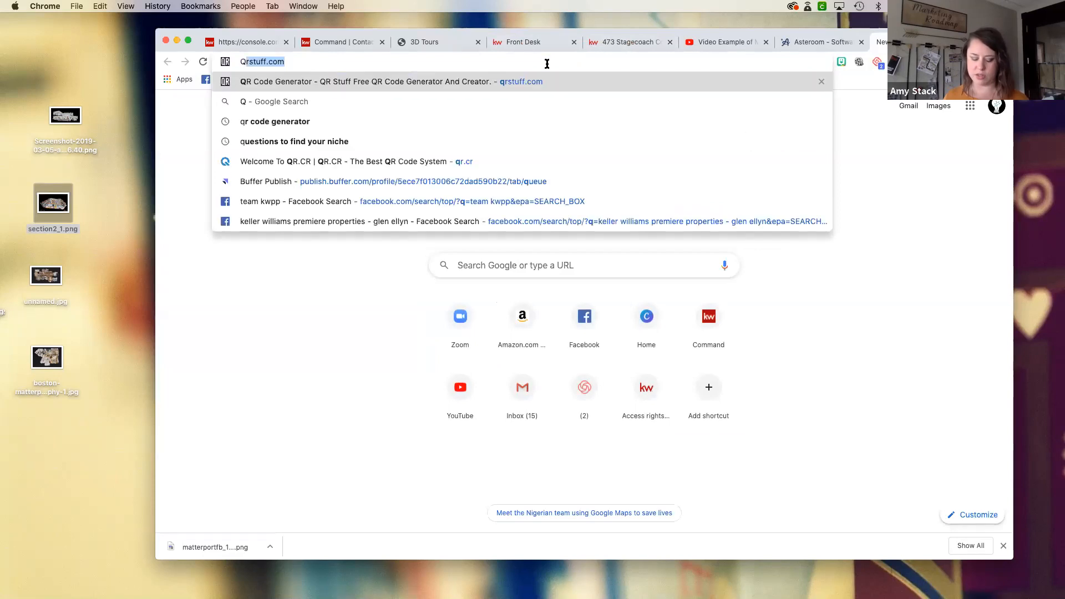
text(R code generator)
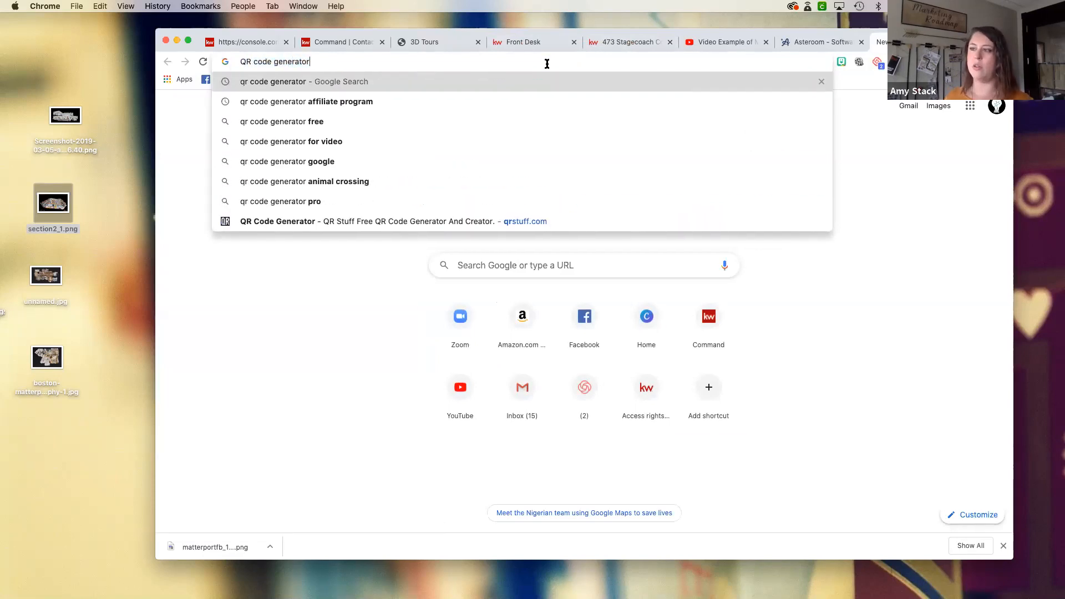
key(Return)
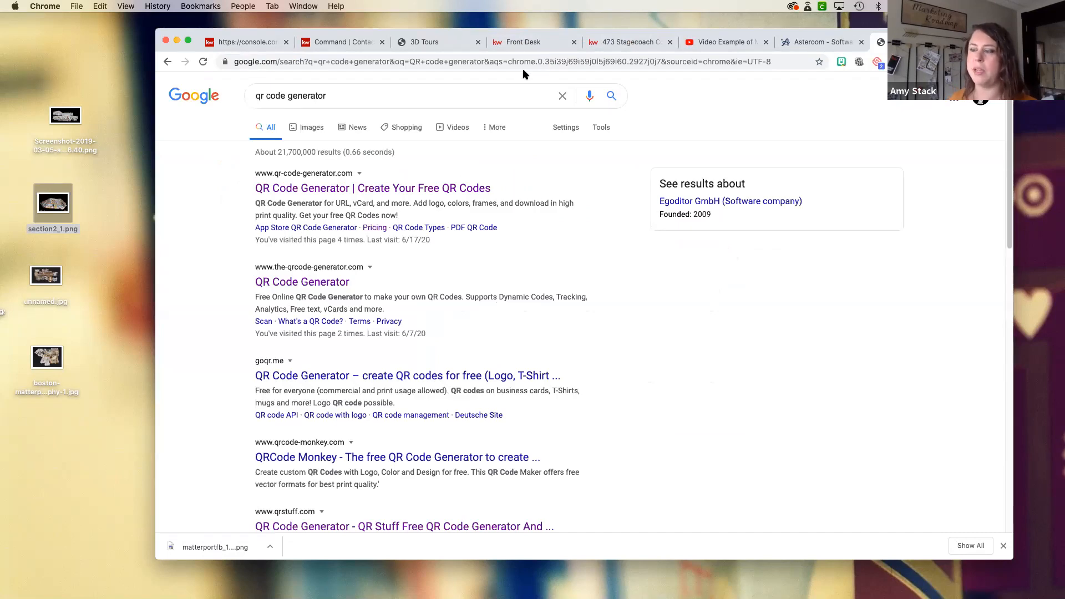
click(395, 188)
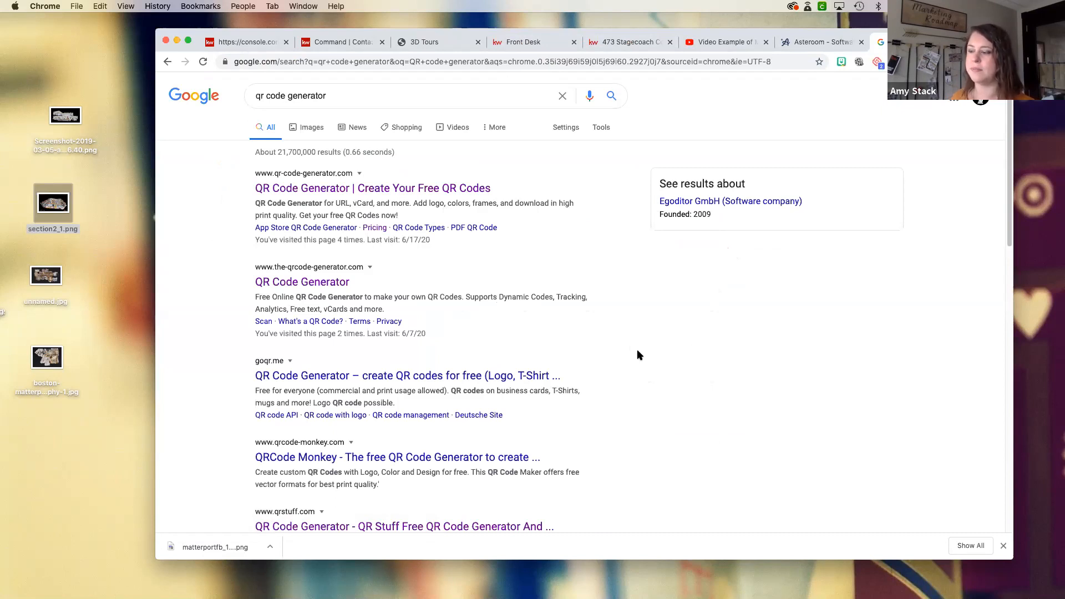
scroll(637, 349, down, 1)
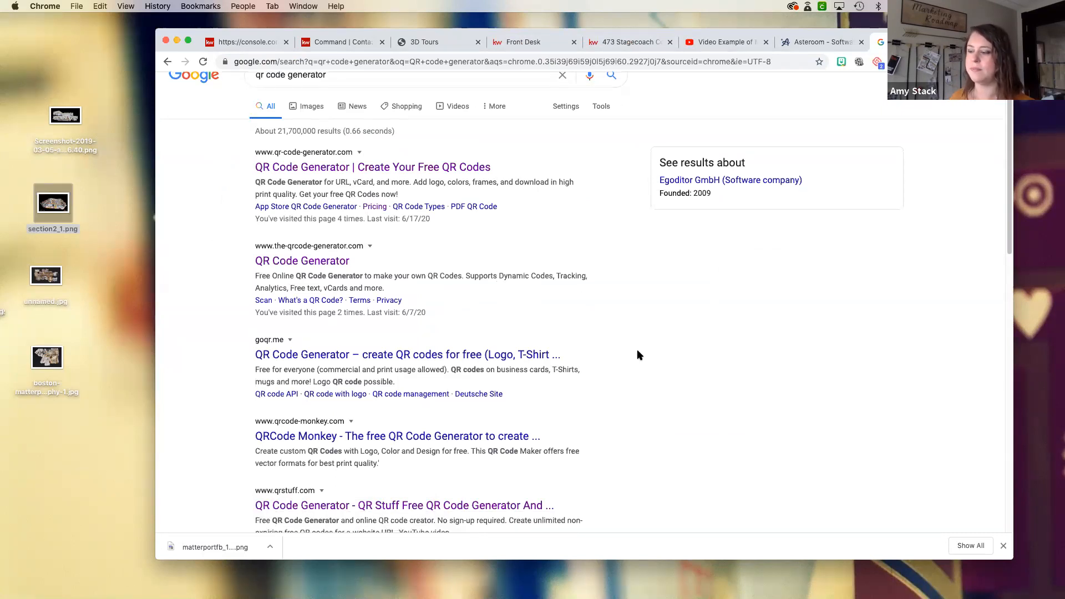
click(244, 43)
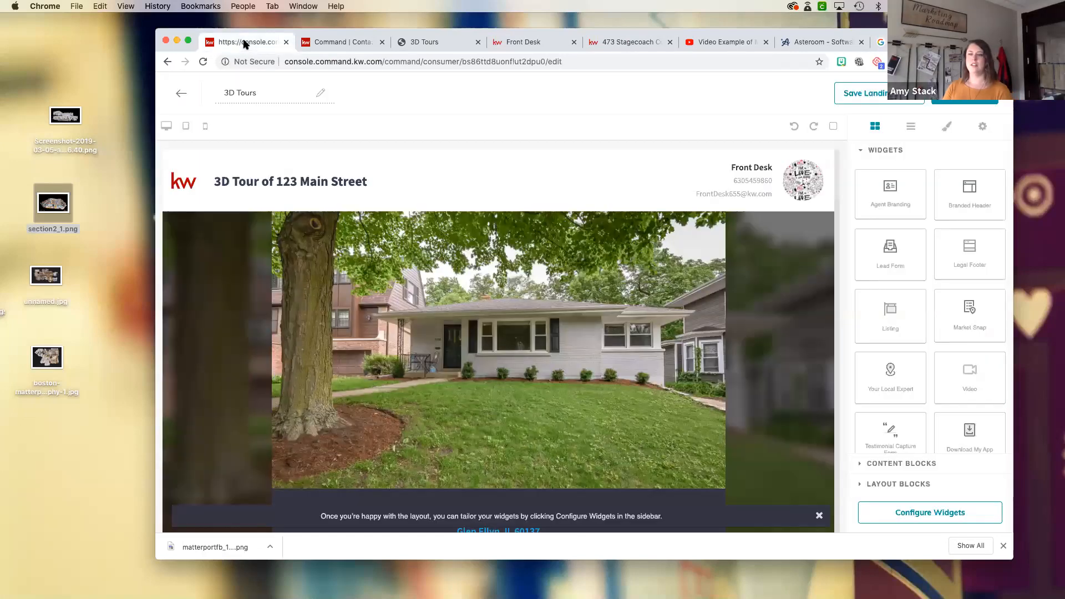